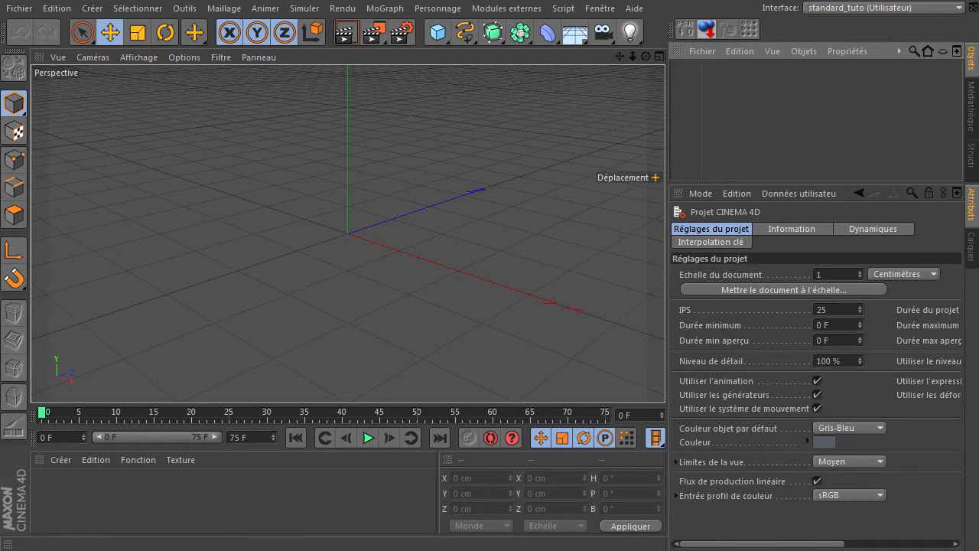
- Switch to the browser and examine the image results for "wishing well medieval" as modelling references
click(153, 550)
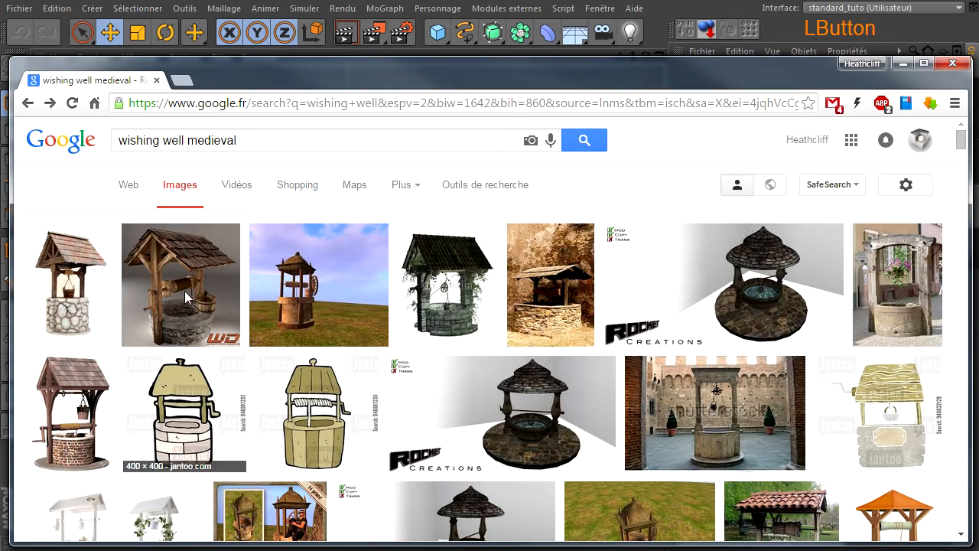
click(121, 153)
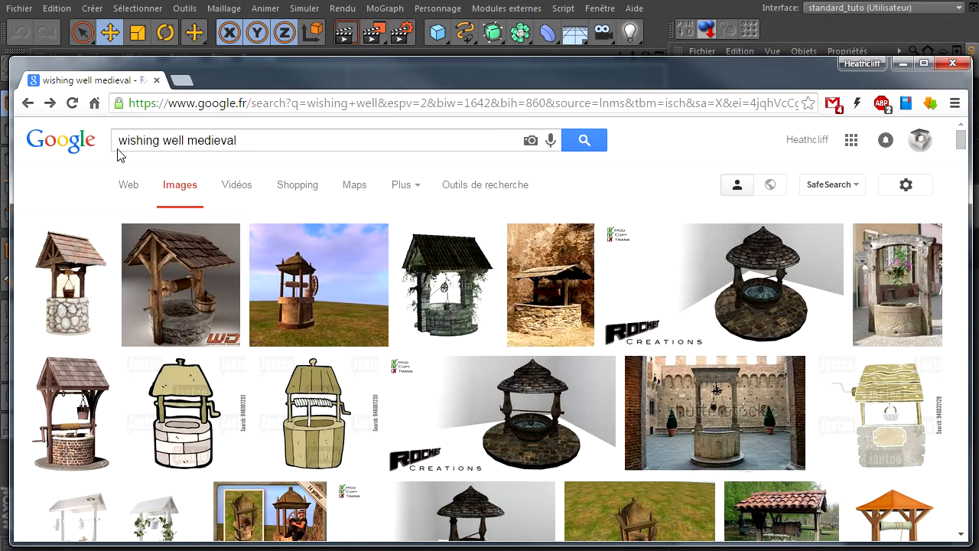
double_click(203, 145)
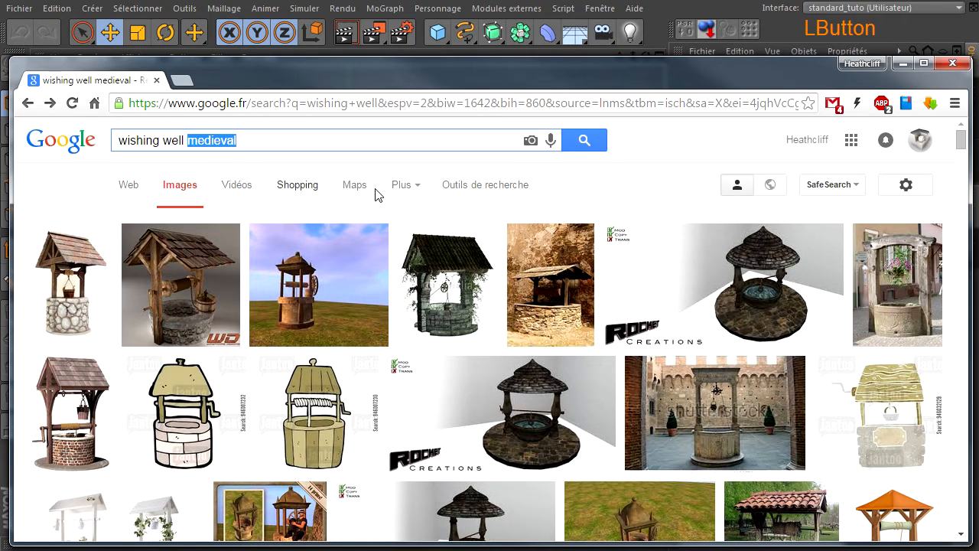
click(270, 140)
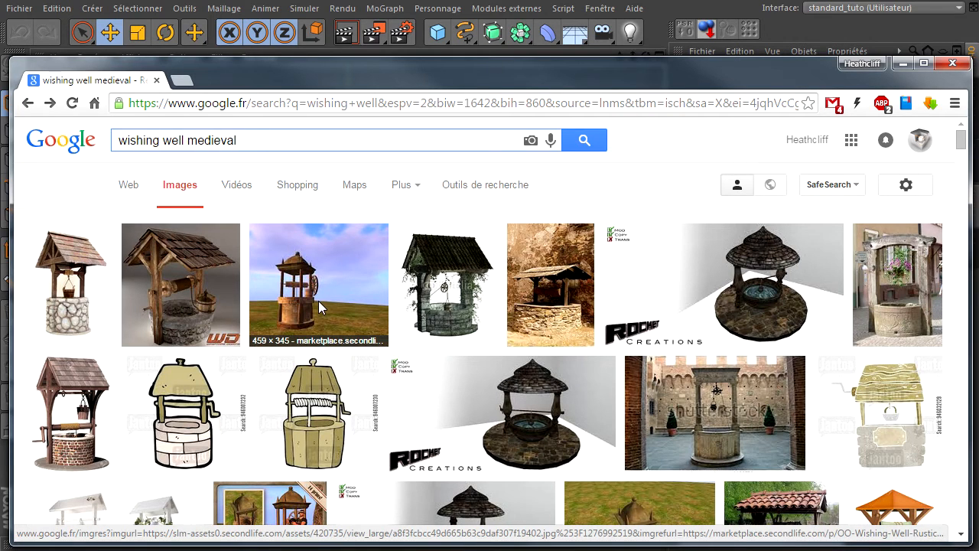
scroll(319, 301, down, 1)
scroll(545, 375, down, 1)
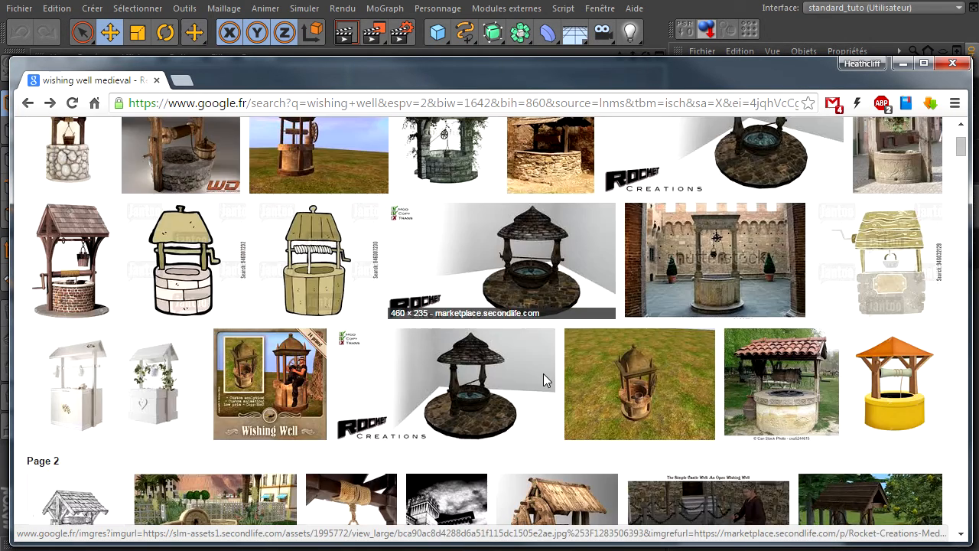
scroll(546, 373, down, 1)
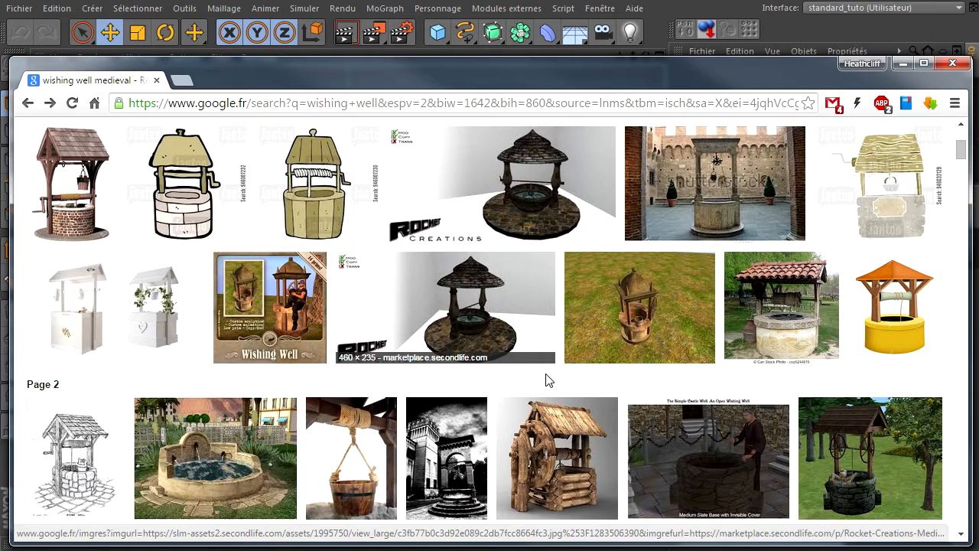
scroll(546, 373, down, 1)
scroll(546, 372, down, 1)
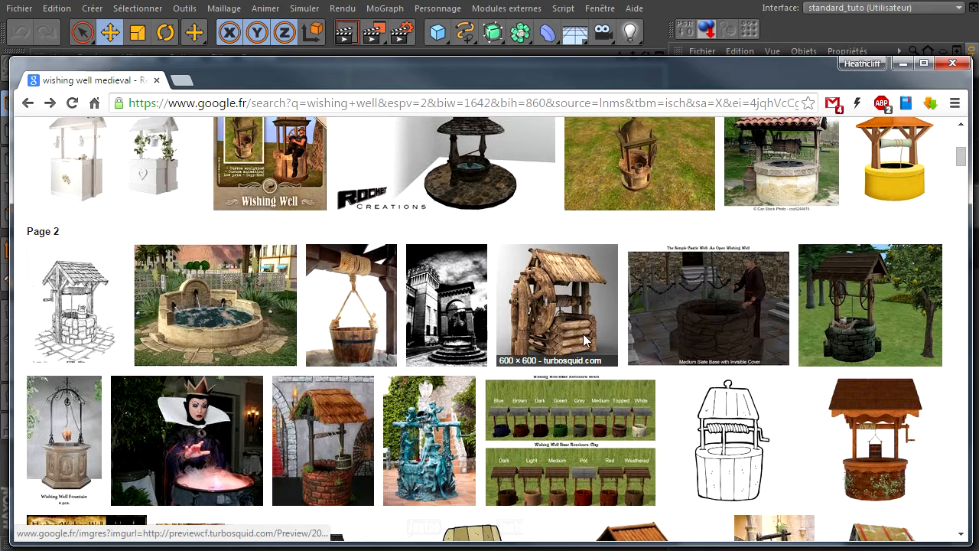
scroll(886, 486, down, 1)
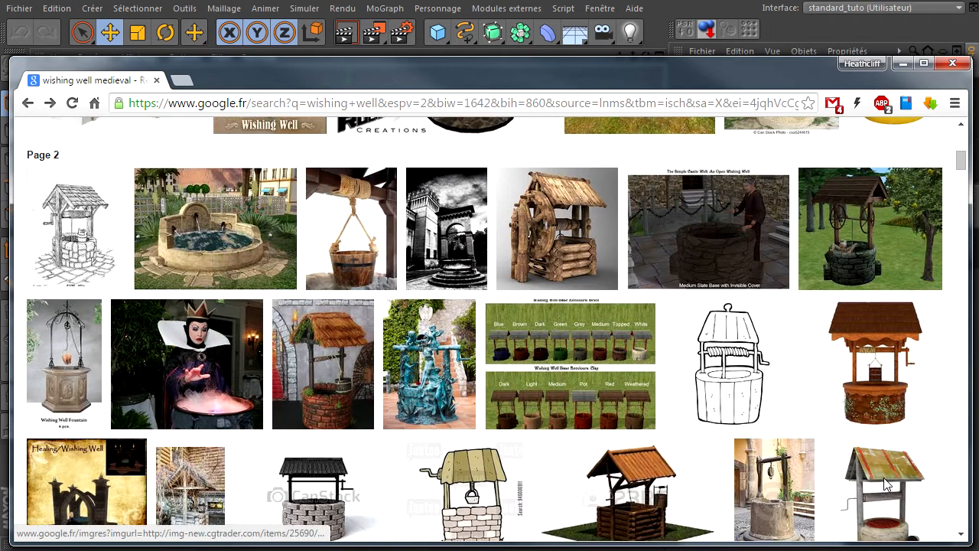
scroll(886, 486, down, 1)
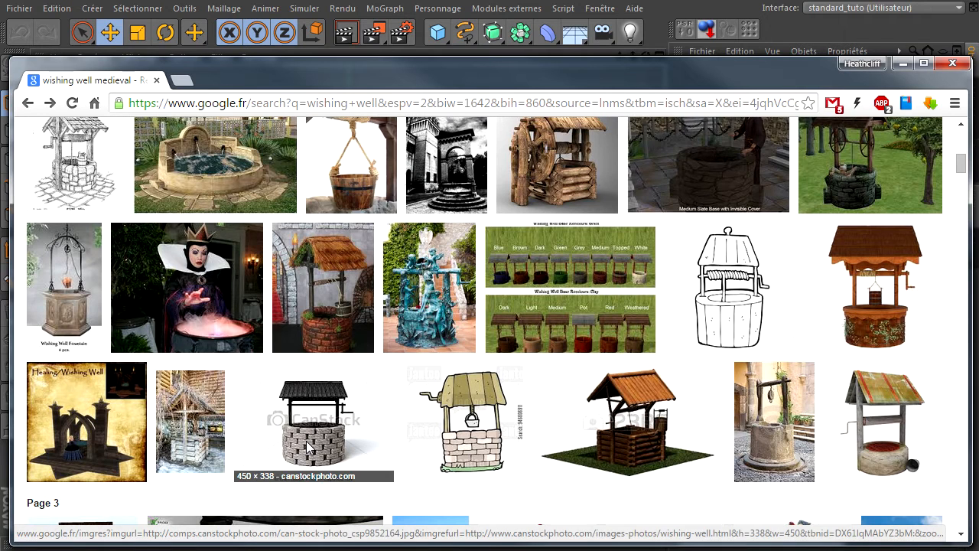
scroll(307, 448, down, 2)
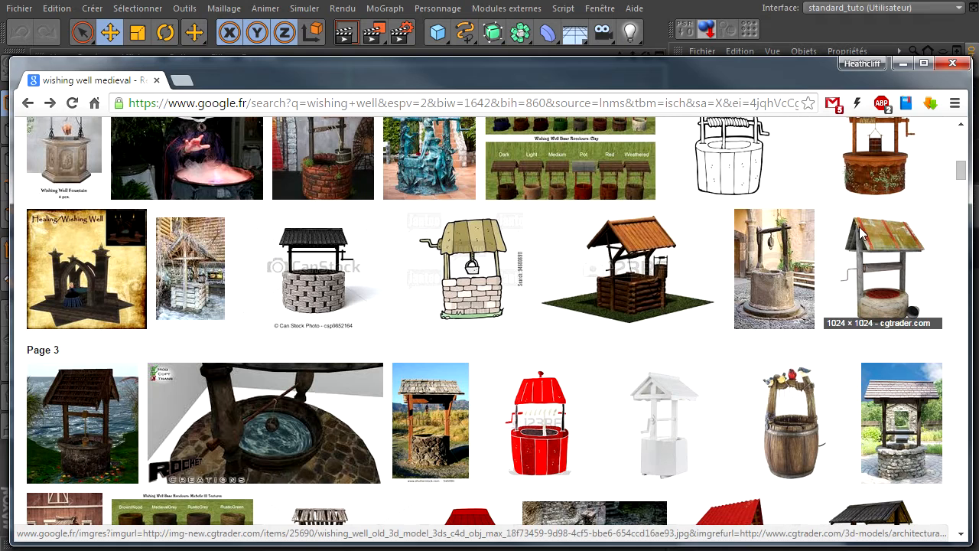
scroll(491, 299, up, 3)
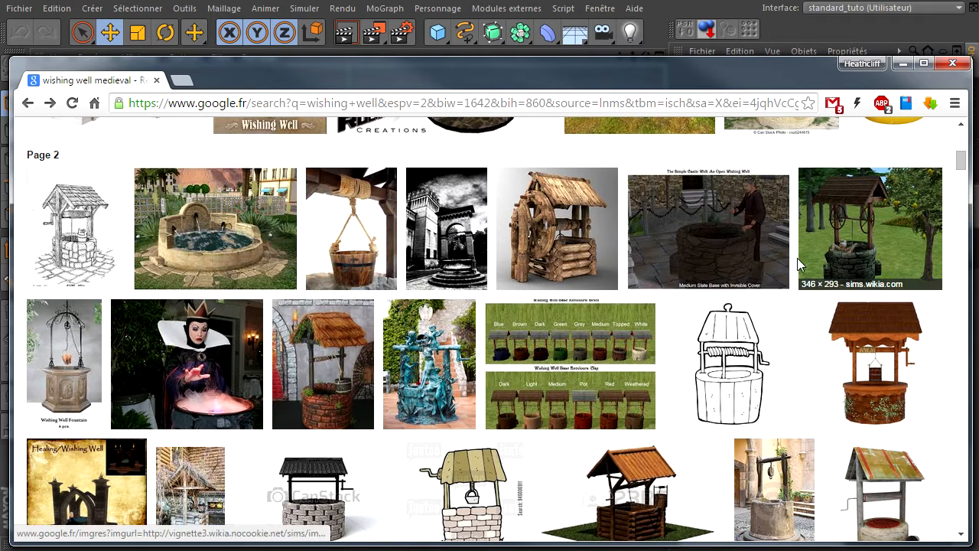
scroll(697, 237, up, 4)
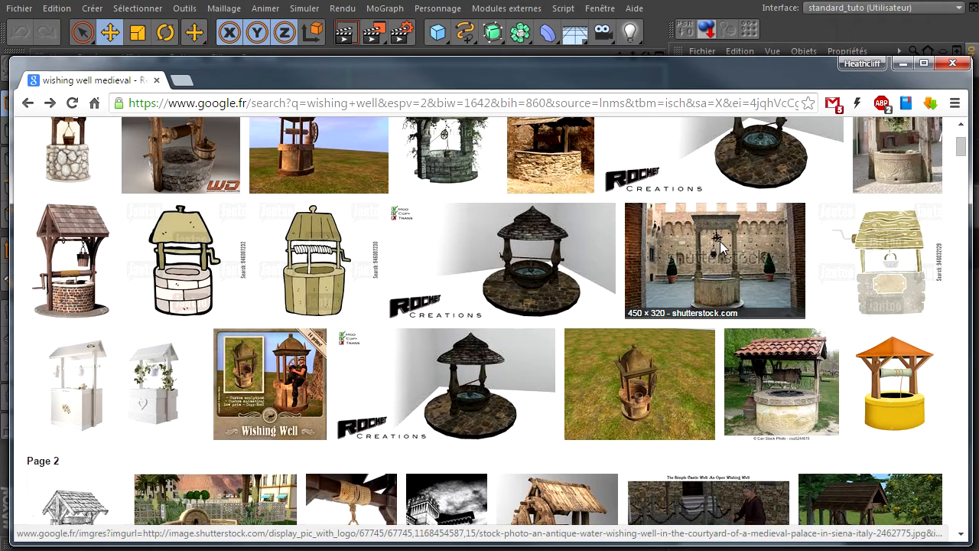
scroll(725, 276, down, 4)
scroll(725, 284, down, 1)
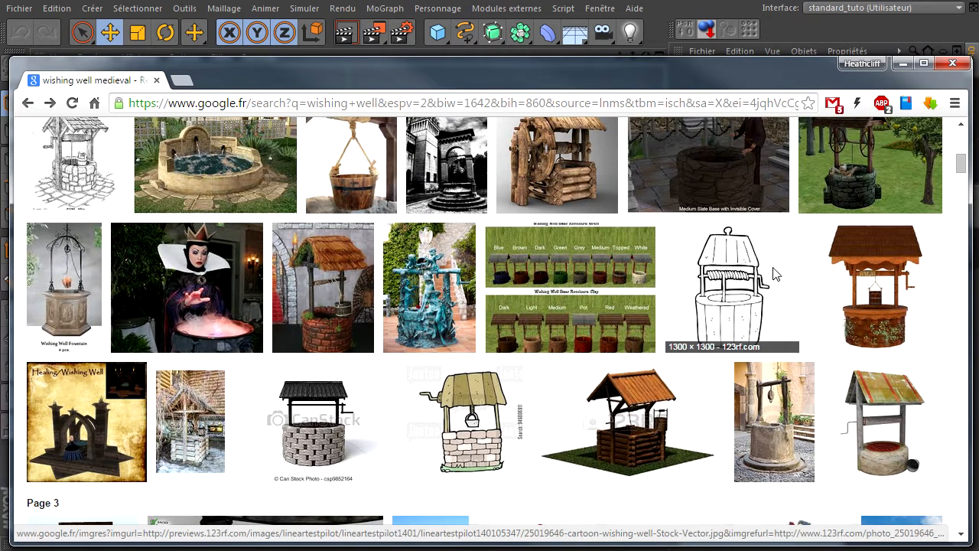
scroll(777, 276, down, 1)
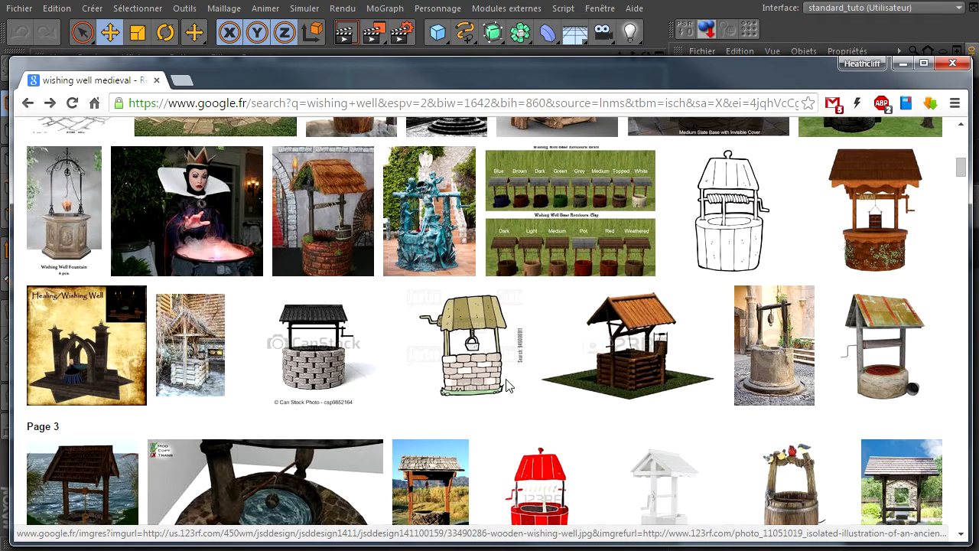
scroll(208, 354, down, 2)
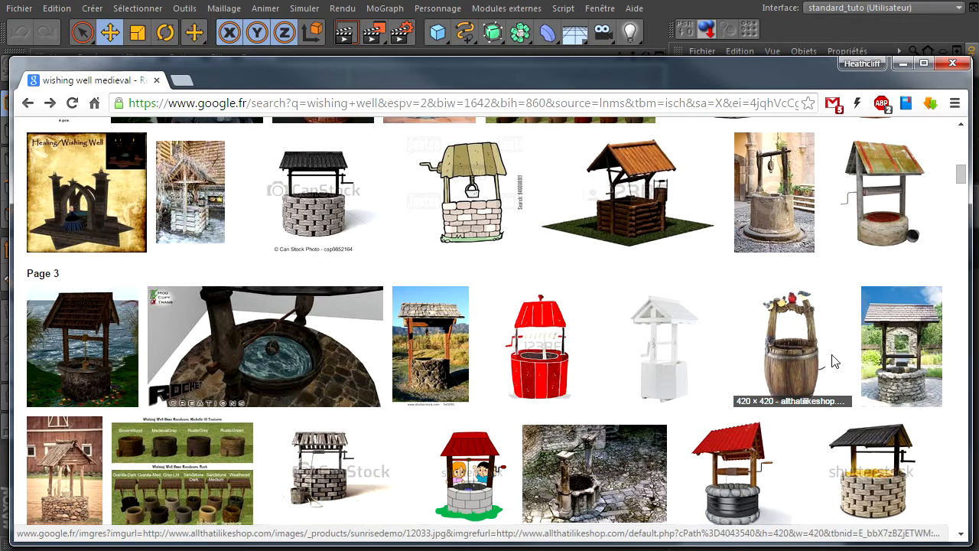
scroll(855, 384, down, 3)
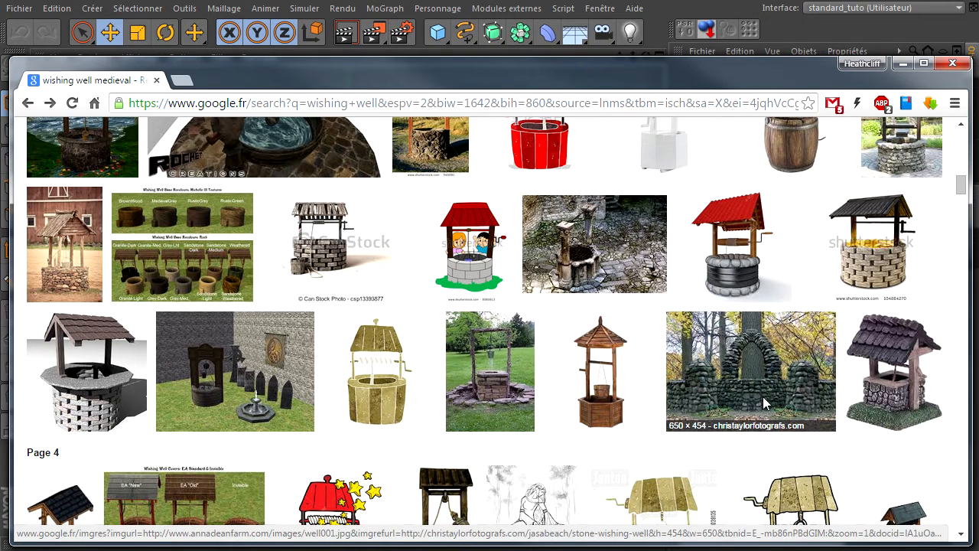
scroll(761, 407, down, 1)
scroll(674, 398, down, 1)
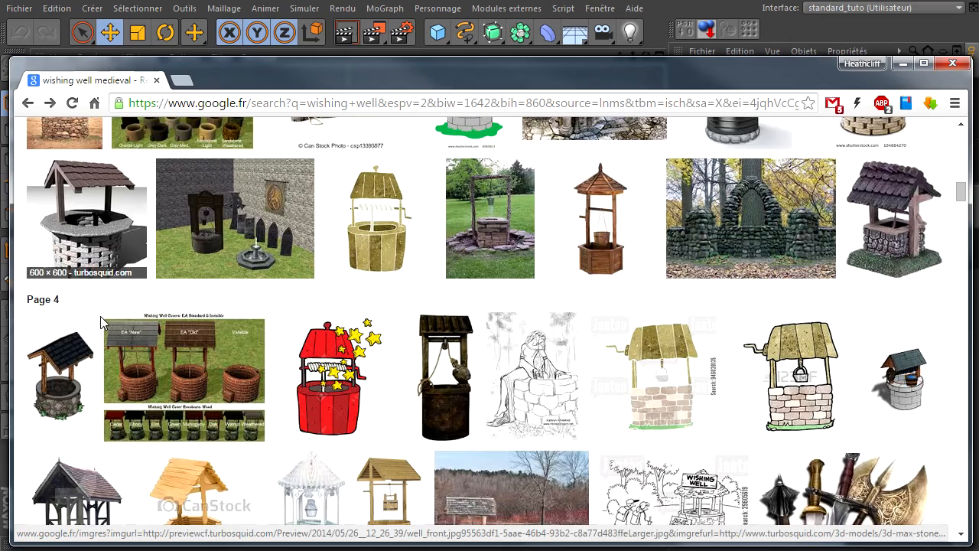
scroll(604, 379, down, 1)
scroll(602, 379, down, 2)
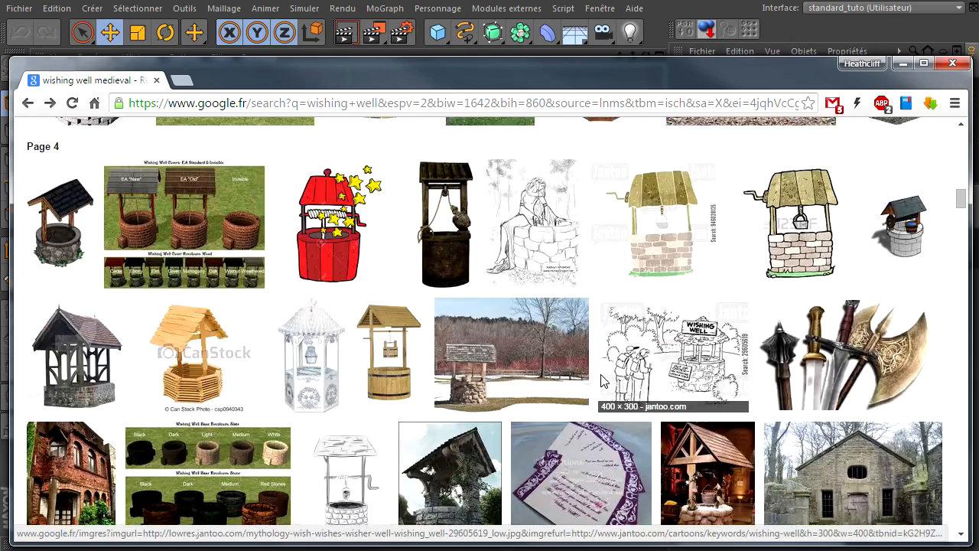
scroll(599, 375, up, 10)
scroll(599, 374, up, 10)
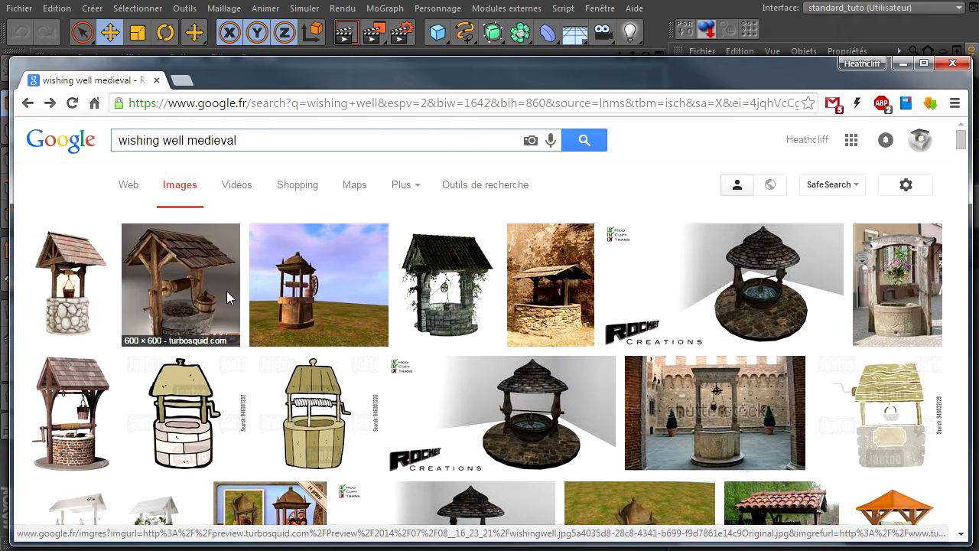
- Open the brick well, the rounded-stone well and the turbosquid wooden-roof well results in separate browser tabs
ctrl+click(80, 405)
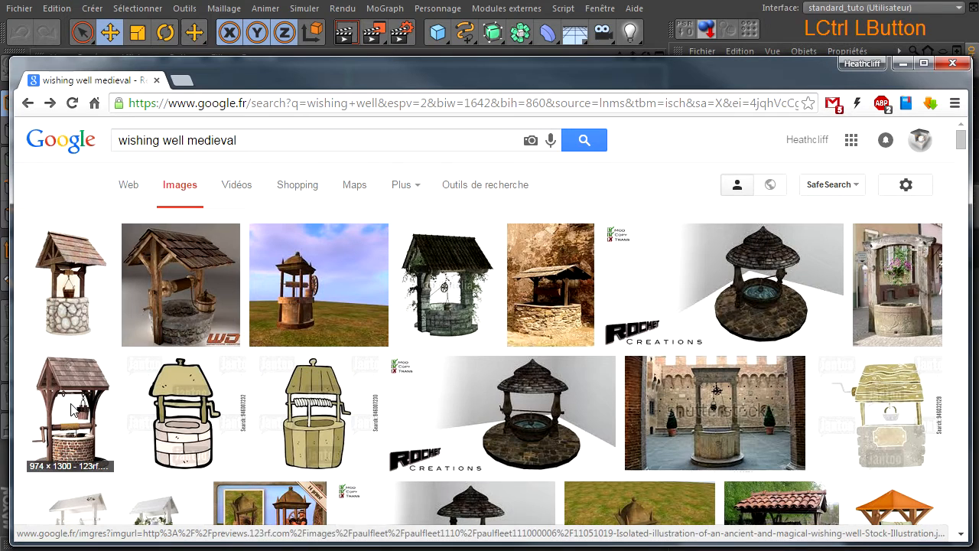
ctrl+click(82, 303)
ctrl+click(163, 304)
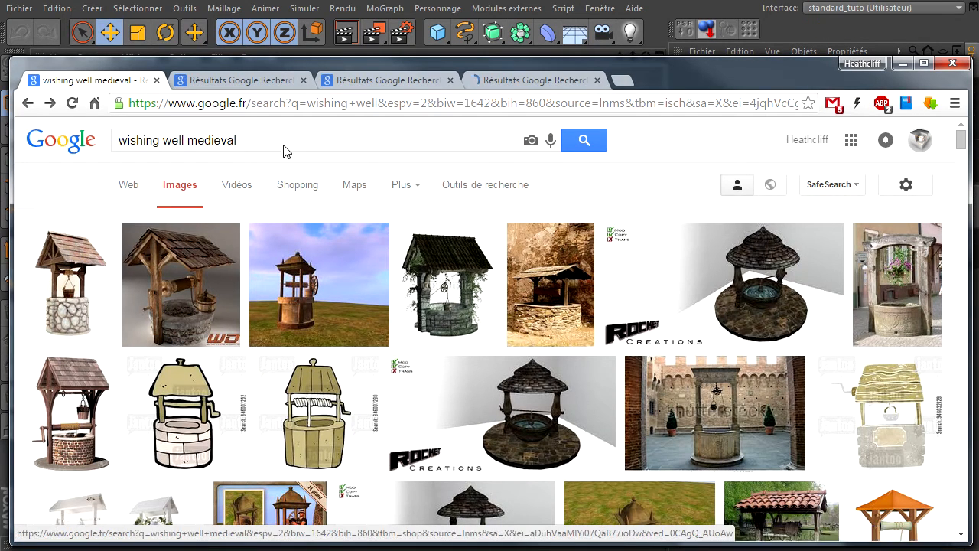
- Examine the enlarged well pictures for their roof, bucket, winch and stonework, and return to Cinema 4D
click(227, 76)
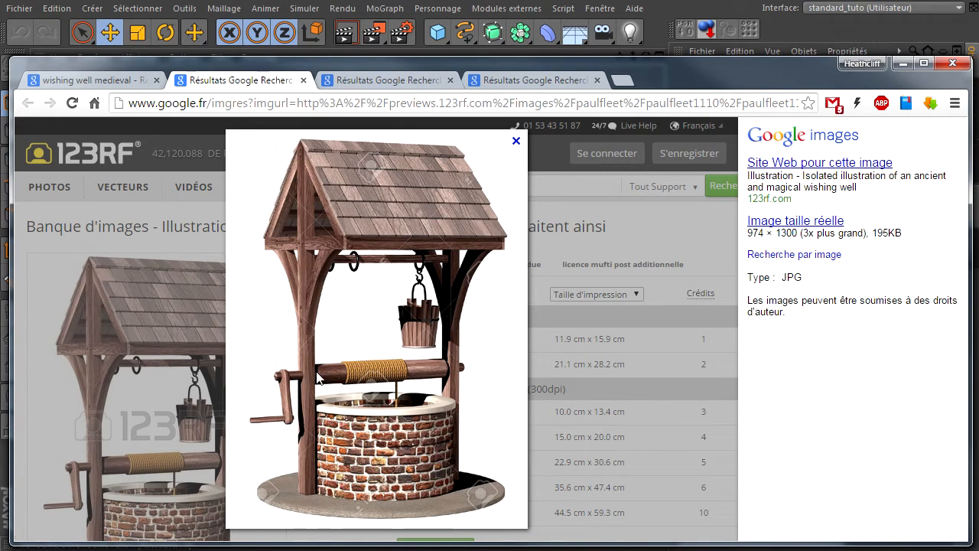
click(394, 81)
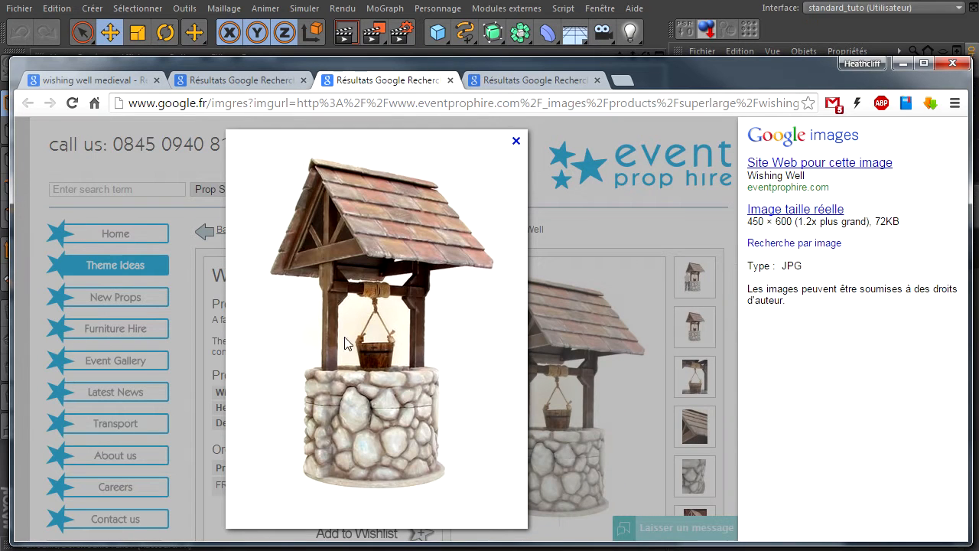
click(525, 81)
click(390, 80)
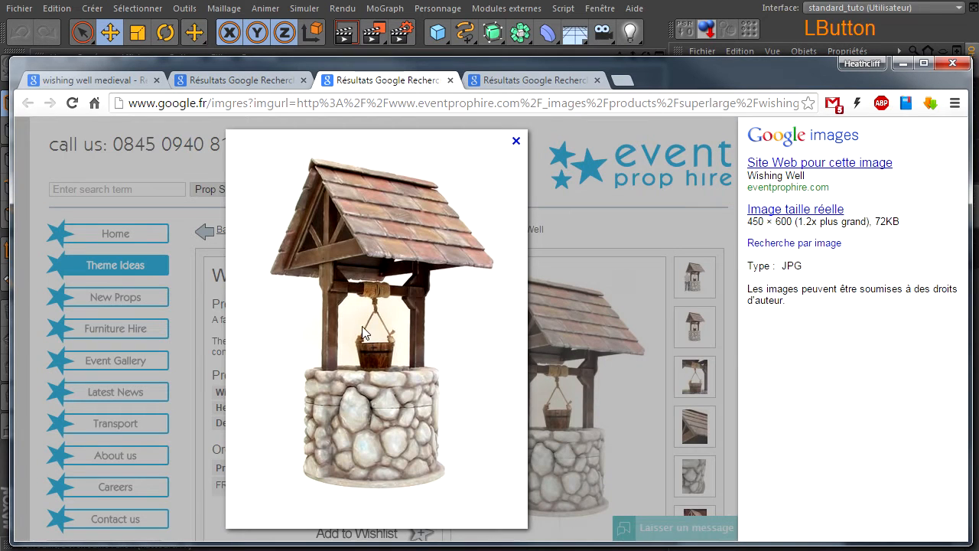
click(552, 81)
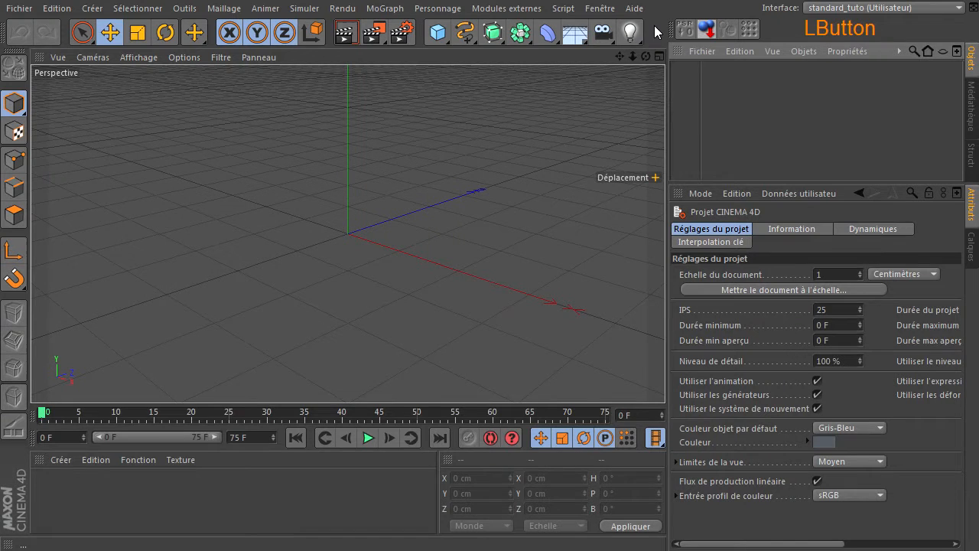
click(654, 25)
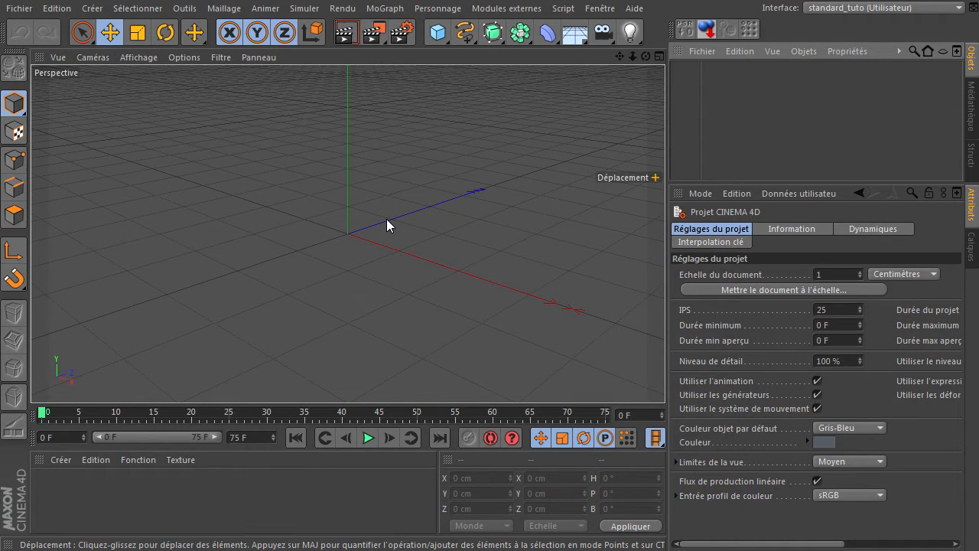
- Add a Tube primitive and set its inner radius to 150 cm and its height to 240 cm
click(437, 32)
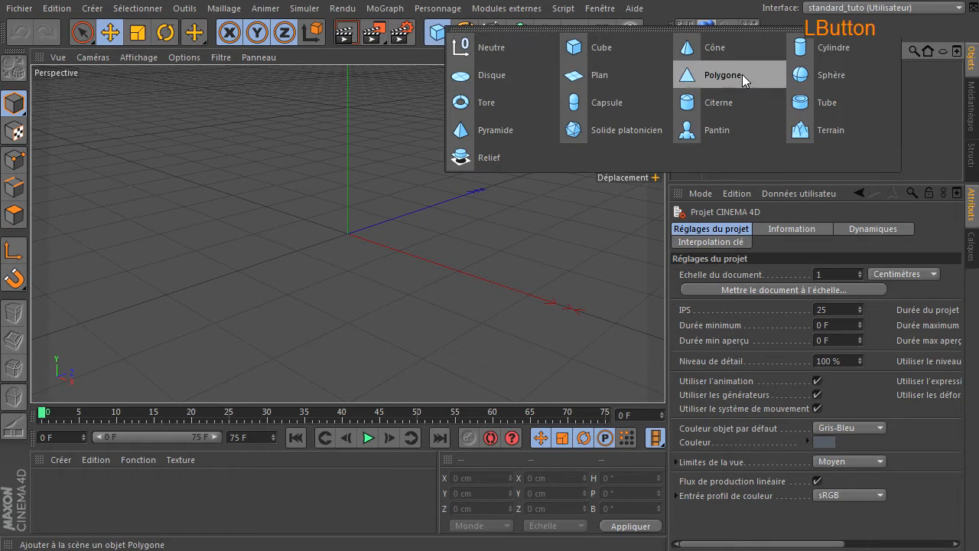
click(824, 105)
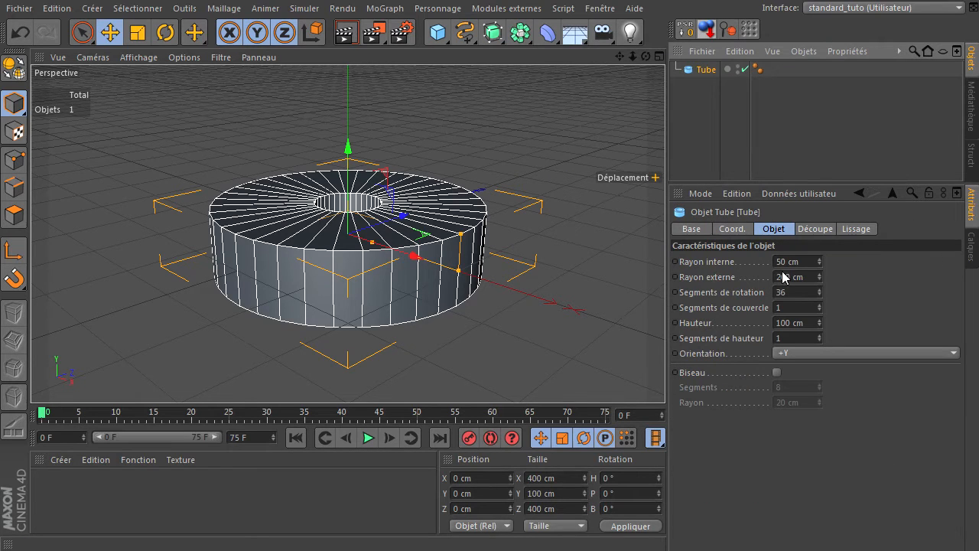
click(805, 262)
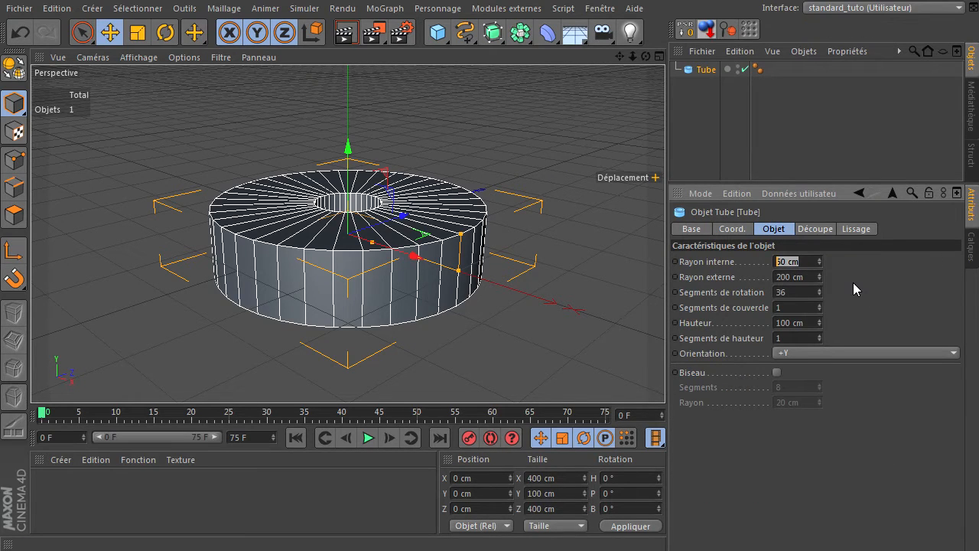
text(150)
key(Return)
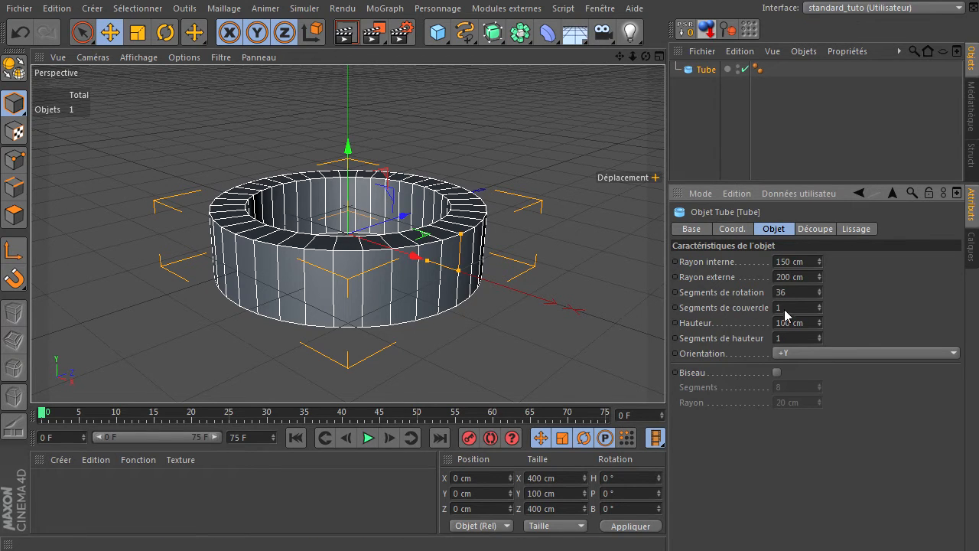
click(809, 324)
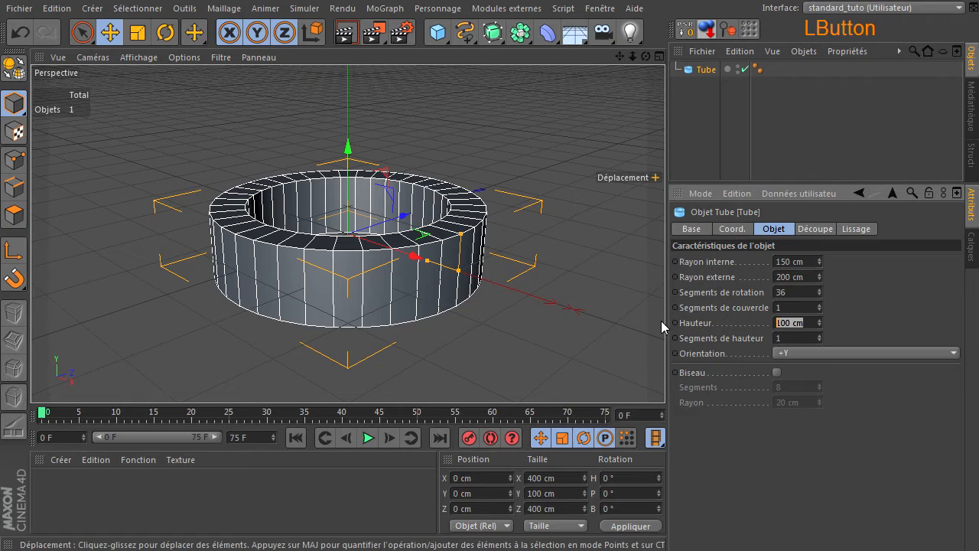
text(240)
key(Return)
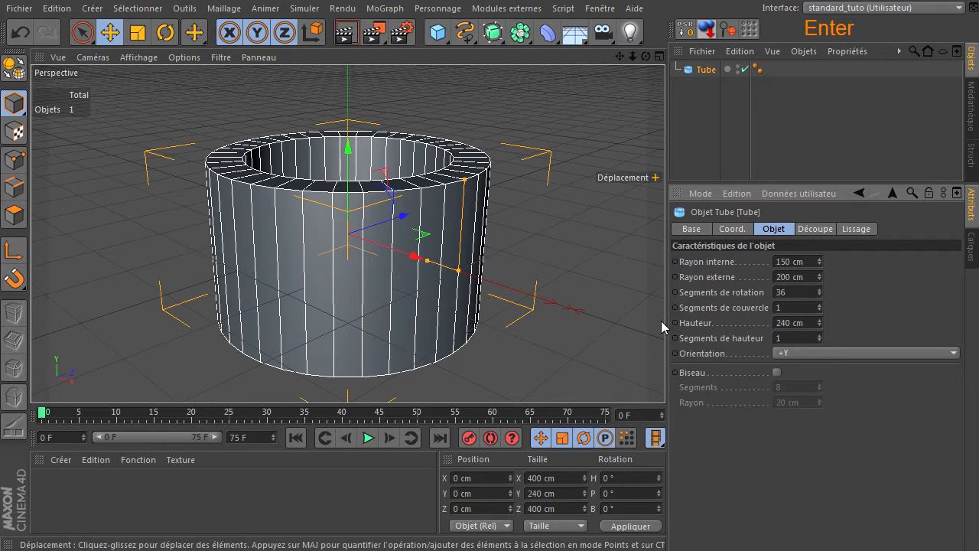
- Rest the tube's base on the ground plane at Y position 120 cm and convert it to an editable polygon object
click(706, 29)
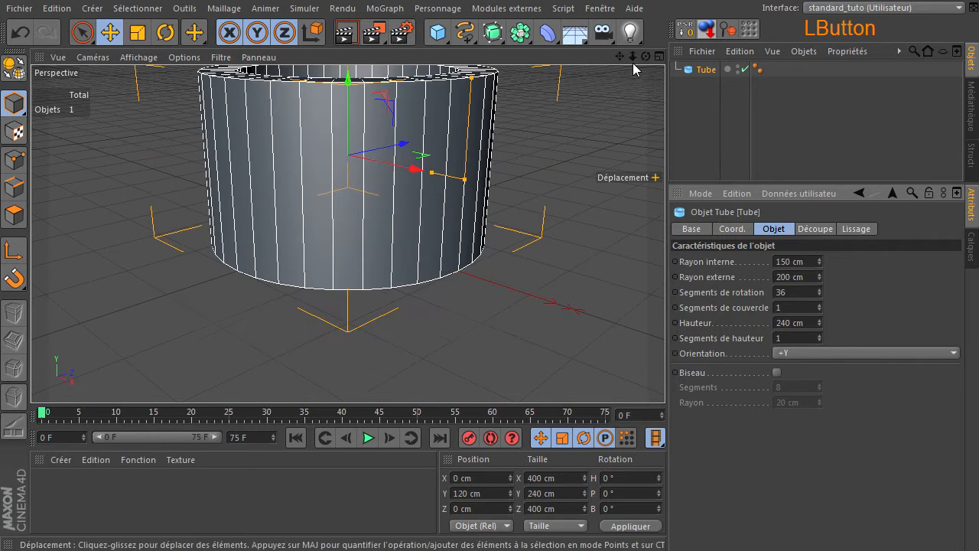
drag(633, 58, 529, 175)
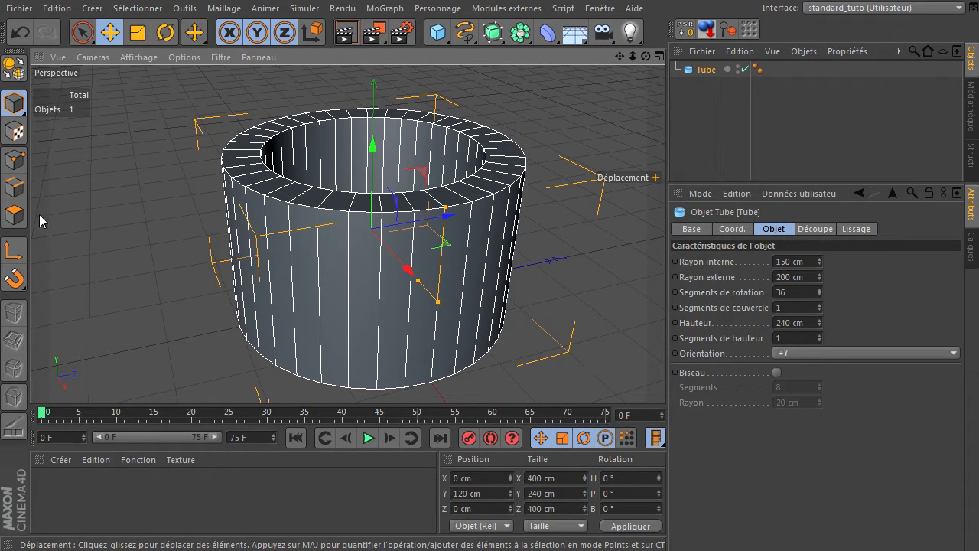
click(16, 73)
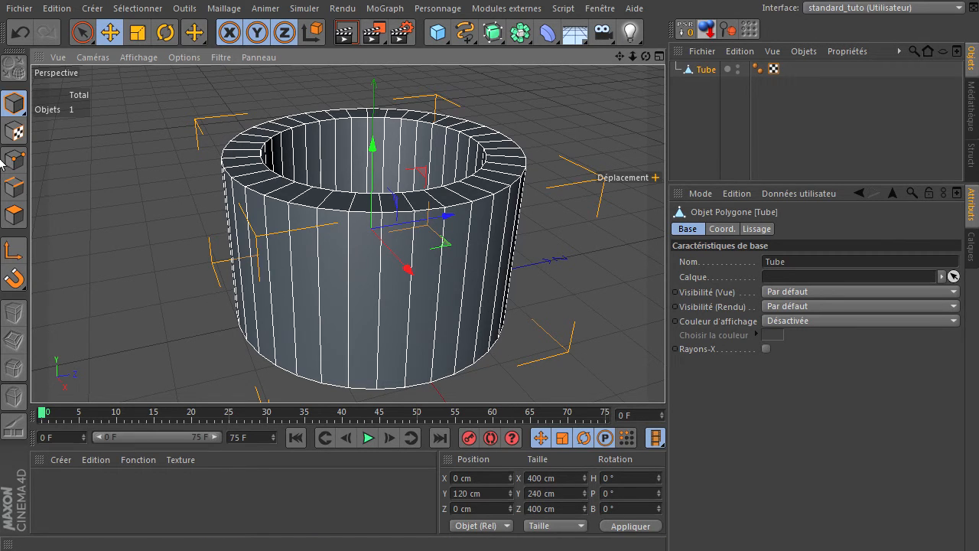
- Select all points of the tube and merge the duplicates with Optimize
click(15, 161)
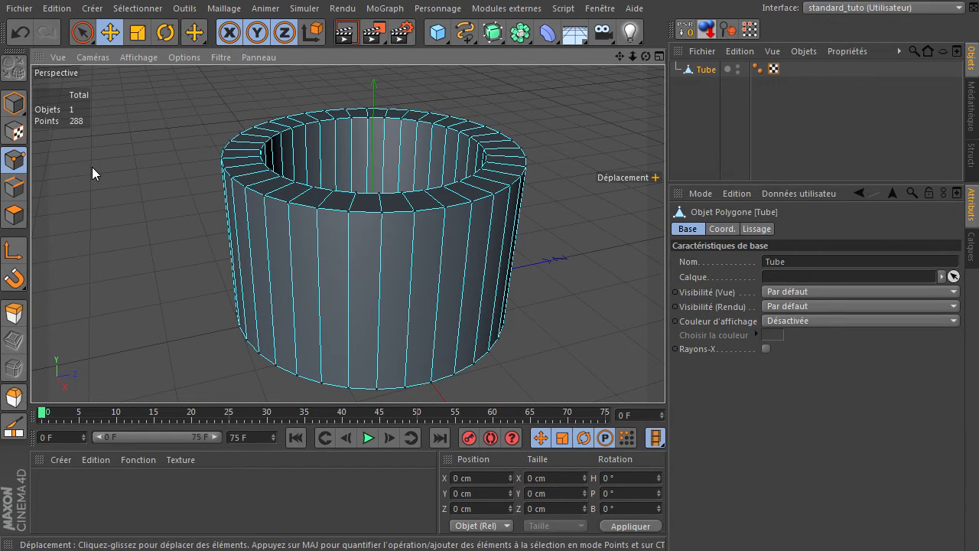
key(ctrl+a)
right_click(169, 88)
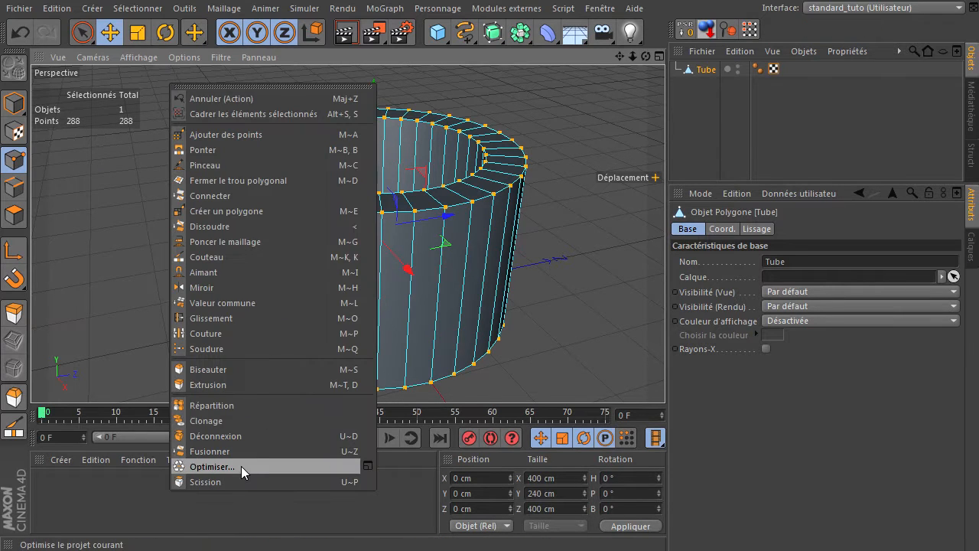
click(242, 470)
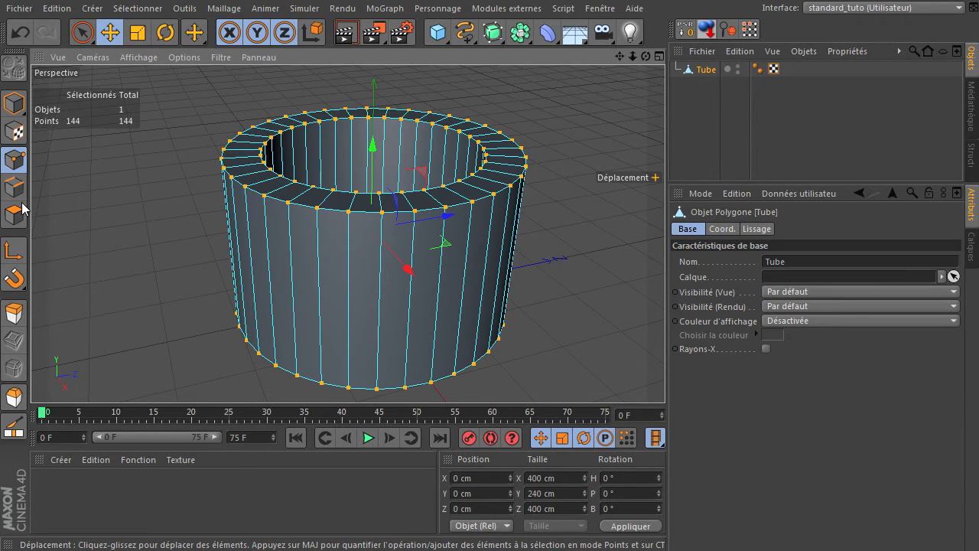
click(116, 190)
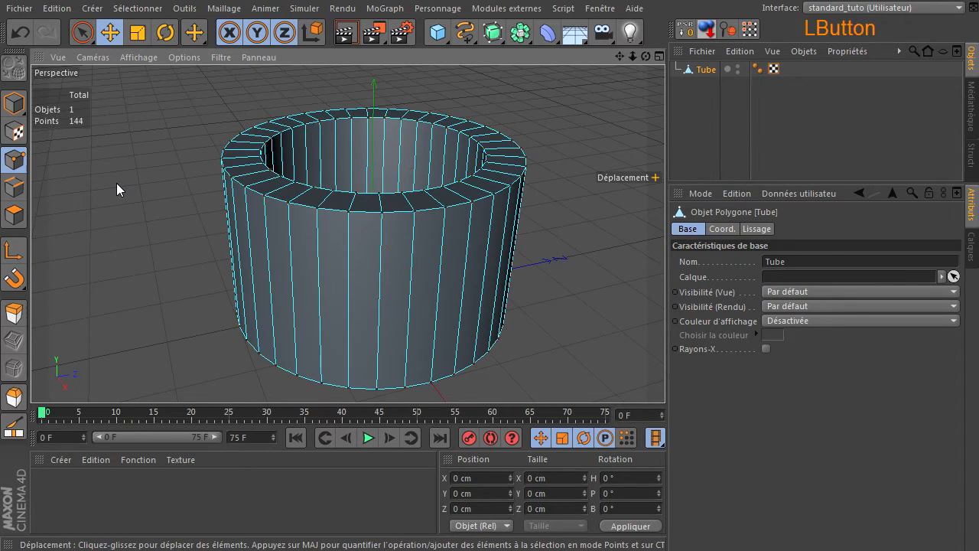
- Cut an edge loop around the tube's outer wall about 54 cm below the rim with the Knife in loop mode
click(13, 217)
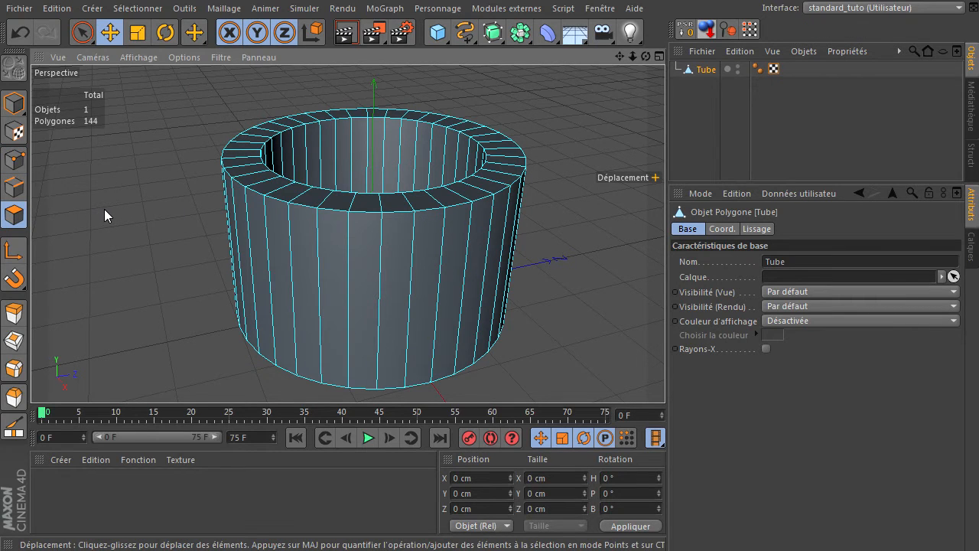
key(k)
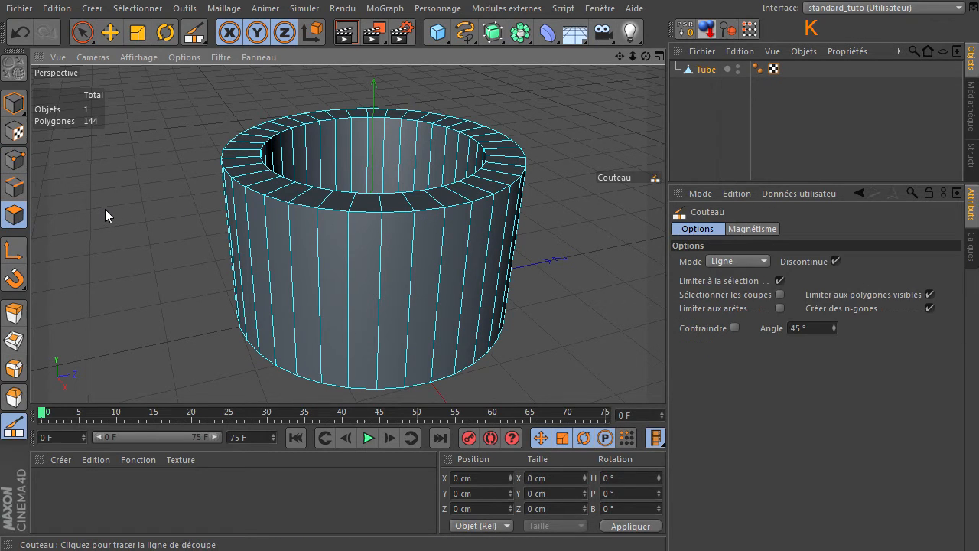
click(758, 261)
click(758, 322)
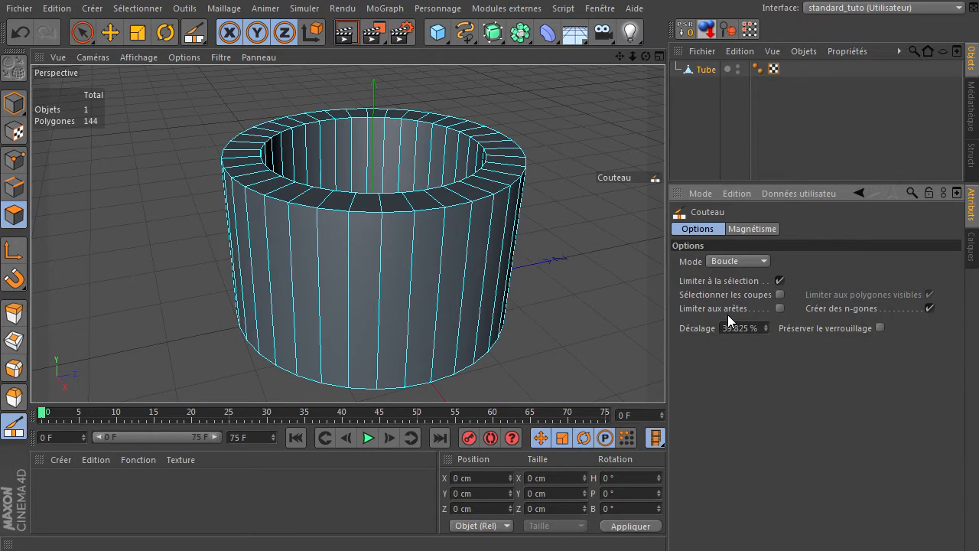
click(352, 262)
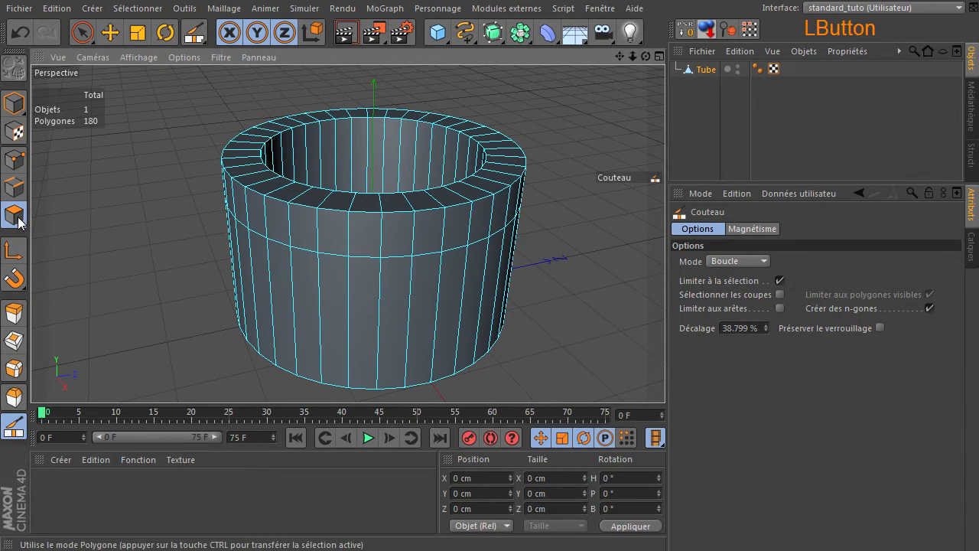
- Loop-select the upper band of polygons on the tube's outer wall and extrude it outward about 21.4 cm
click(81, 32)
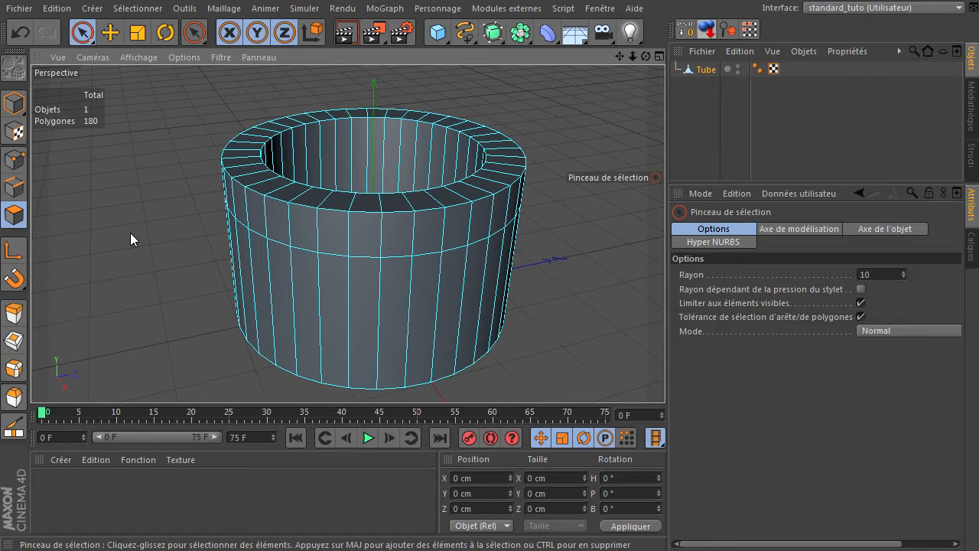
key(u)
key(l)
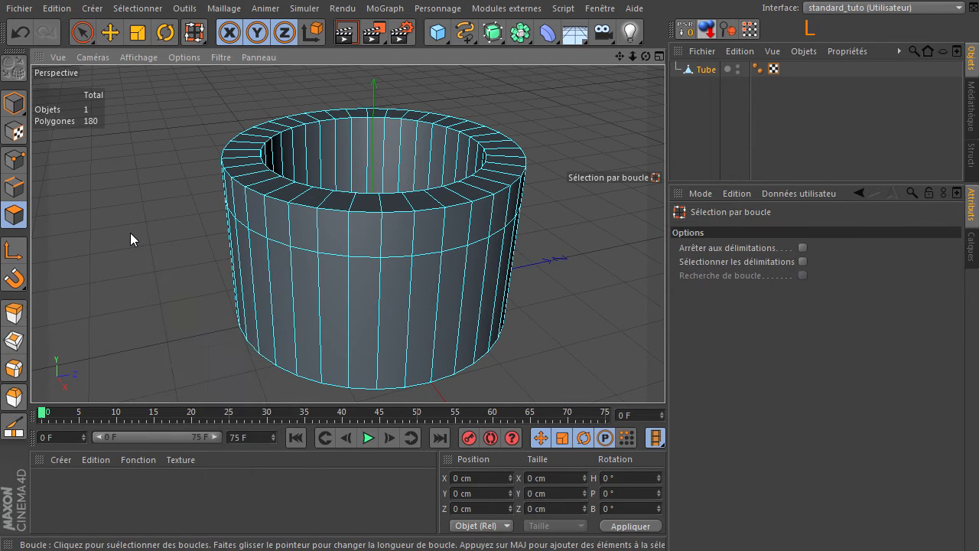
click(290, 216)
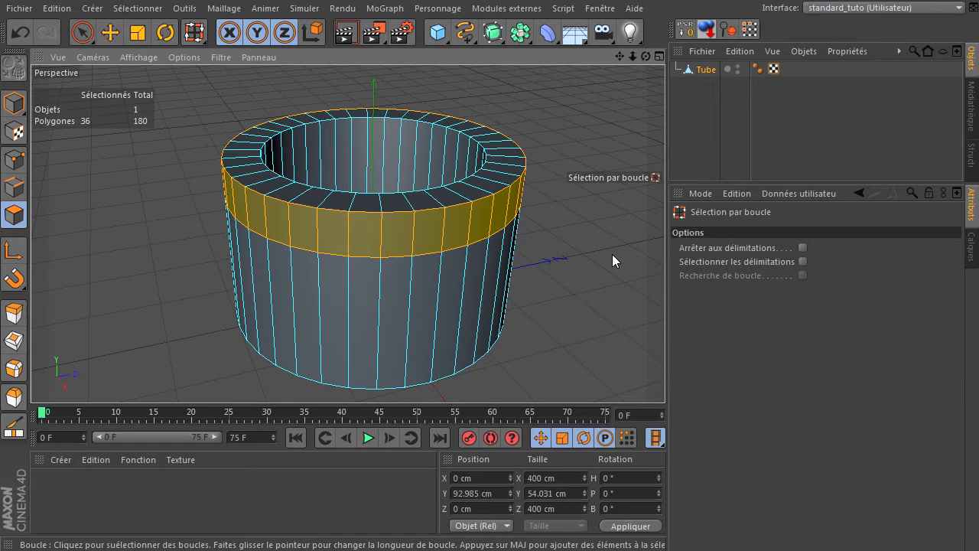
key(d)
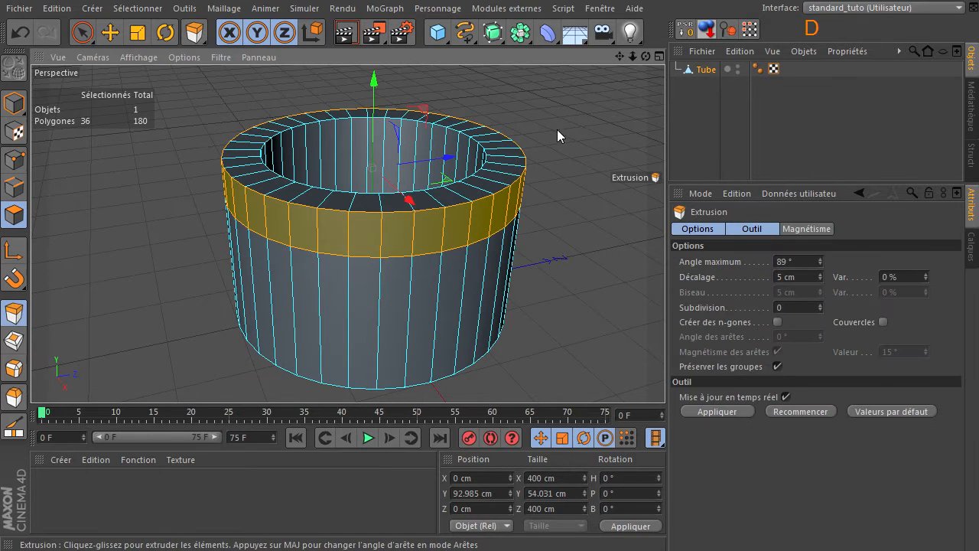
drag(551, 117, 665, 375)
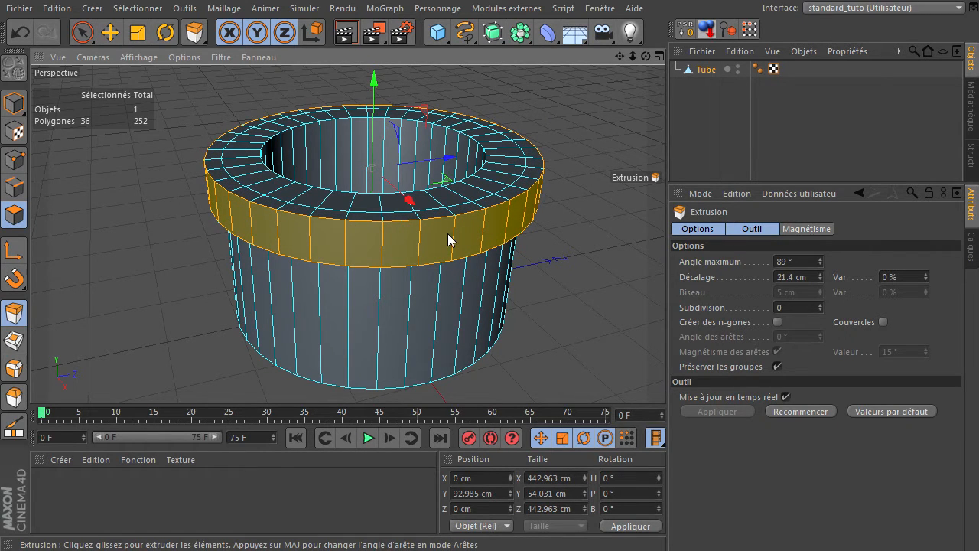
click(82, 34)
click(173, 221)
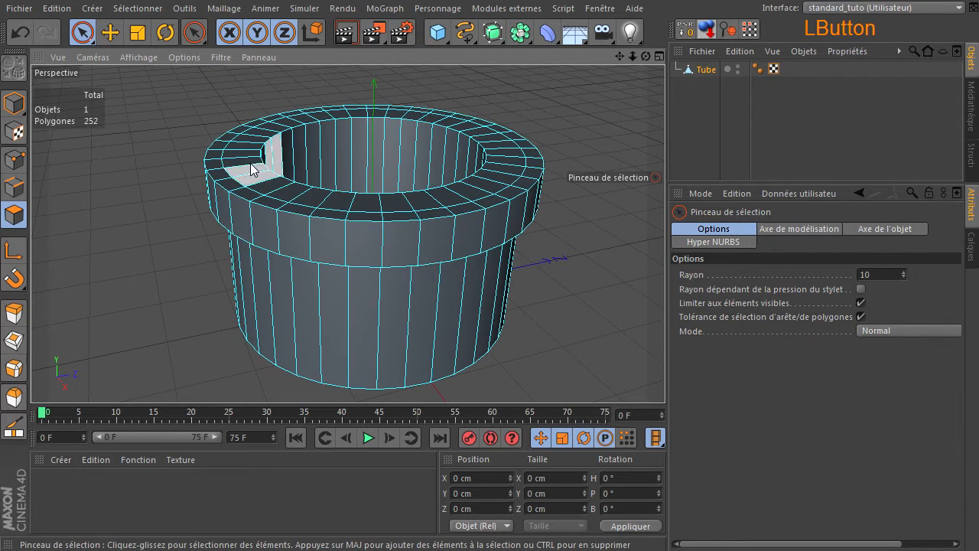
- Loop-select the edge ring running around the middle of the top rim and dissolve it
scroll(197, 151, up, 5)
scroll(196, 151, up, 1)
click(273, 196)
scroll(278, 237, up, 3)
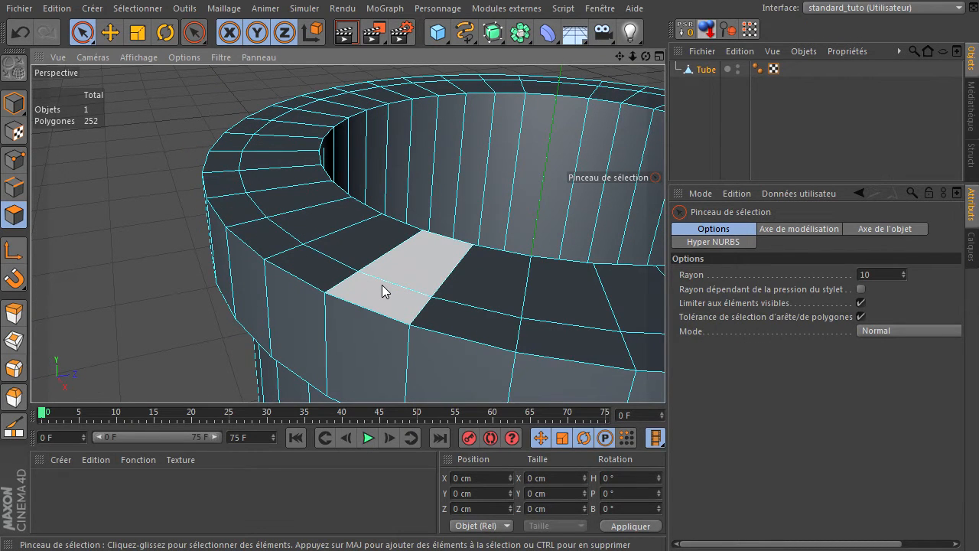
click(14, 188)
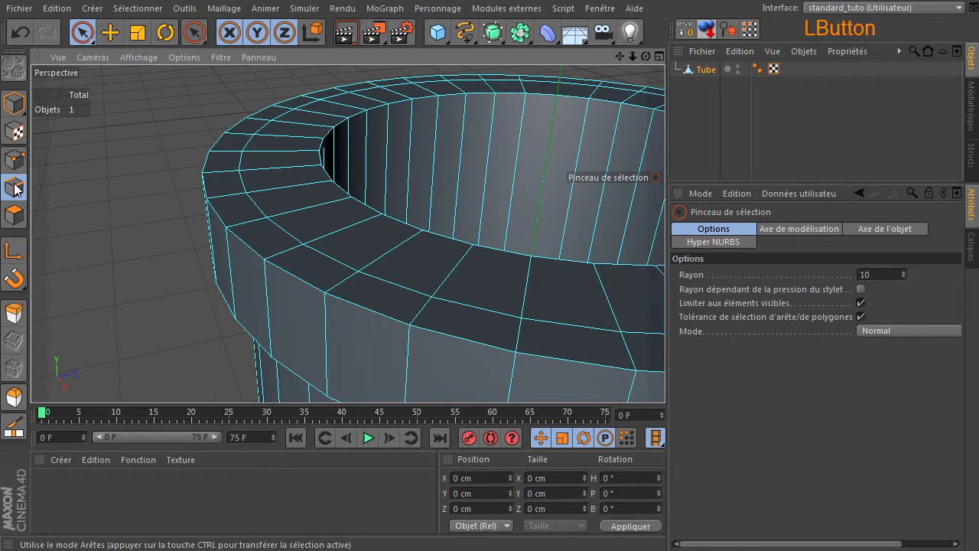
key(m)
key(l)
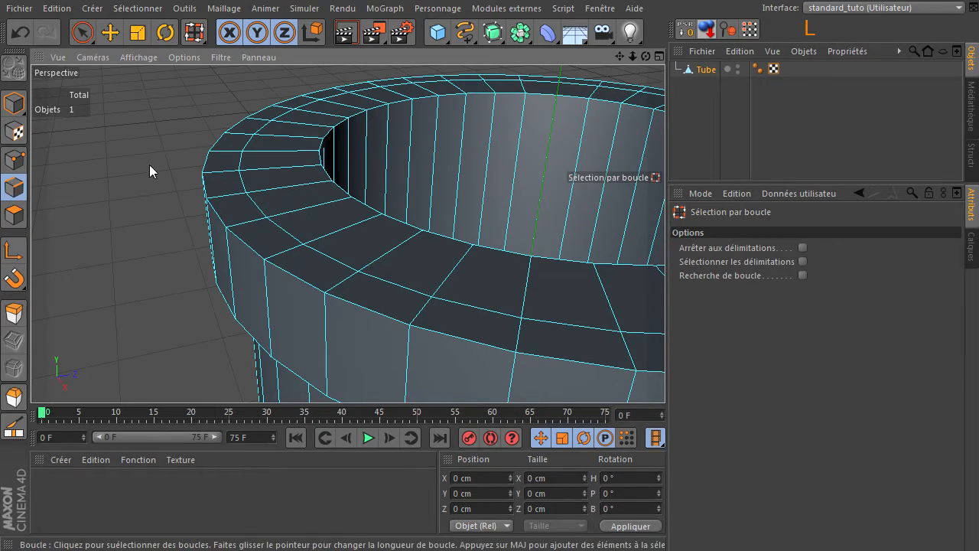
click(251, 211)
right_click(211, 94)
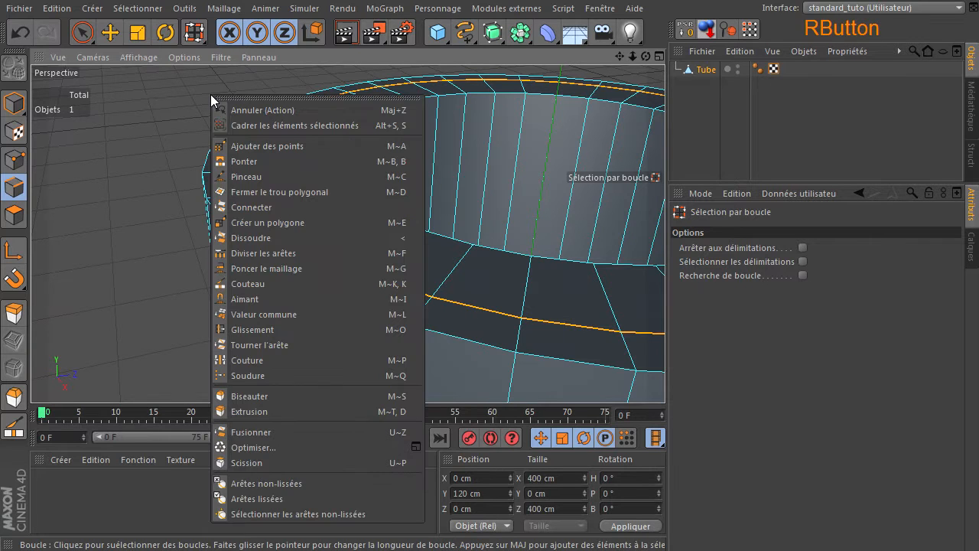
click(257, 242)
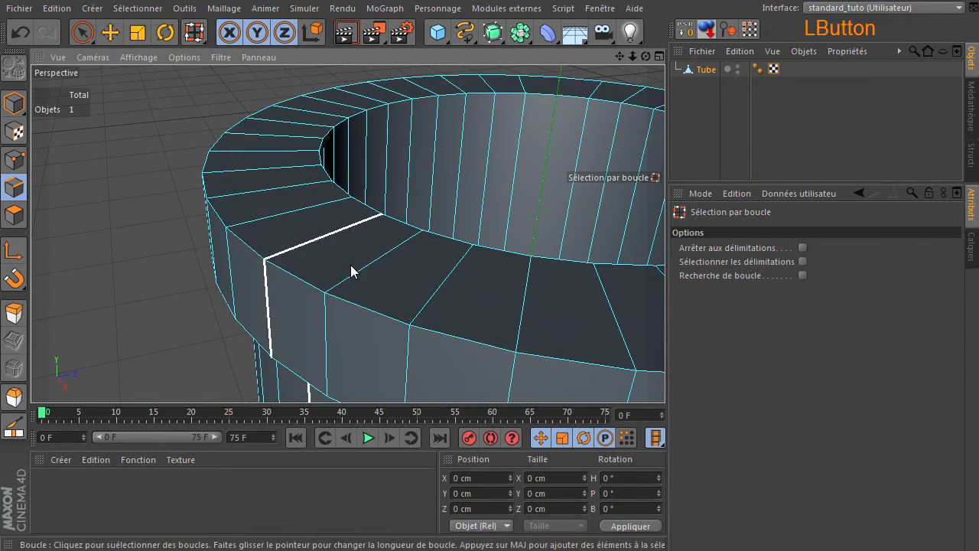
- Display the perspective view with Gouraud shading plus lines, deselect the tube and return to model mode
scroll(324, 263, down, 5)
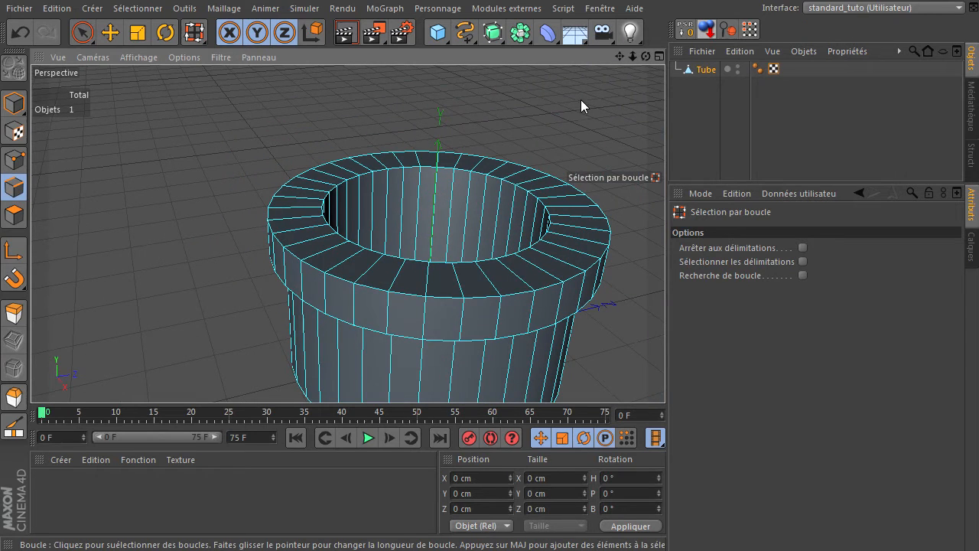
mouse_move(619, 57)
mouse_down()
mouse_move(665, 375)
mouse_move(603, 64)
mouse_up()
click(142, 57)
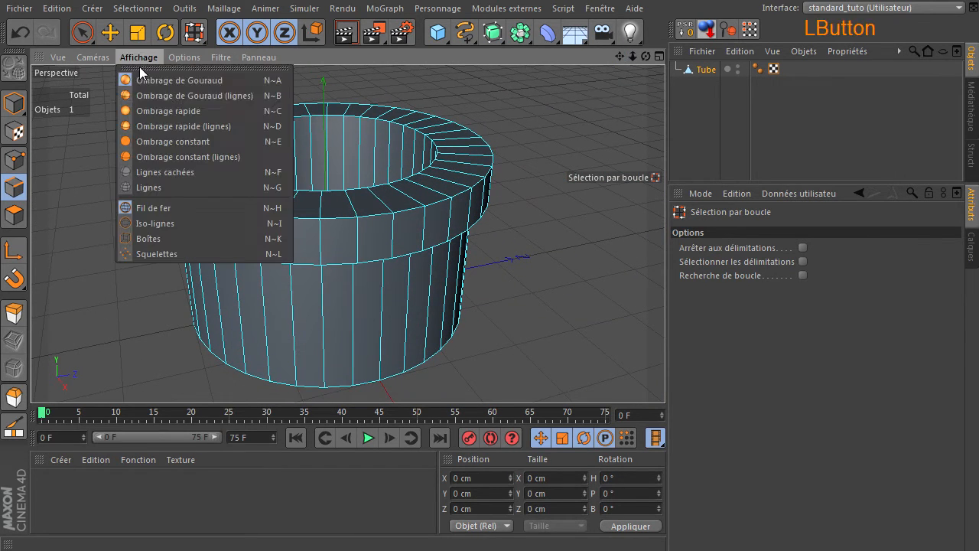
click(134, 98)
click(684, 135)
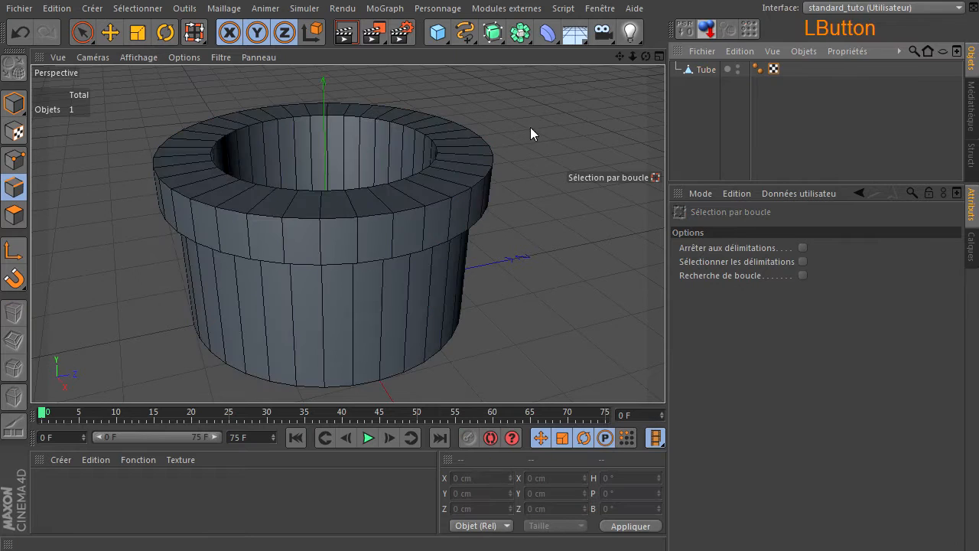
click(82, 32)
click(14, 103)
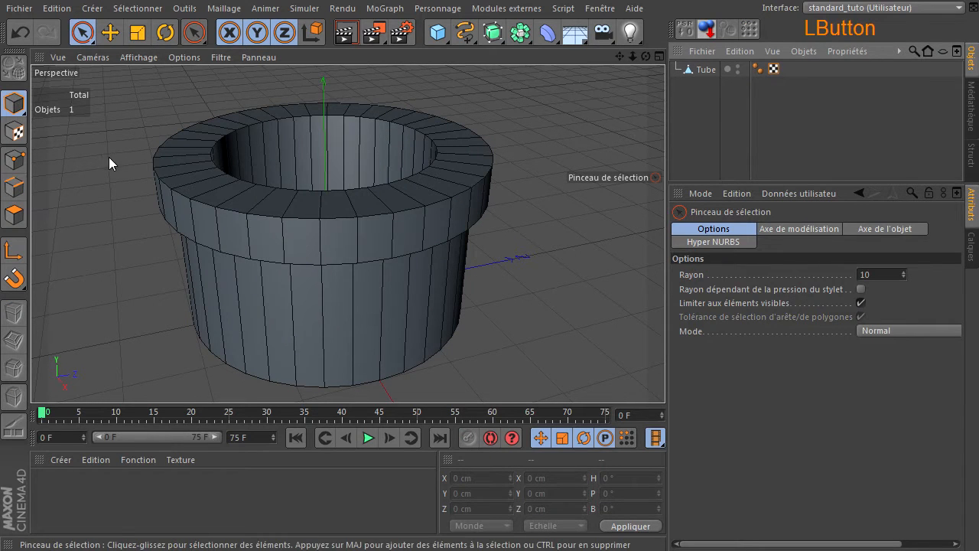
- Render a preview of the whole well base in the perspective view and return to the normal display
drag(633, 57, 664, 375)
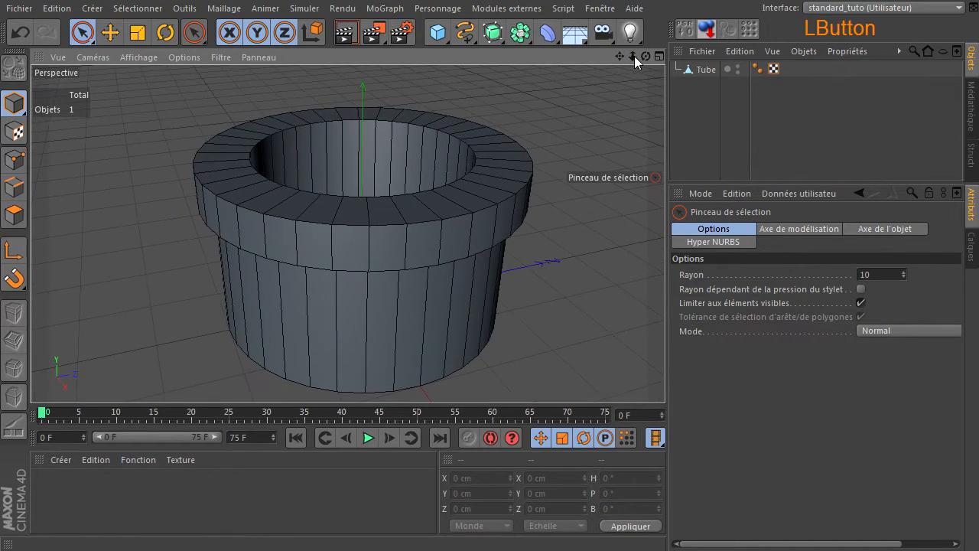
drag(634, 56, 665, 375)
click(345, 32)
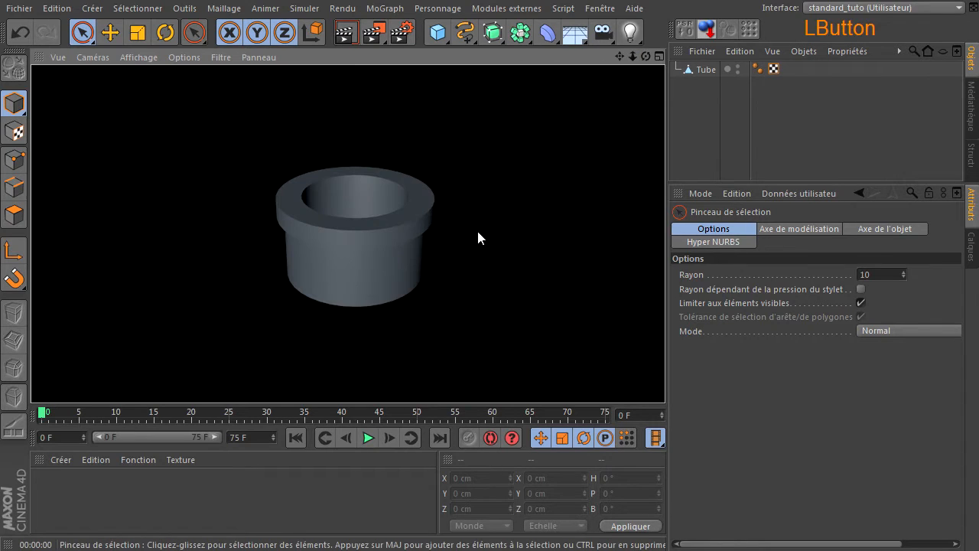
click(563, 306)
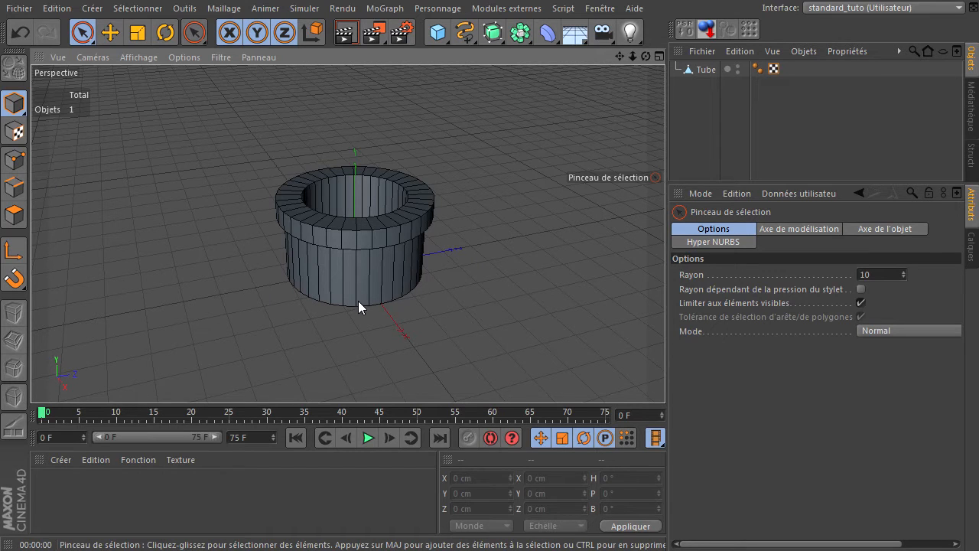
- Add a cube of 50 × 50 × 50 cm and move it beside the well base to about -236.5 cm in Z
scroll(355, 282, up, 4)
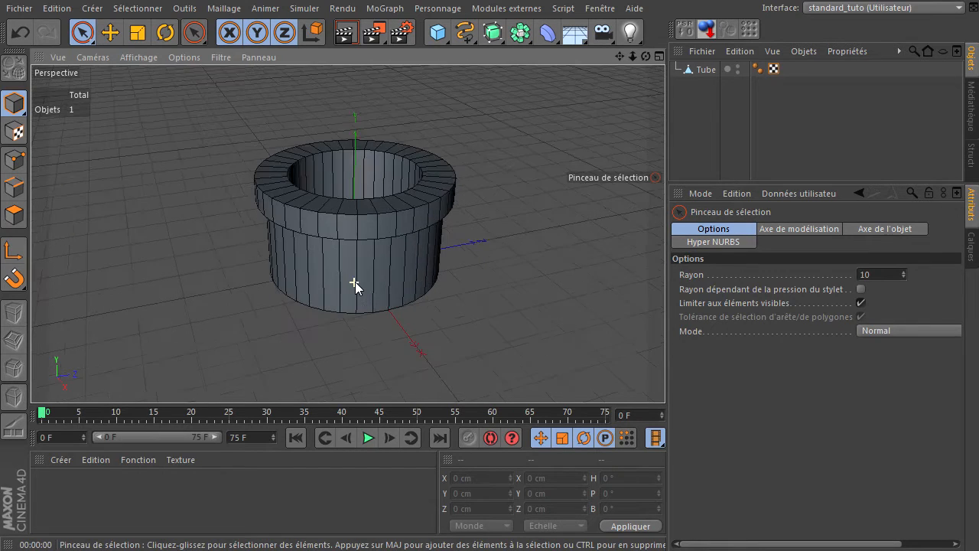
drag(620, 57, 636, 87)
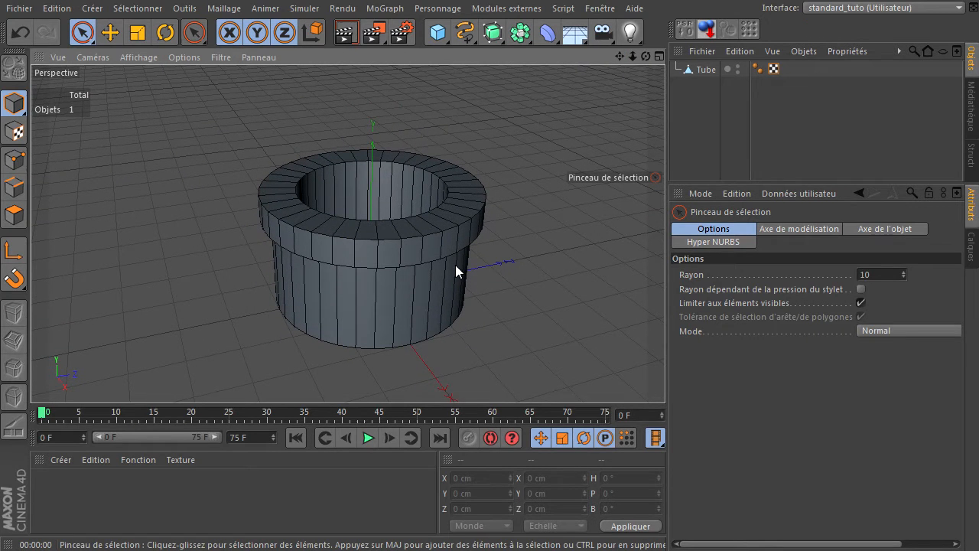
drag(439, 34, 603, 56)
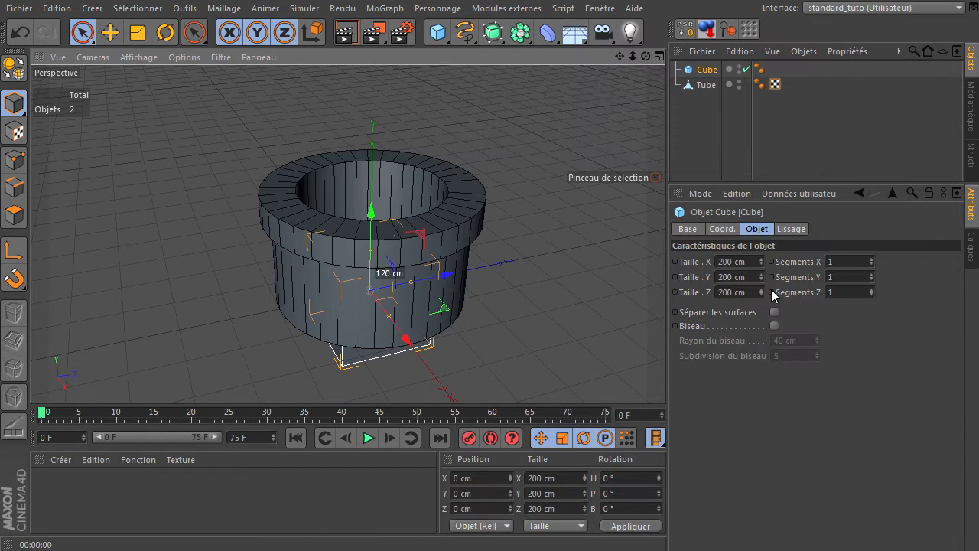
click(745, 264)
text(50)
click(746, 276)
text(50)
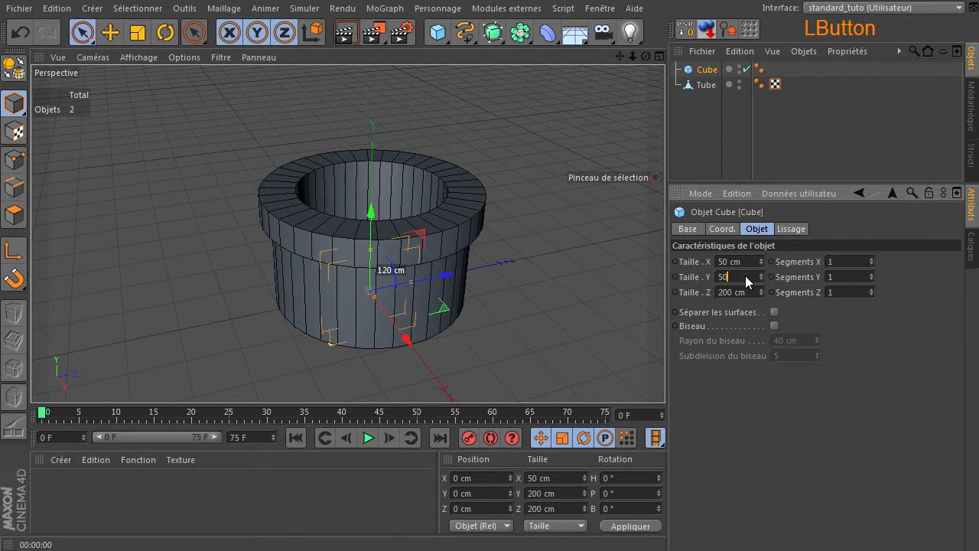
click(738, 290)
text(50)
key(Return)
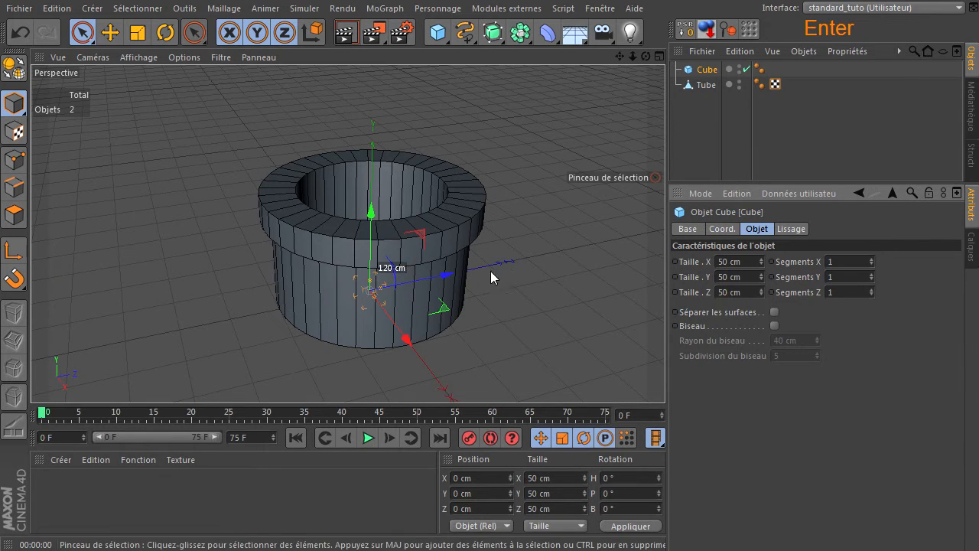
drag(444, 282, 322, 317)
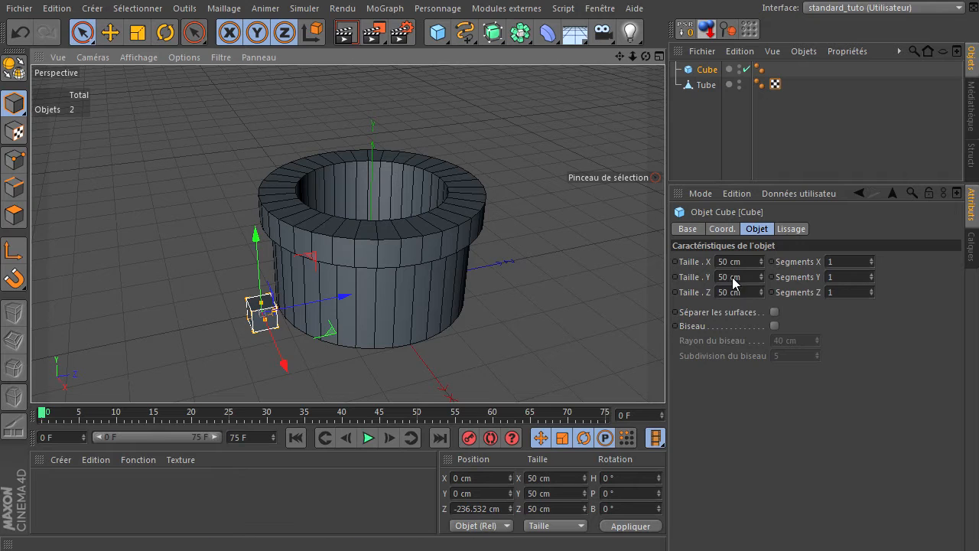
- Make the cube a tall post by setting its Y size to 1100 cm and its Y position to 550 cm
click(754, 278)
text(1100)
key(Return)
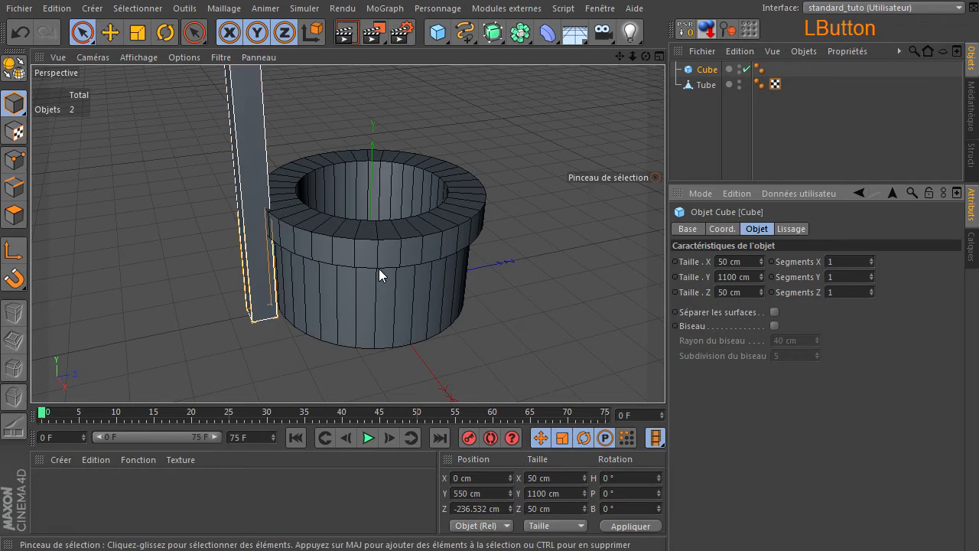
scroll(379, 268, down, 5)
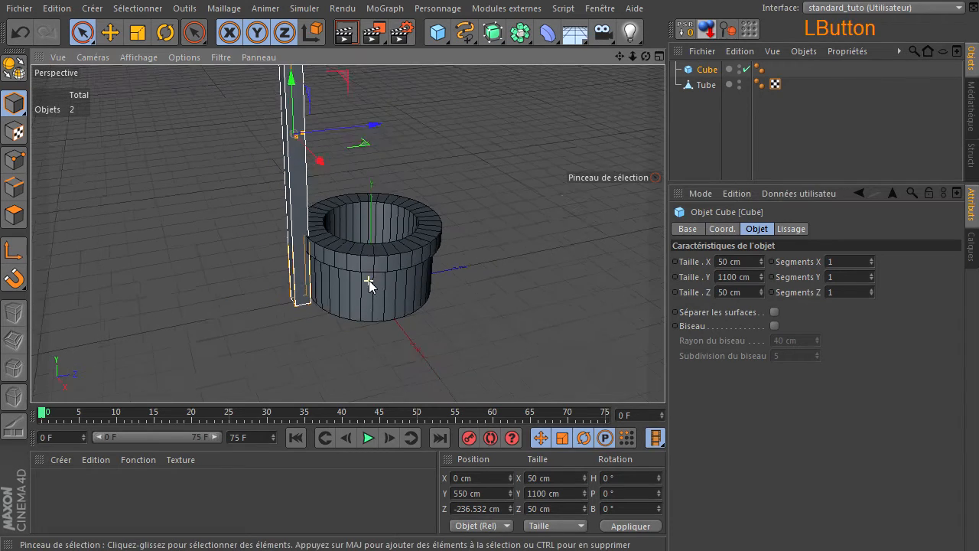
mouse_move(619, 56)
mouse_down()
mouse_move(665, 375)
mouse_move(621, 58)
mouse_move(665, 375)
mouse_move(644, 60)
mouse_move(665, 375)
mouse_move(635, 59)
mouse_up()
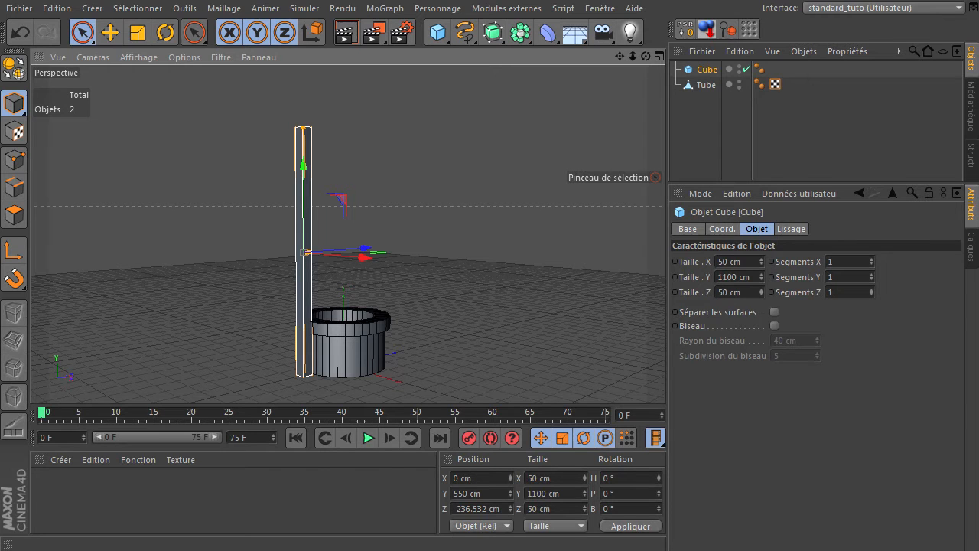
- Switch to the browser, compare how the posts meet the roof in the three well reference pictures, and return to Cinema 4D
click(432, 550)
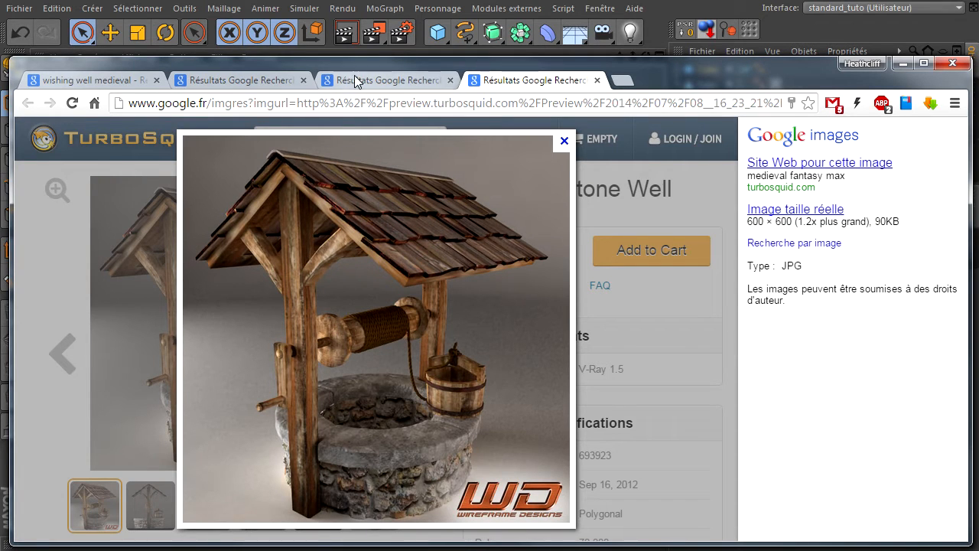
click(390, 79)
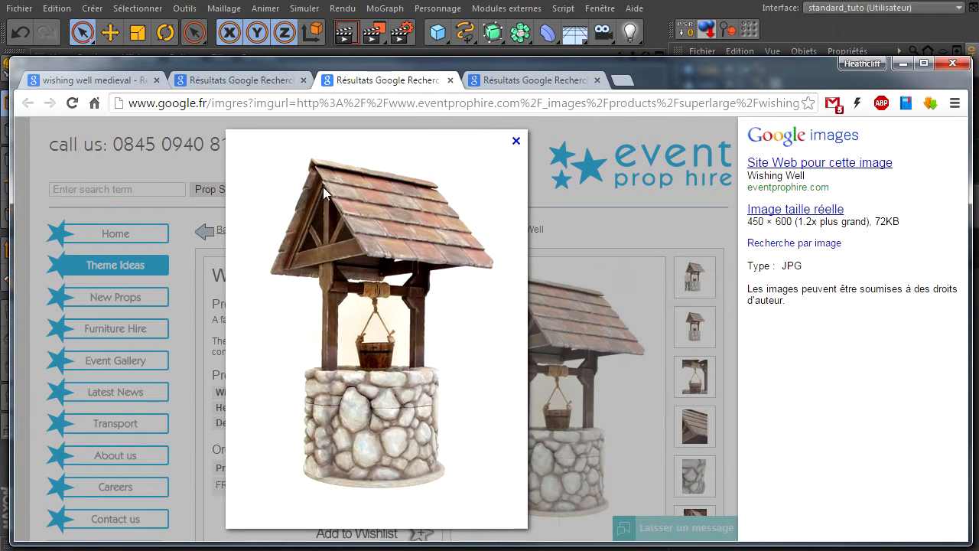
click(257, 80)
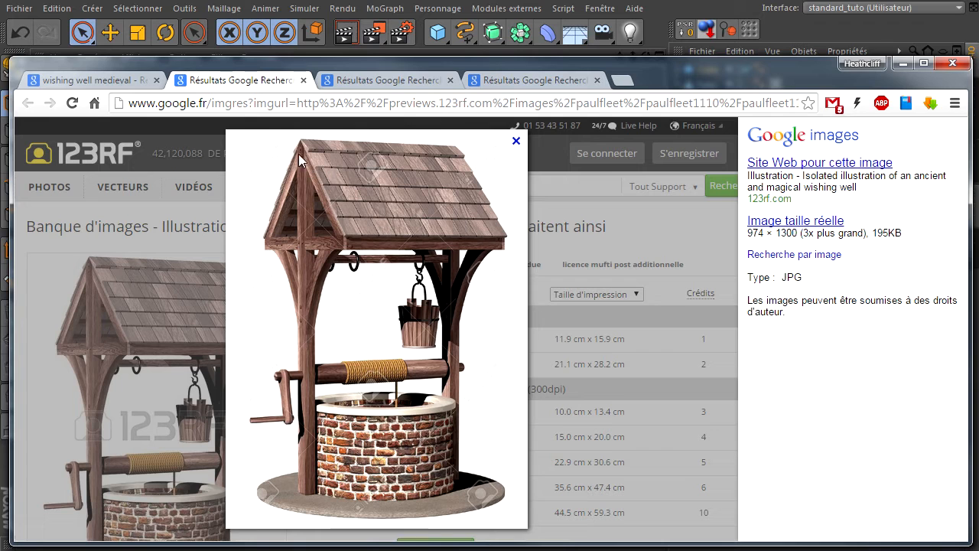
click(652, 13)
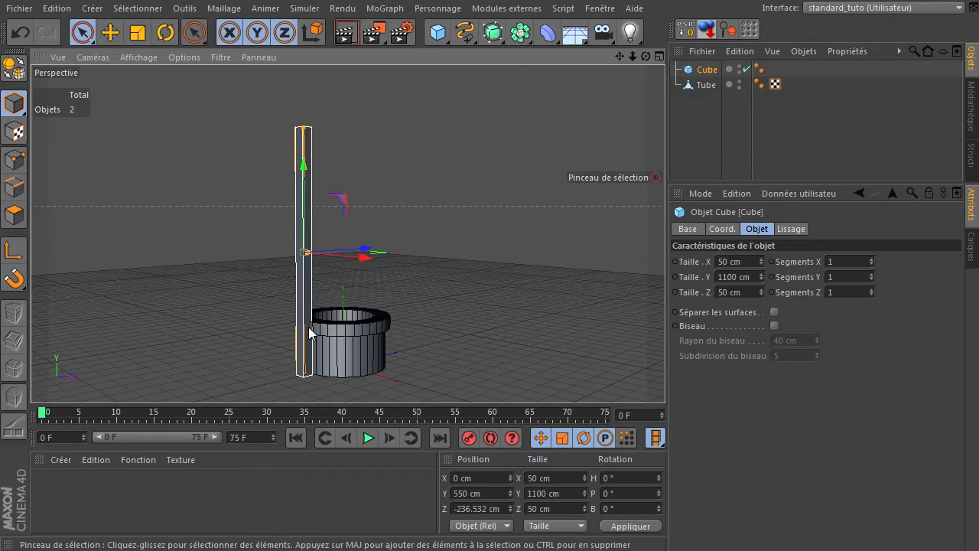
- Move the tall post closer to the well base, to about -203 cm in Z
click(463, 301)
scroll(277, 339, up, 3)
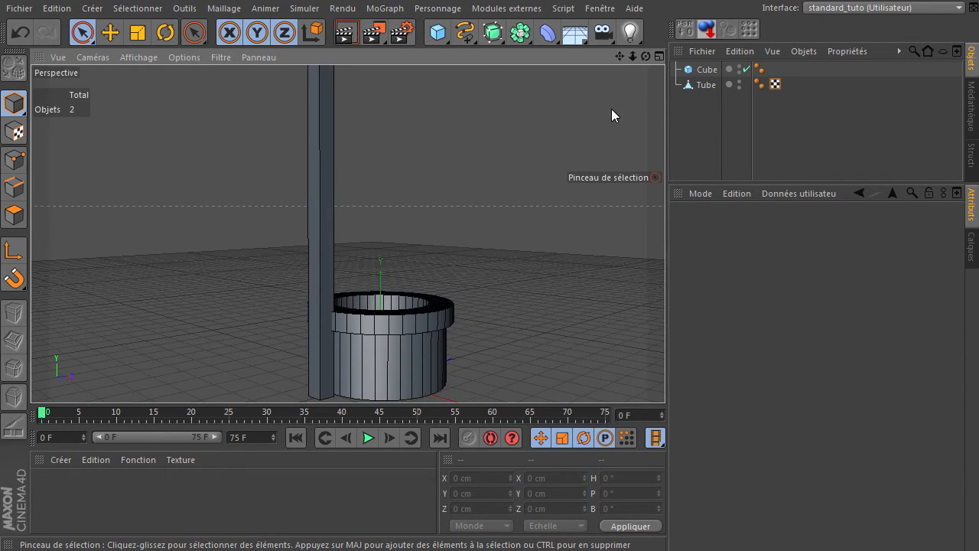
drag(647, 56, 664, 375)
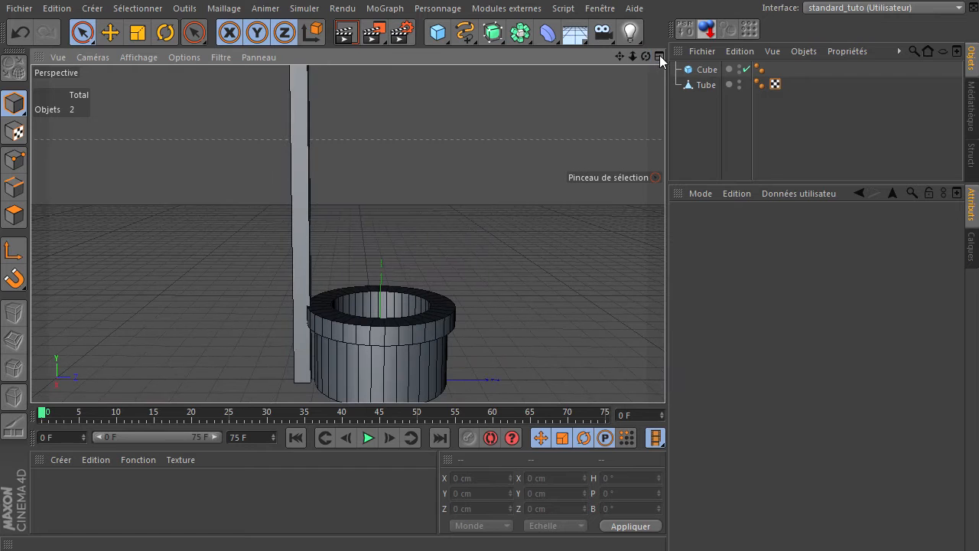
click(707, 68)
drag(387, 206, 393, 201)
drag(646, 55, 664, 375)
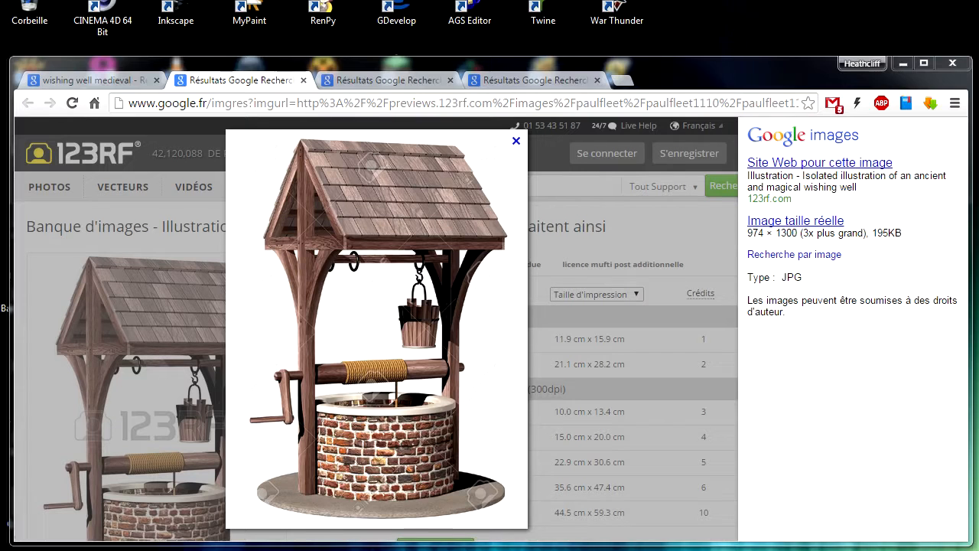
- Switch to the browser, study the post placement in the well references, view the TurboSquid picture full size, and return to Cinema 4D
click(321, 549)
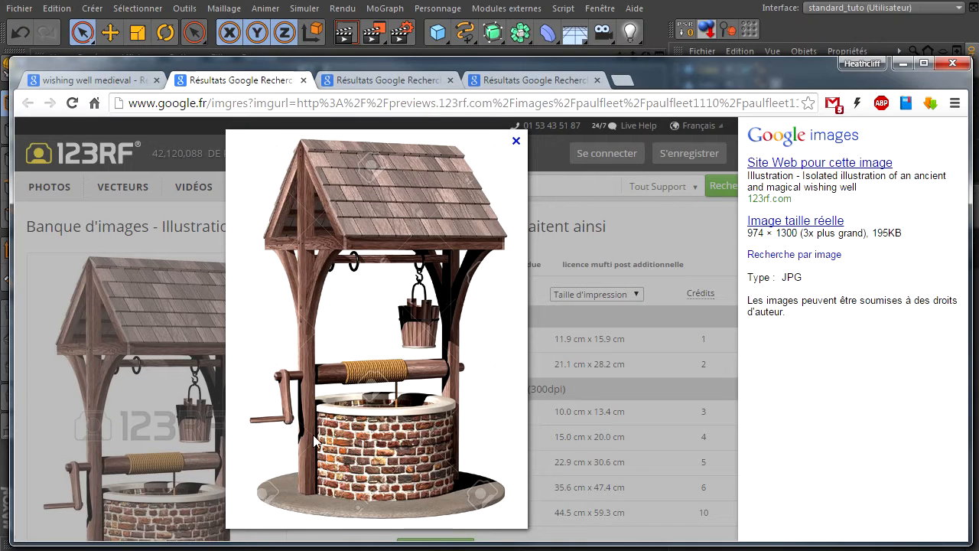
click(394, 83)
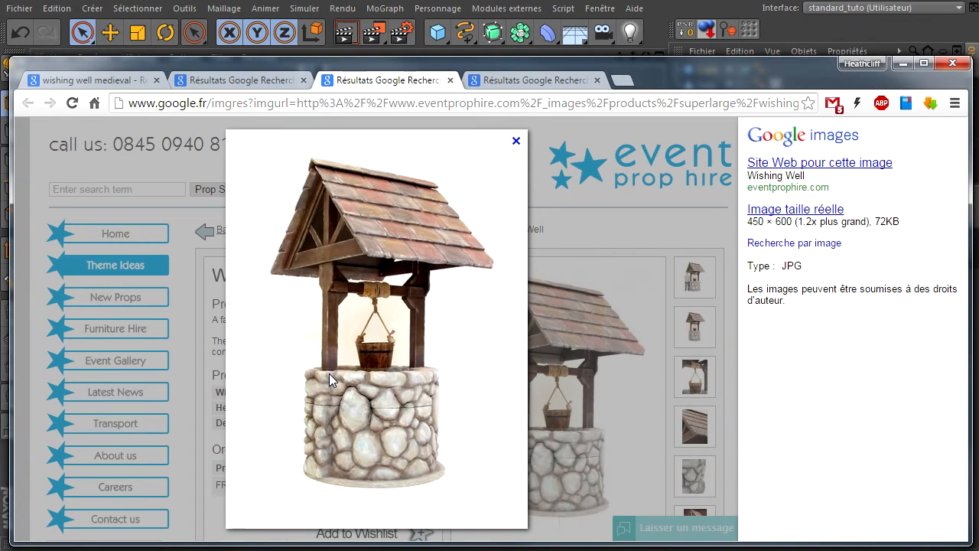
click(570, 81)
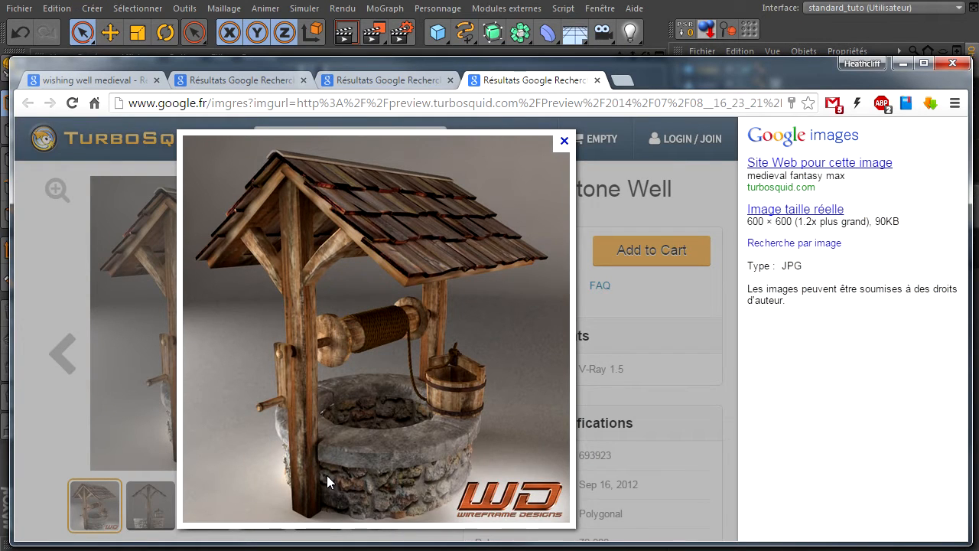
click(818, 209)
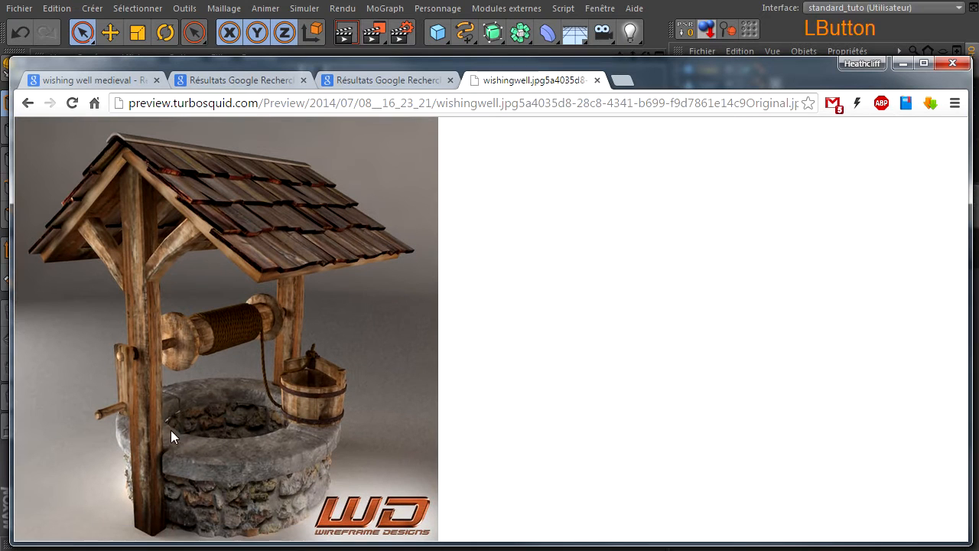
click(150, 501)
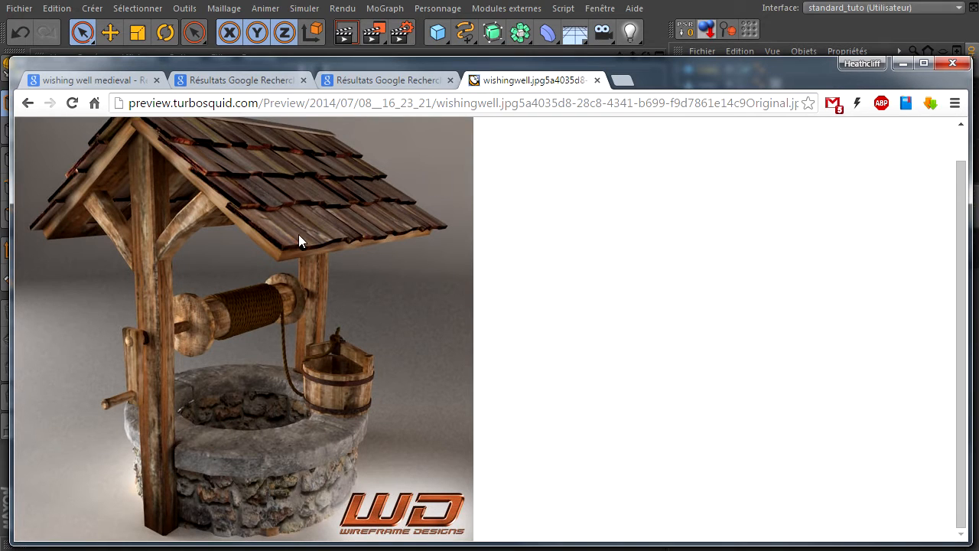
click(664, 20)
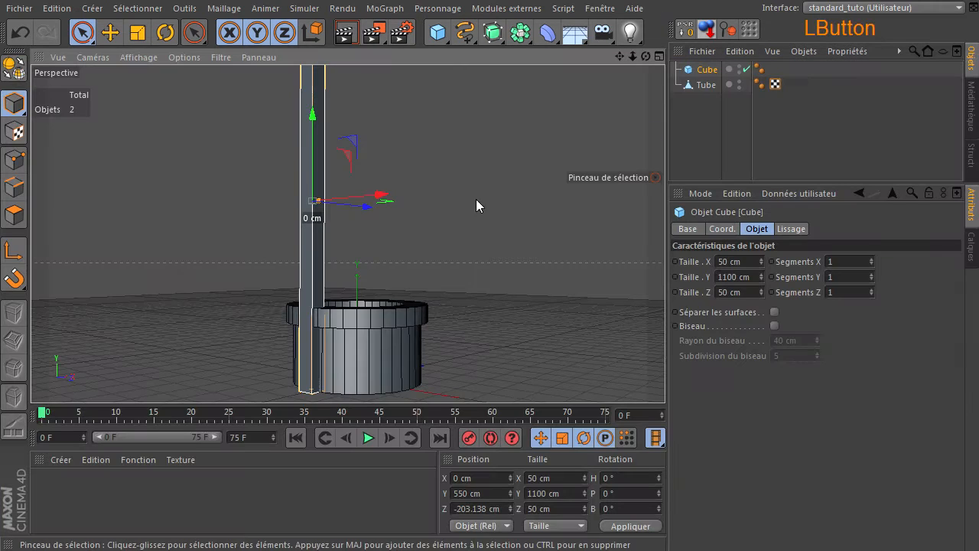
- Duplicate the post and set the copy's size to 40 cm in X, Y and Z
drag(646, 57, 665, 375)
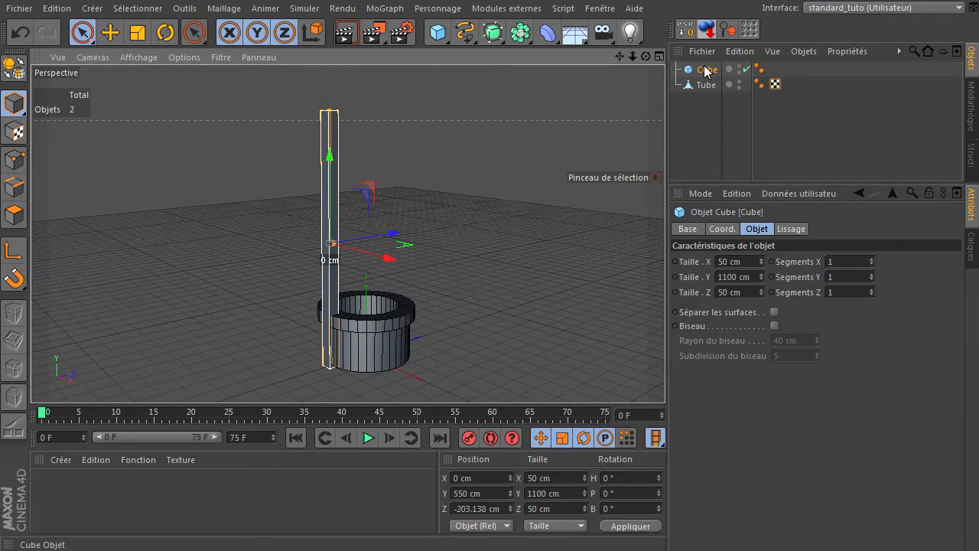
ctrl+drag(703, 70, 707, 91)
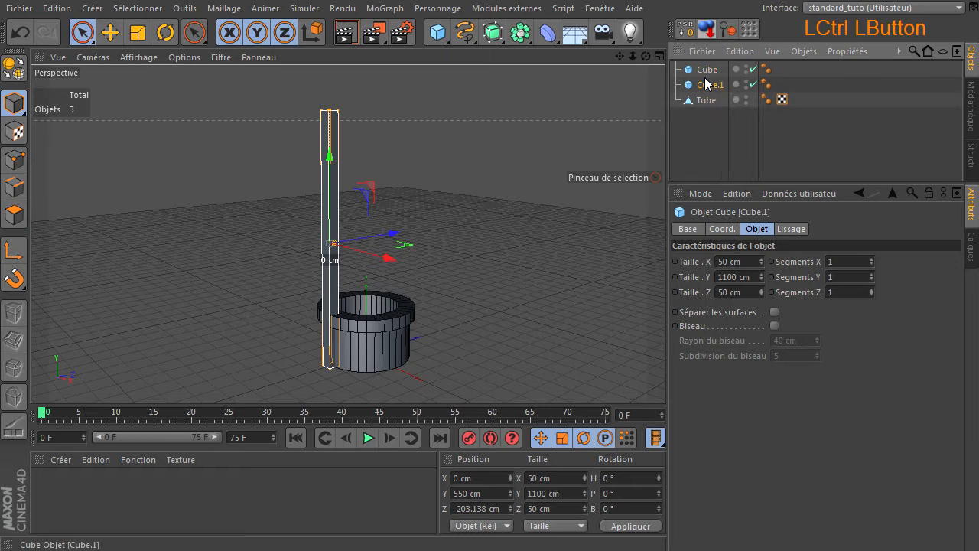
click(713, 86)
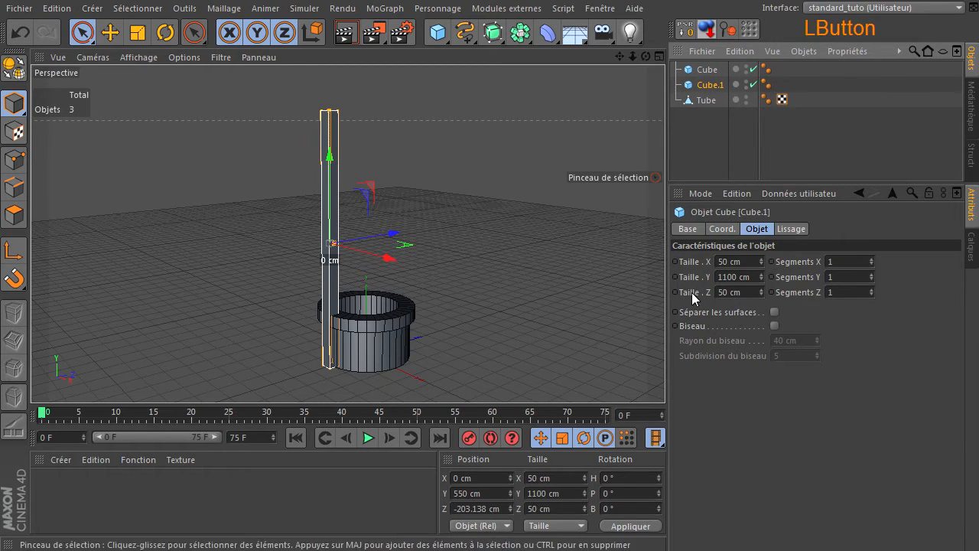
click(749, 262)
text(40)
click(738, 293)
text(40)
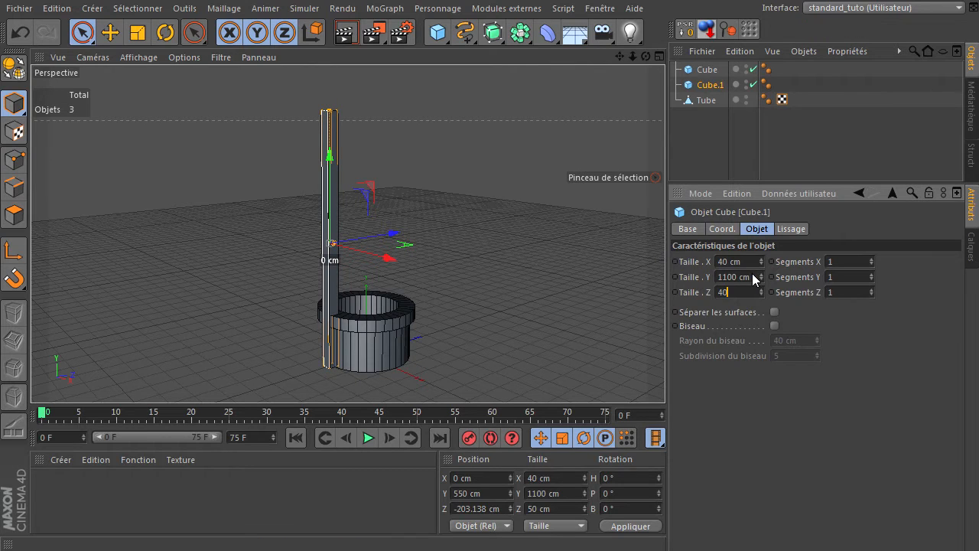
click(745, 277)
text(40)
key(Return)
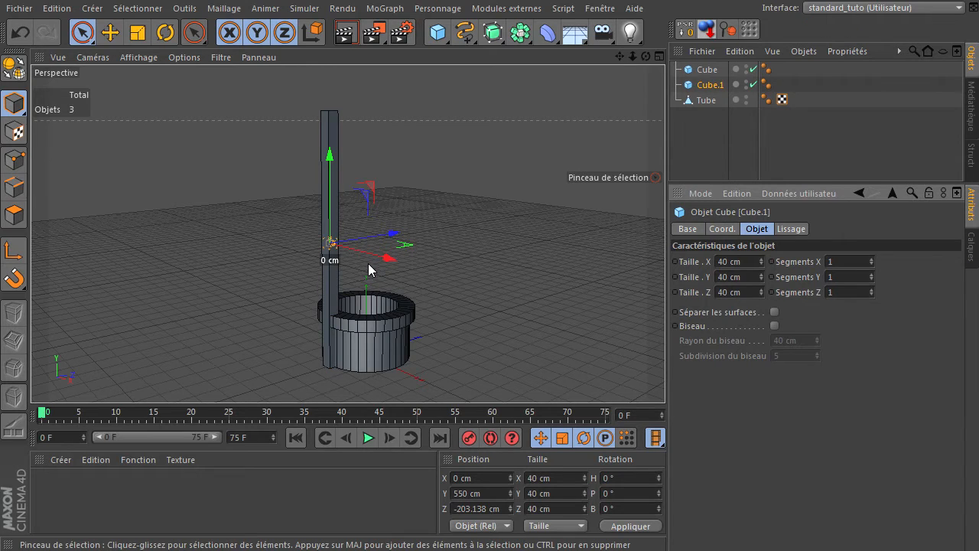
- In the front view, raise the small cube to about 723 cm in Y and set its X size to 550 cm
middle_click(449, 227)
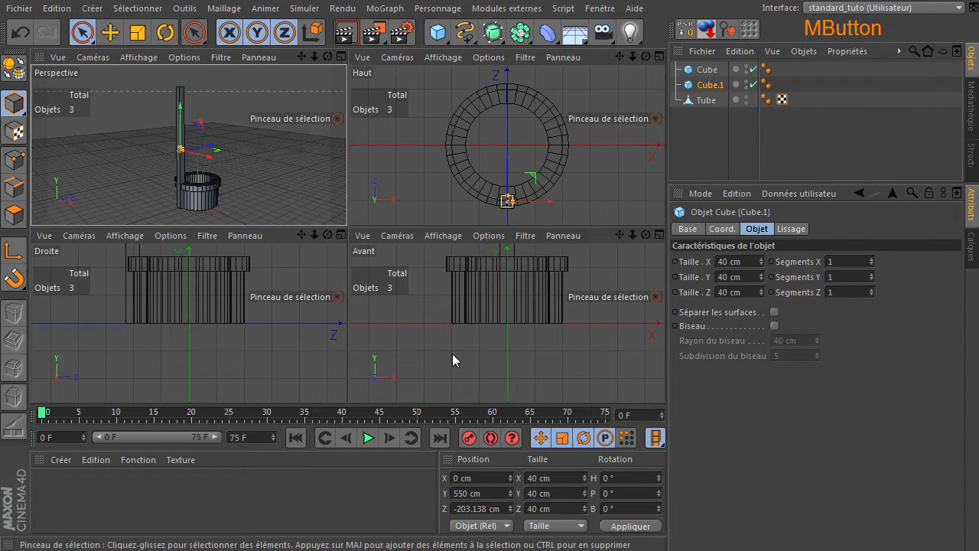
scroll(453, 358, down, 3)
drag(619, 235, 665, 375)
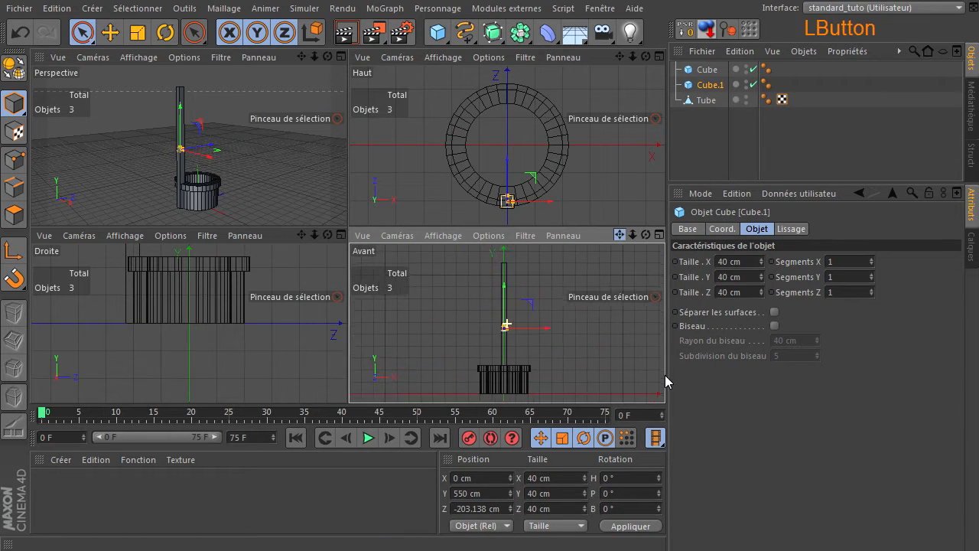
middle_click(514, 302)
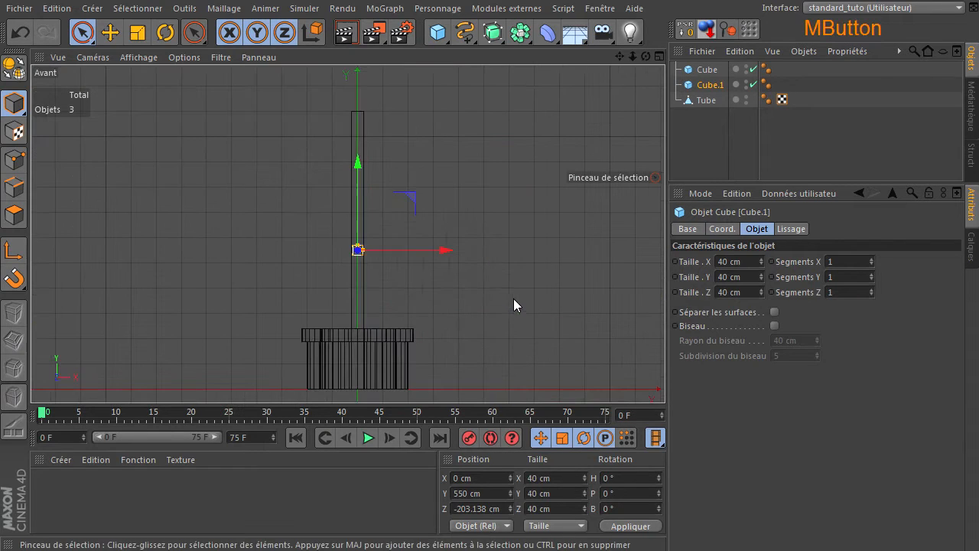
drag(359, 160, 373, 117)
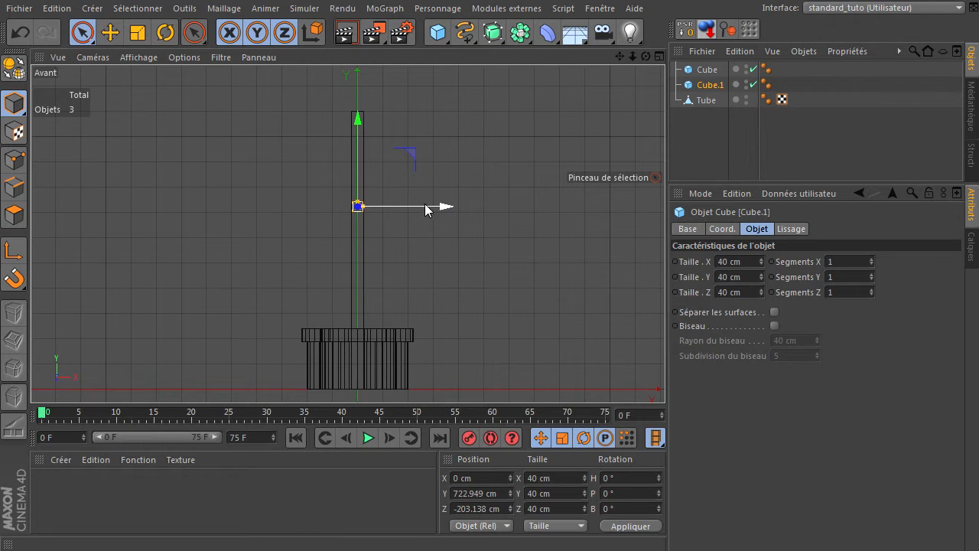
click(728, 262)
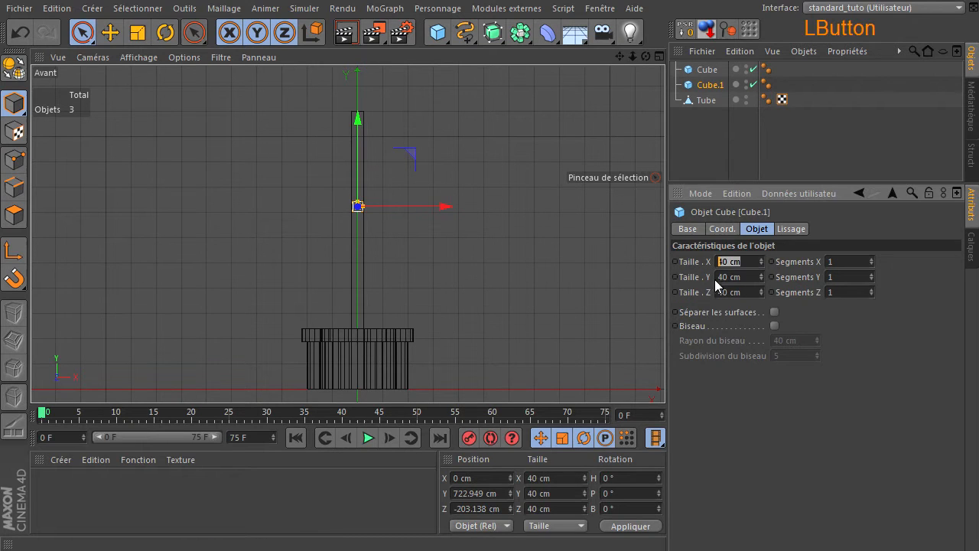
text(550)
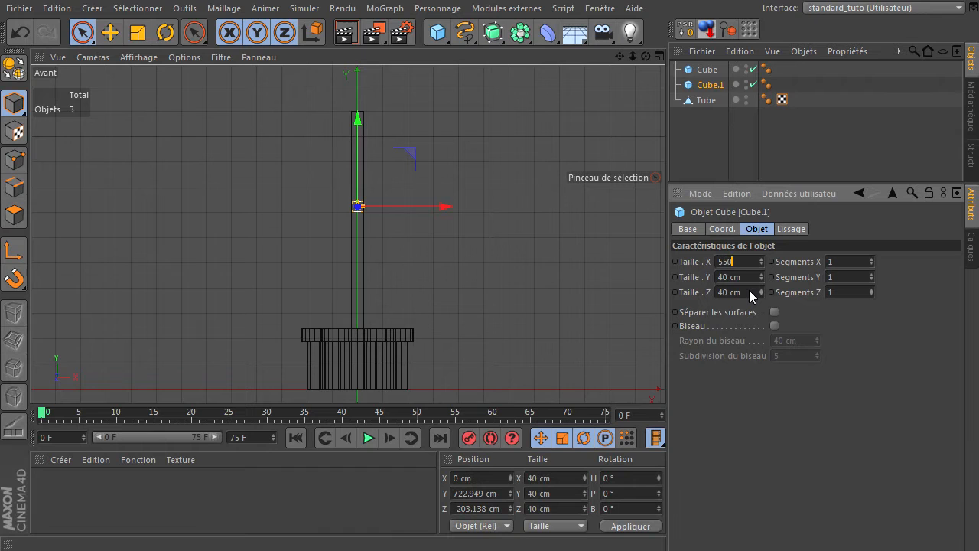
key(Return)
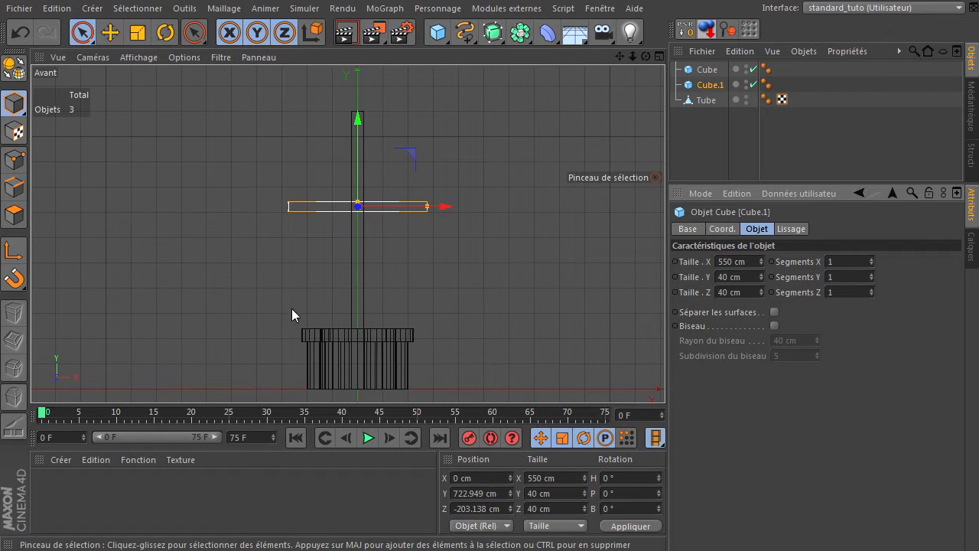
- Position the crossbeam on the post in the perspective view at 755 cm in Y and -204 cm in Z
middle_click(485, 271)
middle_click(241, 156)
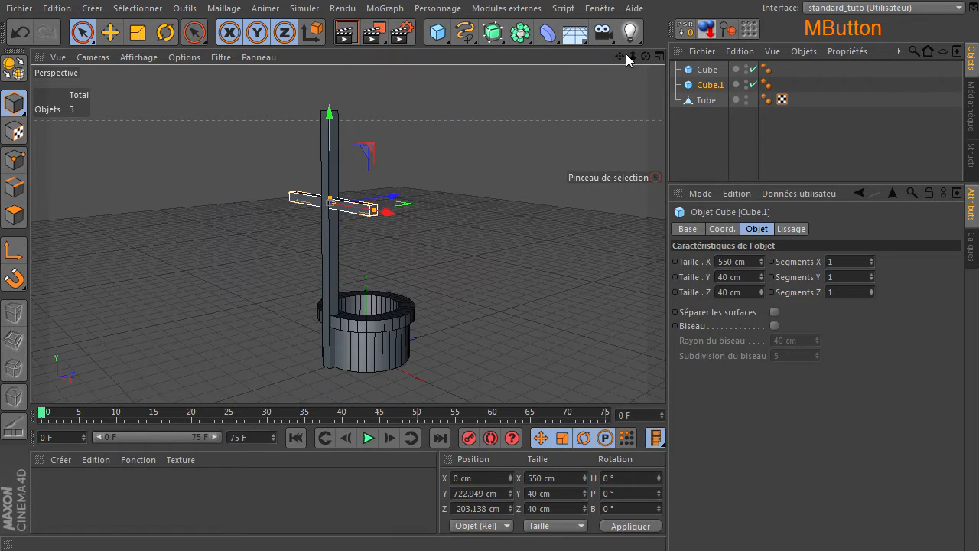
drag(644, 56, 665, 380)
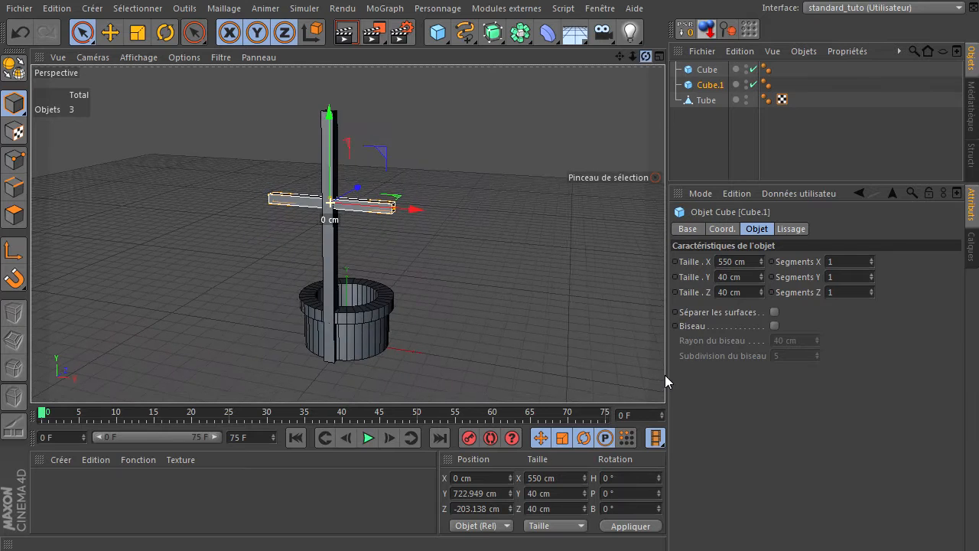
drag(329, 114, 334, 113)
click(483, 511)
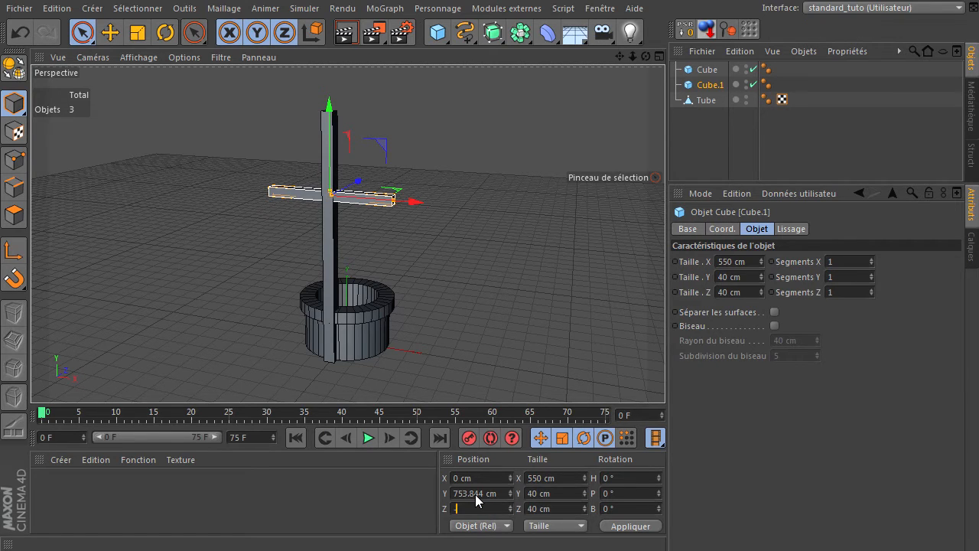
text(-204)
key(Return)
click(468, 495)
text(755)
key(Return)
- Duplicate the crossbeam and set the copy's Y and Z sizes to 34 cm
drag(645, 57, 583, 182)
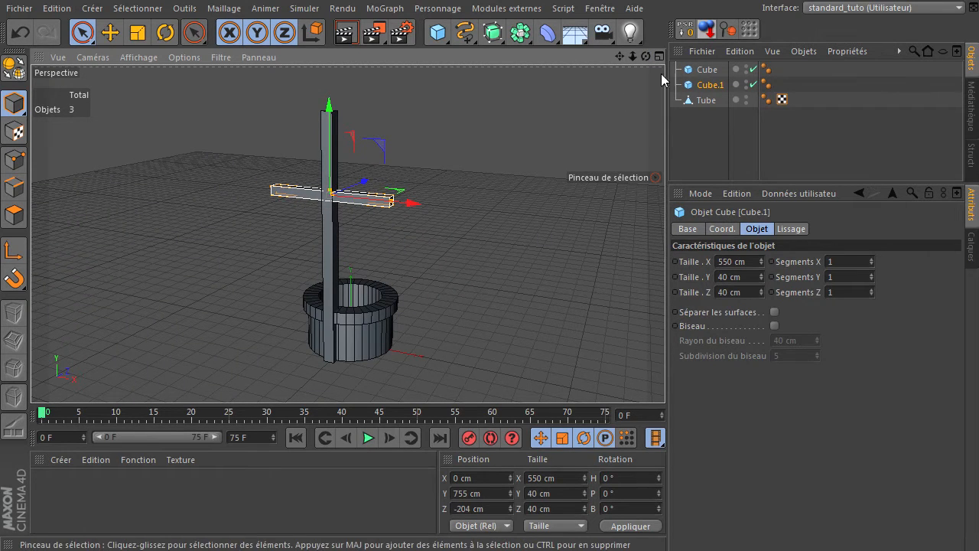
ctrl+click(700, 87)
ctrl+drag(701, 91, 705, 94)
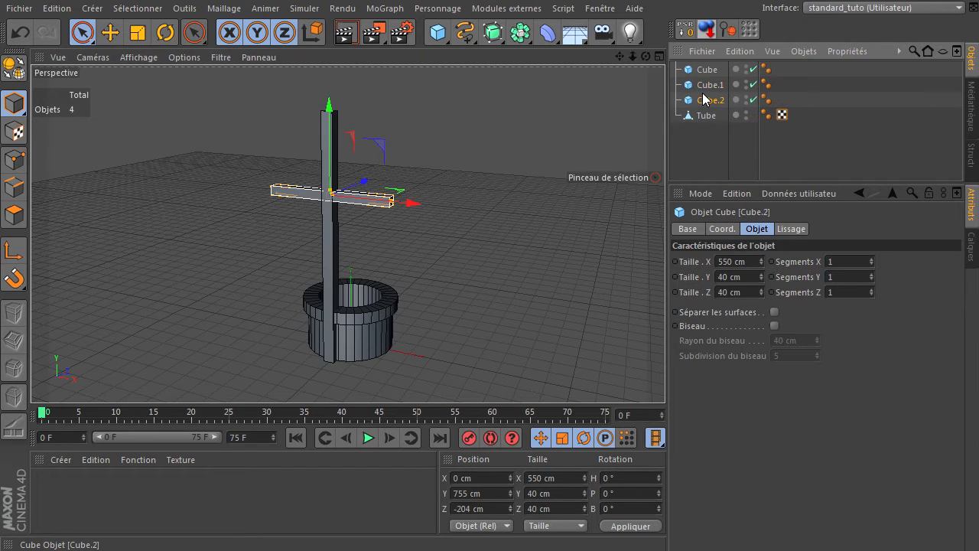
click(746, 277)
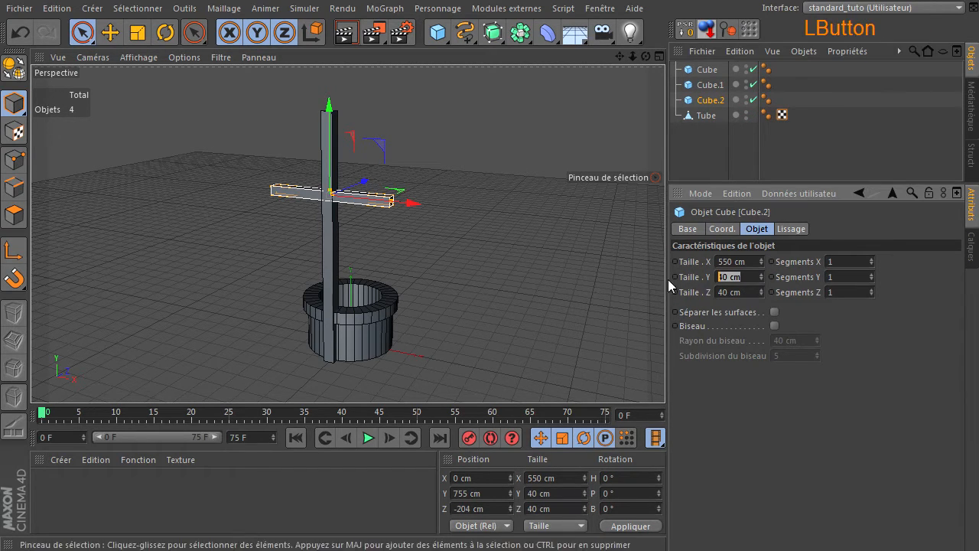
click(742, 292)
text(34)
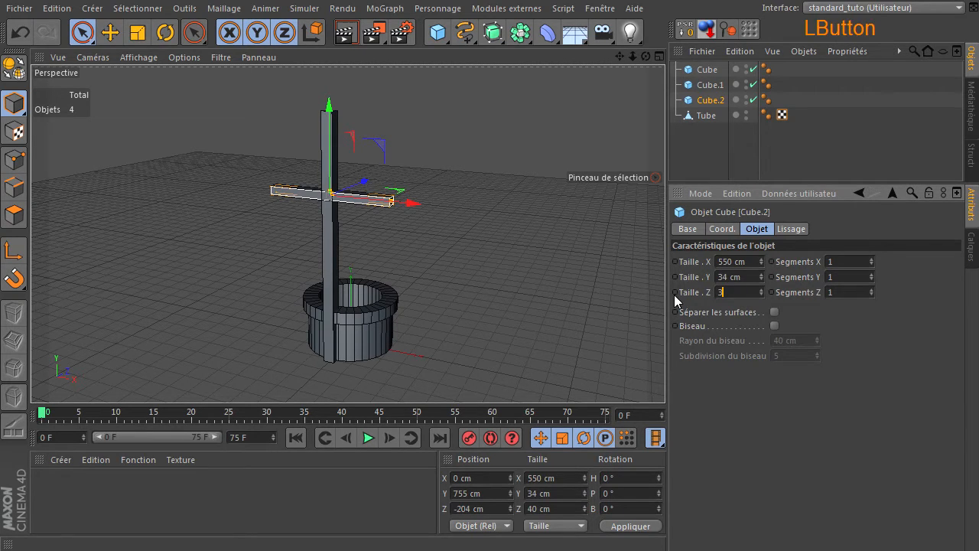
key(Return)
- Shorten the thinner beam copy to 300 cm in X and display it in the front view
scroll(333, 227, up, 8)
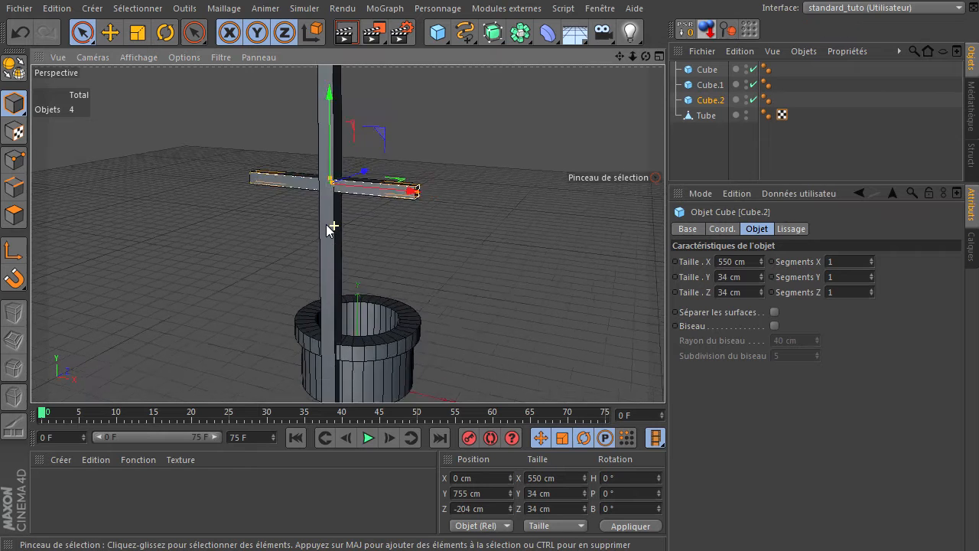
drag(638, 63, 705, 255)
click(723, 261)
text(300)
key(Return)
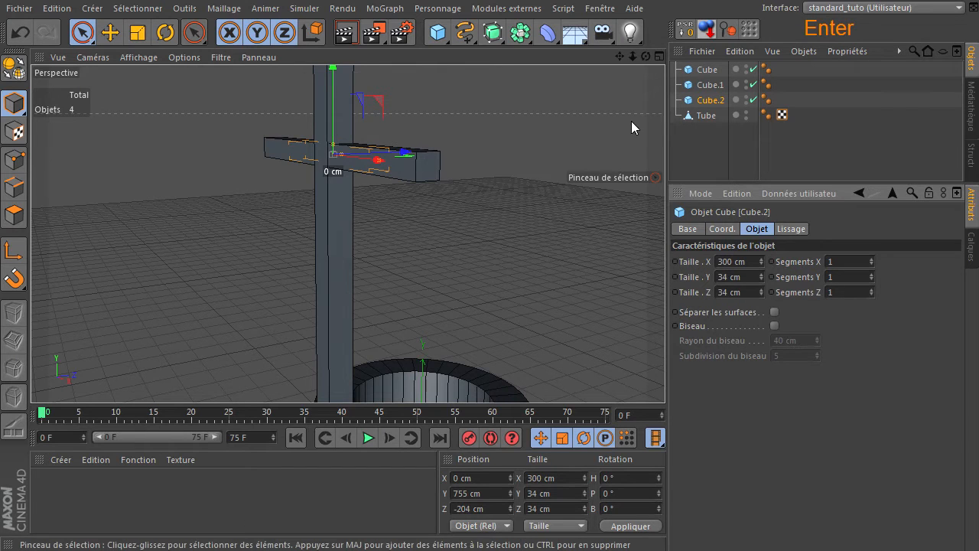
middle_click(594, 144)
middle_click(610, 315)
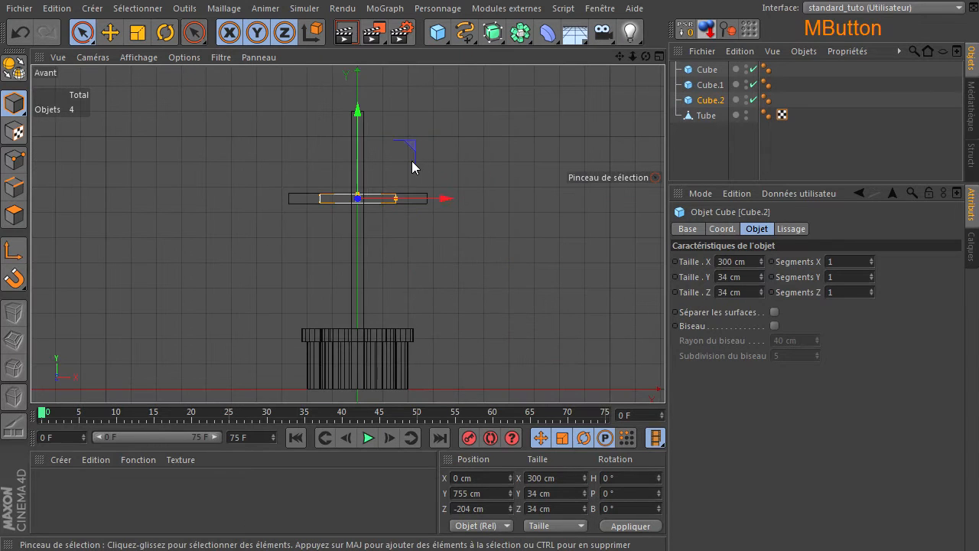
- Rotate the thin 300 cm beam to a bank angle of -45° in the front view
click(166, 33)
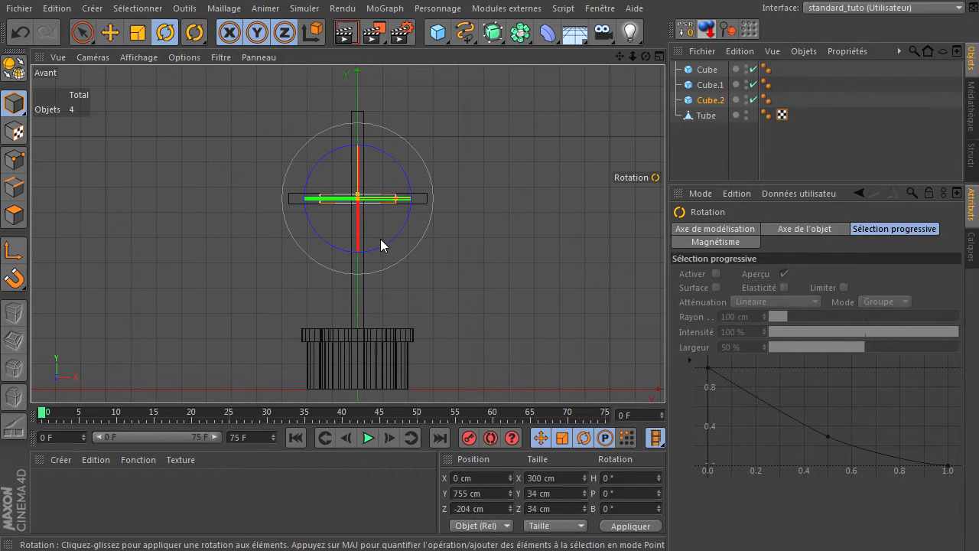
scroll(380, 239, up, 5)
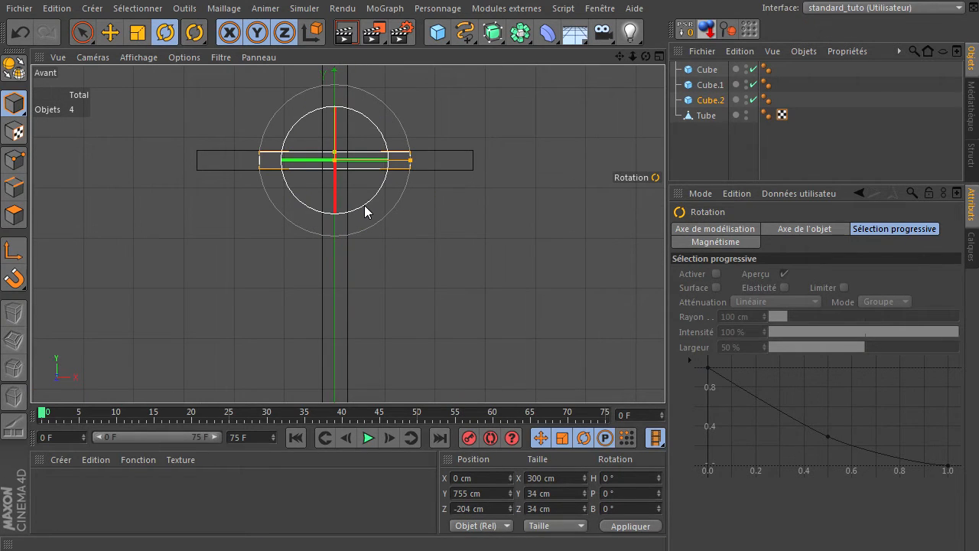
click(364, 205)
drag(365, 205, 393, 177)
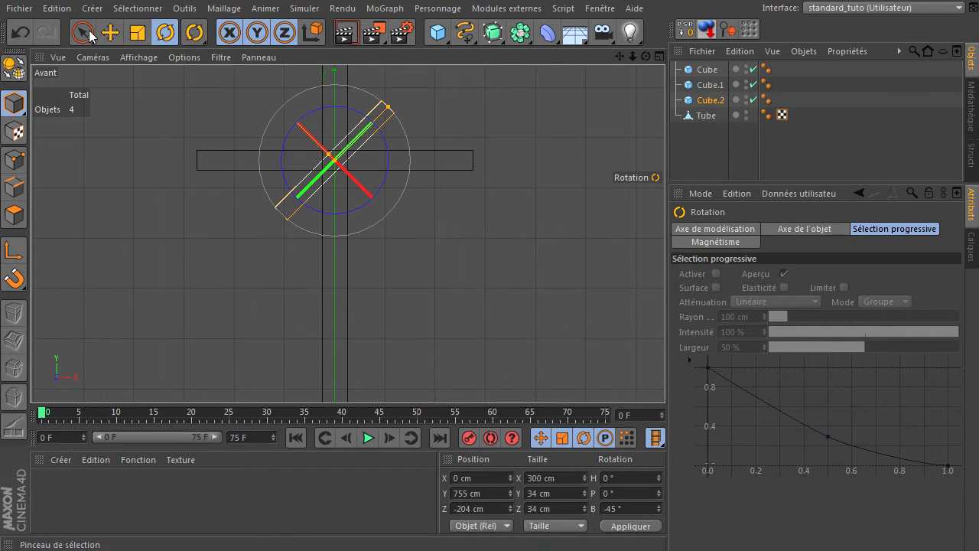
- Move the angled brace between the post and crossbeam, at about 111 cm in X and 644 cm in Y
click(110, 33)
drag(273, 105, 326, 164)
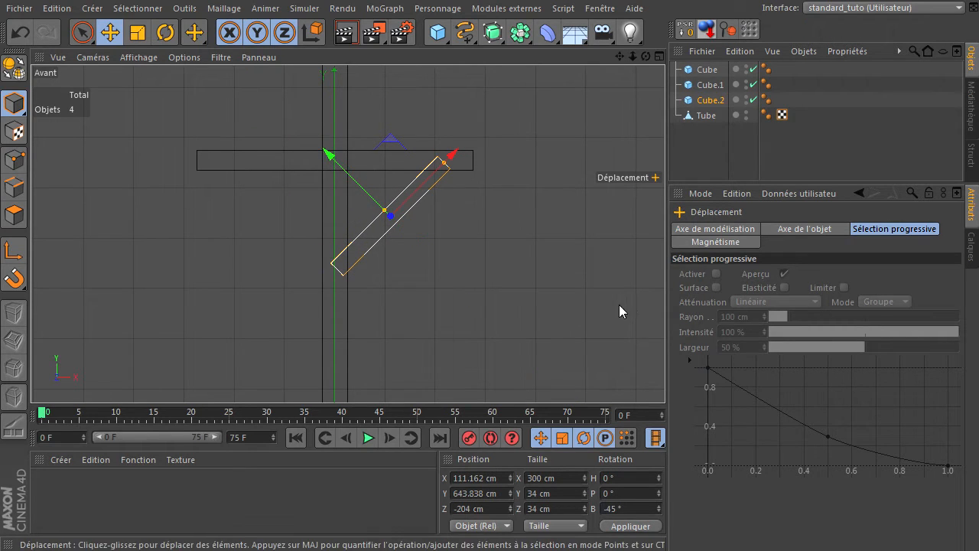
click(517, 284)
middle_click(509, 283)
middle_click(241, 193)
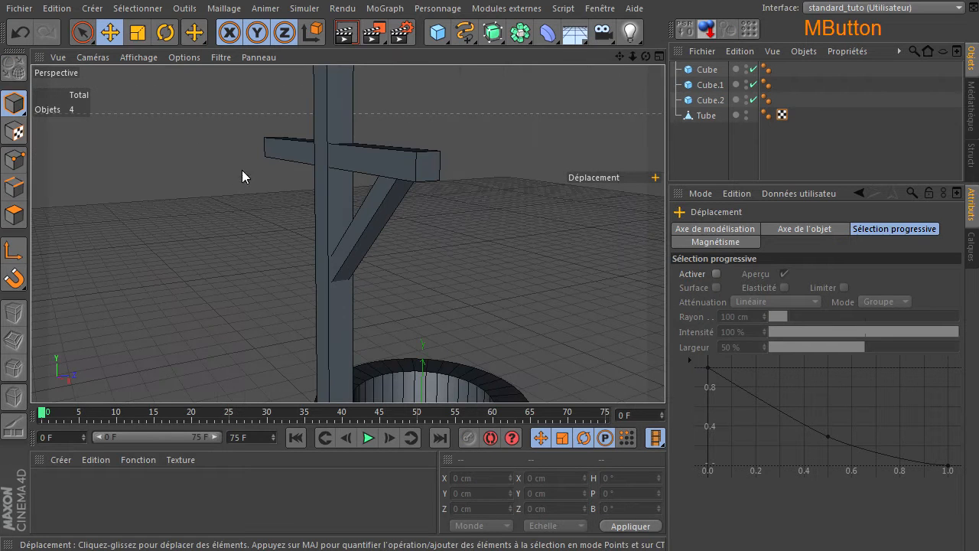
click(638, 56)
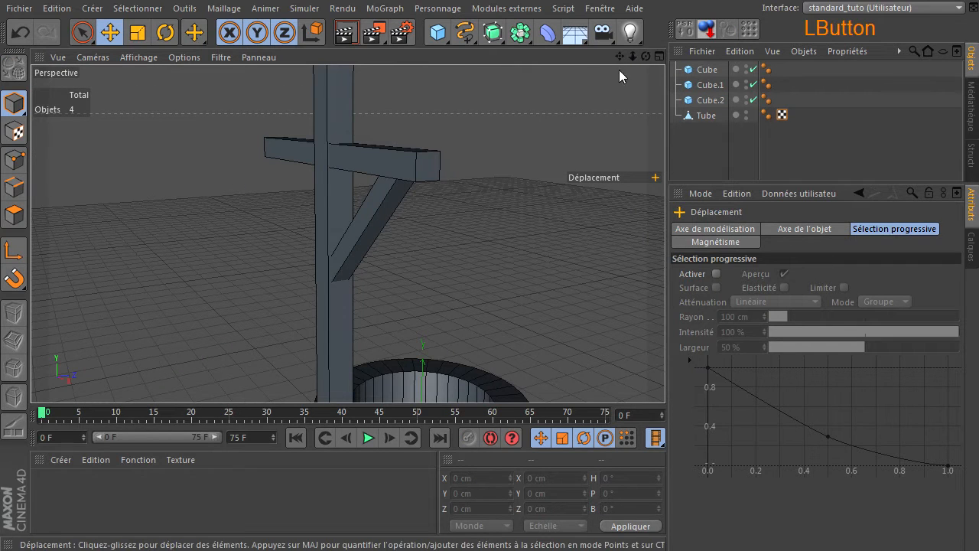
drag(643, 57, 665, 374)
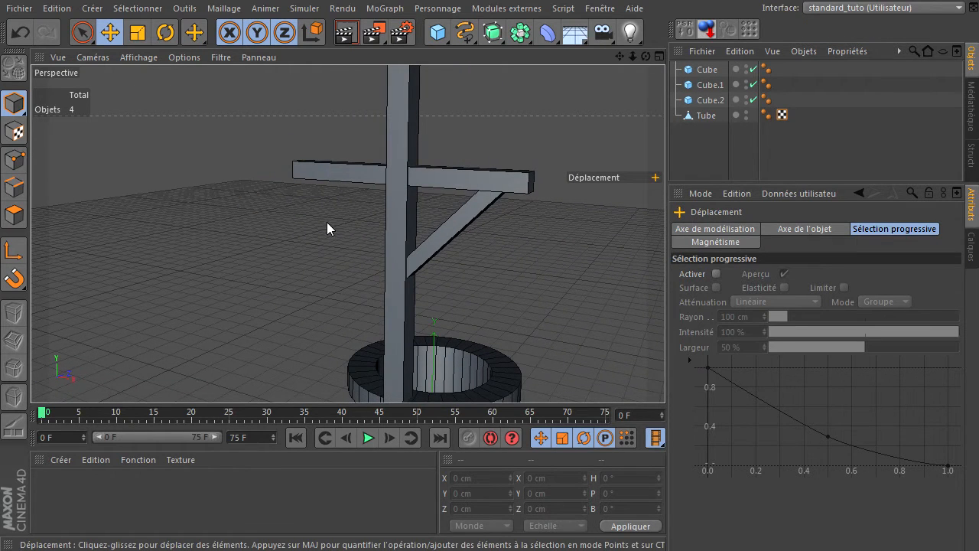
- Duplicate the diagonal brace and set the copy's bank rotation to 45°
click(715, 101)
ctrl+drag(715, 107, 714, 114)
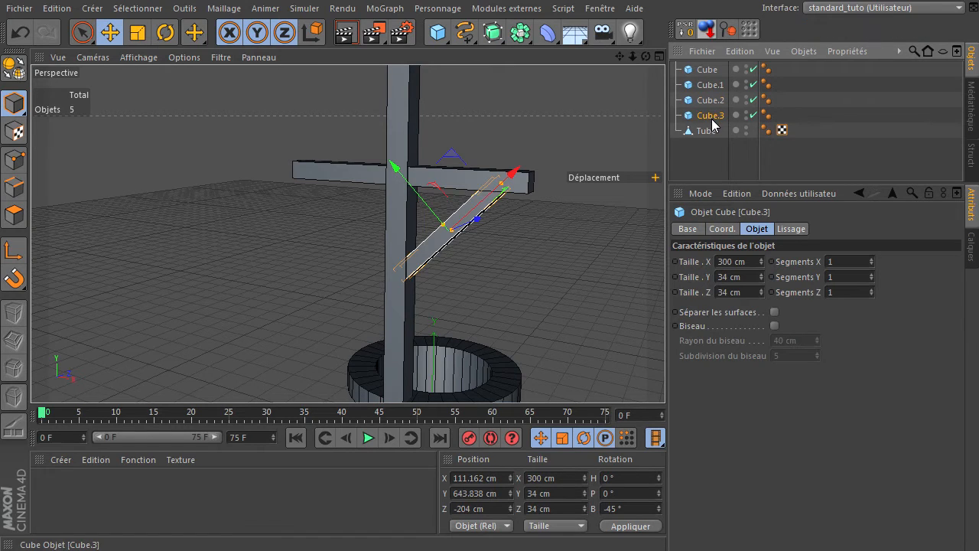
click(628, 506)
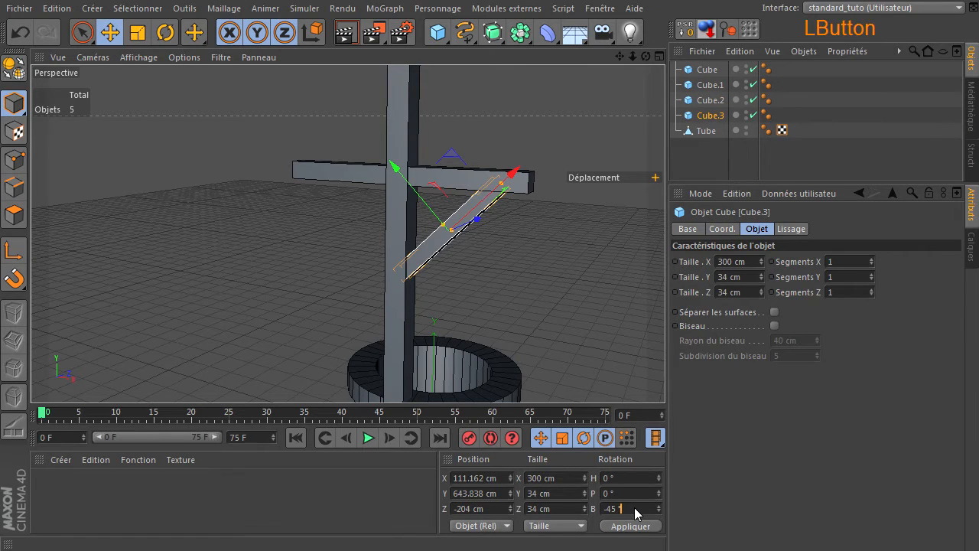
key(BackSpace)
key(BackSpace)
key(BackSpace)
text(45)
key(Return)
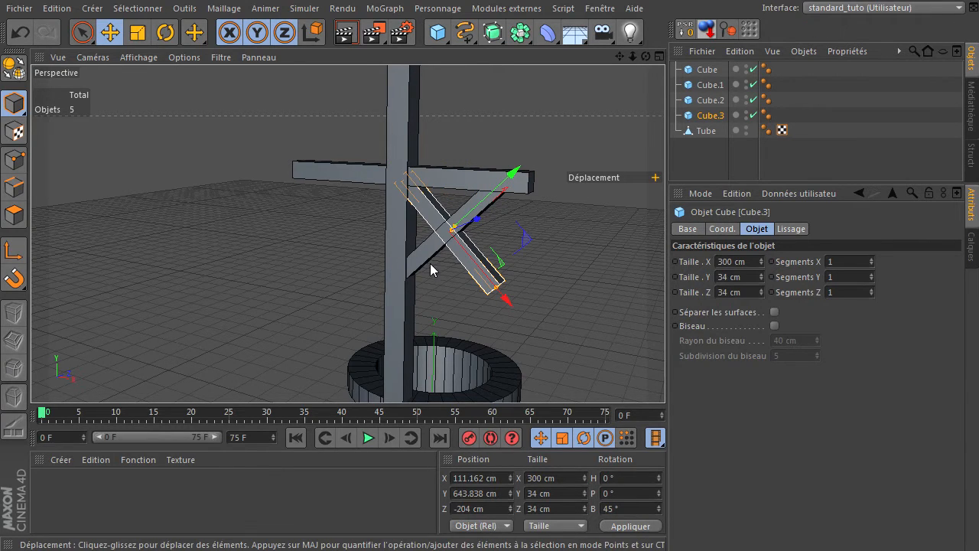
- Mirror the copied brace's position to the post's opposite side by setting its X position to -111.162 cm
click(503, 478)
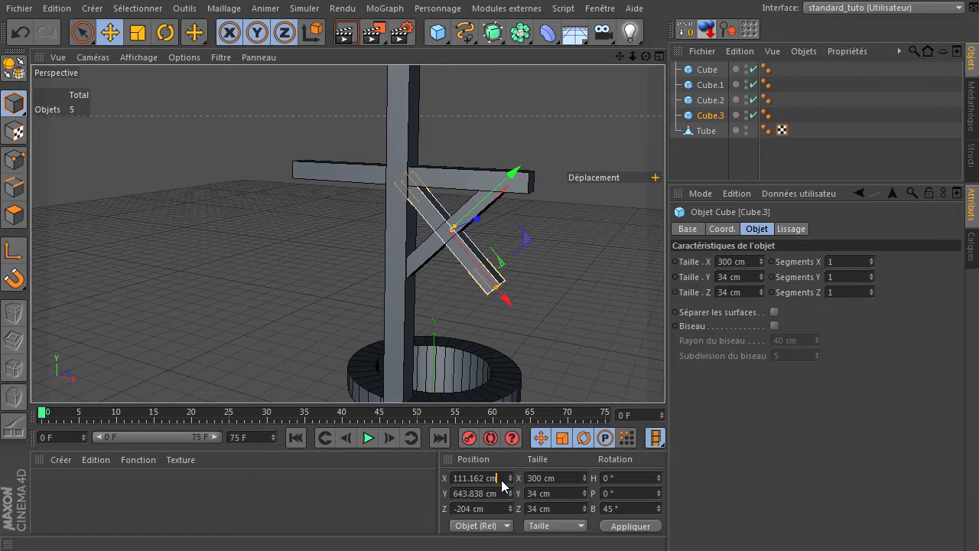
key(Home)
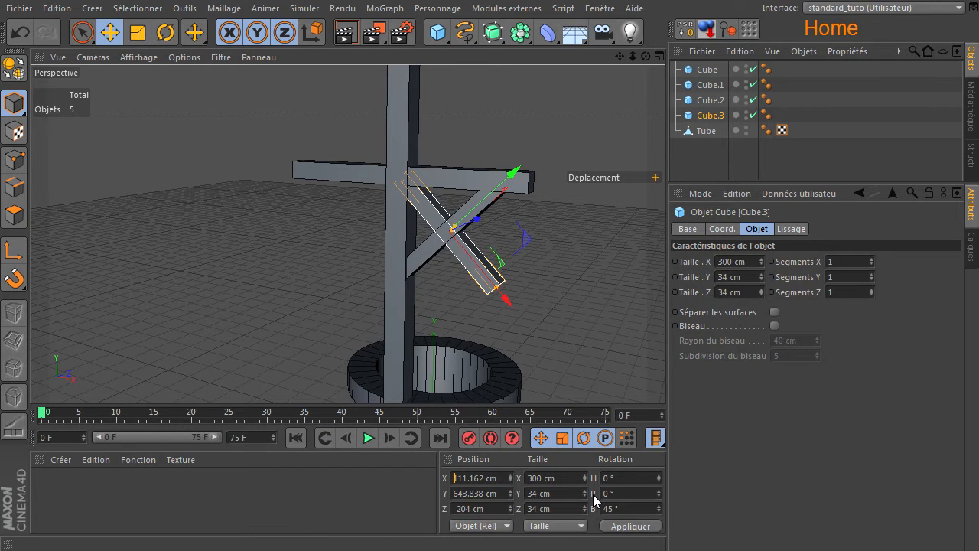
text(-)
key(Return)
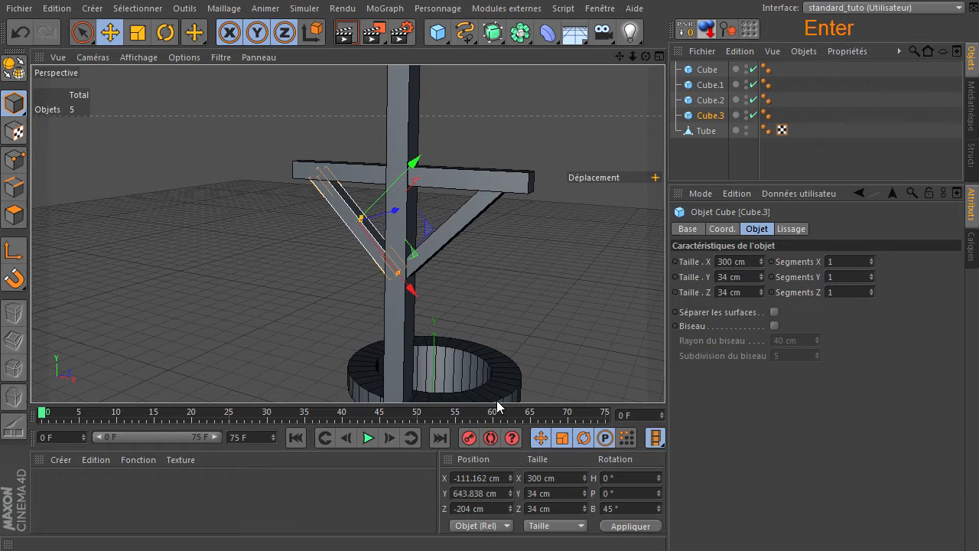
click(572, 233)
drag(646, 57, 505, 295)
drag(646, 57, 676, 382)
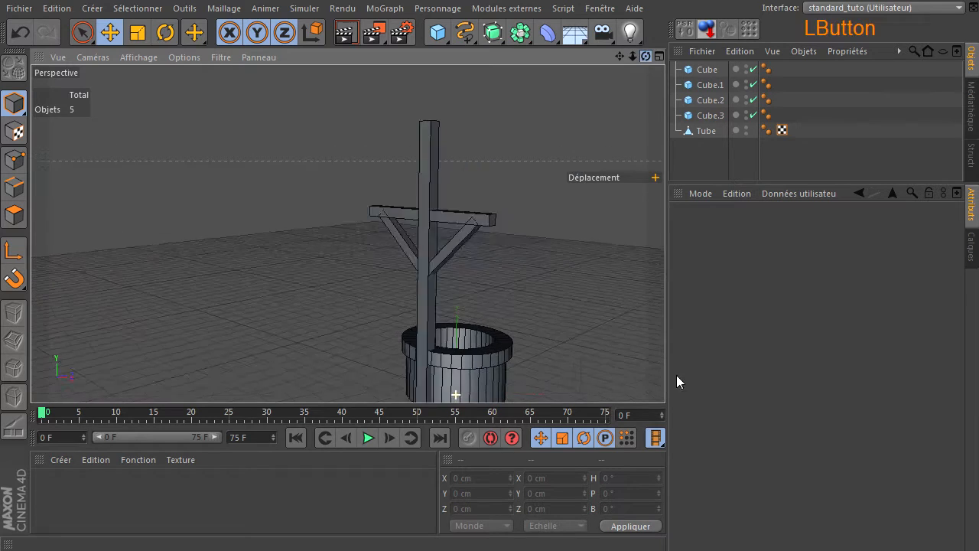
- Make the crossbeam and both braces children of the post and collapse the hierarchy
click(710, 115)
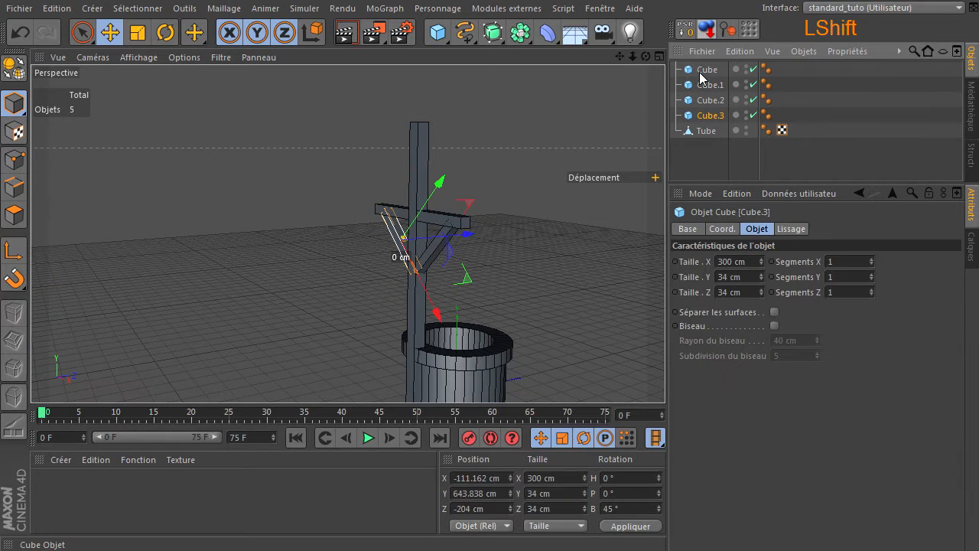
shift+click(701, 74)
click(702, 169)
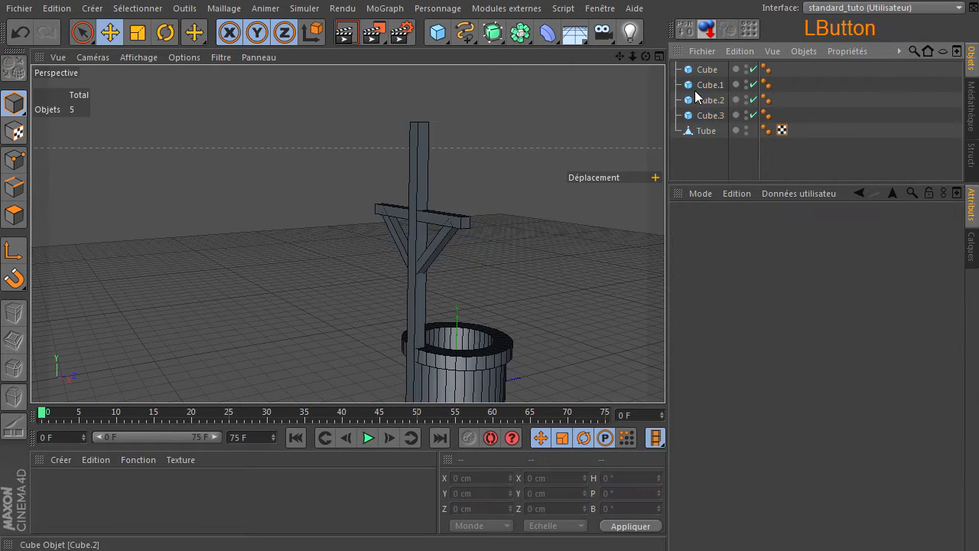
click(702, 70)
drag(703, 90, 710, 72)
drag(708, 116, 710, 73)
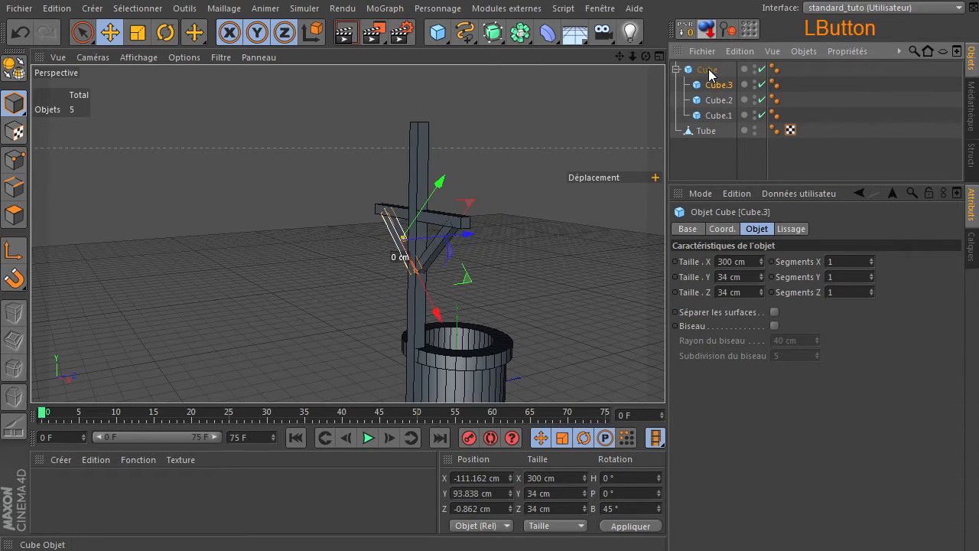
click(708, 70)
click(676, 70)
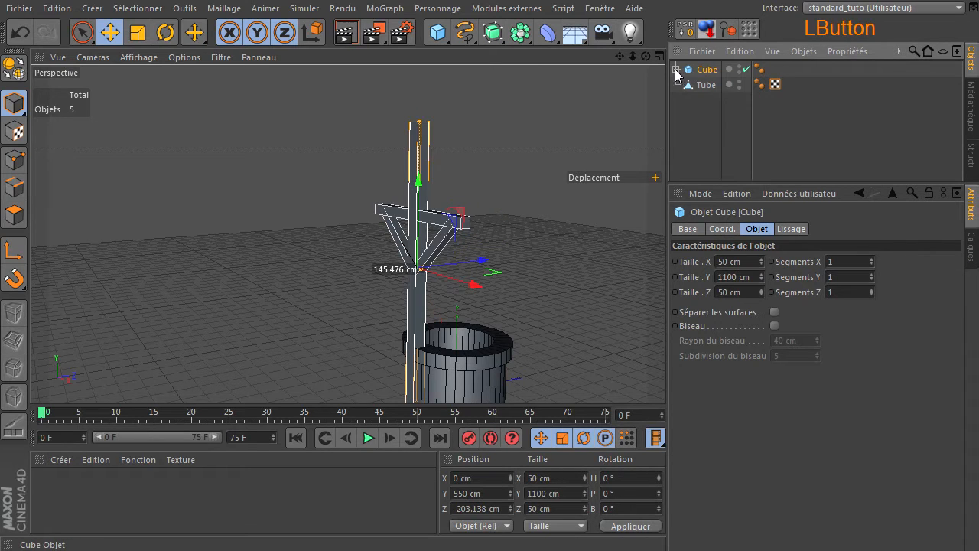
- Duplicate the post hierarchy and set the copy's Z position to 203.138 cm, on the well's opposite side
ctrl+drag(701, 71, 705, 80)
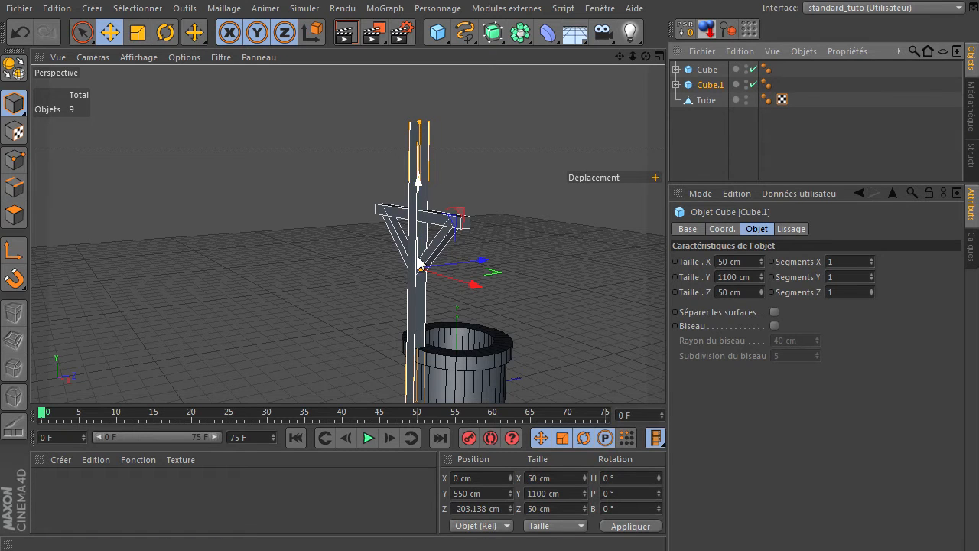
click(497, 512)
key(Home)
key(Delete)
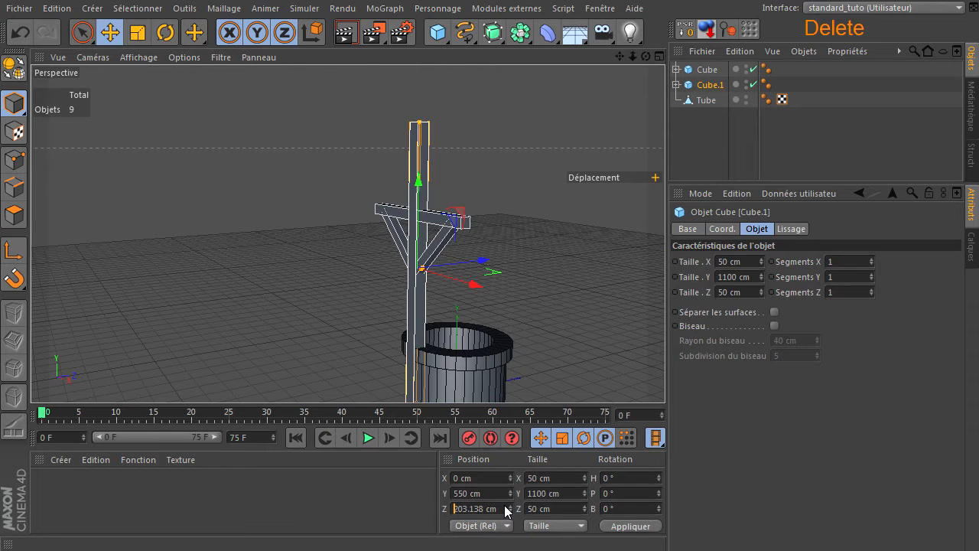
key(Return)
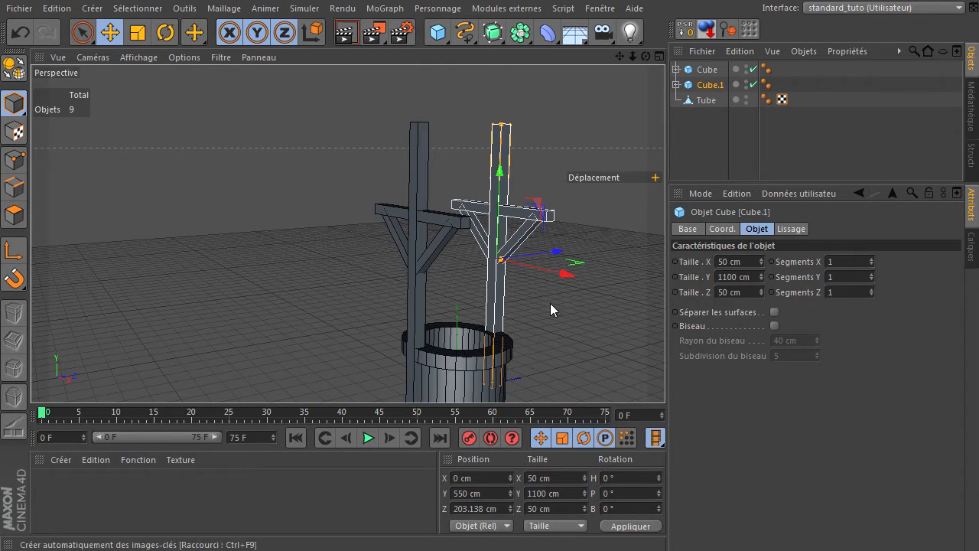
drag(647, 59, 616, 99)
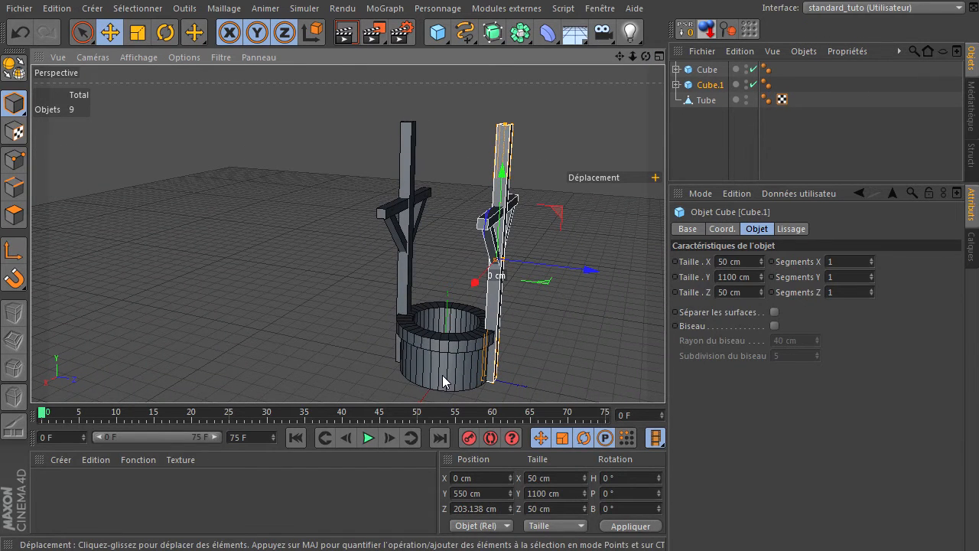
drag(619, 57, 504, 226)
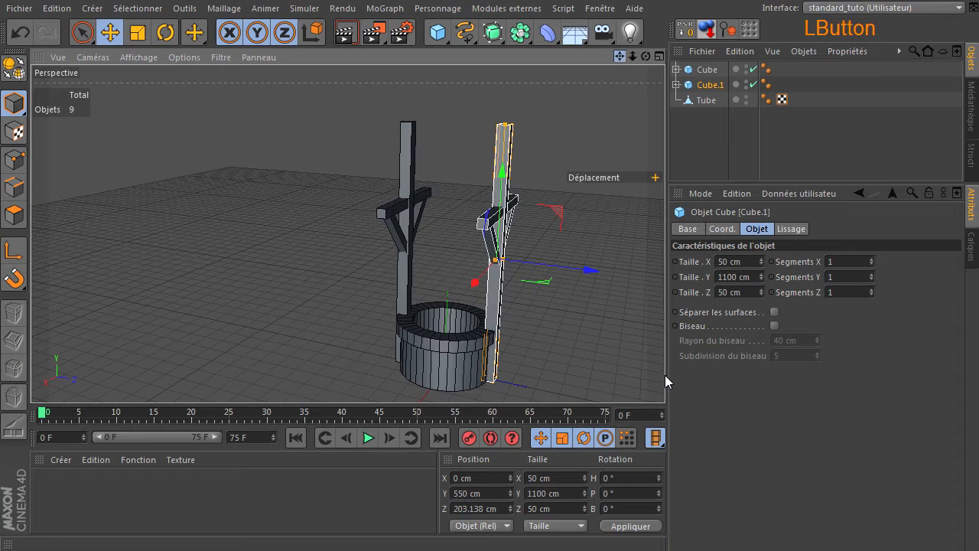
click(524, 222)
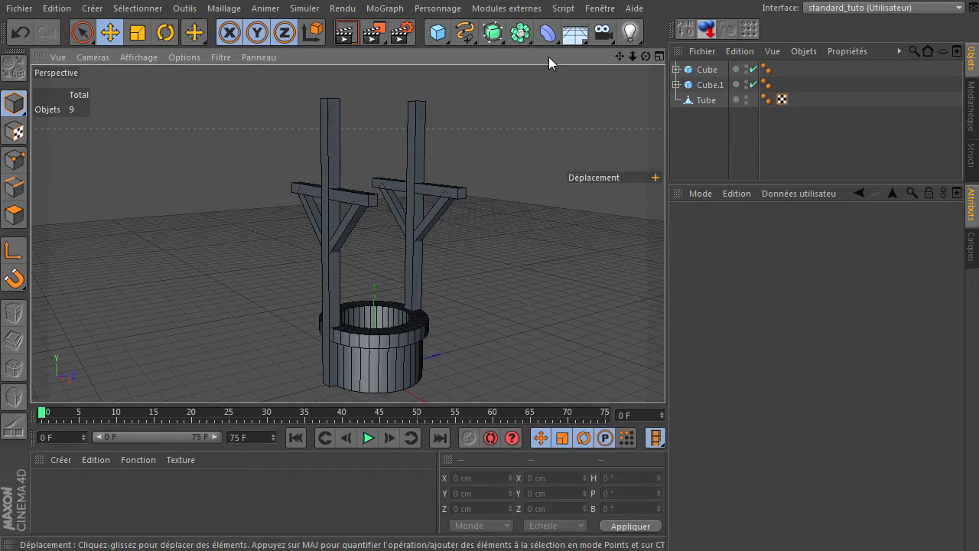
- Add a new cube and set its X, Y and Z sizes to 30 cm
click(437, 32)
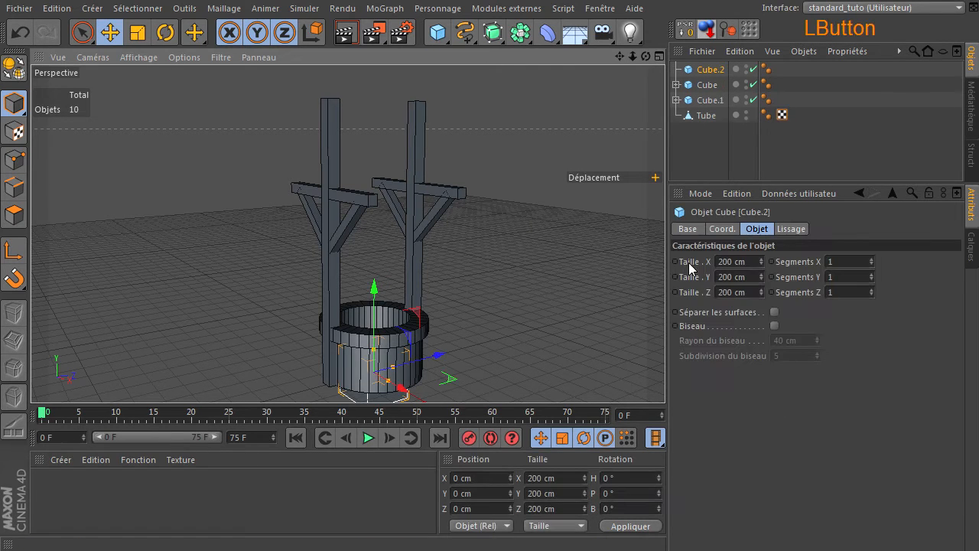
click(714, 70)
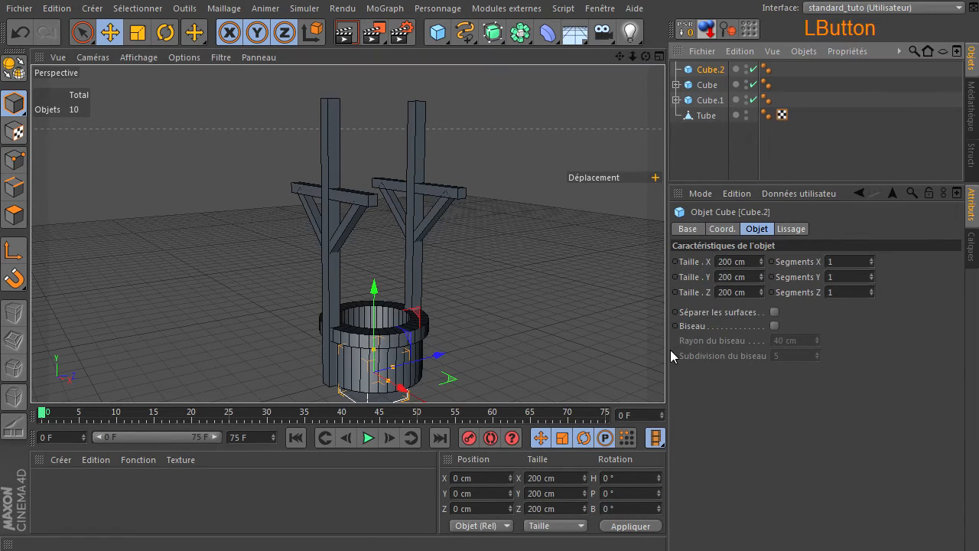
click(742, 261)
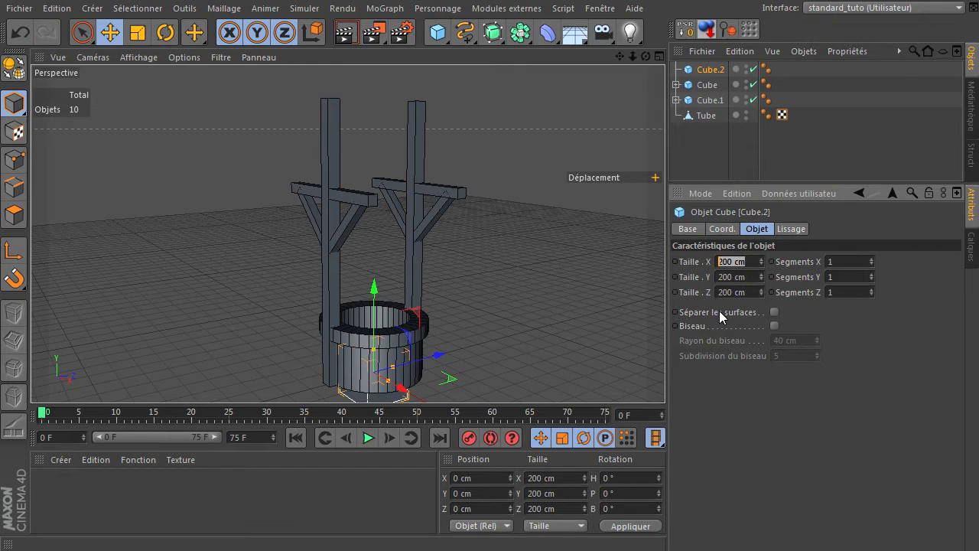
text(30)
click(754, 277)
text(30)
click(753, 290)
text(30)
key(Return)
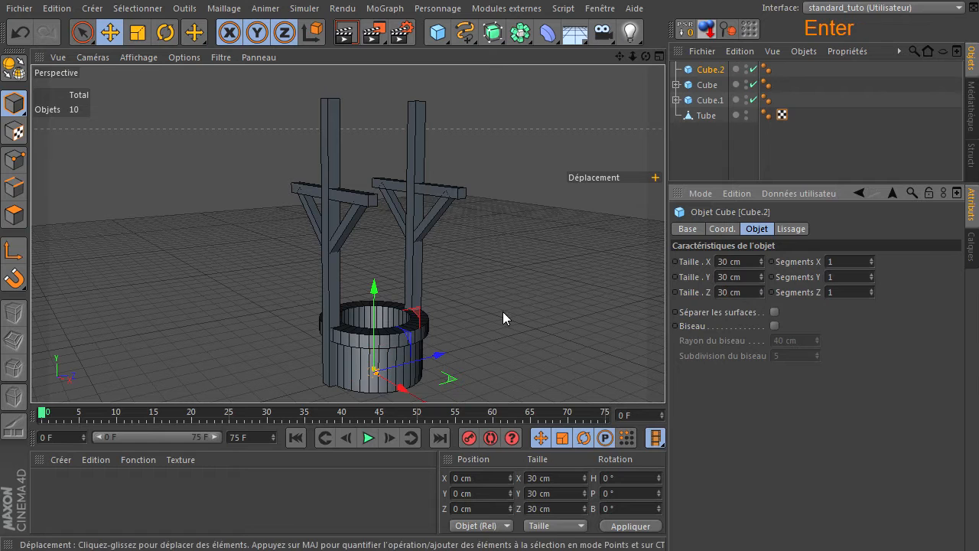
- Raise the small cube above the posts to about 1132 cm in Y and display it in the front view
drag(374, 289, 727, 375)
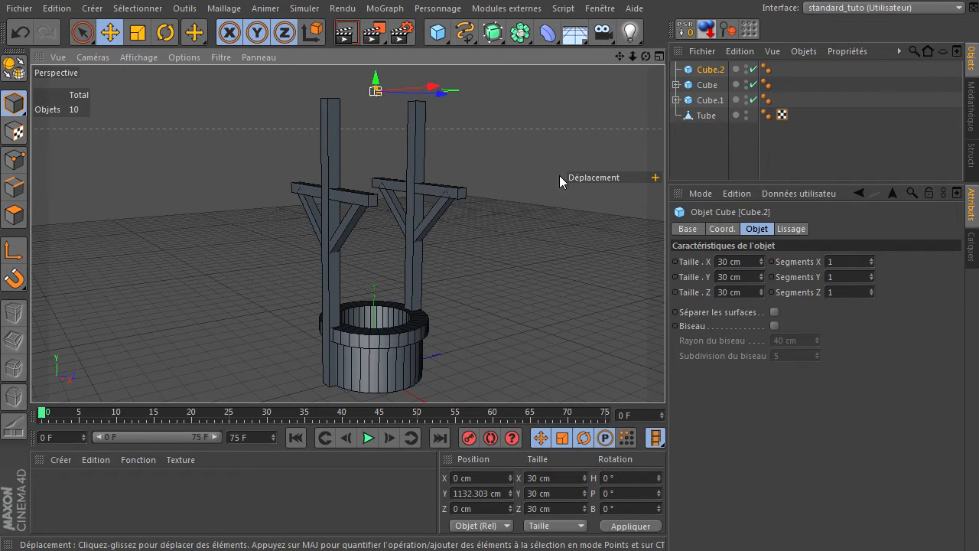
middle_click(502, 204)
middle_click(575, 258)
drag(620, 55, 665, 375)
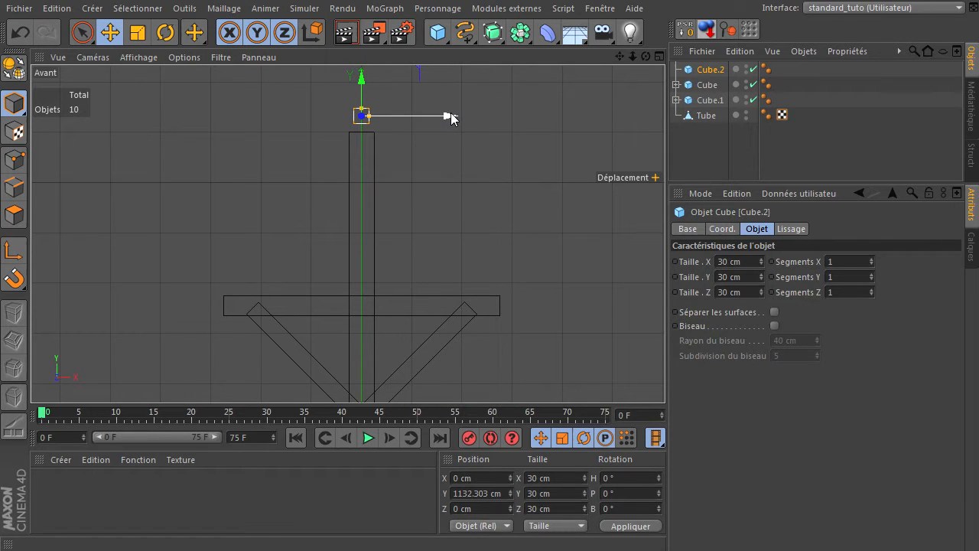
- Set the small cube's X, Y and Z sizes to 40 cm
click(747, 261)
text(40)
click(753, 276)
text(40)
click(757, 295)
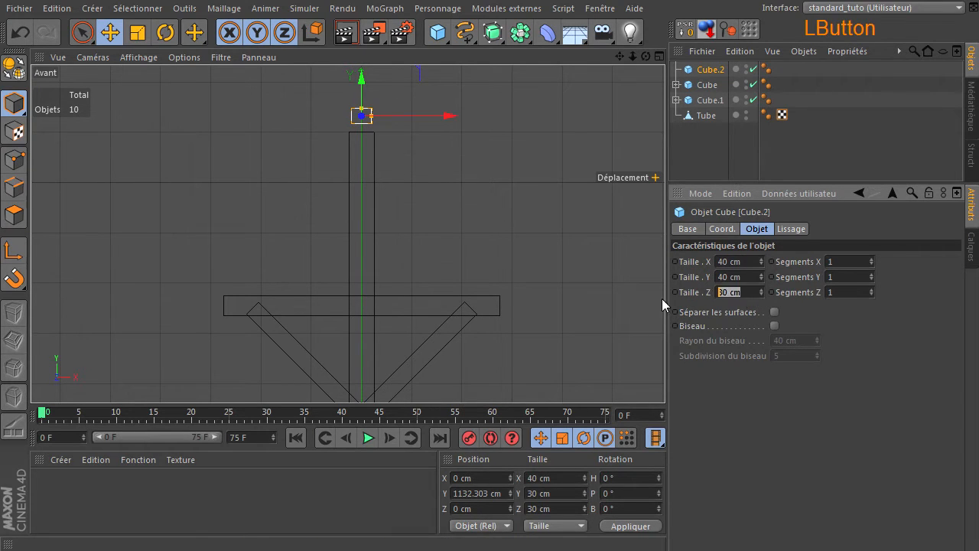
text(40)
key(Return)
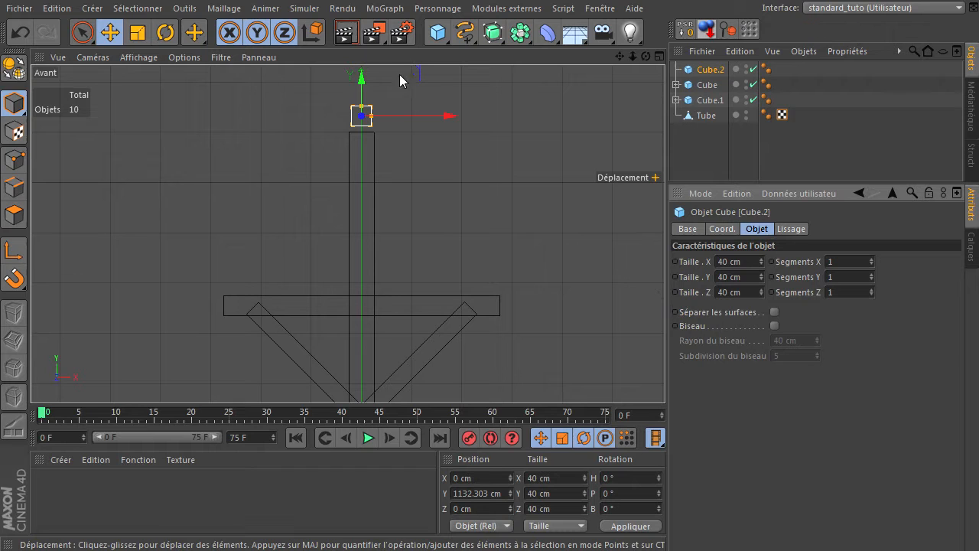
- Lower the cube to the height of the post tops, at about 1119 cm in Y, and display it in perspective
drag(365, 81, 366, 87)
scroll(358, 155, up, 4)
drag(617, 57, 661, 386)
drag(398, 96, 399, 98)
click(426, 226)
click(406, 169)
click(405, 170)
click(409, 167)
drag(397, 153, 398, 153)
middle_click(437, 273)
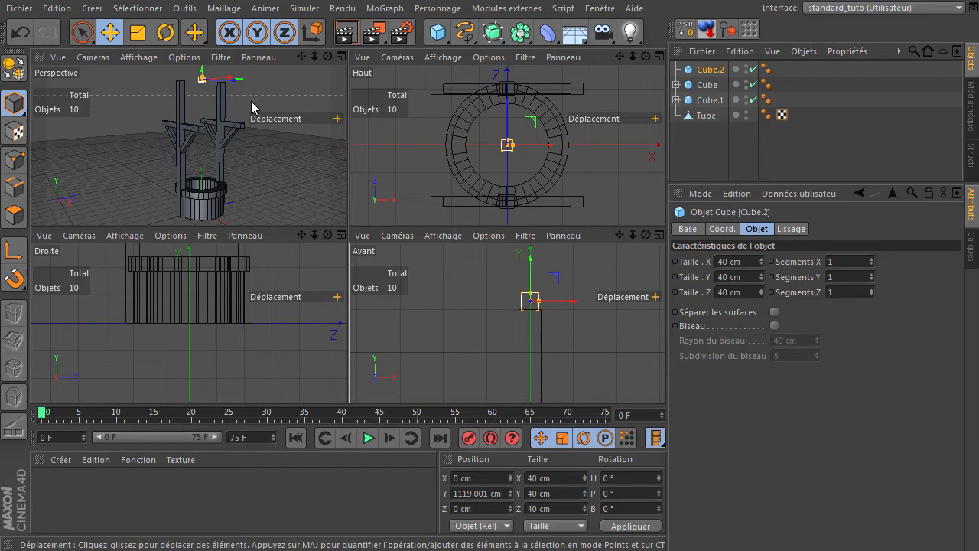
drag(303, 56, 347, 225)
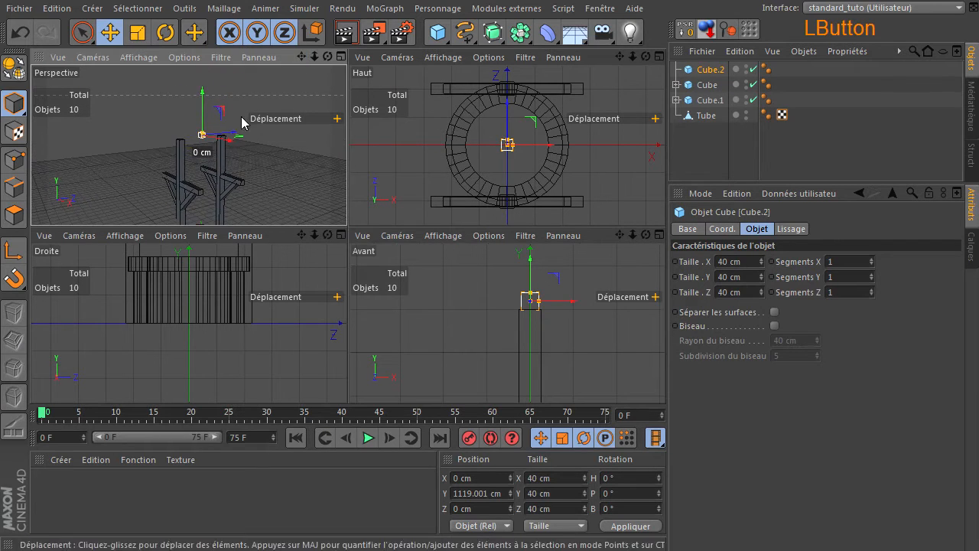
middle_click(233, 132)
drag(646, 57, 341, 221)
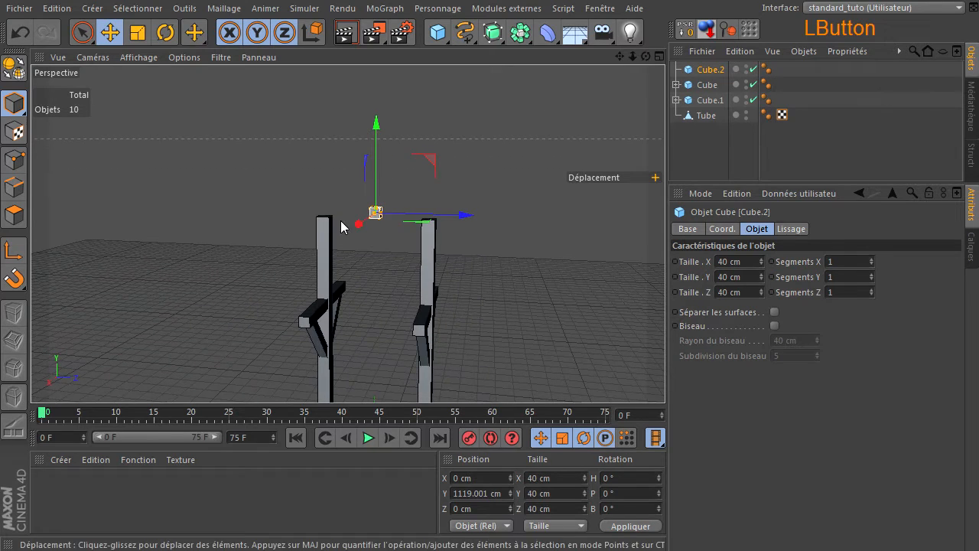
- Stretch the cube across the two posts by setting its Z size to 550 cm
click(756, 292)
double_click(735, 294)
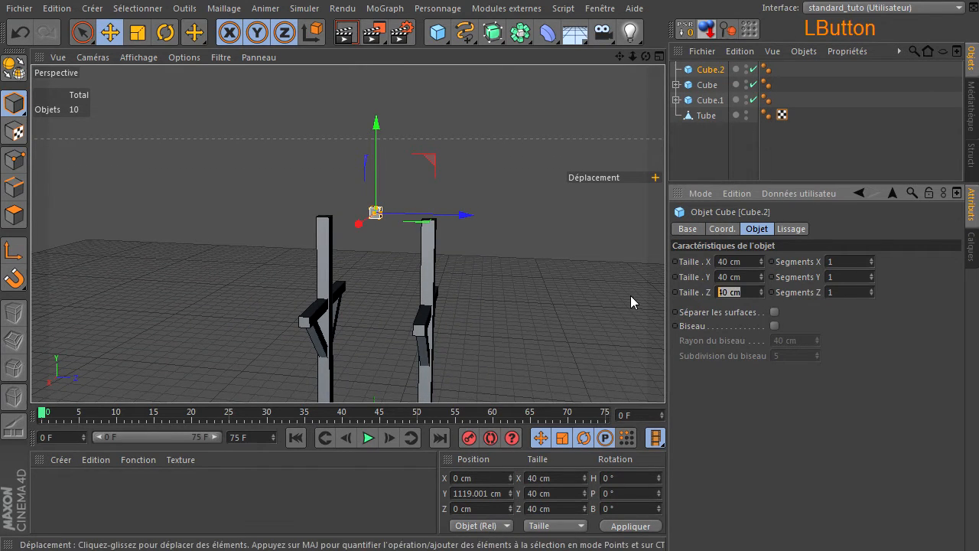
text(550)
key(Return)
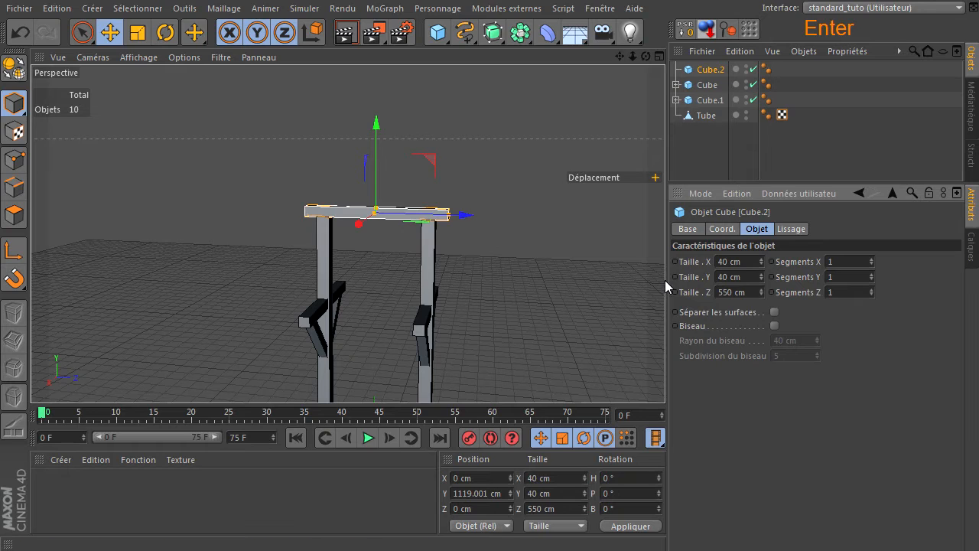
- Set the ridge beam's Z size to 700 cm so it overhangs both posts
double_click(752, 293)
text(7)
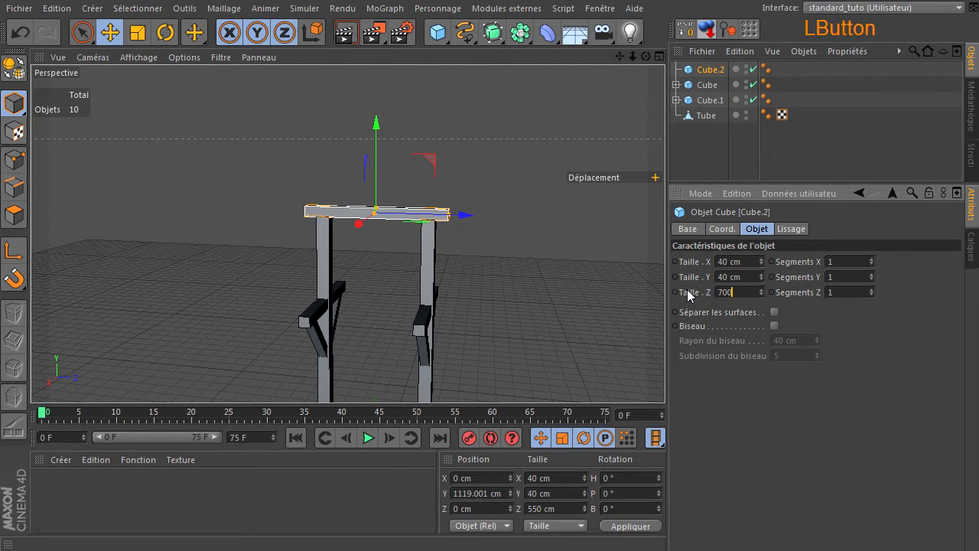
text(00)
key(Return)
drag(646, 55, 665, 375)
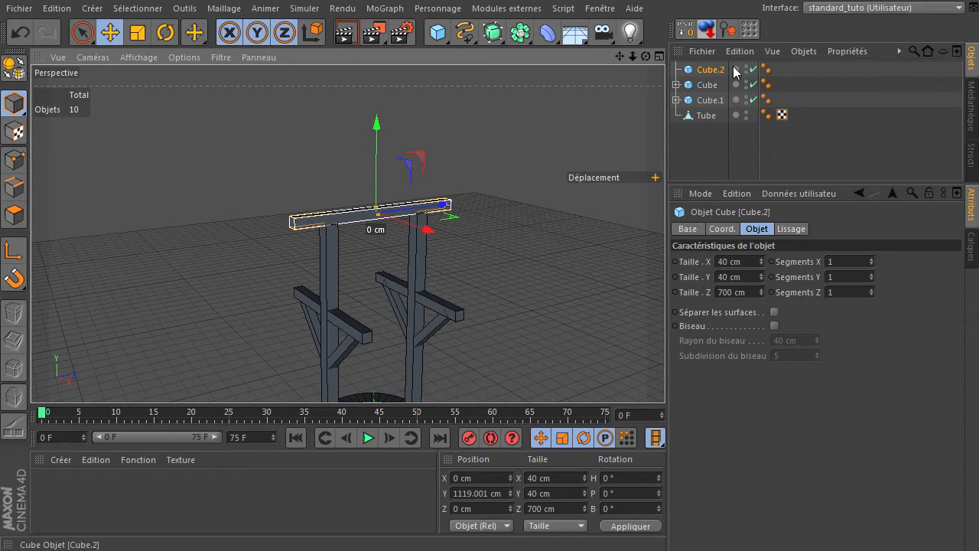
- Duplicate the ridge beam in the front view and rest the copy on the crossbeams' positive-X ends, at about X 250 cm, Y 794 cm
click(707, 69)
middle_click(565, 188)
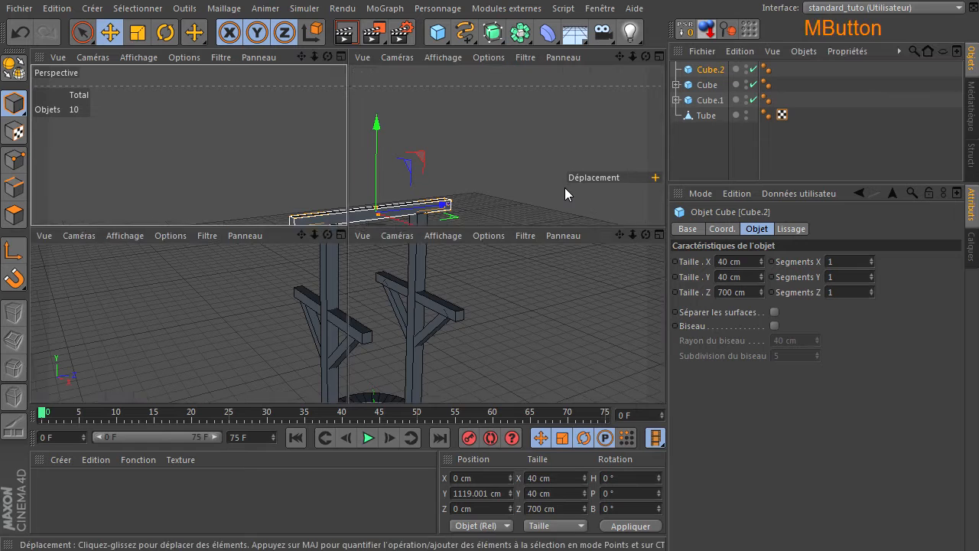
drag(621, 234, 614, 303)
middle_click(605, 325)
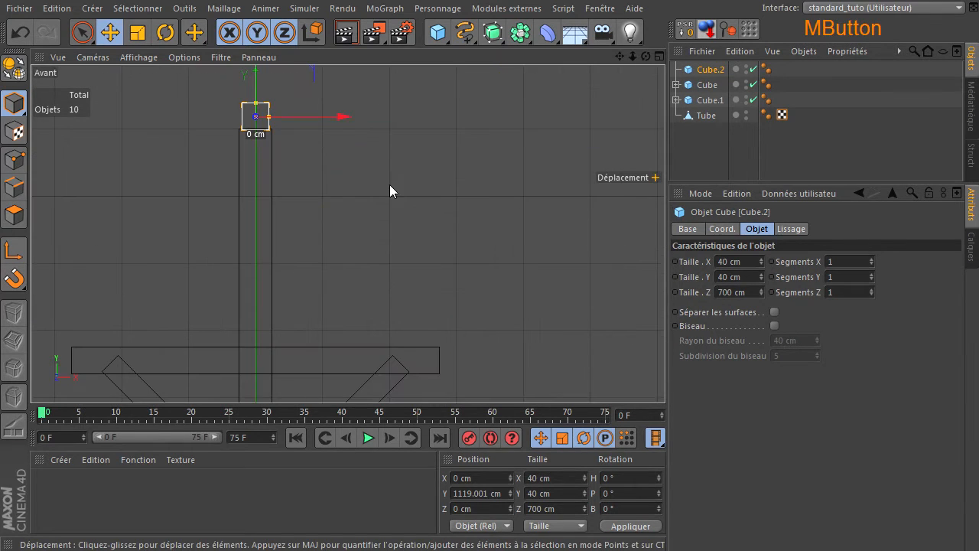
scroll(574, 116, down, 1)
drag(619, 56, 373, 151)
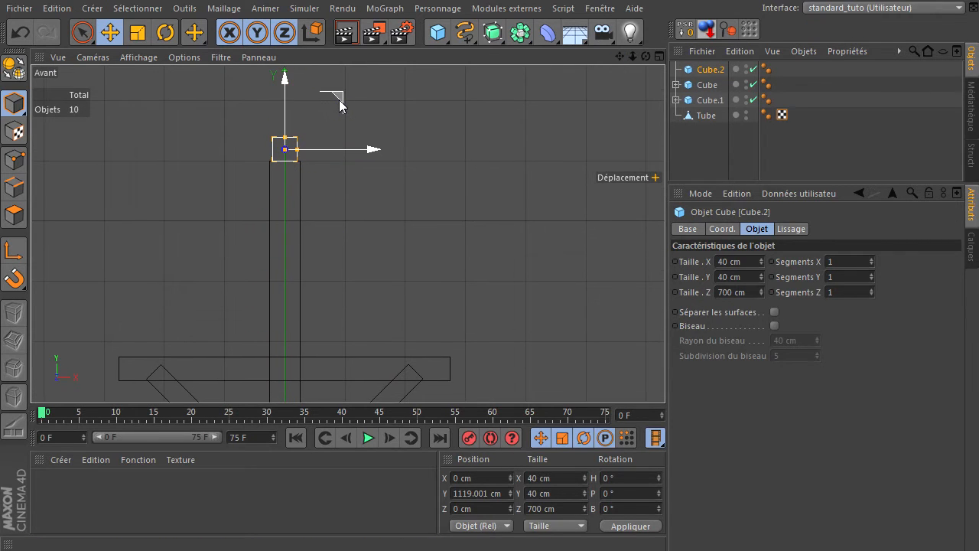
ctrl+drag(339, 99, 490, 296)
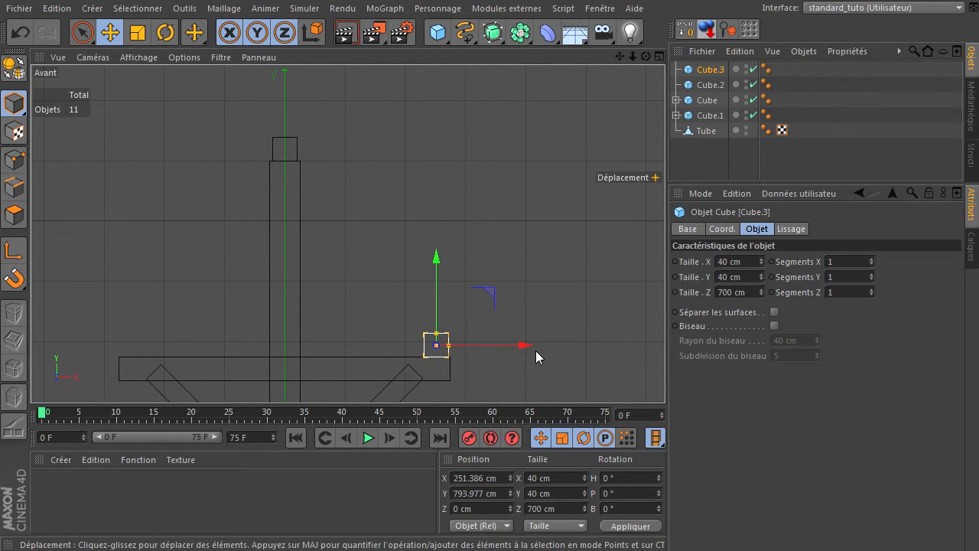
drag(524, 346, 525, 345)
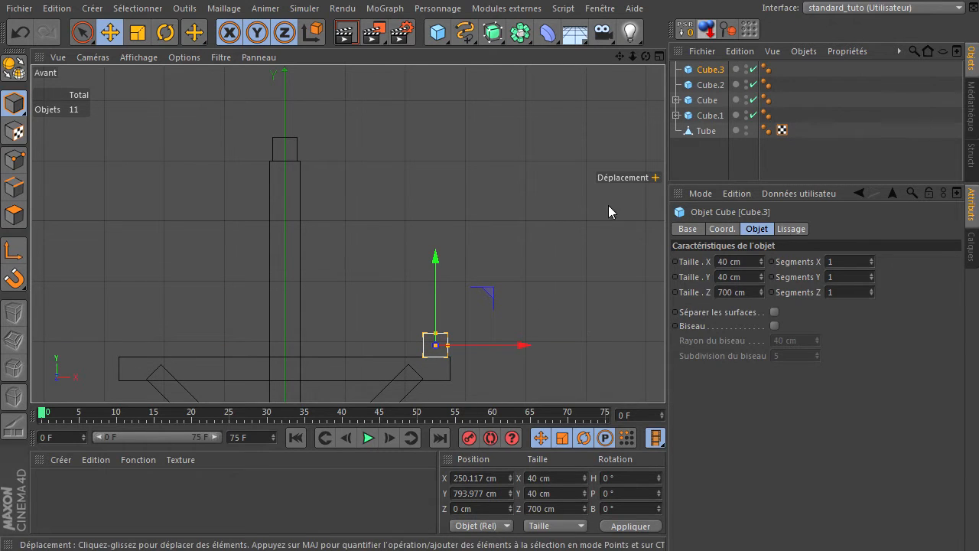
- Duplicate the lower beam and set the copy's X position to -250.117 cm, on the opposite ends of the crossbeams
ctrl+drag(709, 69, 713, 77)
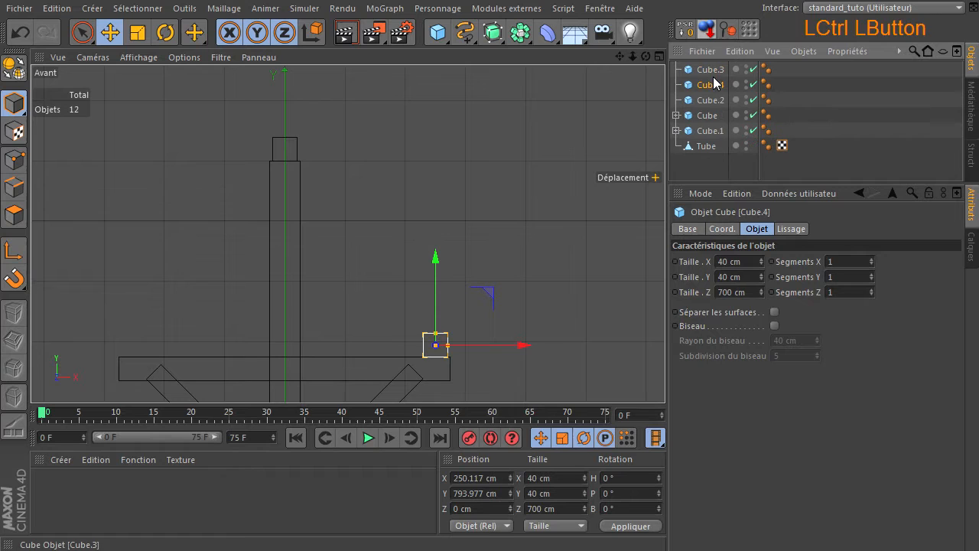
click(501, 478)
key(Home)
text(-)
key(Return)
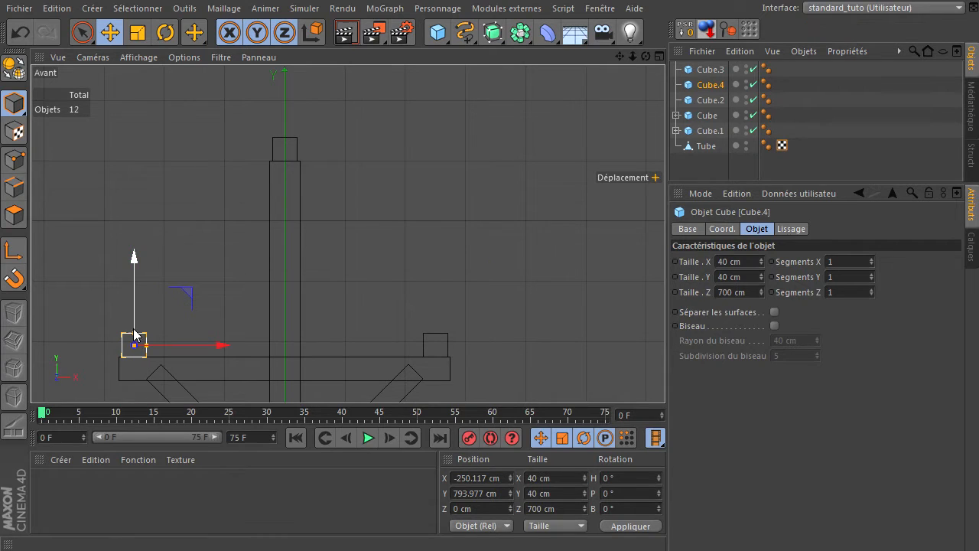
click(527, 272)
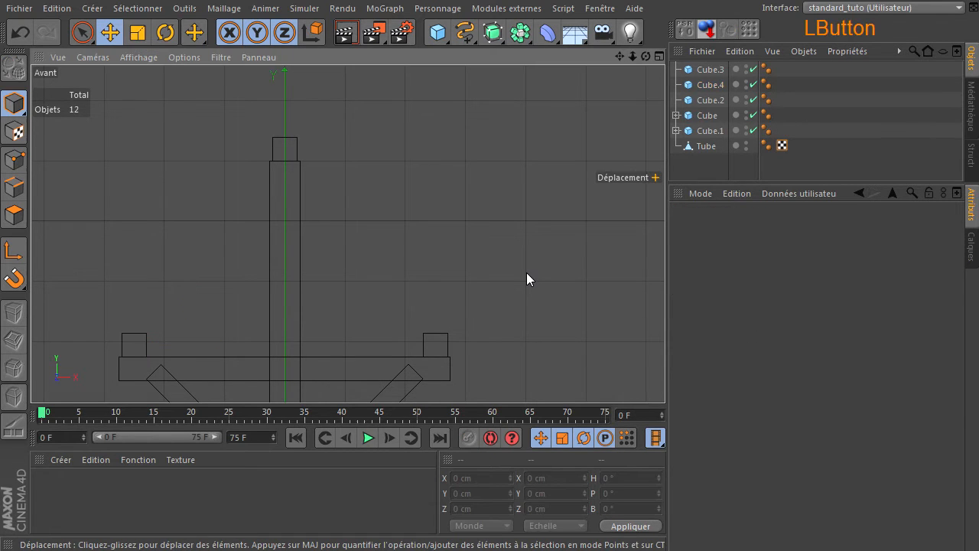
- Display the whole well in perspective and add a new cube for the roof's rafters
middle_click(526, 272)
middle_click(271, 154)
drag(621, 56, 673, 170)
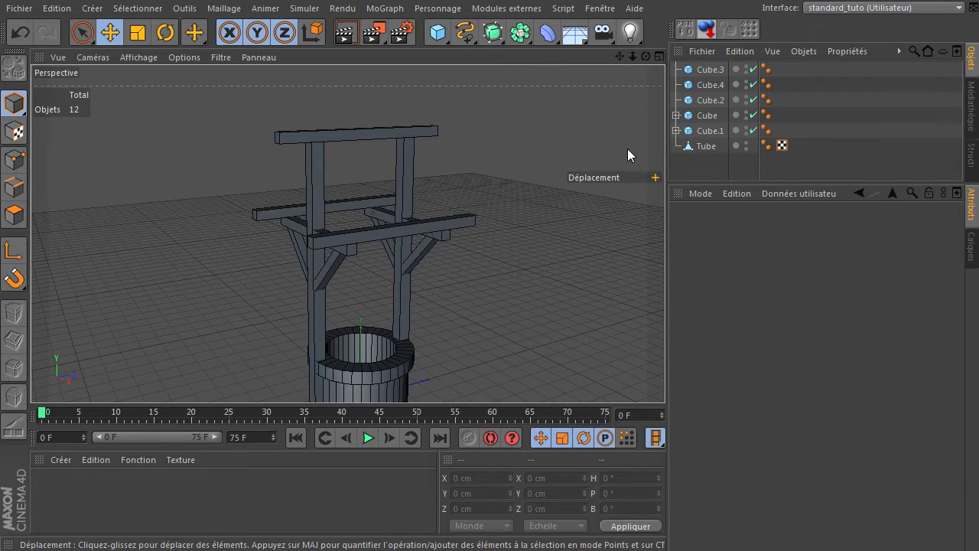
click(434, 35)
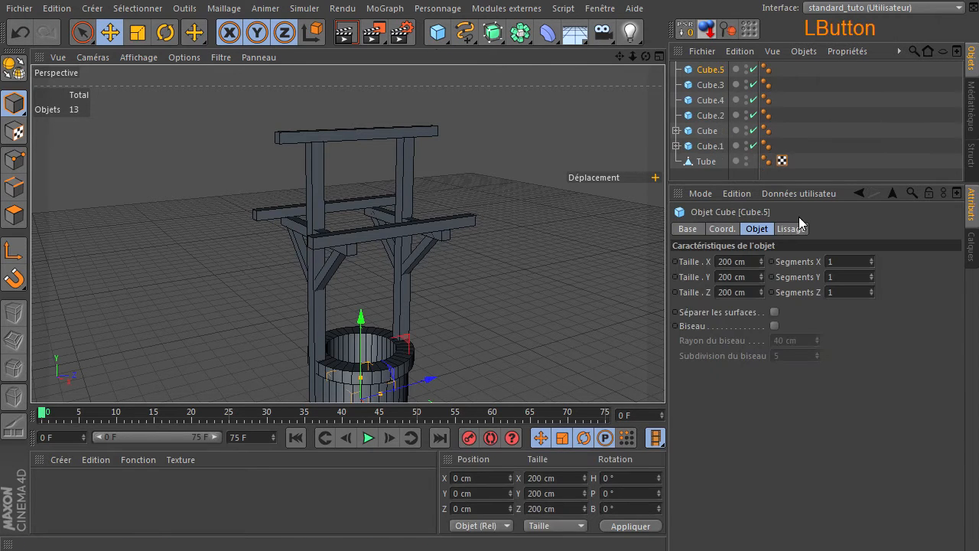
- Group the three long beams and both braced posts under one null object, leaving out the new cube and the tube
click(720, 86)
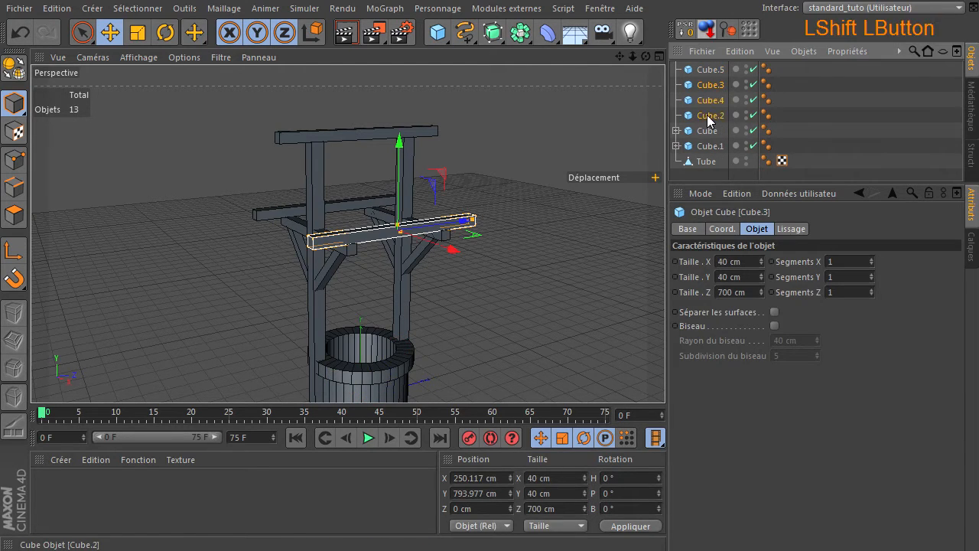
shift+click(710, 116)
ctrl+click(706, 131)
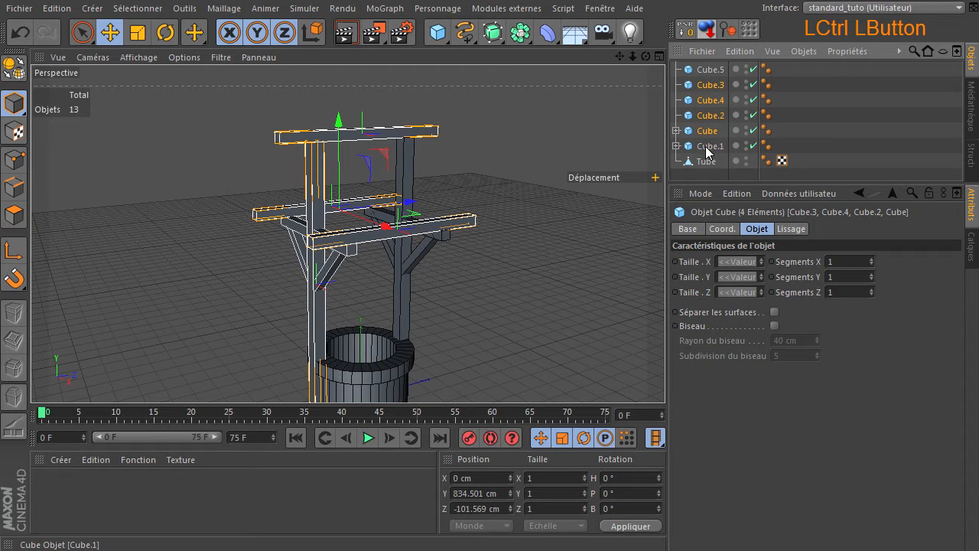
ctrl+click(707, 147)
key(alt+g)
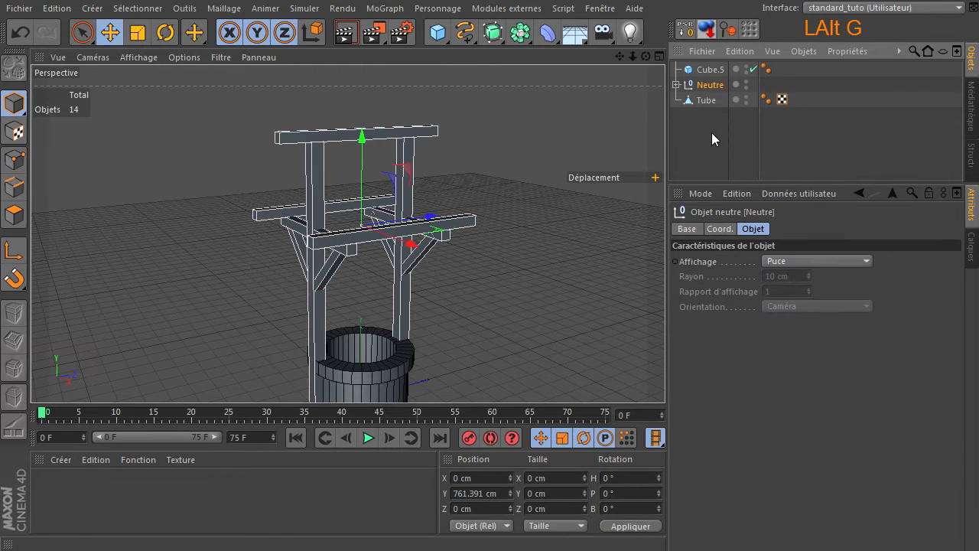
- Raise the new cube to about 965 cm in Y and set its X, Y and Z sizes to 30 cm
click(707, 70)
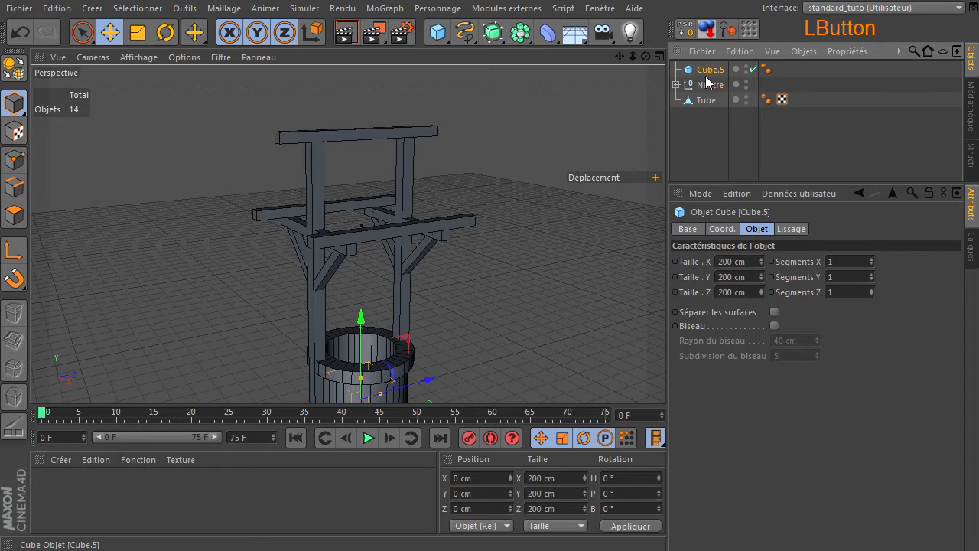
drag(359, 324, 464, 178)
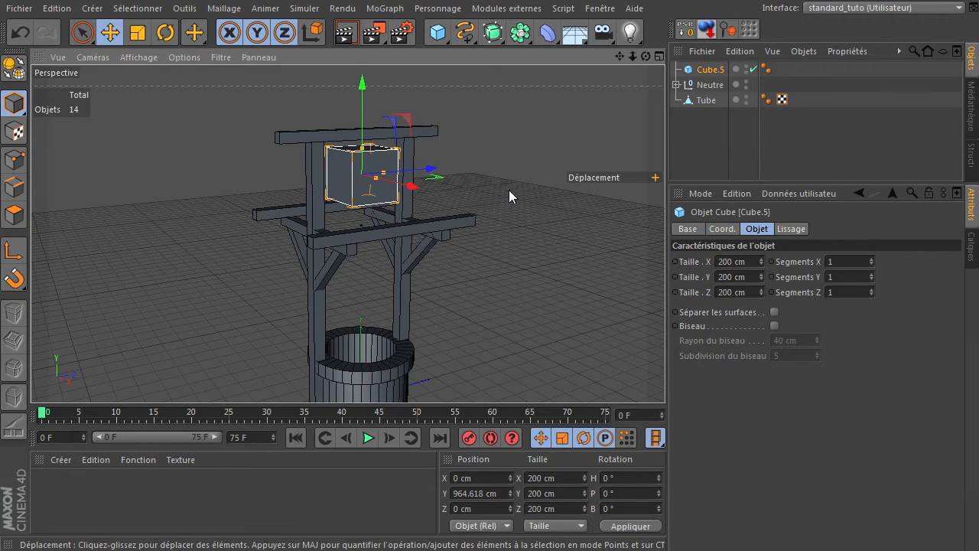
click(749, 262)
text(40)
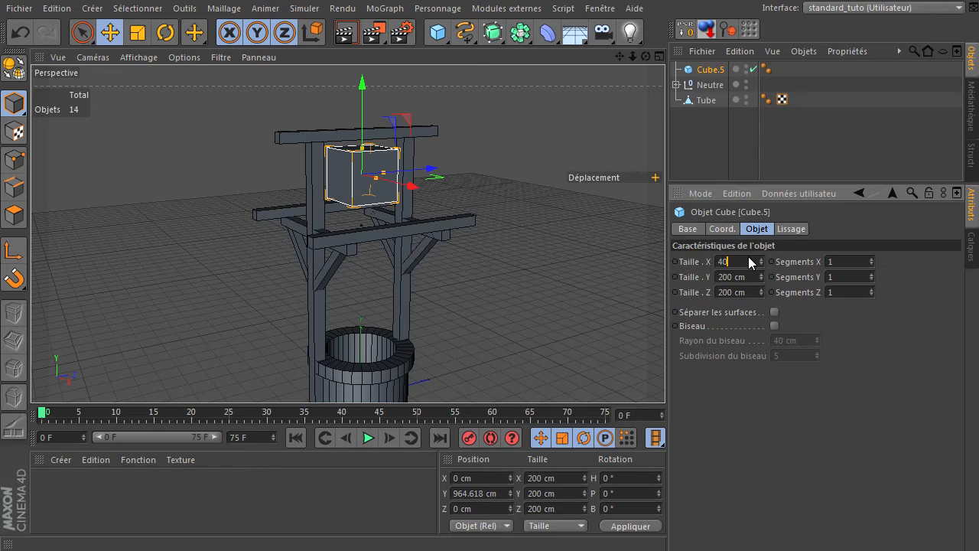
double_click(748, 260)
text(30)
click(754, 276)
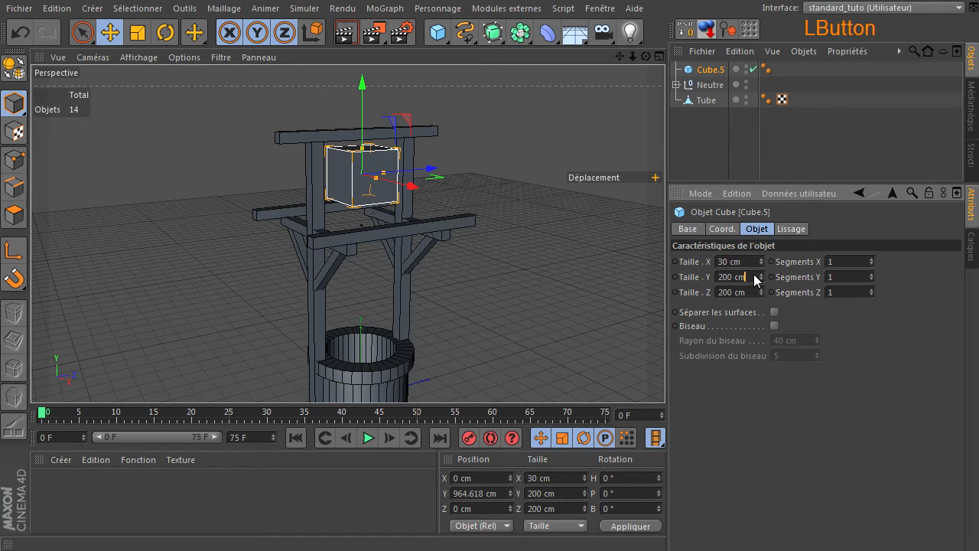
text(30)
click(751, 292)
text(30)
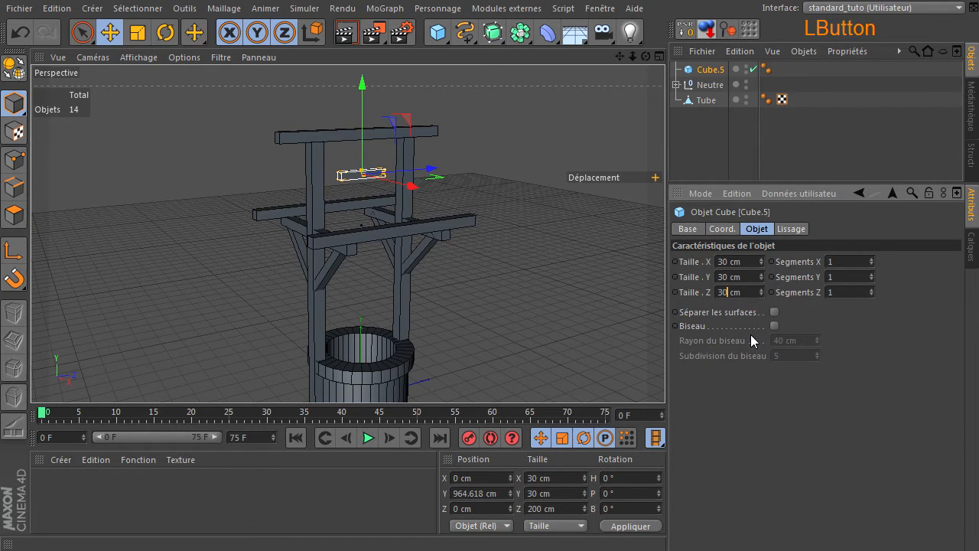
key(Return)
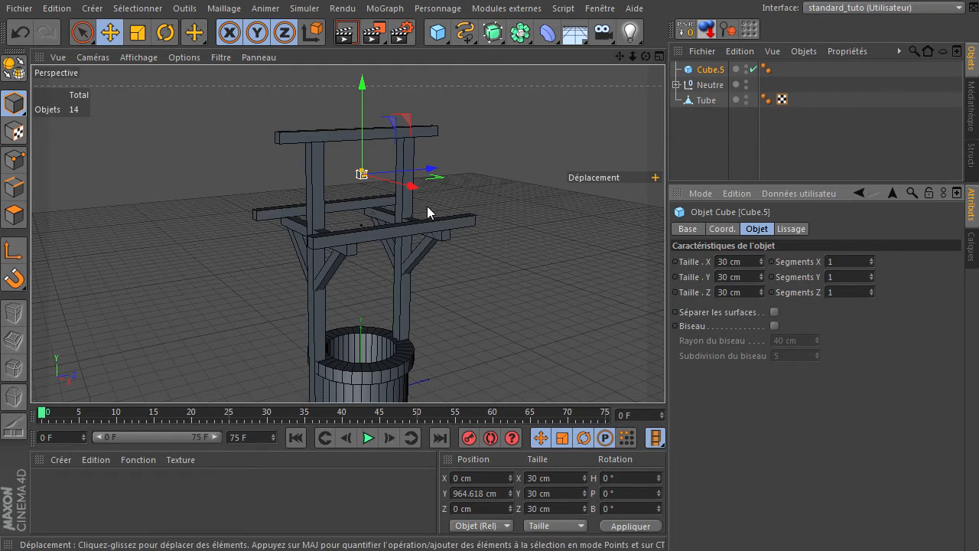
- Display the small cube in the front view and set its X size to 300 cm
middle_click(474, 232)
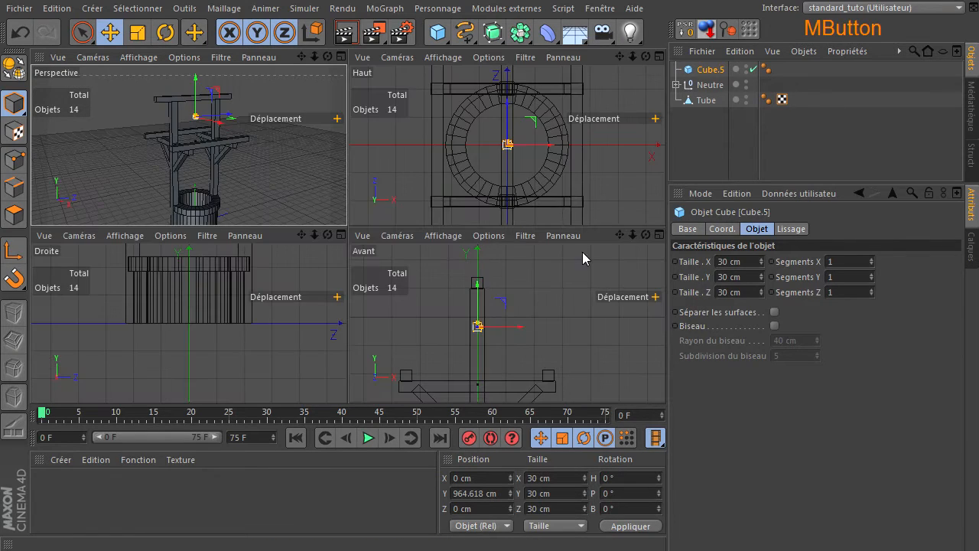
middle_click(581, 335)
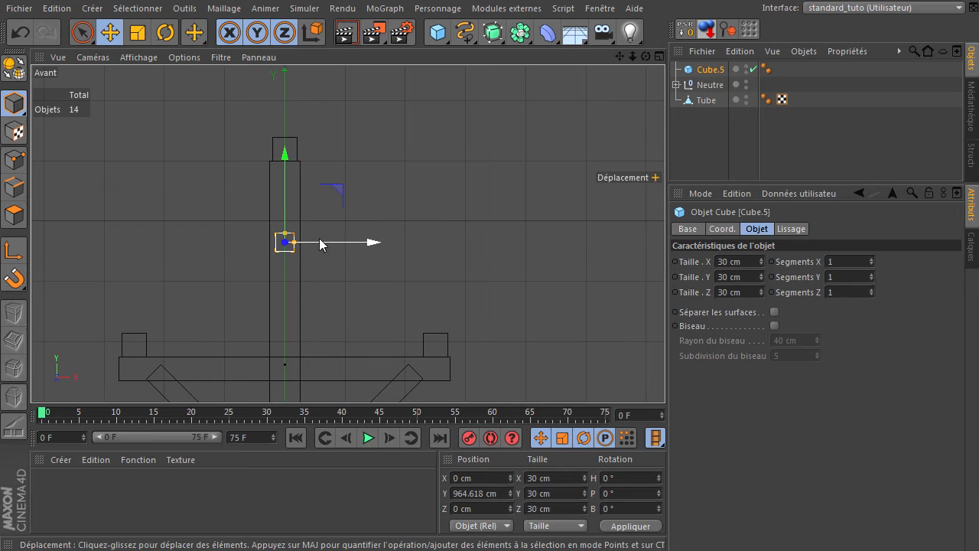
click(749, 261)
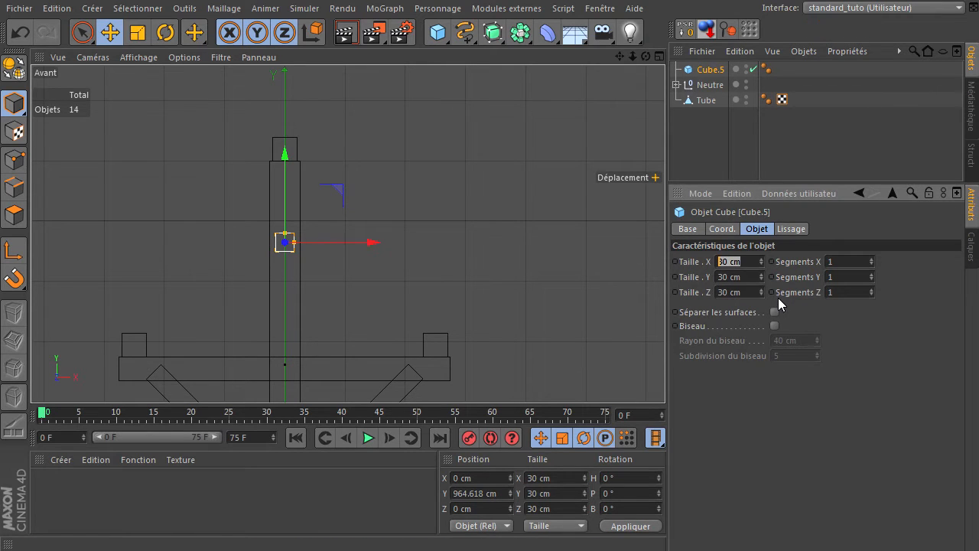
text(300)
key(Return)
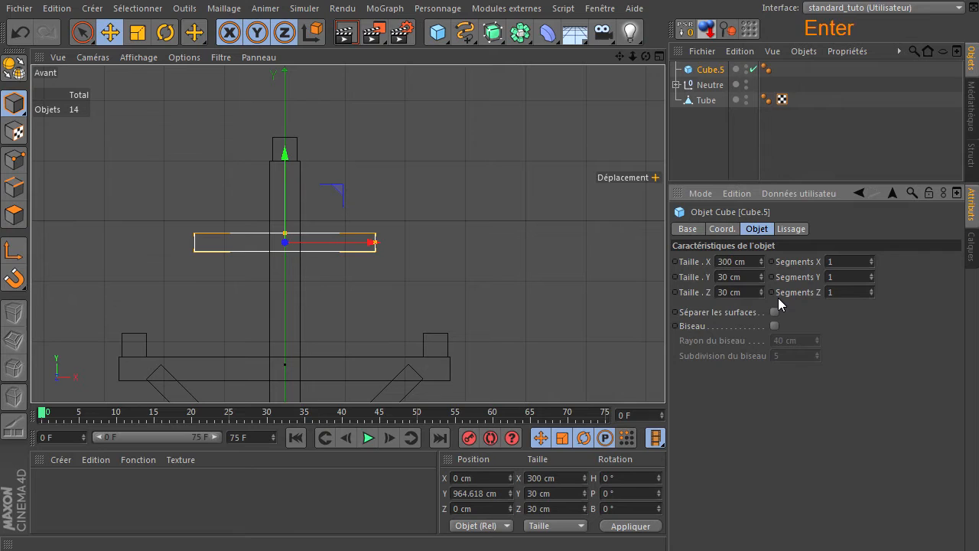
click(746, 262)
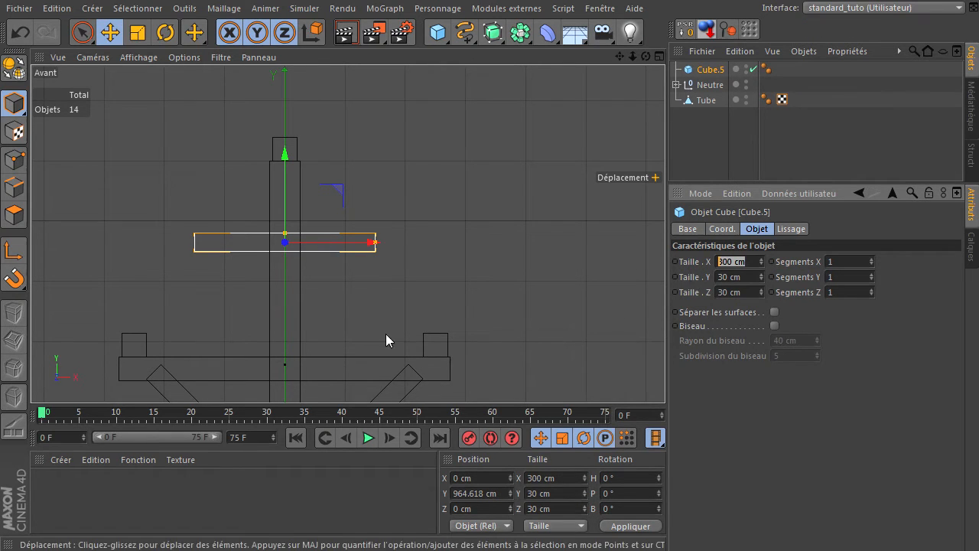
- Rotate the rafter to a 45° bank and move it beside the post, to about X 197 cm, Y 989 cm
click(166, 34)
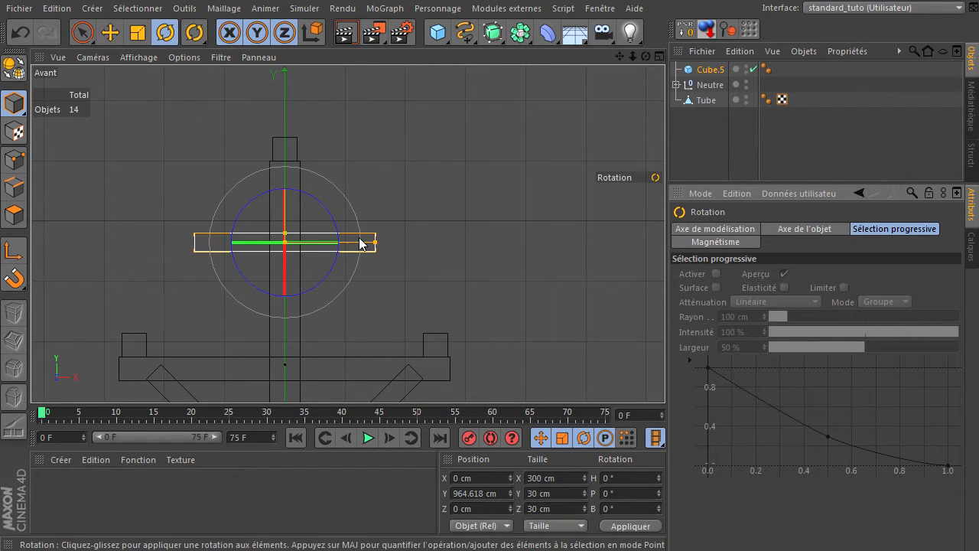
drag(329, 211, 354, 257)
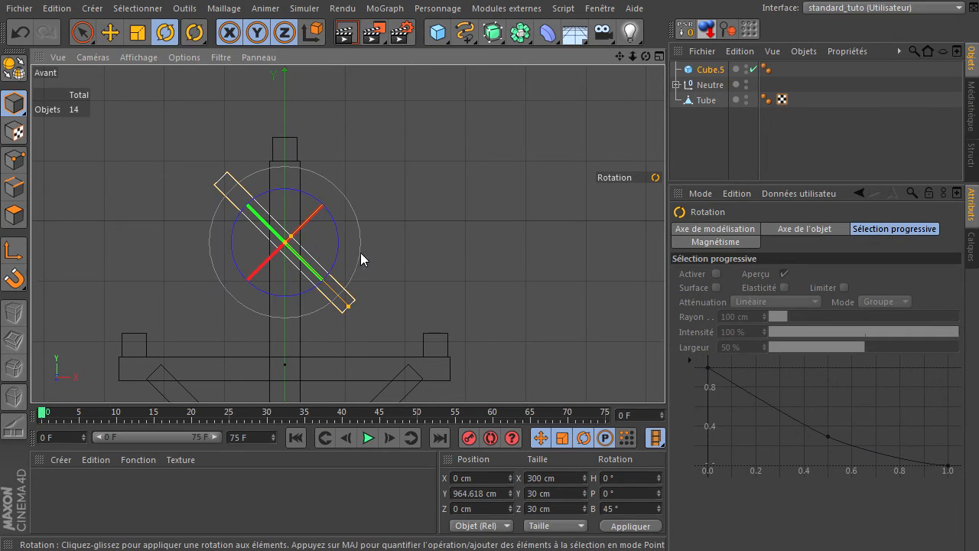
click(107, 34)
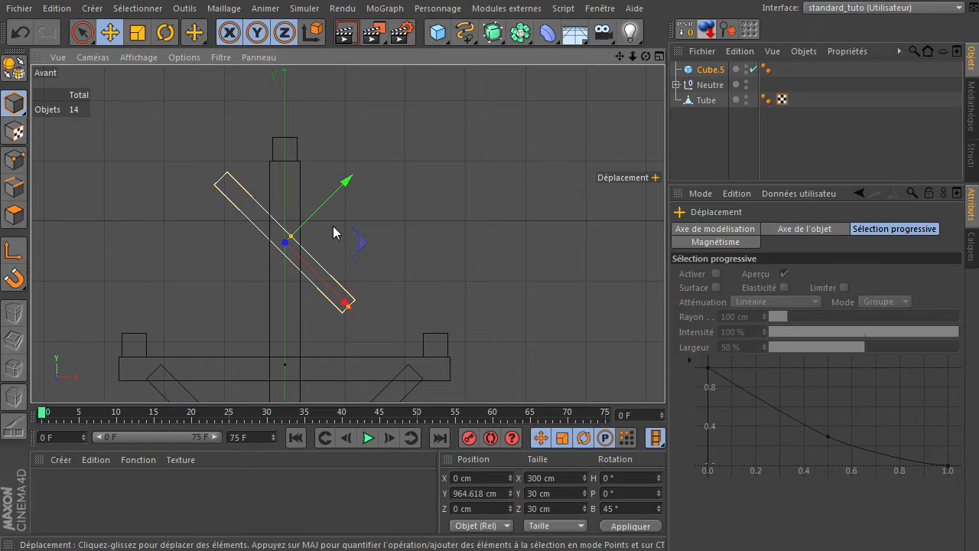
drag(323, 212, 413, 171)
drag(383, 209, 425, 279)
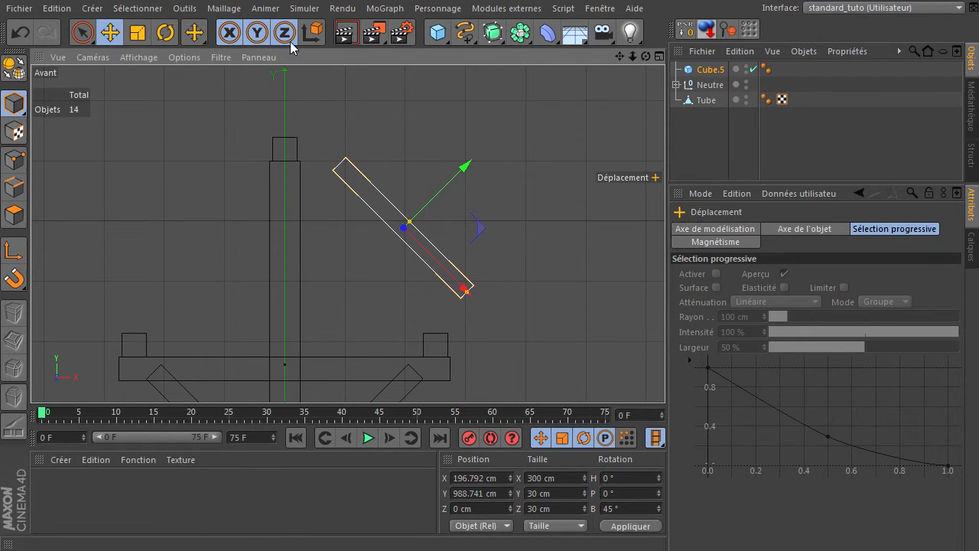
- Steepen the rafter to a 55° bank and shift it to about X 189 cm, Y 983 cm
click(168, 34)
drag(459, 226, 454, 237)
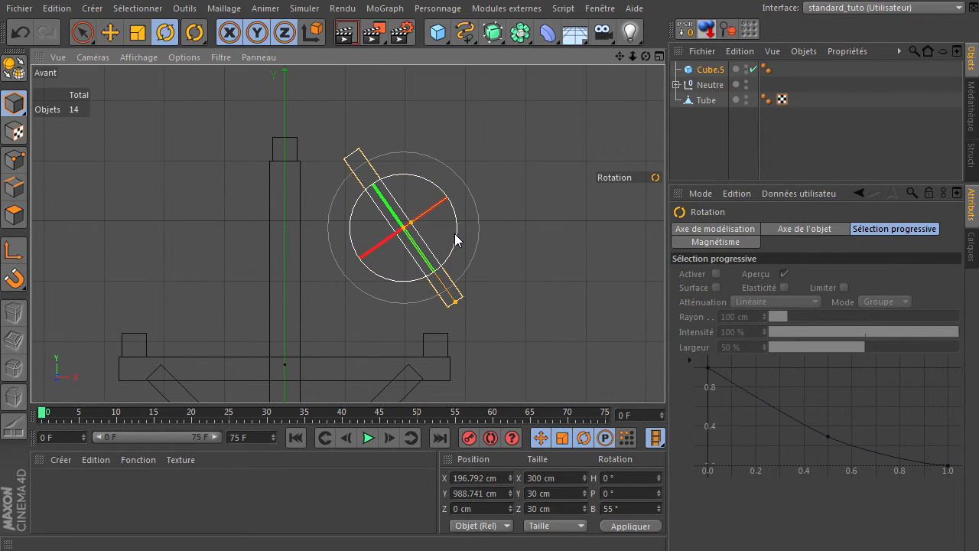
click(109, 36)
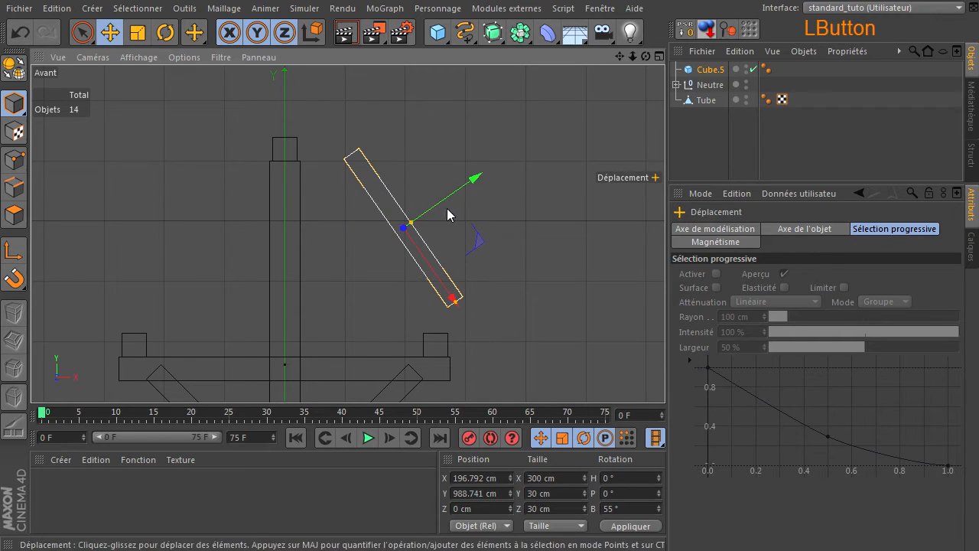
drag(459, 192, 570, 268)
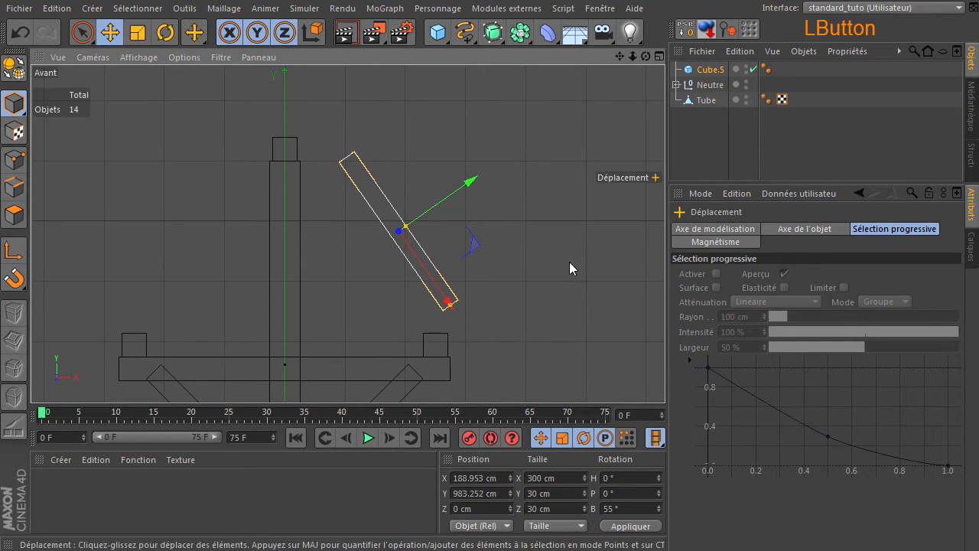
- Lengthen the rafter by setting its X size to 500 cm and then 600 cm
click(706, 71)
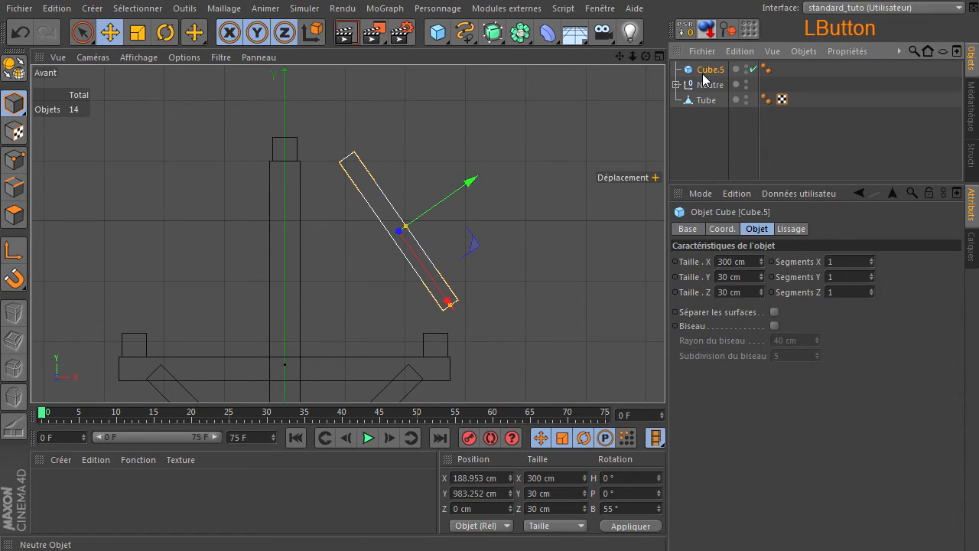
click(753, 263)
text(500)
key(Return)
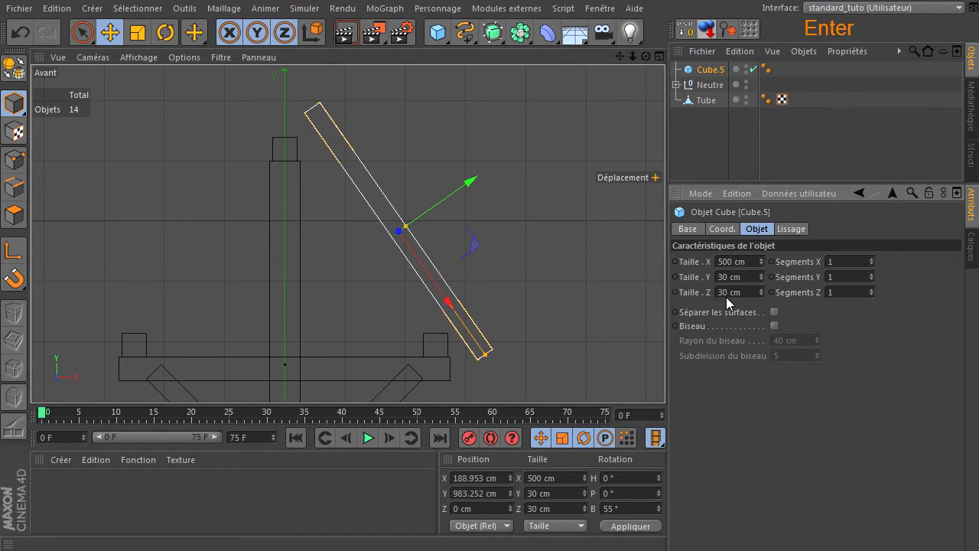
click(747, 262)
text(600)
key(Return)
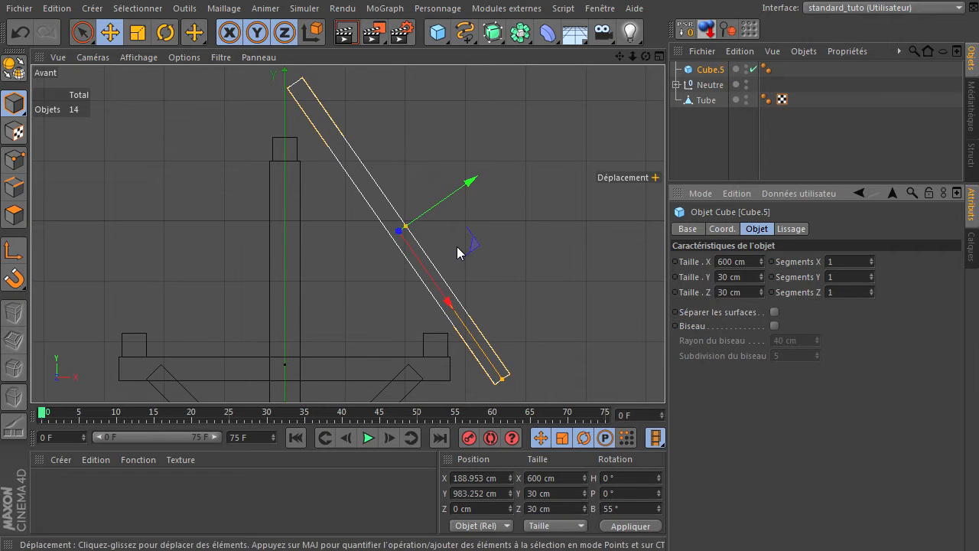
- Rotate the rafter to a bank of about 52.4° and move it to about X 190 cm, Y 954 cm
click(166, 33)
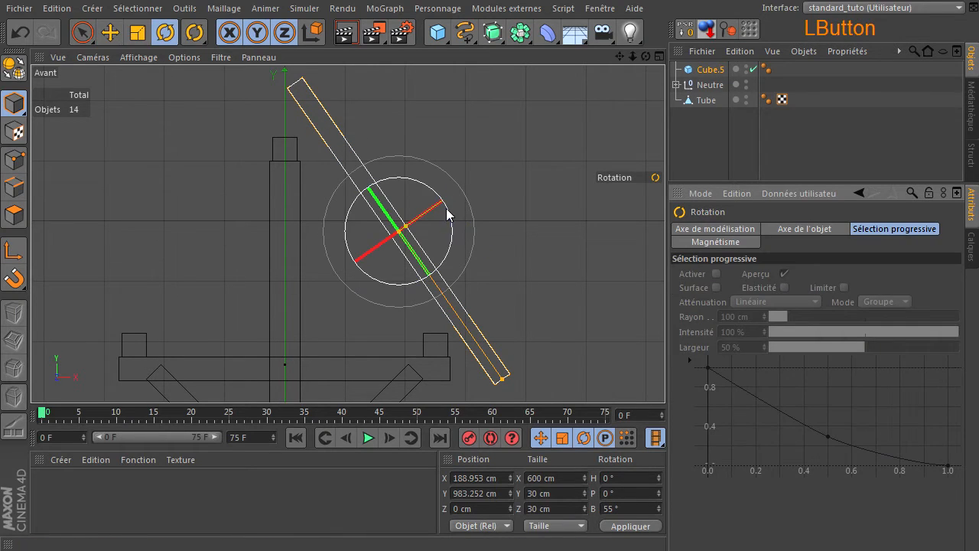
mouse_move(448, 213)
mouse_down()
mouse_move(442, 203)
mouse_move(461, 186)
mouse_move(449, 197)
mouse_up()
click(111, 33)
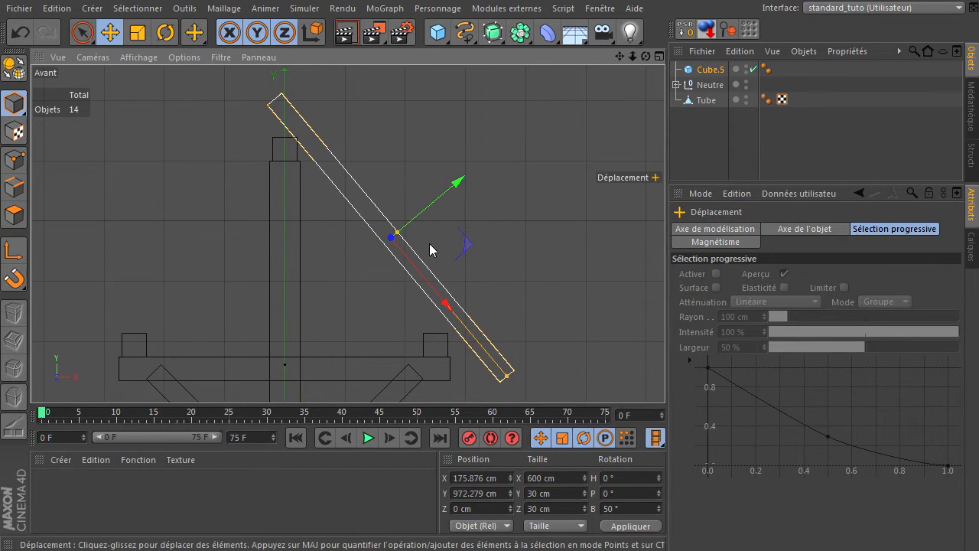
click(165, 33)
drag(441, 240, 448, 245)
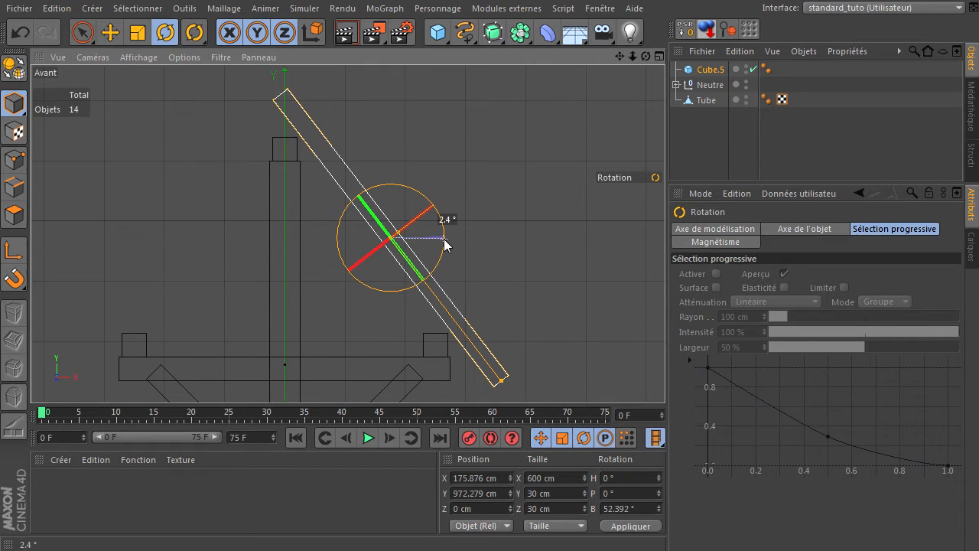
drag(444, 245, 443, 239)
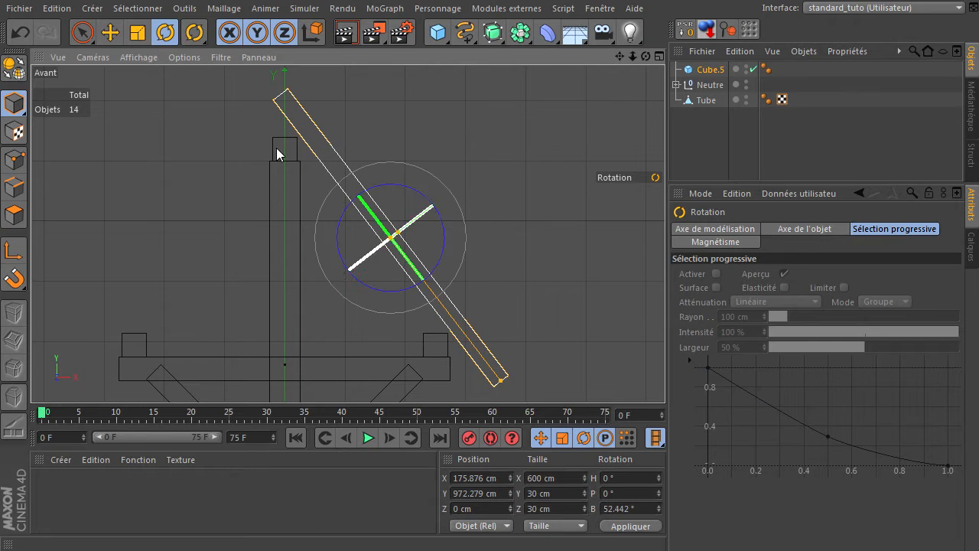
click(111, 36)
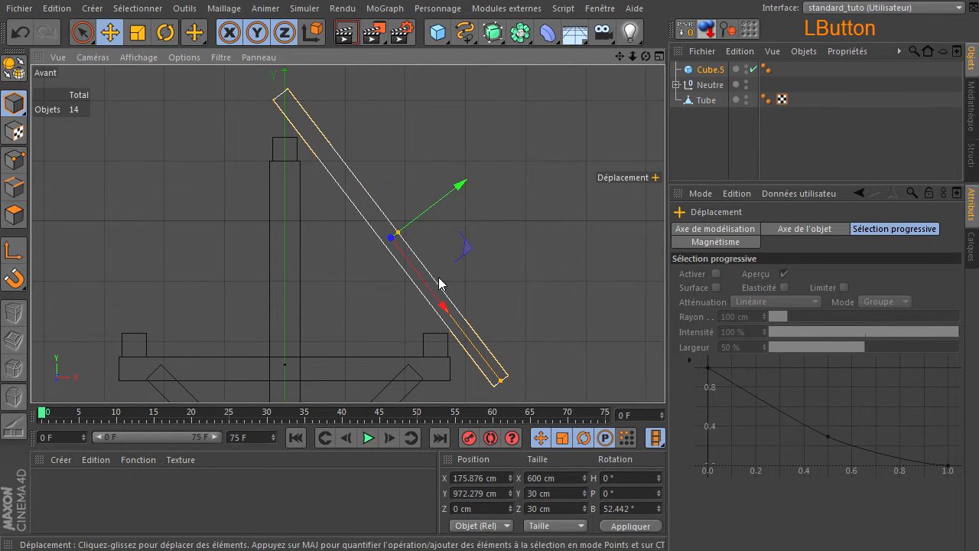
drag(439, 306, 446, 323)
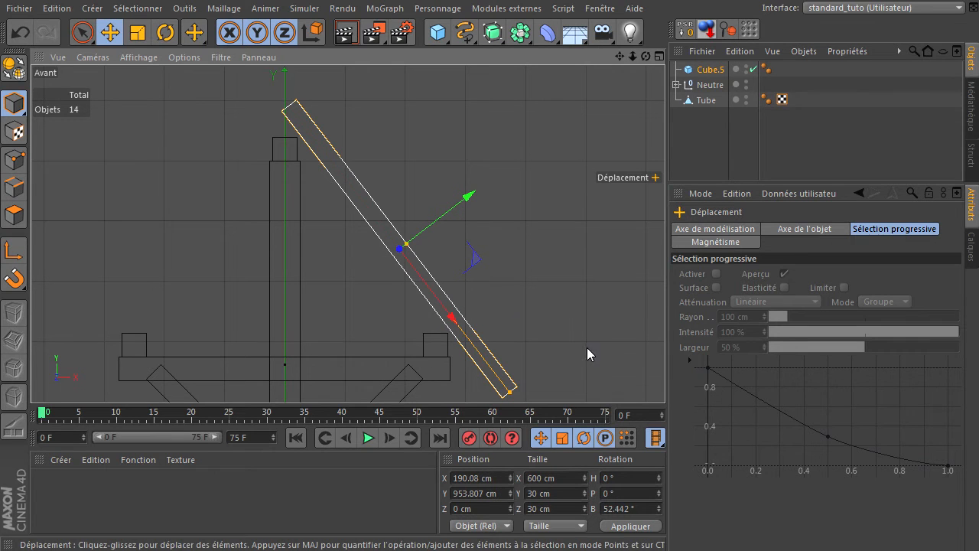
- Set the rafter's X size to 550 cm and rest it against the ridge and side beams, at about X 168 cm, Y 964 cm
click(710, 70)
double_click(730, 262)
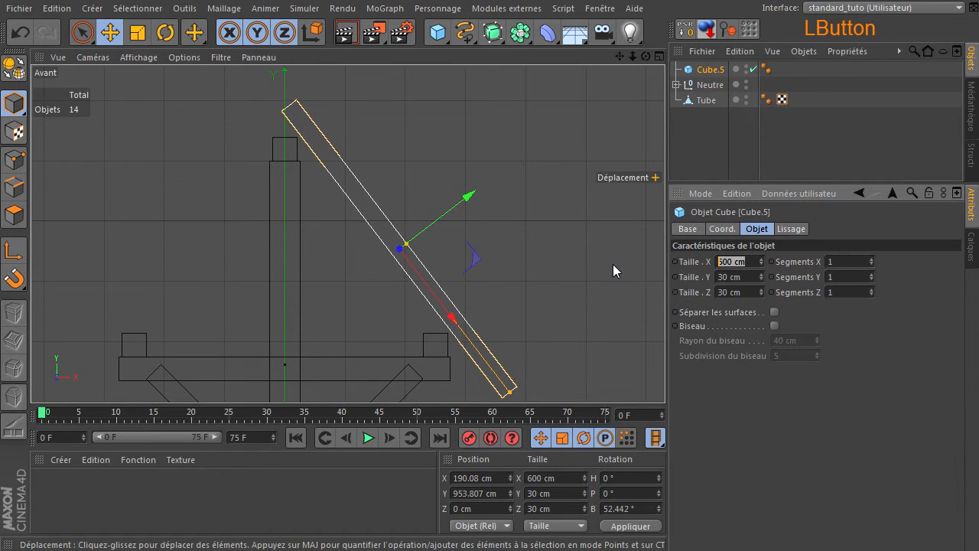
text(550)
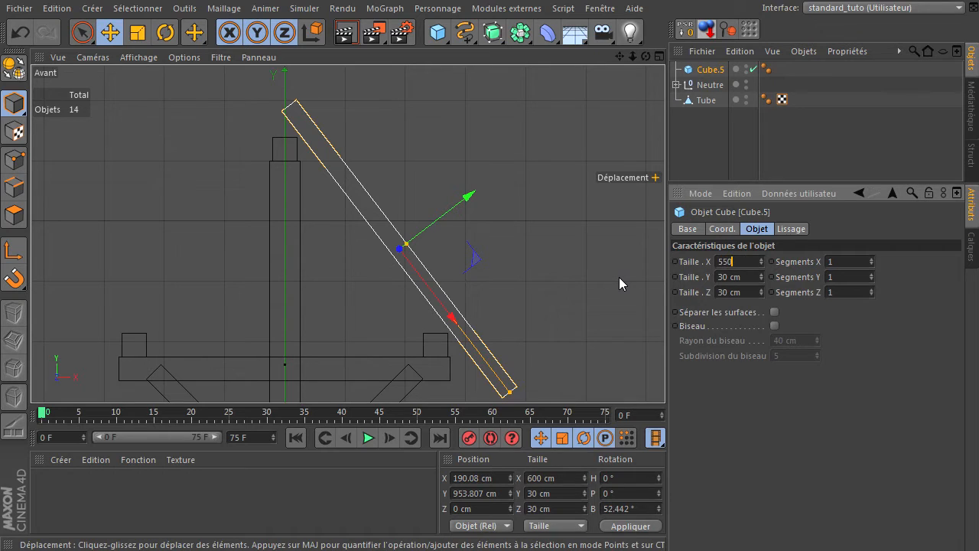
key(Return)
mouse_move(443, 325)
mouse_down()
mouse_move(442, 312)
mouse_move(431, 316)
mouse_up()
drag(462, 186, 453, 193)
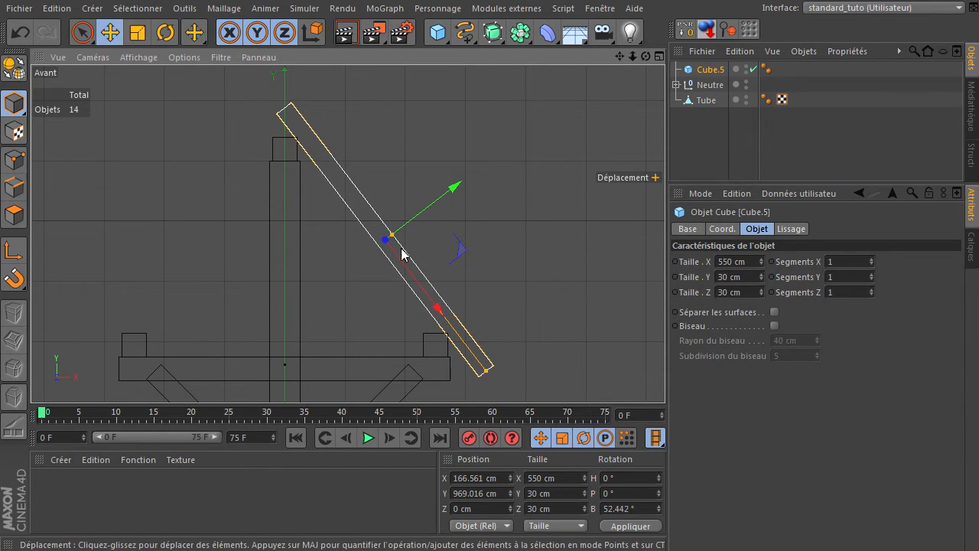
drag(403, 255, 411, 272)
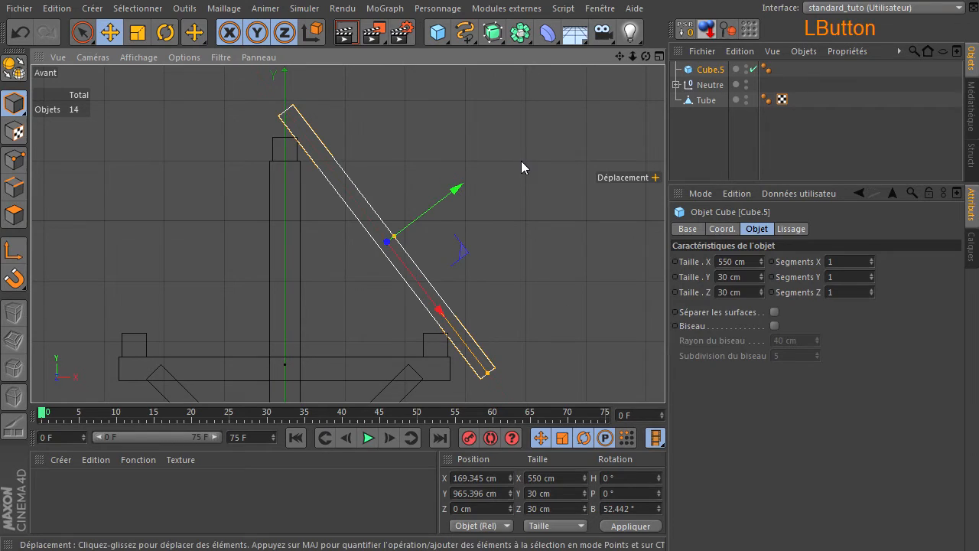
click(521, 160)
- Show the well in the perspective view and add a MoGraph Cloner object for the rafter
middle_click(497, 185)
middle_click(219, 155)
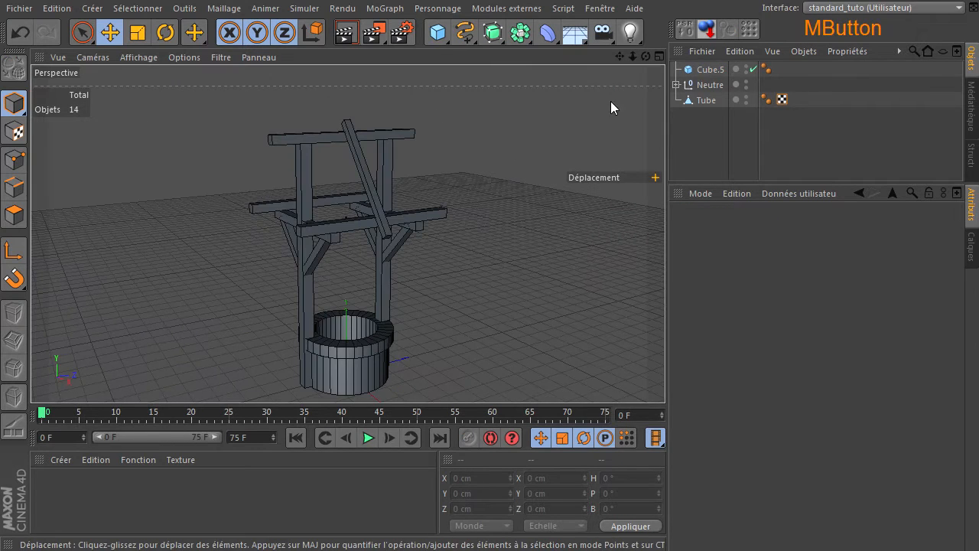
drag(646, 56, 664, 375)
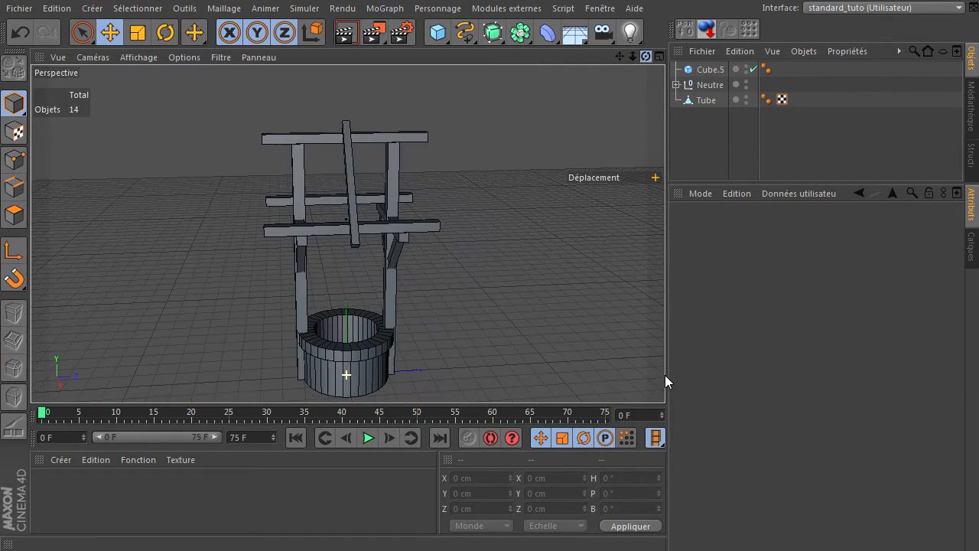
click(707, 70)
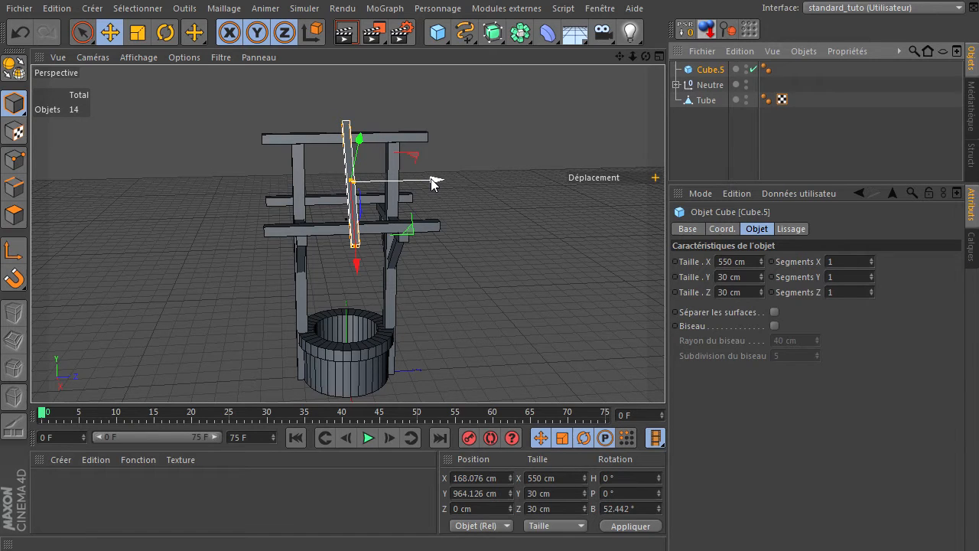
click(385, 9)
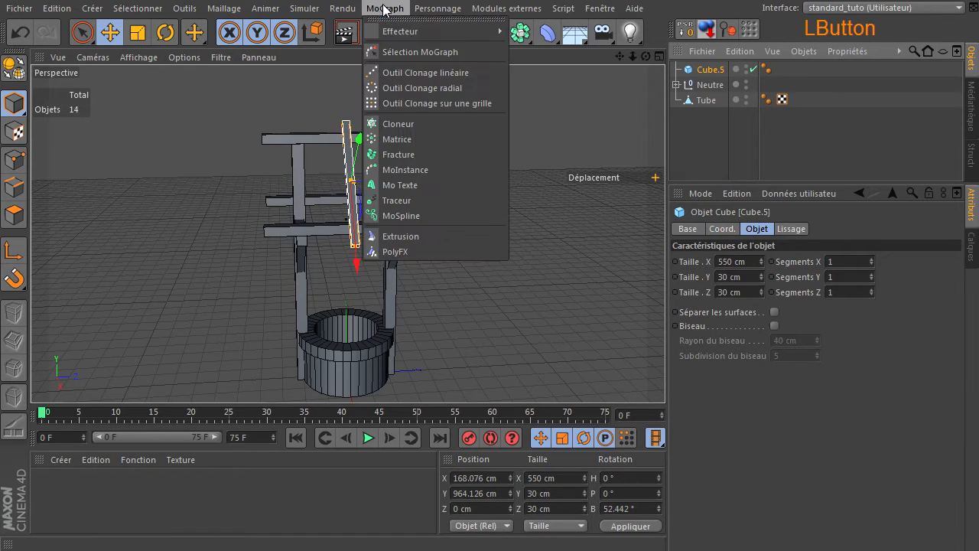
click(398, 124)
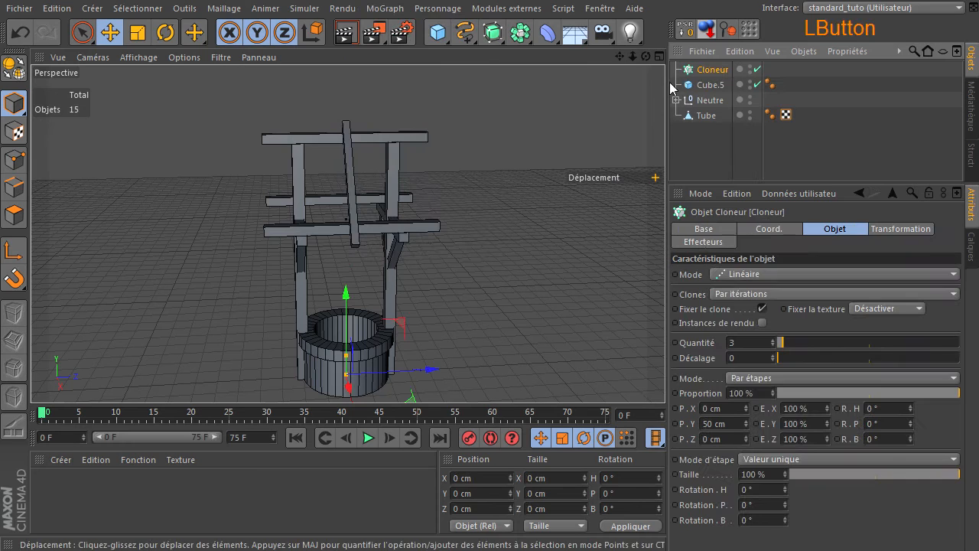
- Try nesting the rafter directly inside the Cloner and take it back out
drag(705, 69, 706, 70)
click(710, 70)
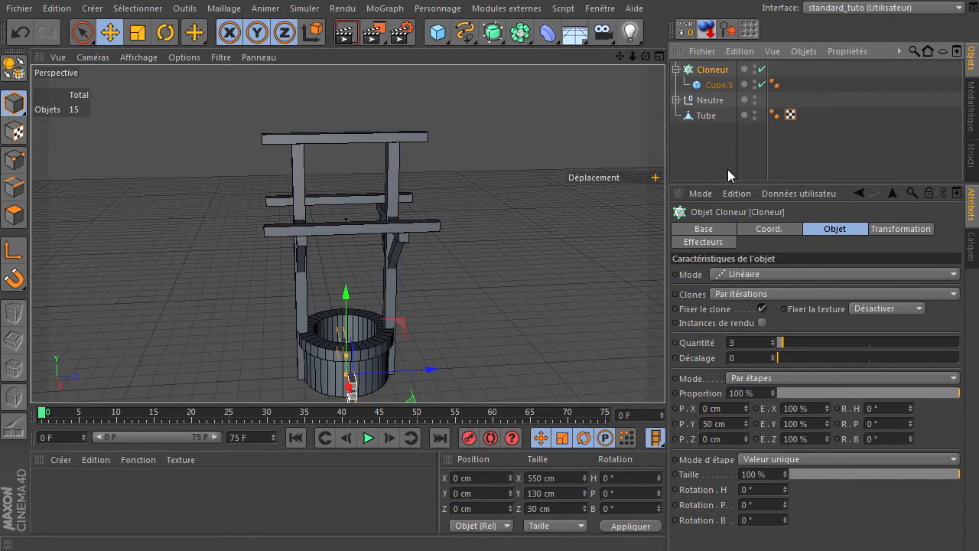
click(721, 83)
drag(729, 71, 726, 64)
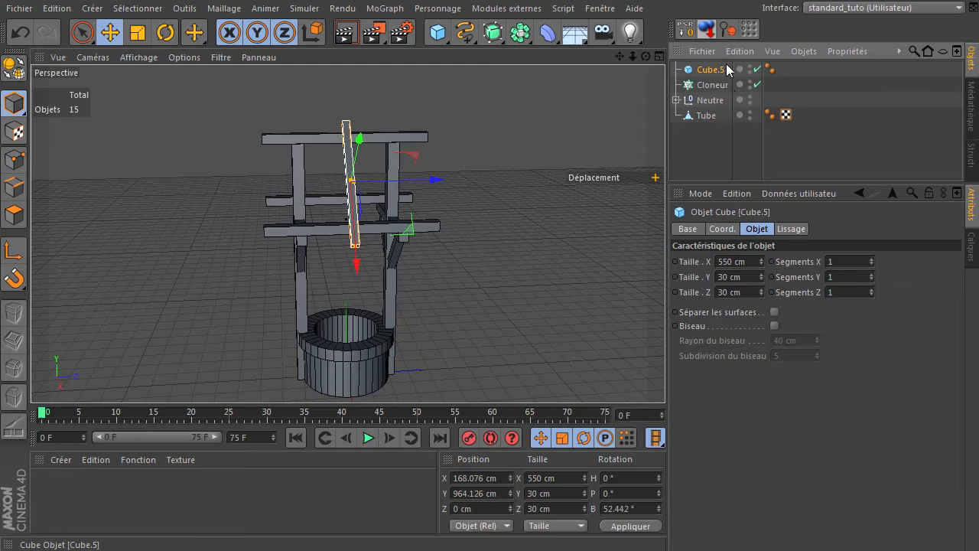
- Align the Cloner with the rafter by parenting it to the rafter and resetting its PSR, and reverse the hierarchy so the Cloner contains the rafter
click(718, 80)
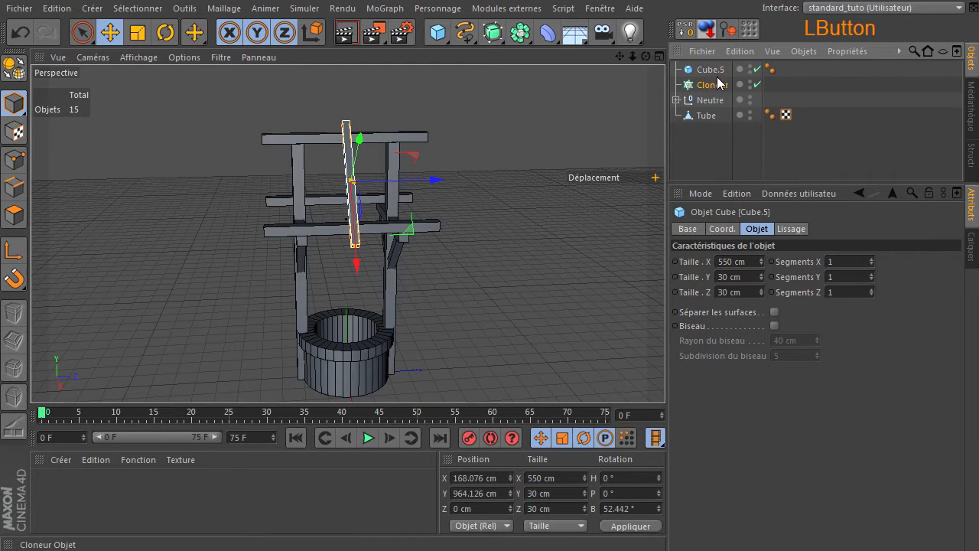
drag(723, 76, 722, 72)
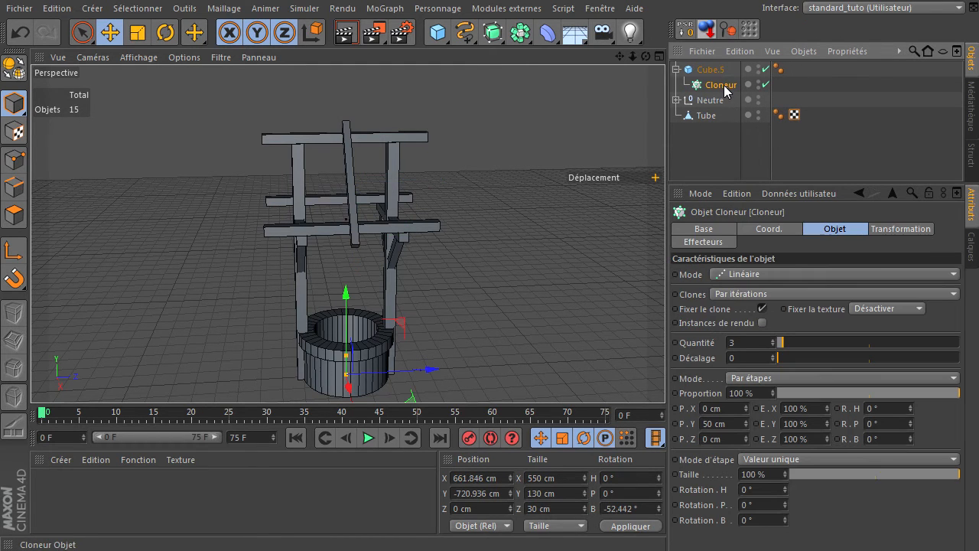
click(685, 33)
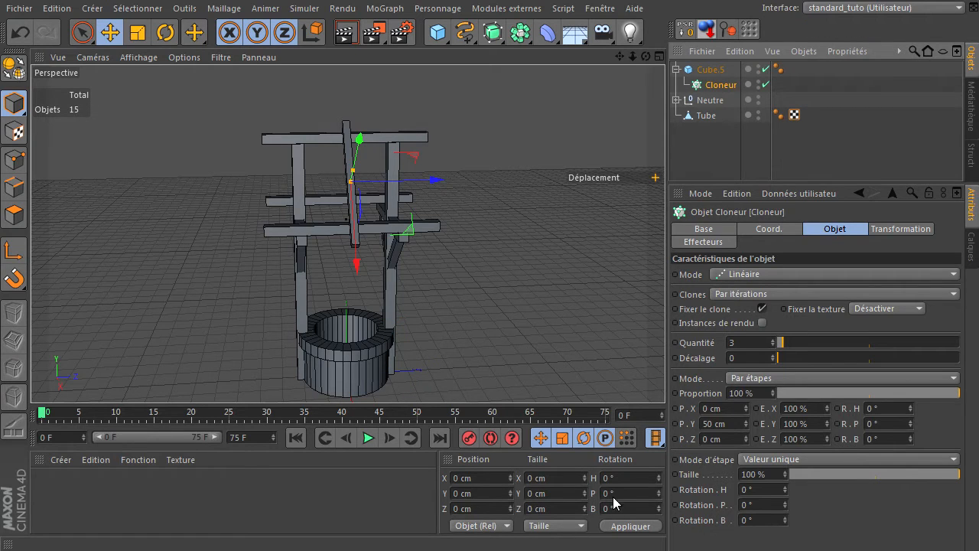
drag(712, 90, 721, 68)
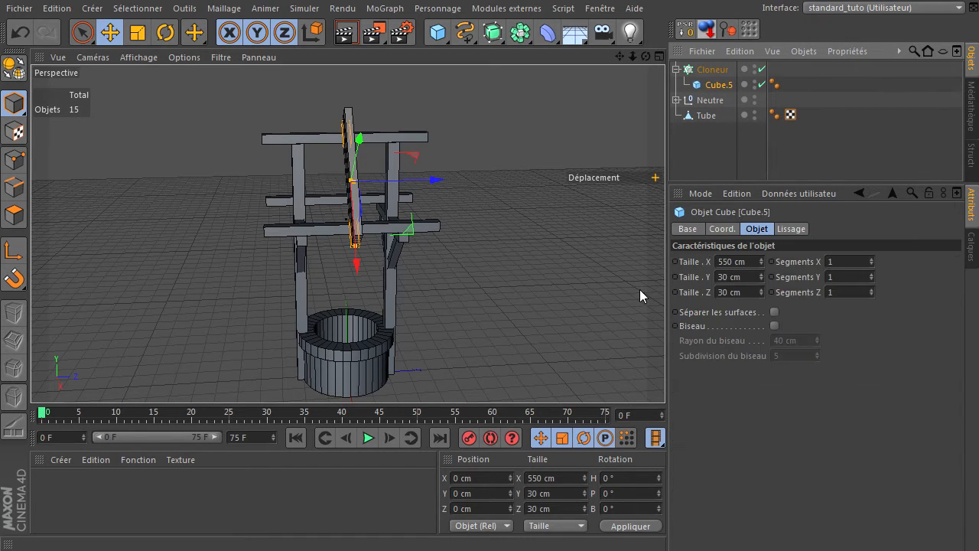
- Set the Cloner's Y position step between clones to 0 cm
drag(646, 57, 665, 375)
click(718, 70)
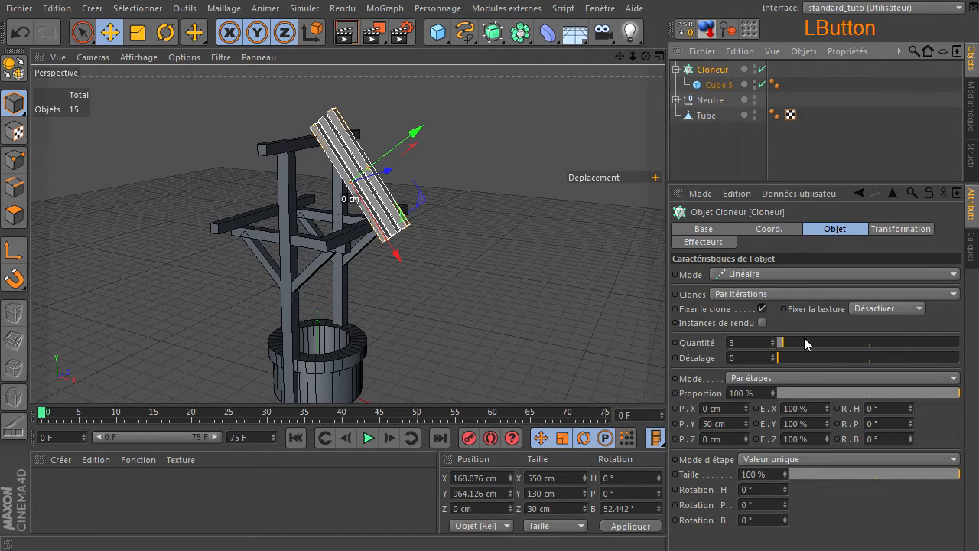
click(746, 424)
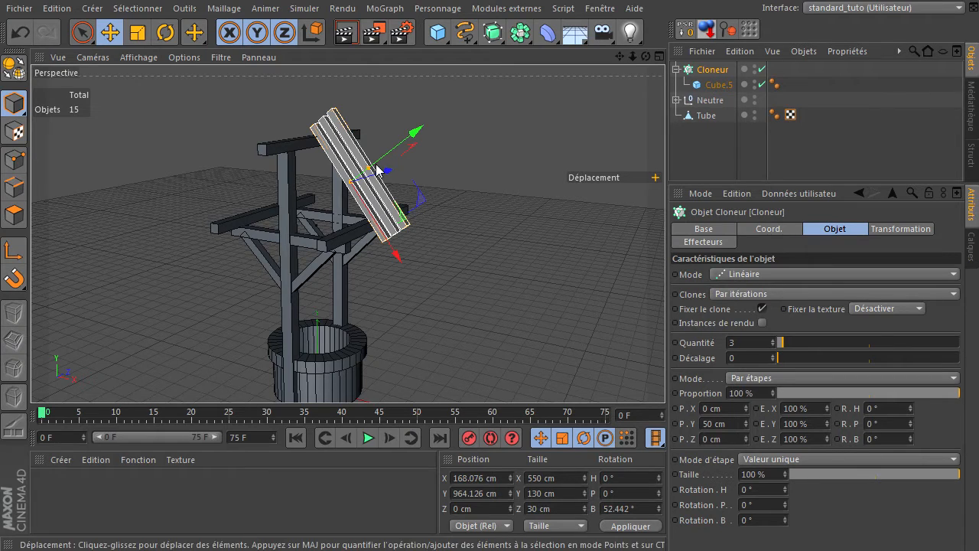
drag(645, 57, 648, 180)
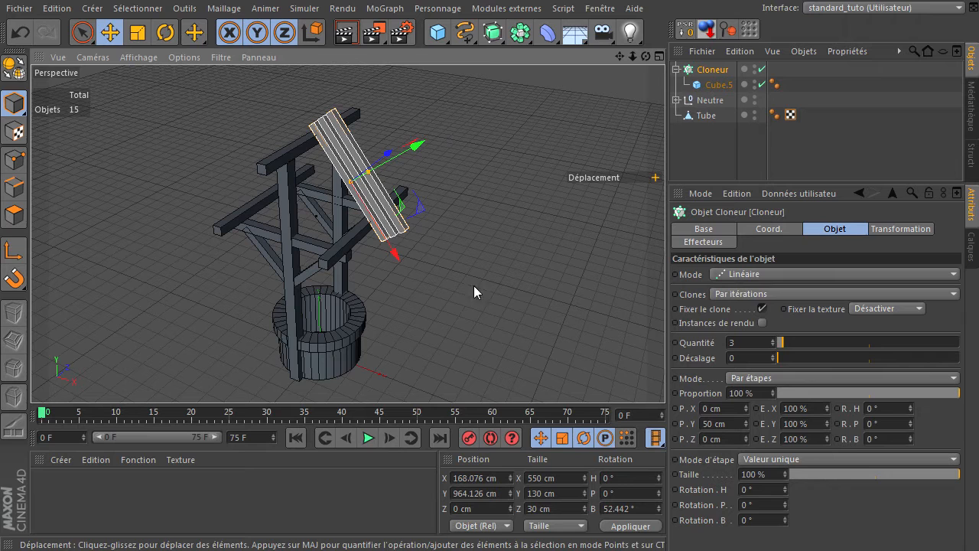
click(737, 425)
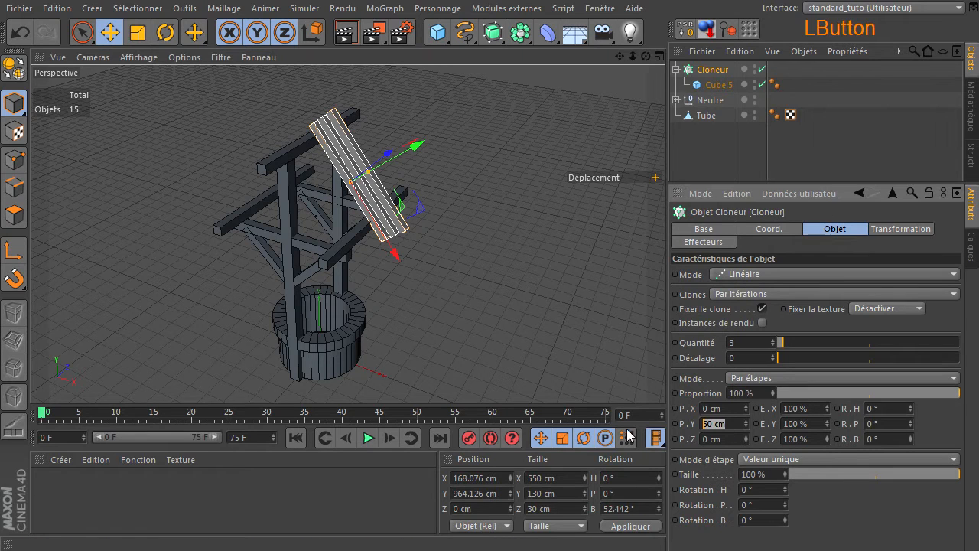
text(0)
key(Return)
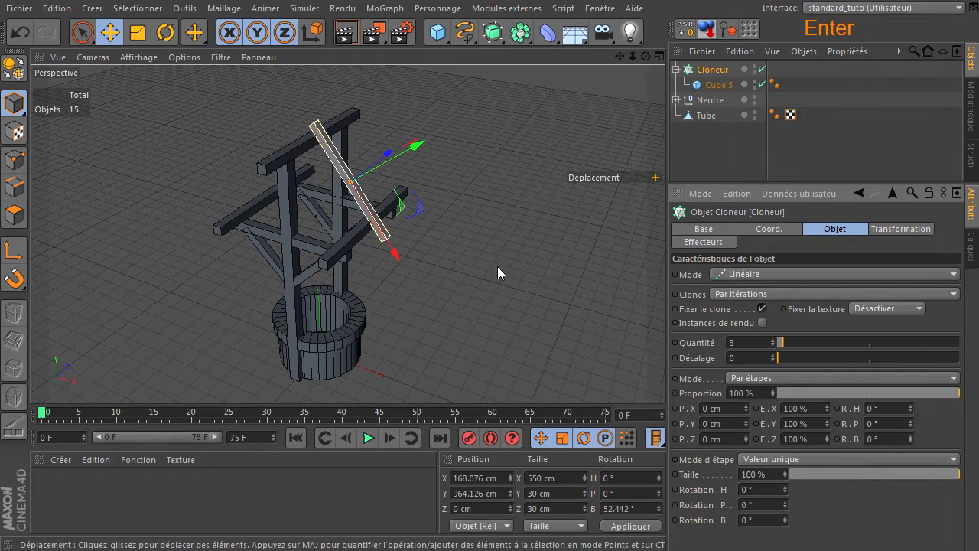
- Set the Cloner's Z position step to 50 cm and then widen it to 100 cm
click(738, 438)
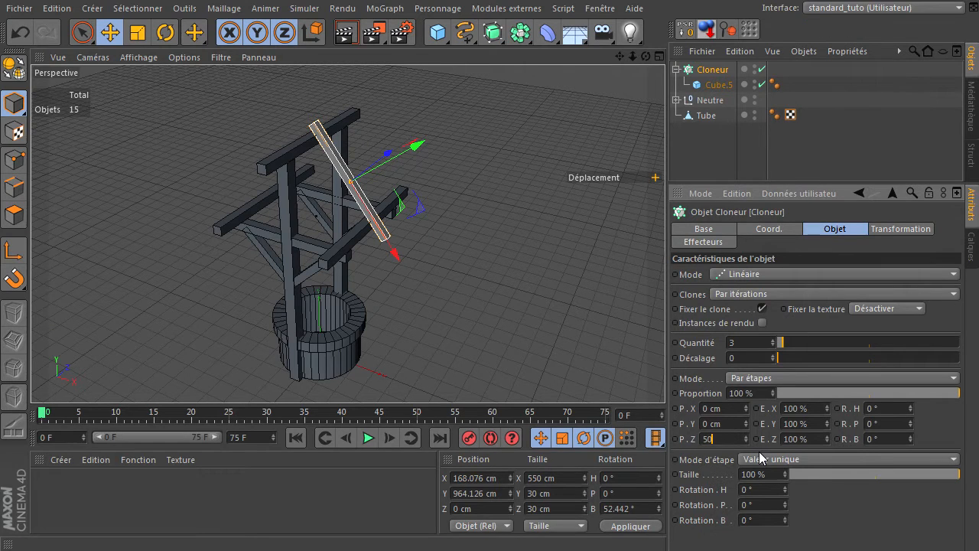
text(50)
key(Return)
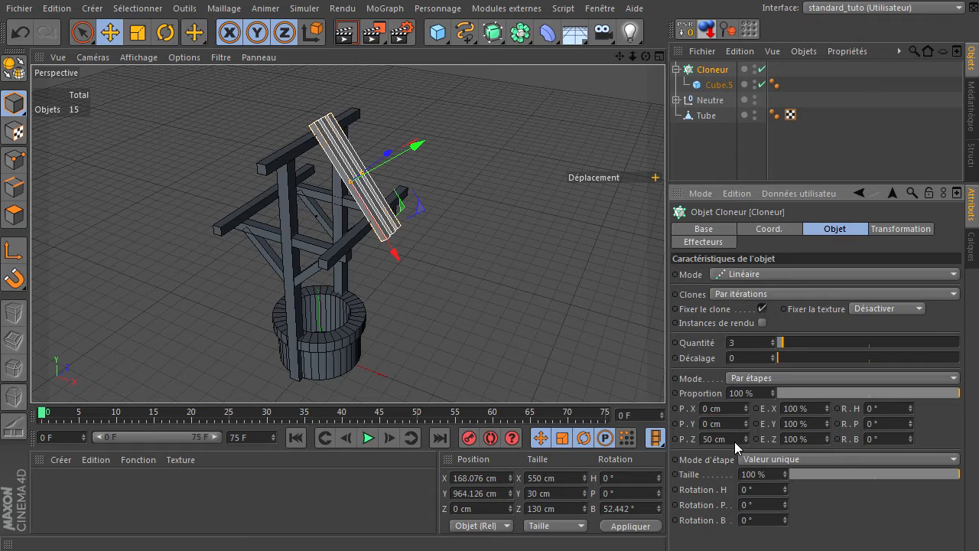
click(734, 438)
text(100)
key(Return)
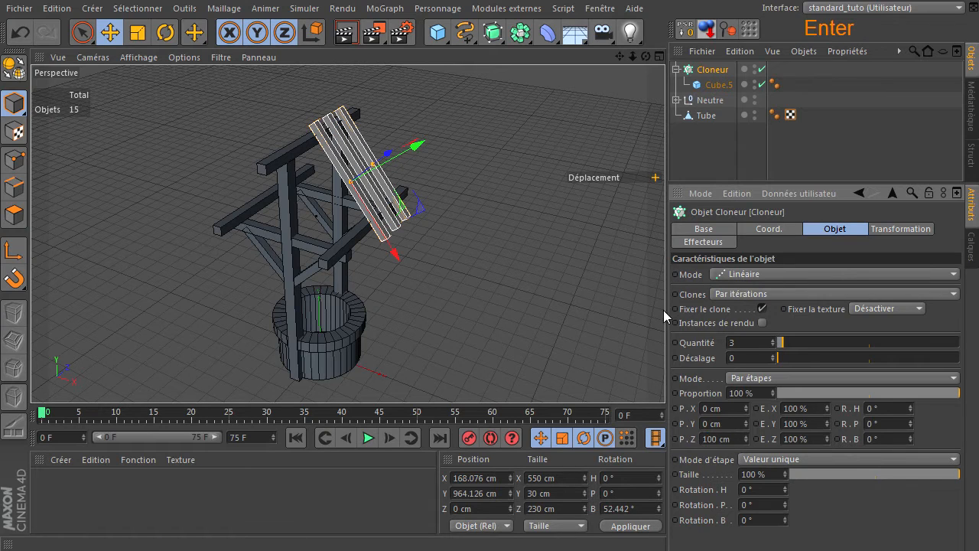
- Move the Cloner to the end of the ridge beam, at about Z -322 cm, and raise its clone quantity to 7
mouse_move(646, 57)
mouse_down()
mouse_move(665, 375)
mouse_move(649, 61)
mouse_up()
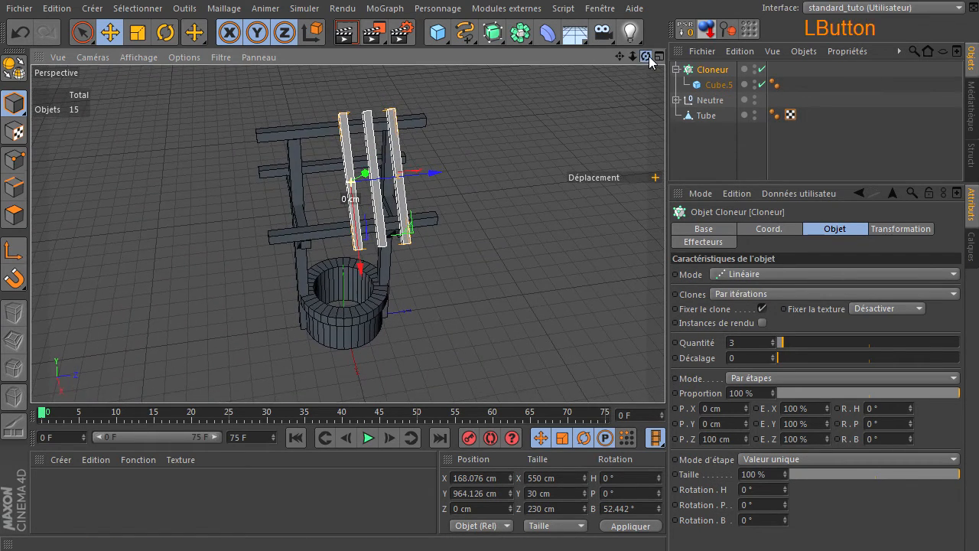
click(711, 72)
drag(483, 174, 363, 195)
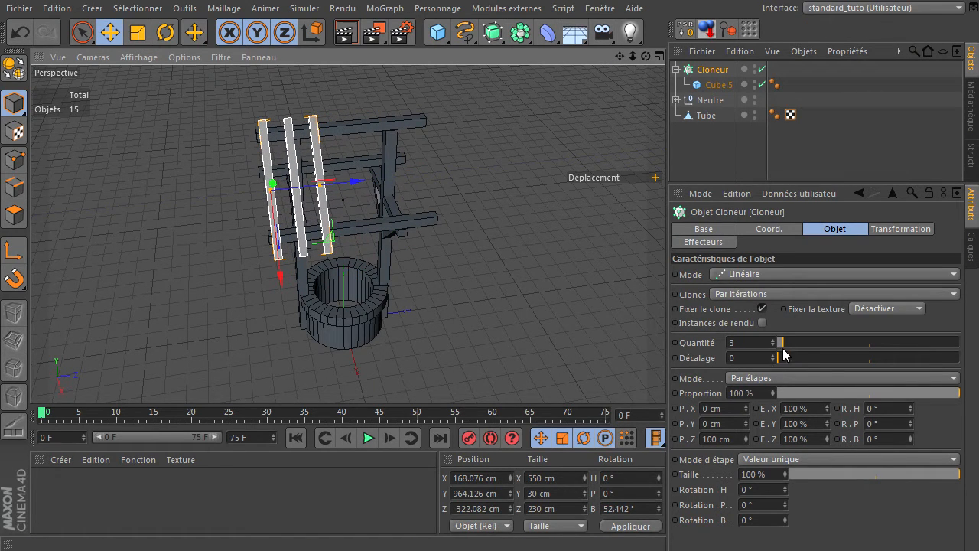
drag(772, 336, 772, 336)
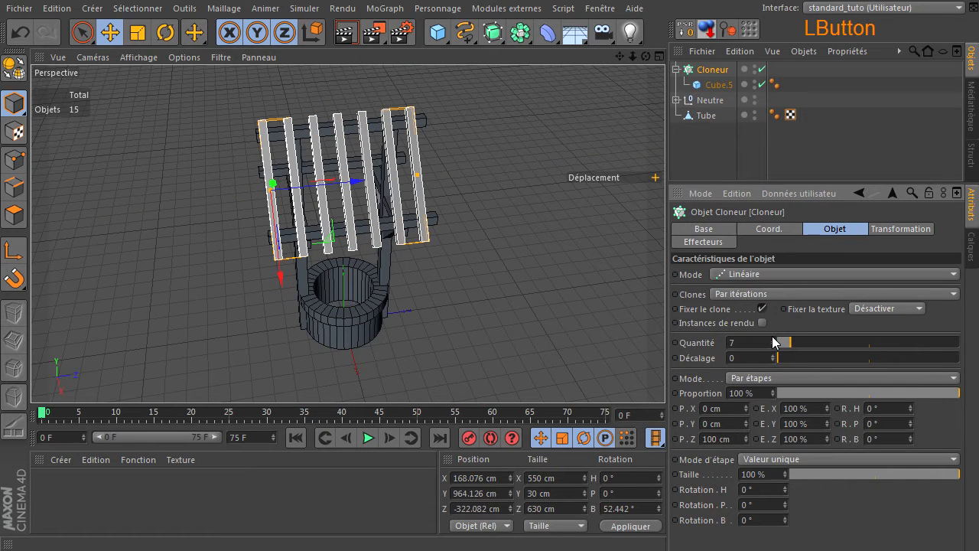
- Shift the Cloner along Z to about -299 cm and duplicate it with its rafter
drag(364, 185, 364, 188)
drag(645, 56, 663, 385)
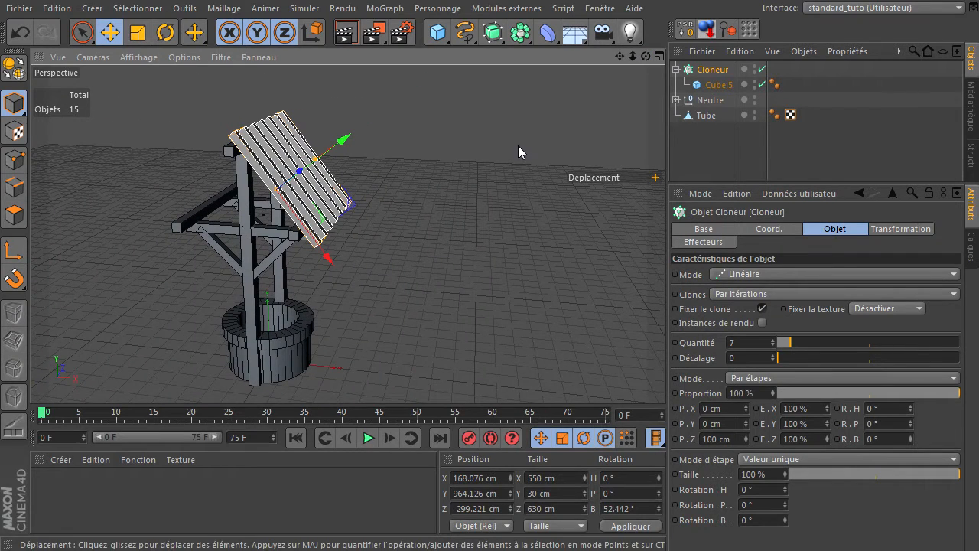
click(725, 70)
ctrl+click(720, 74)
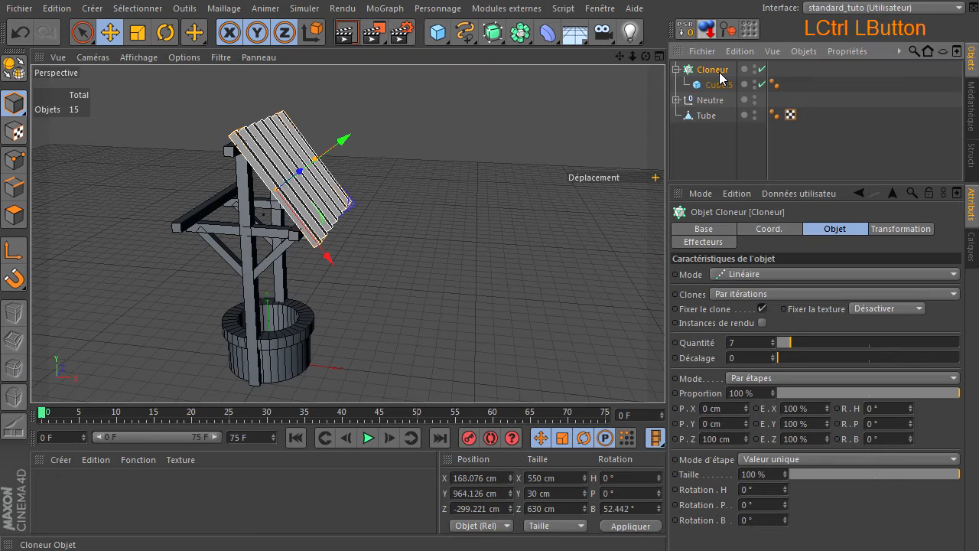
ctrl+drag(725, 69, 725, 67)
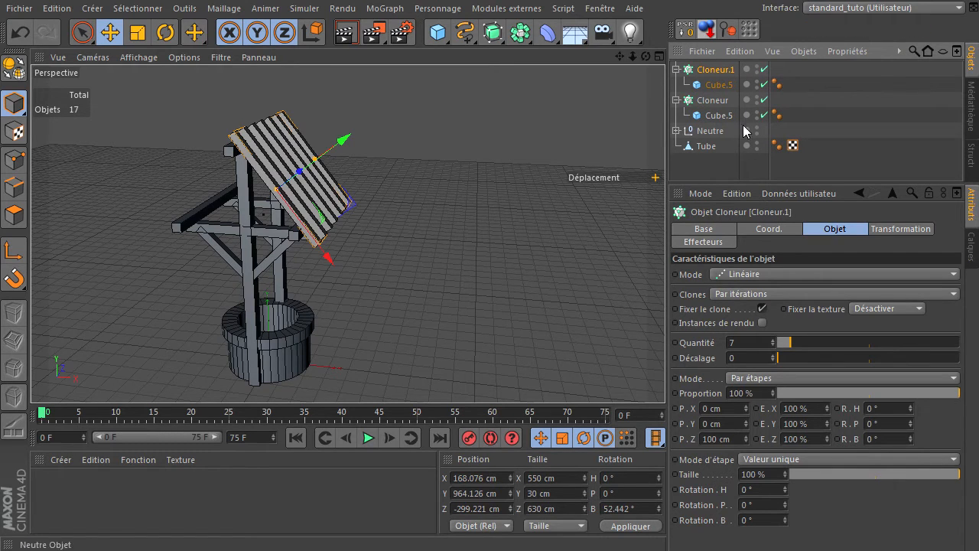
- Mirror the duplicated Cloner onto the opposite slope by setting its B rotation to -52.442° and X position to -168.076 cm
click(636, 508)
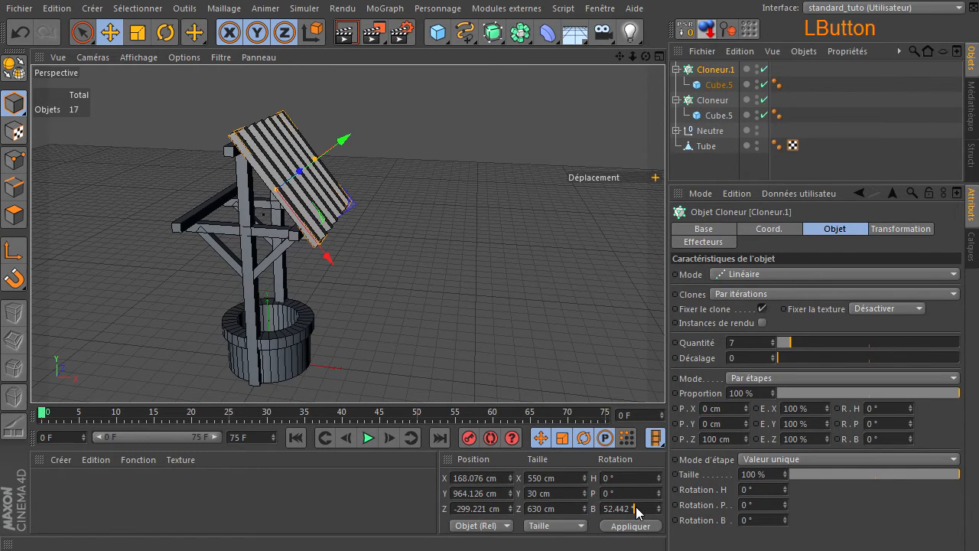
key(Home)
text(-)
key(Return)
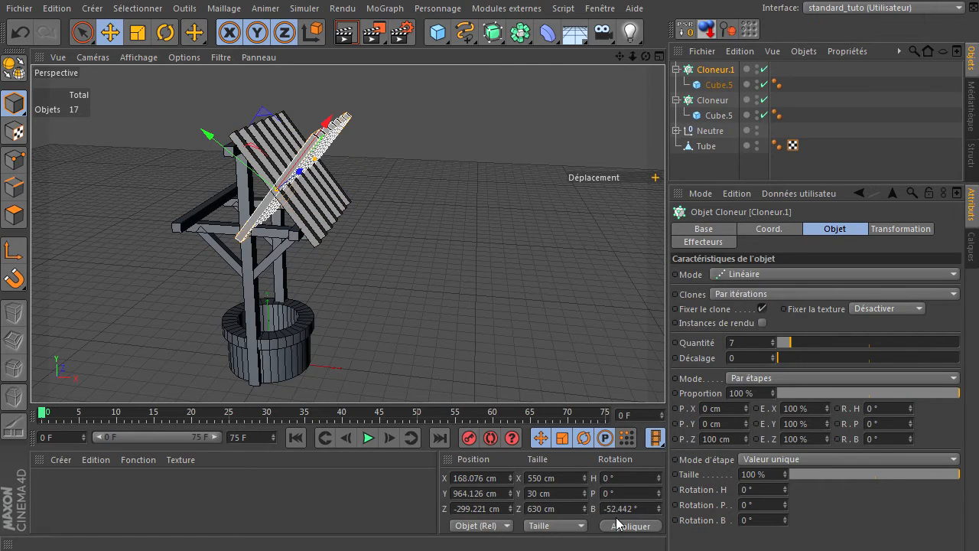
click(500, 479)
key(Home)
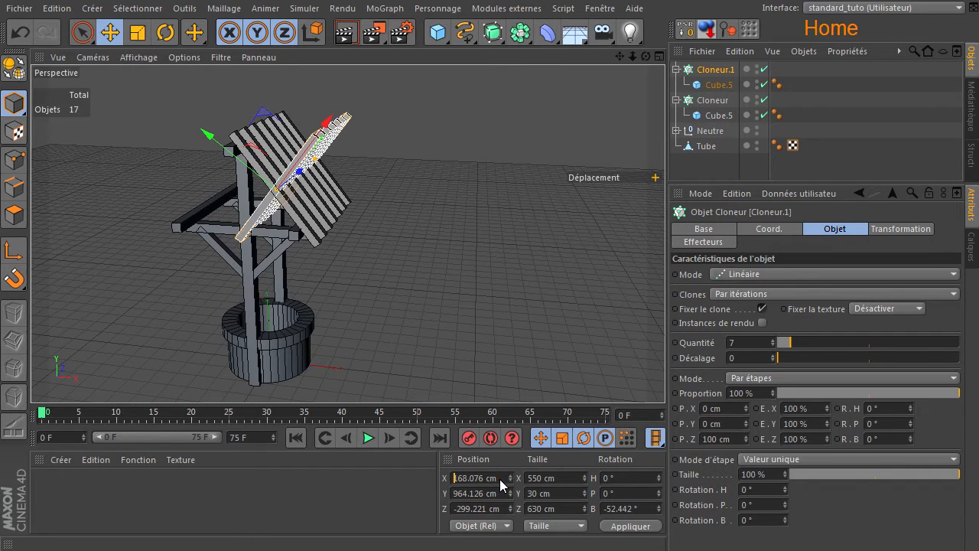
text(-)
key(Return)
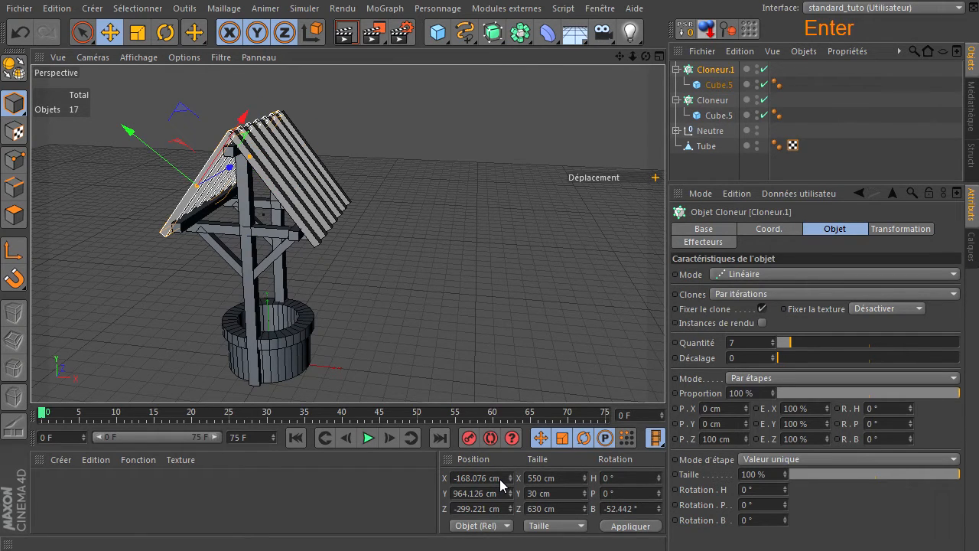
- Examine the two-sided rafter roof from several angles and render it in the viewport
drag(646, 57, 566, 276)
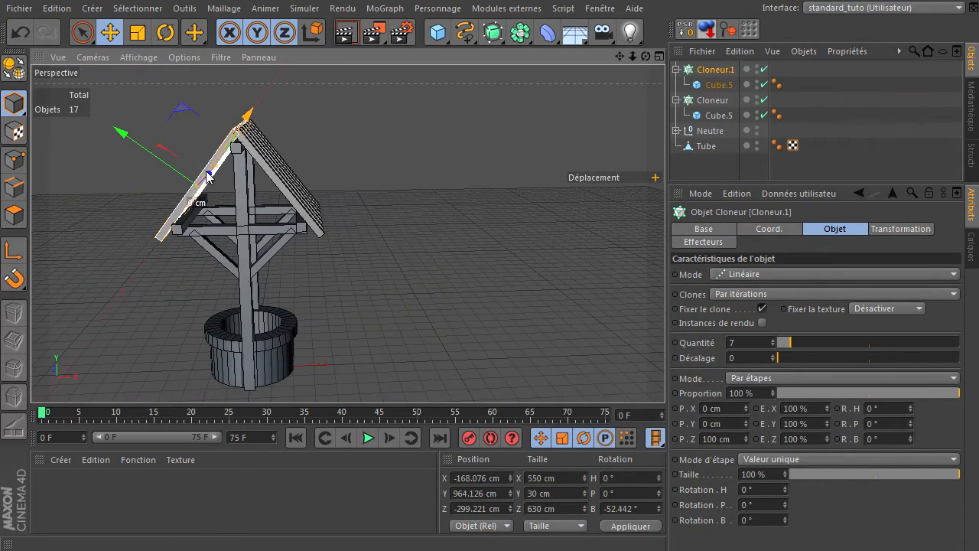
scroll(222, 153, up, 5)
mouse_move(645, 58)
mouse_down()
mouse_move(664, 375)
mouse_move(635, 60)
mouse_up()
drag(620, 56, 665, 374)
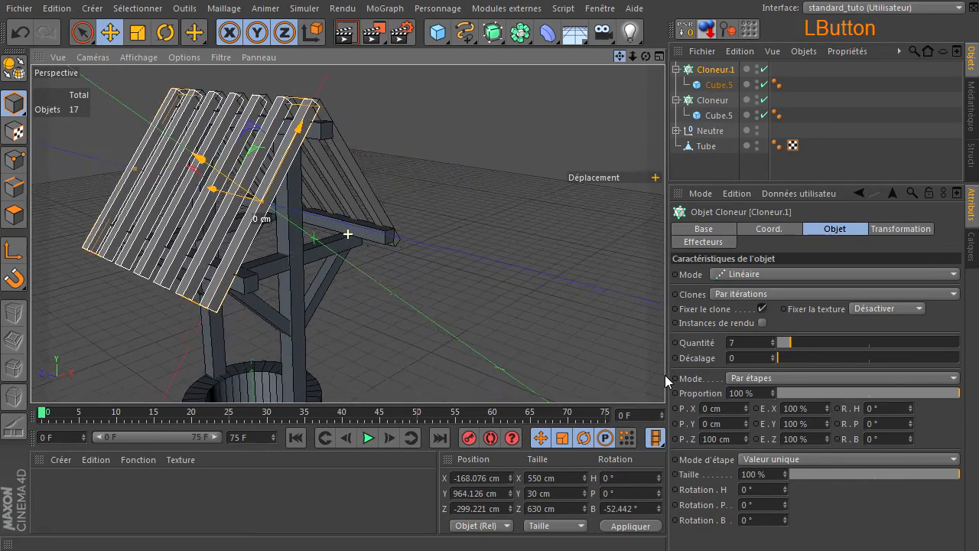
click(348, 34)
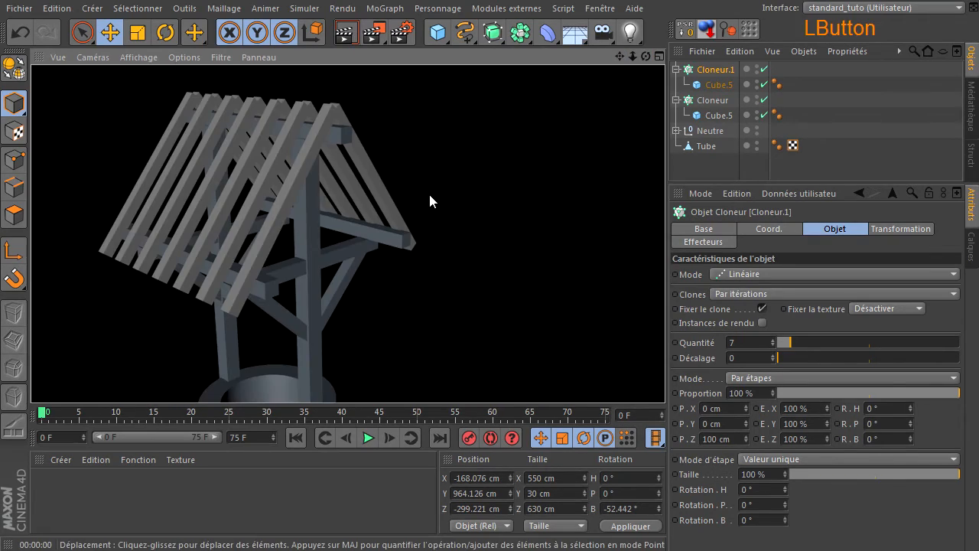
click(691, 169)
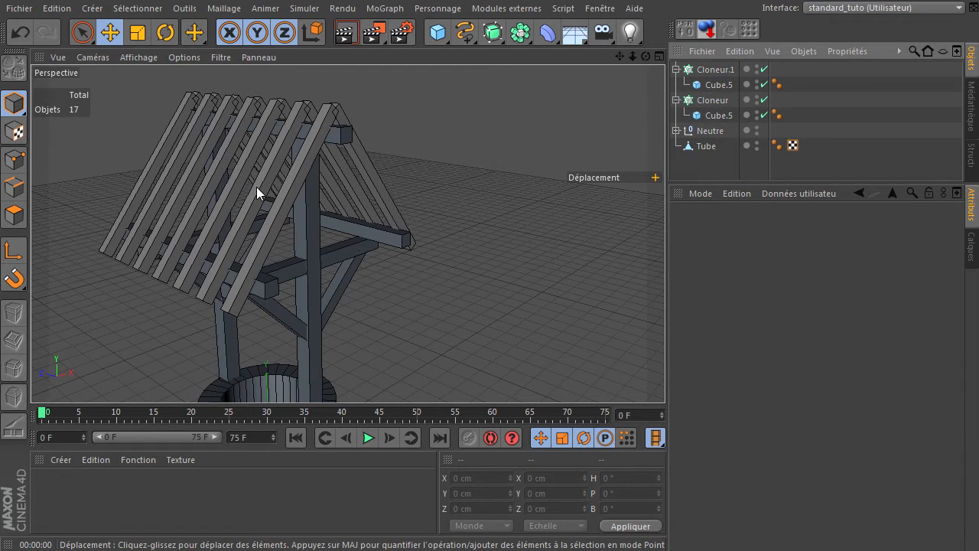
- Copy the rafter cube out of the original Cloner to the root level of the object hierarchy
click(719, 116)
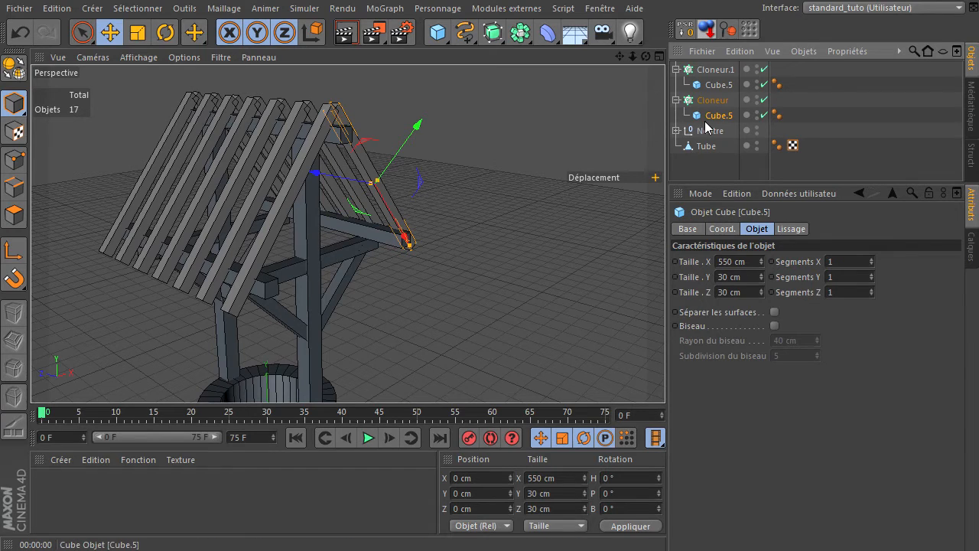
ctrl+click(712, 119)
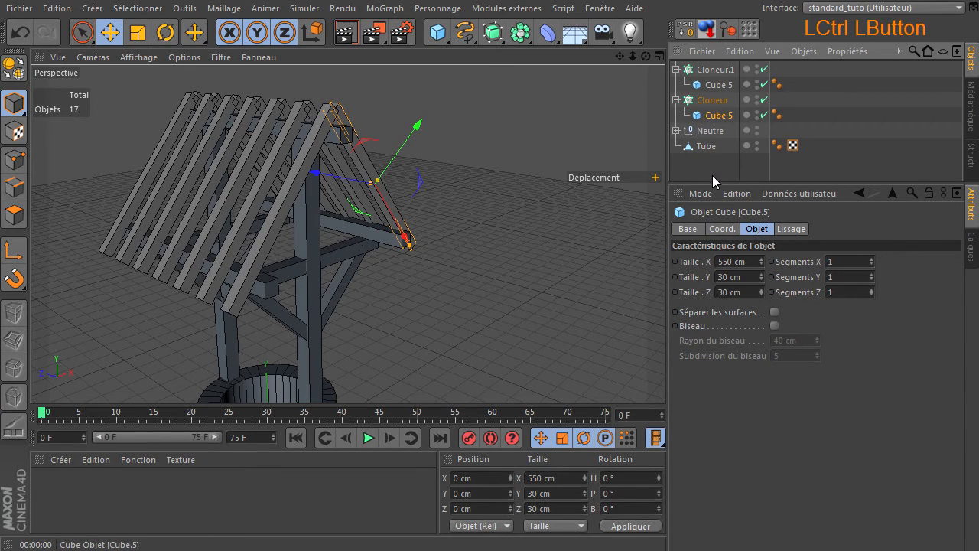
ctrl+drag(713, 175, 714, 174)
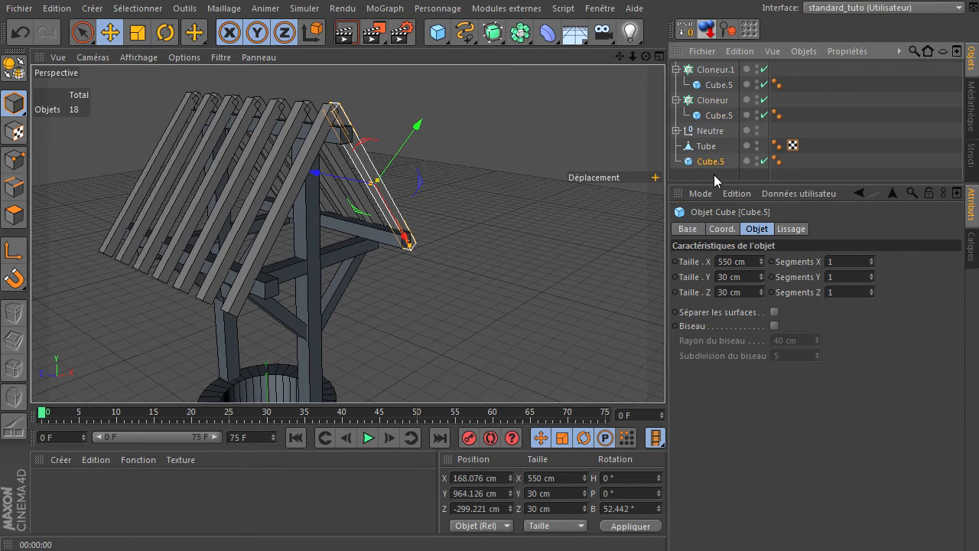
- Group both Cloners inside the Neutre null with the rest of the wooden structure
click(676, 100)
click(675, 70)
click(711, 70)
shift+drag(711, 84, 712, 101)
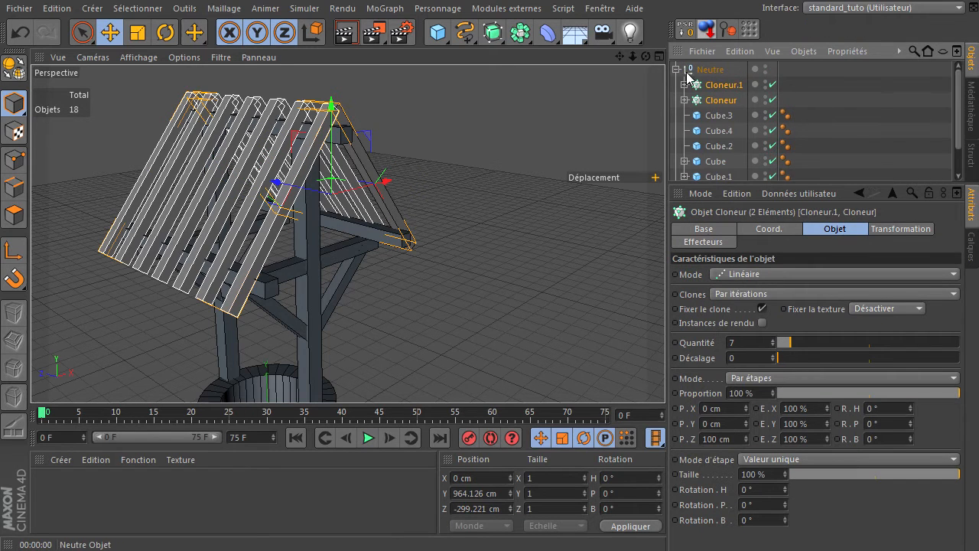
click(676, 70)
- Set the X size of the copied cube to 560 cm and then lengthen it to 570 cm
click(714, 100)
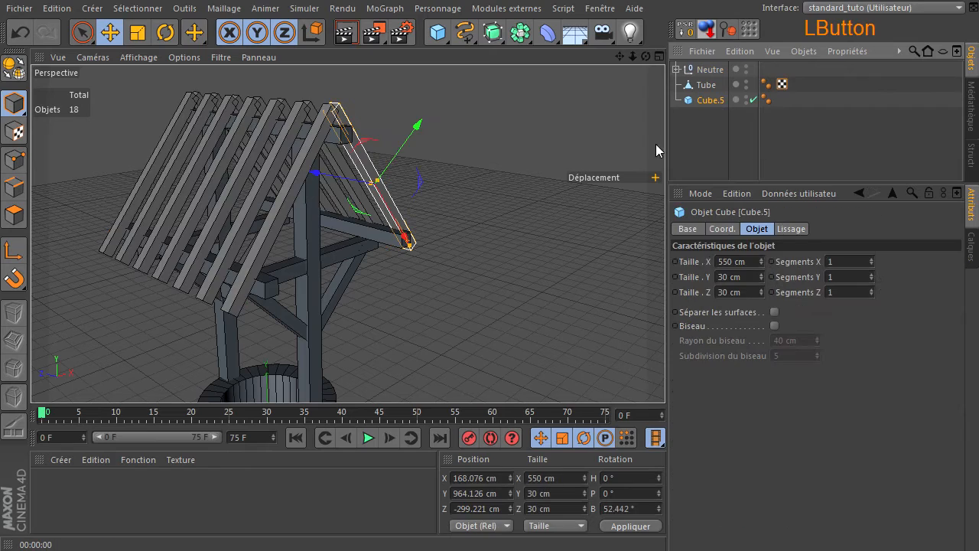
drag(645, 56, 674, 373)
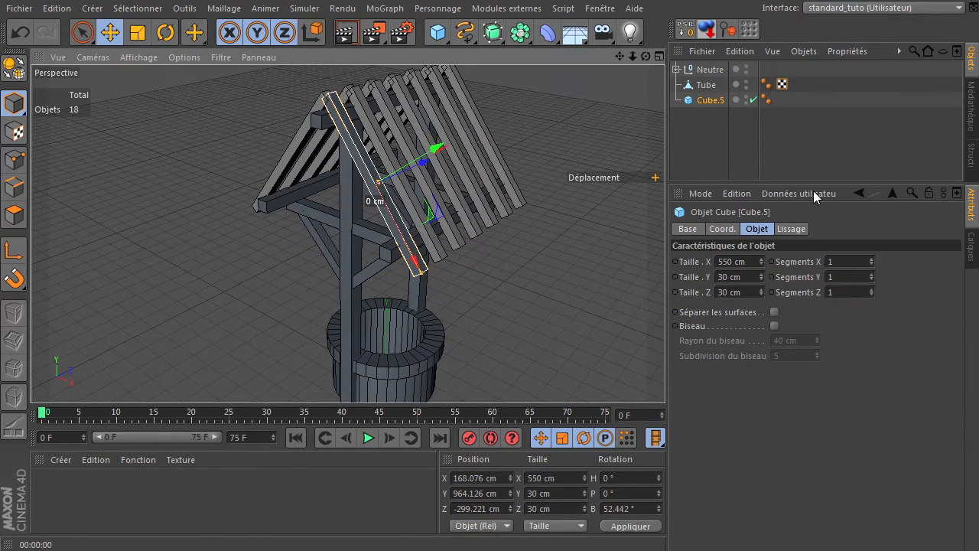
click(750, 262)
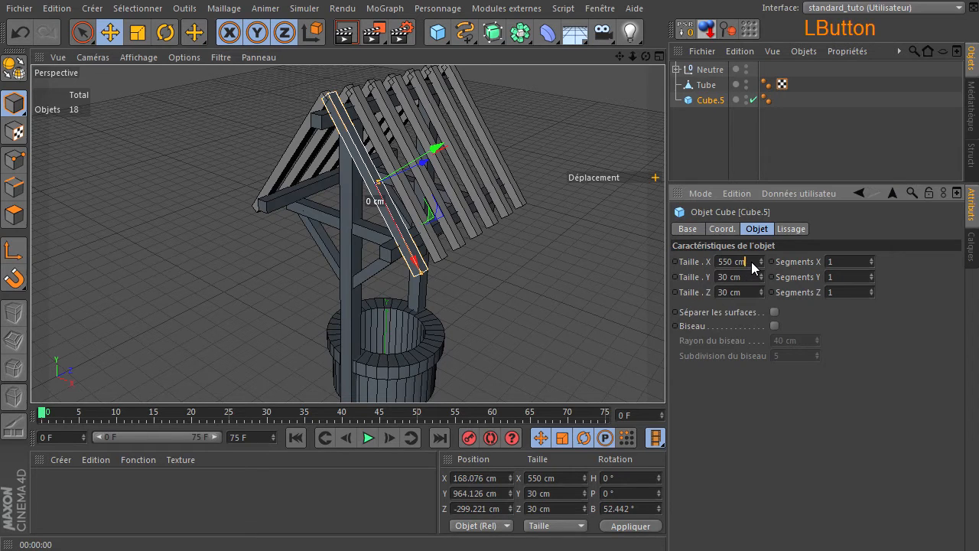
text(560)
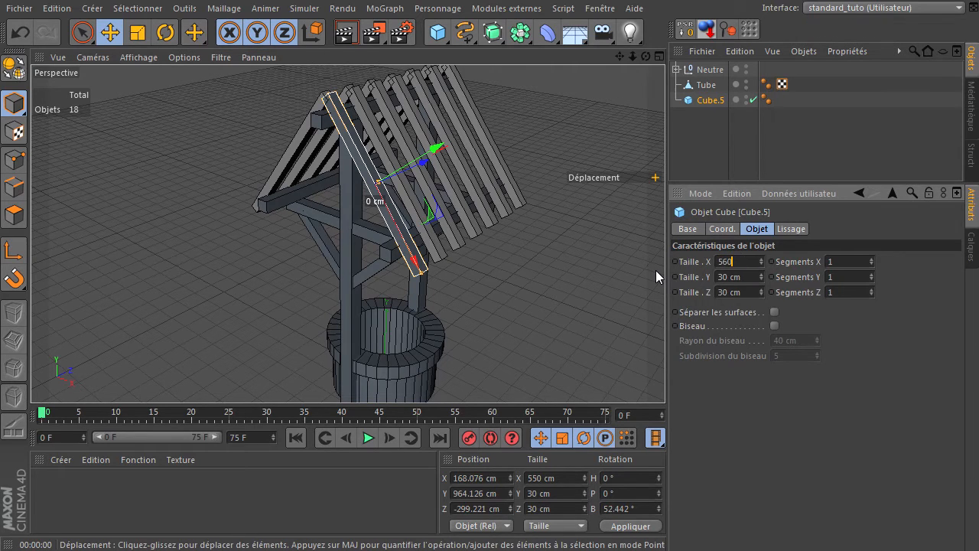
key(Return)
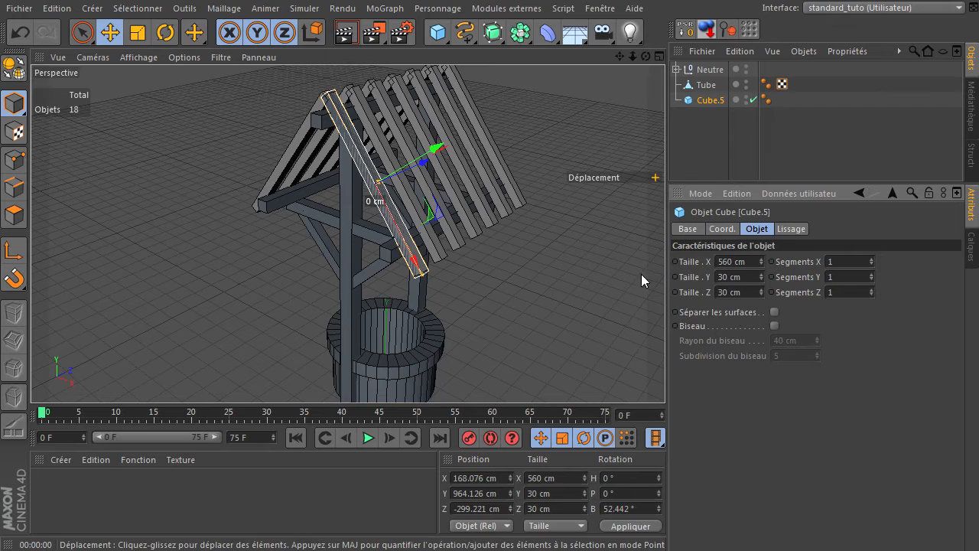
click(752, 265)
text(7)
key(BackSpace)
text(570)
key(Return)
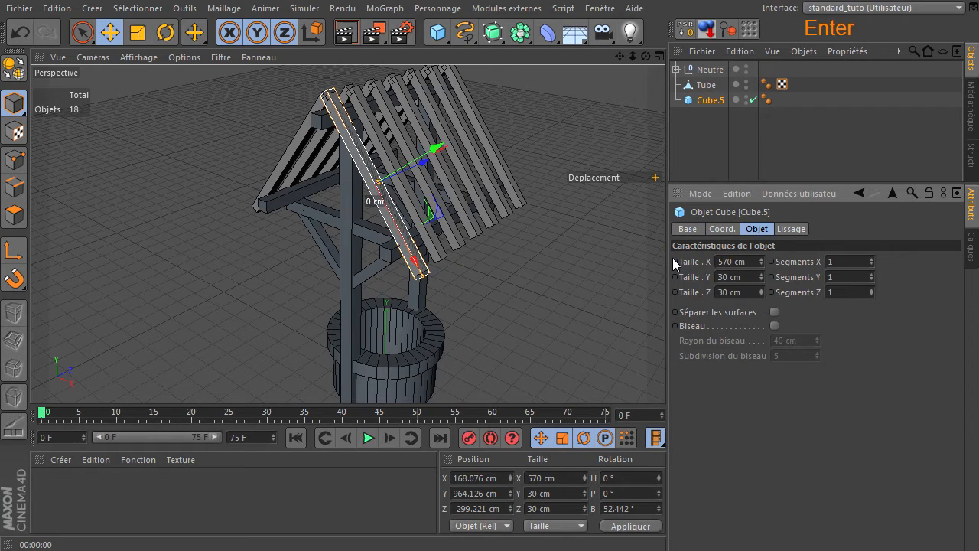
- Thin the copied cube to a Y size of 20 cm
click(748, 276)
text(20)
key(Return)
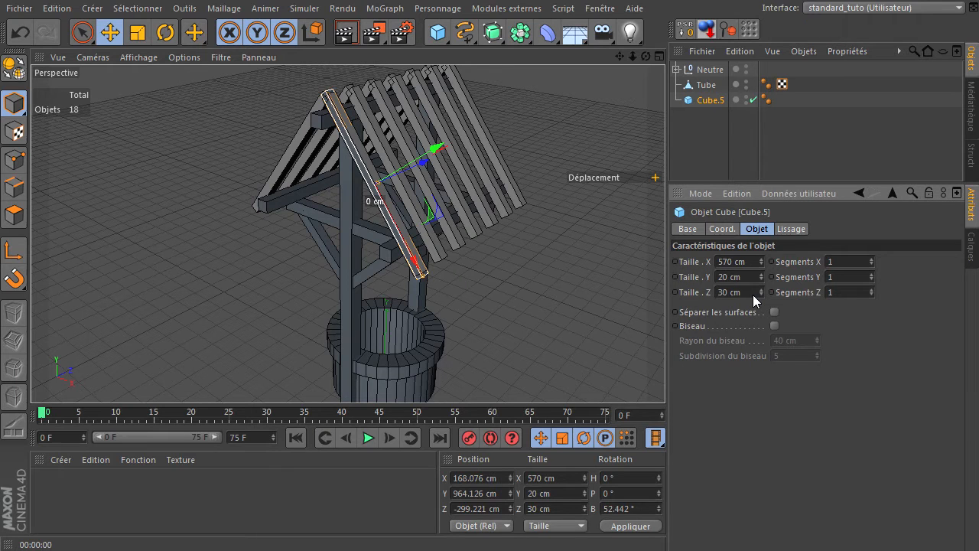
- In the right view, widen the cube to a Z size of 600 cm and centre it over the rafters at about Z 2 cm
middle_click(404, 222)
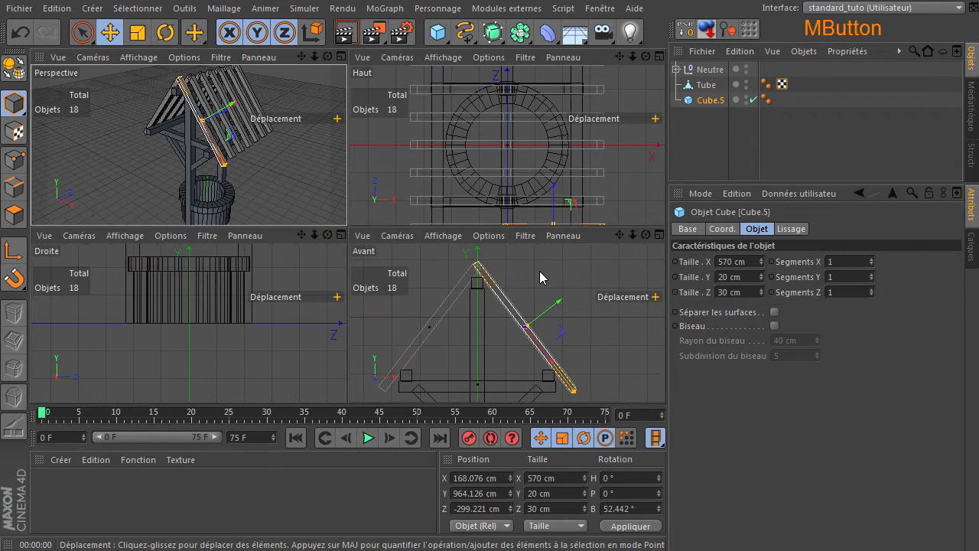
scroll(227, 283, down, 5)
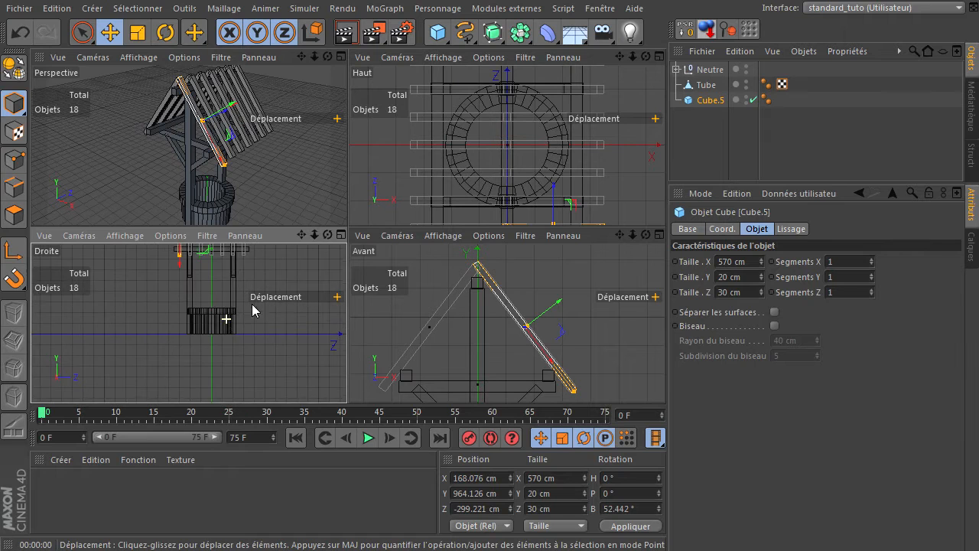
drag(302, 235, 347, 398)
middle_click(208, 274)
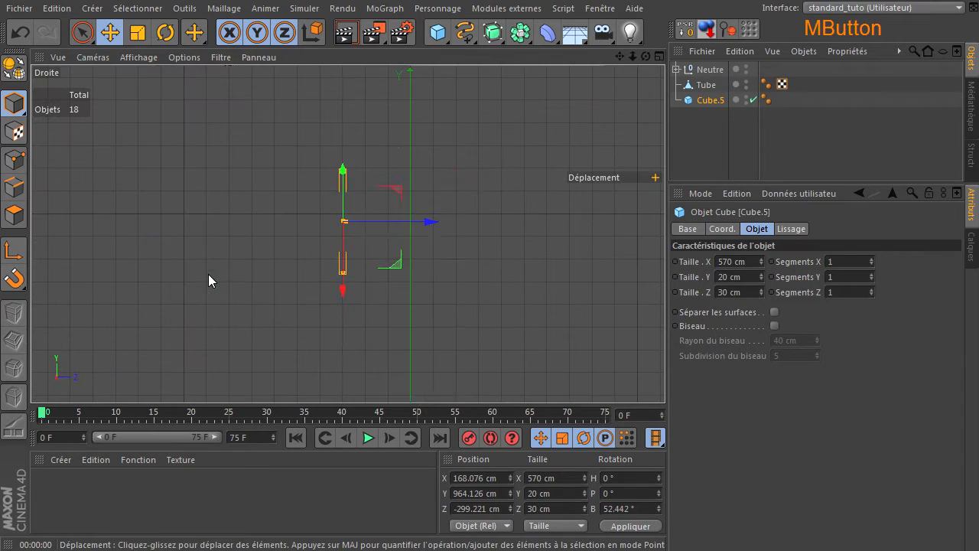
drag(620, 56, 658, 368)
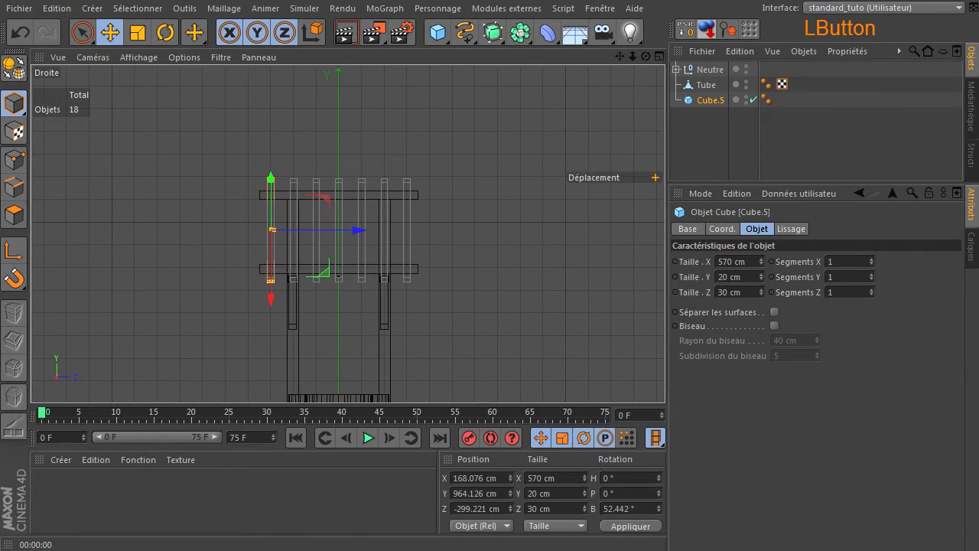
scroll(357, 372, up, 3)
drag(761, 292, 755, 295)
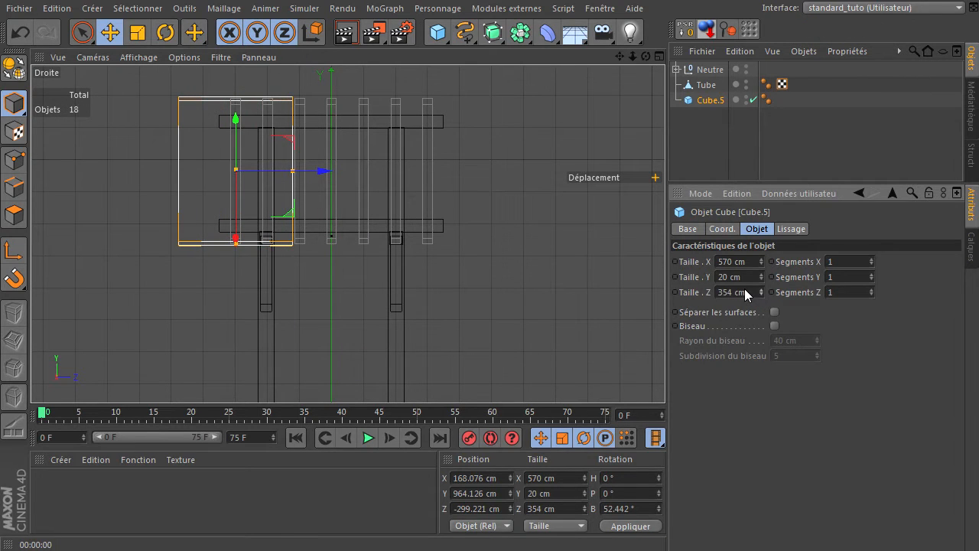
click(744, 290)
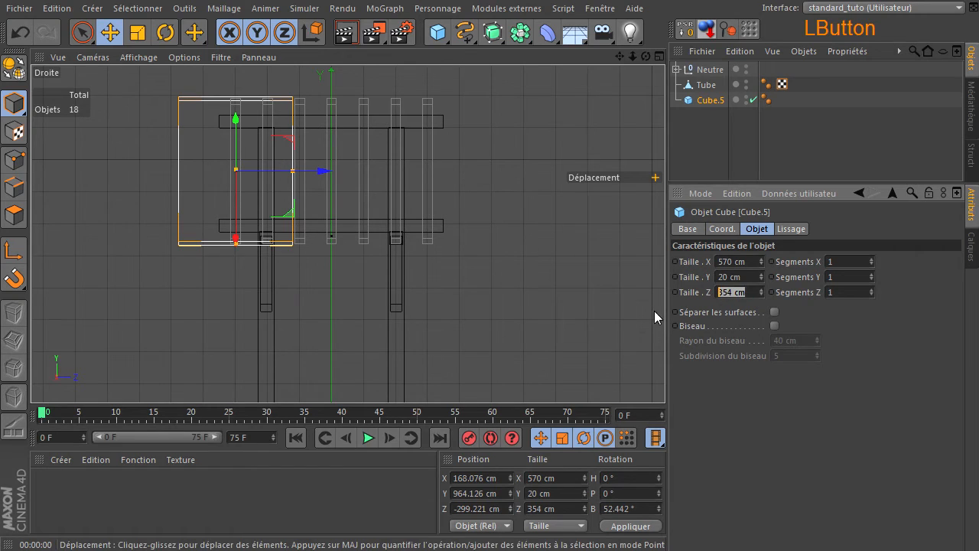
text(600)
key(Return)
drag(322, 175, 417, 184)
- Set the roof panel's Z size to 700 cm and then widen it to 750 cm to overhang the beams
click(734, 292)
text(7)
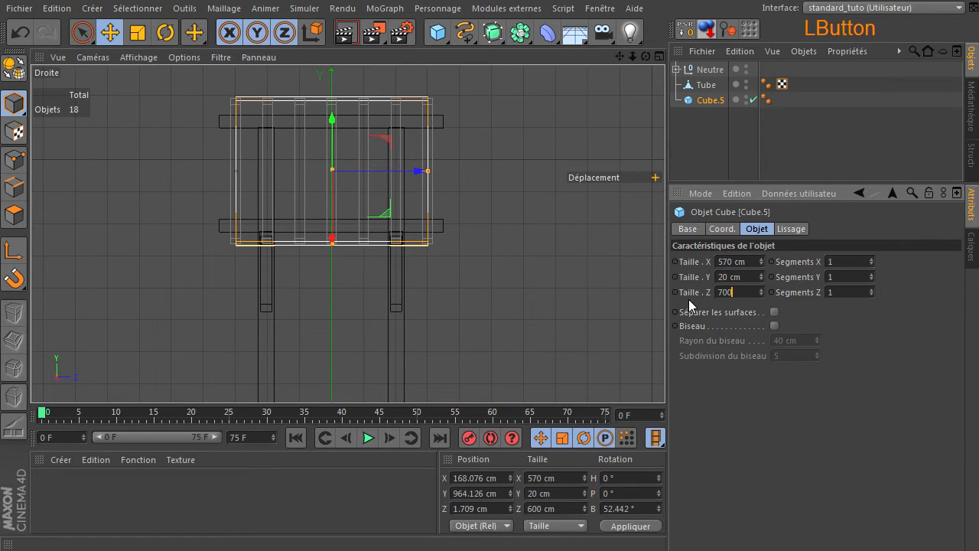
text(00)
key(Return)
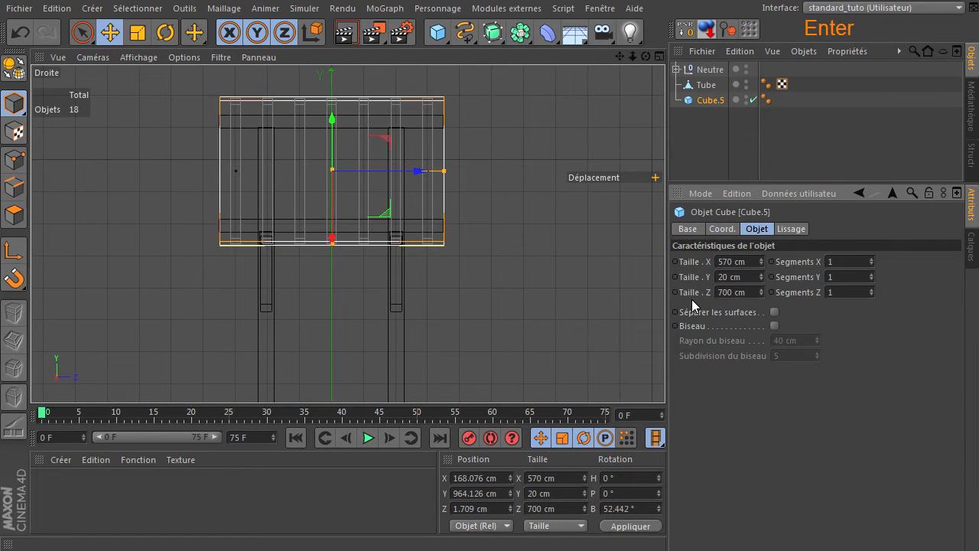
click(746, 293)
text(750)
key(Return)
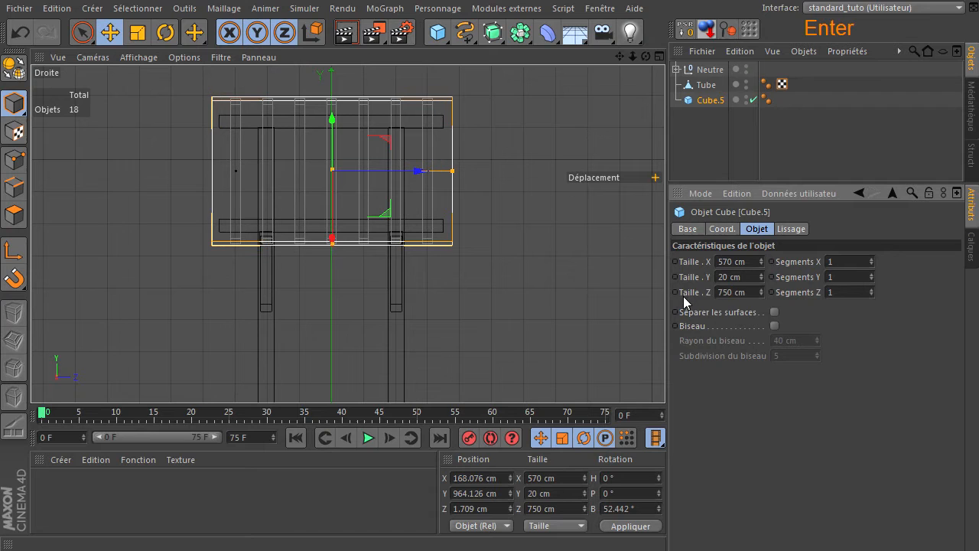
- In the front view, move the roof panel outward off the rafters to about X 192 cm, Y 977 cm
middle_click(435, 211)
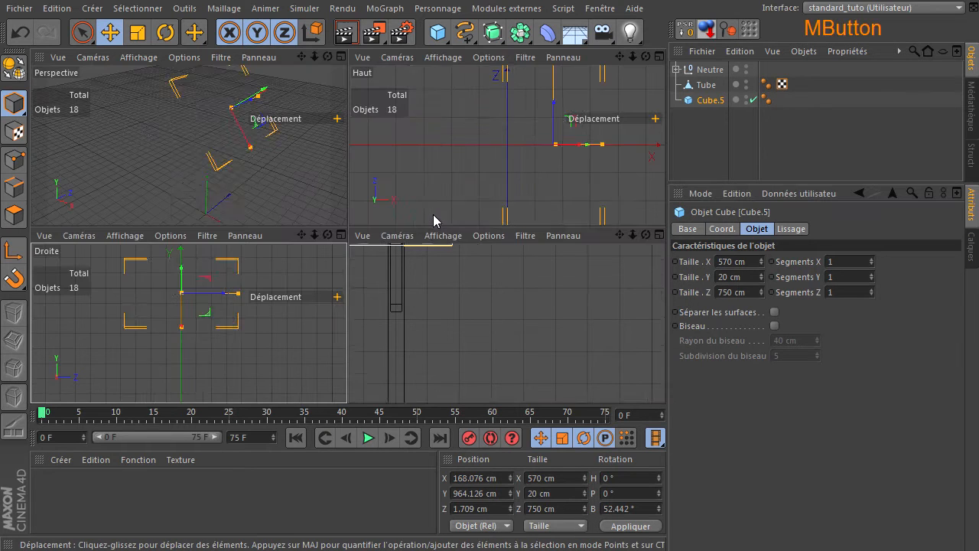
middle_click(294, 140)
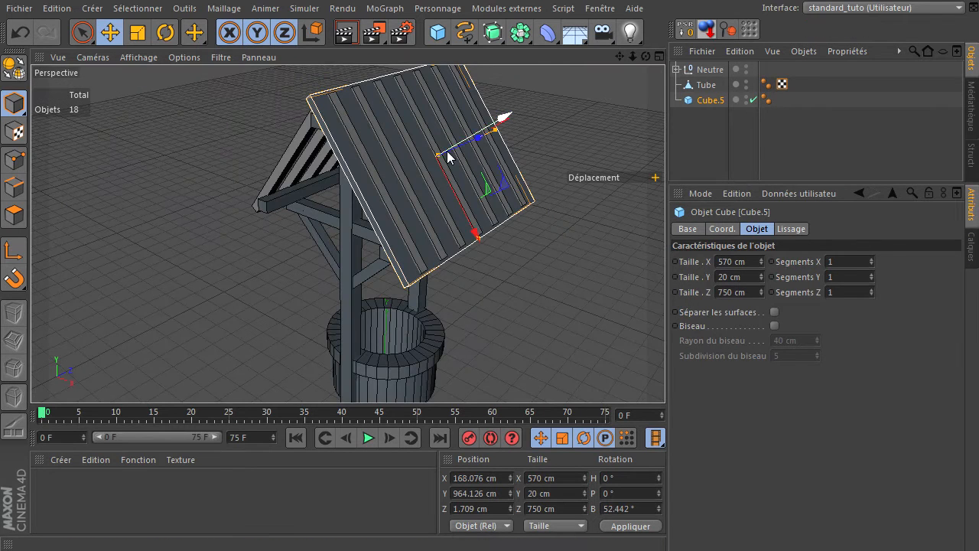
middle_click(388, 171)
middle_click(542, 271)
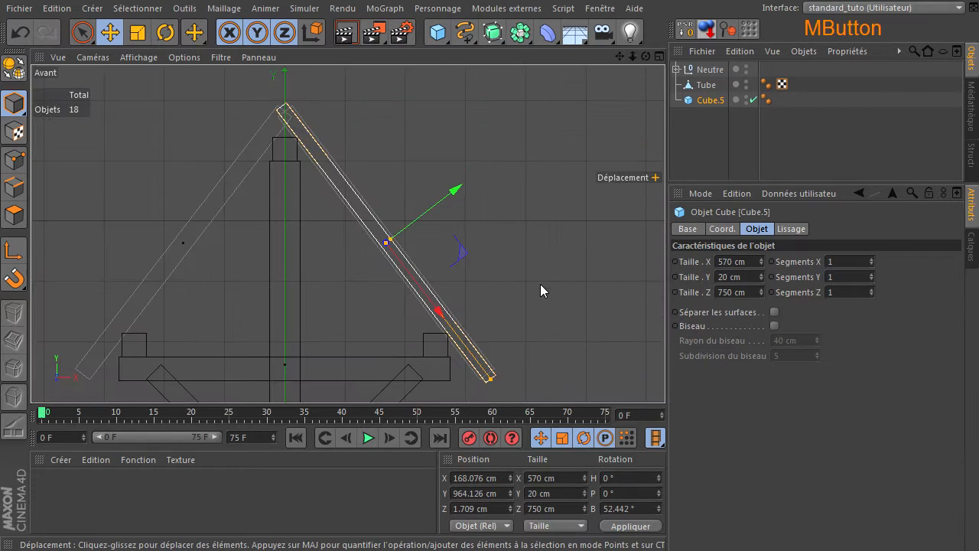
mouse_move(455, 204)
mouse_down()
mouse_move(468, 199)
mouse_move(453, 193)
mouse_up()
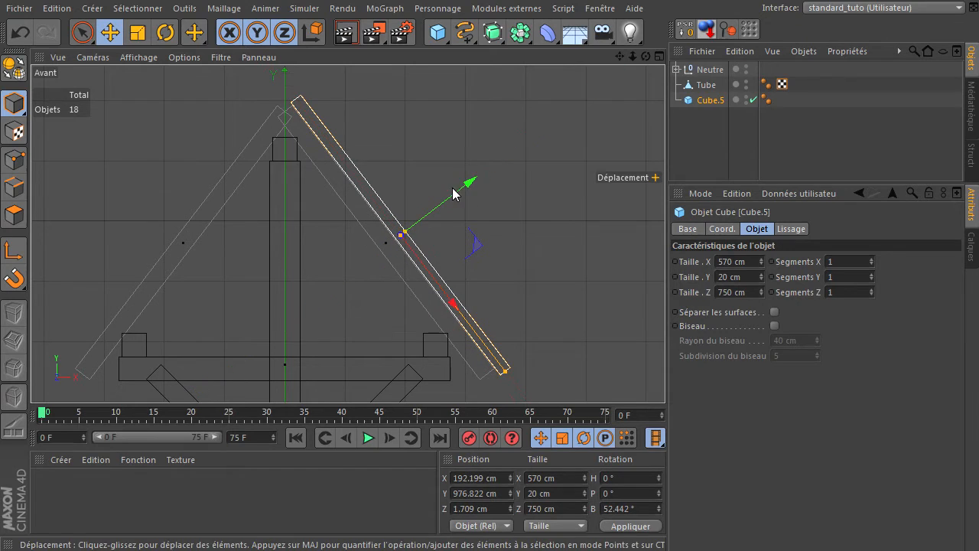
- Undo the roof panel's last shift and reposition it closer to the rafters at about X 184 cm, Y 976 cm
click(20, 33)
mouse_move(452, 192)
mouse_down()
mouse_move(469, 178)
mouse_move(461, 190)
mouse_up()
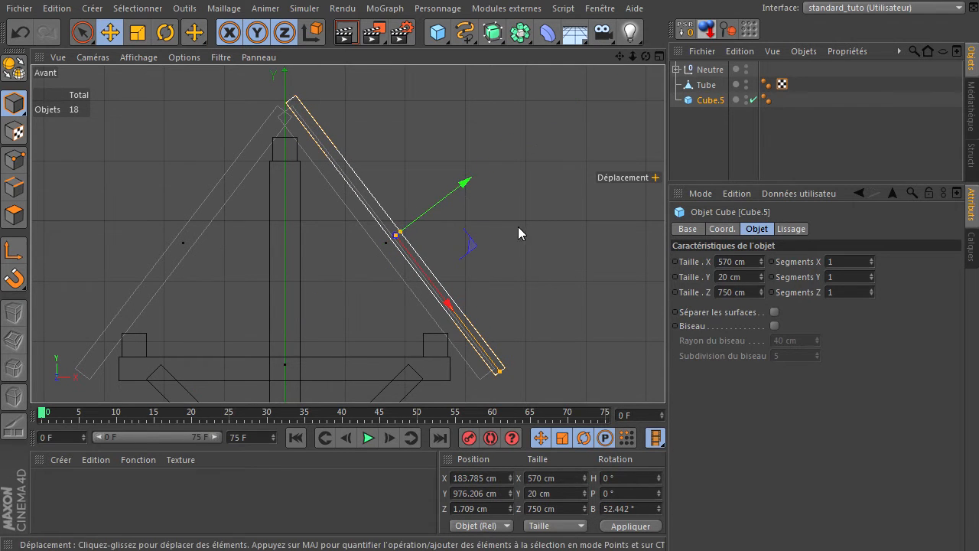
- Duplicate the roof panel and set the copy's B rotation to -52.442° so it slopes the opposite way
middle_click(524, 233)
middle_click(291, 146)
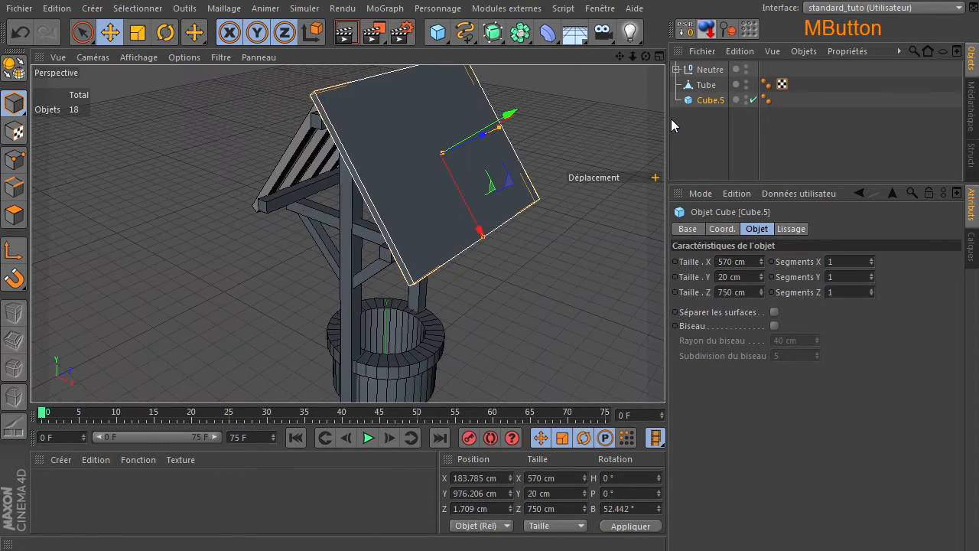
drag(647, 57, 706, 138)
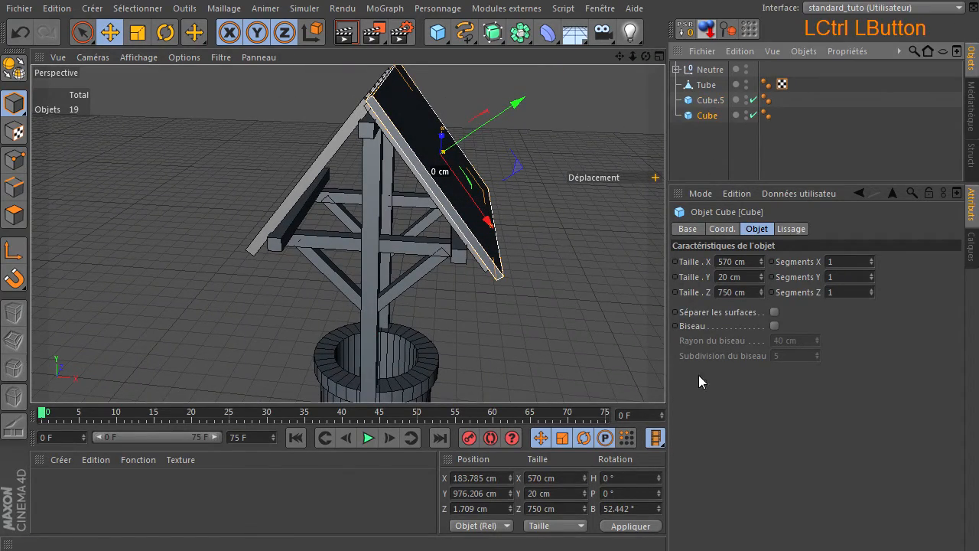
click(647, 509)
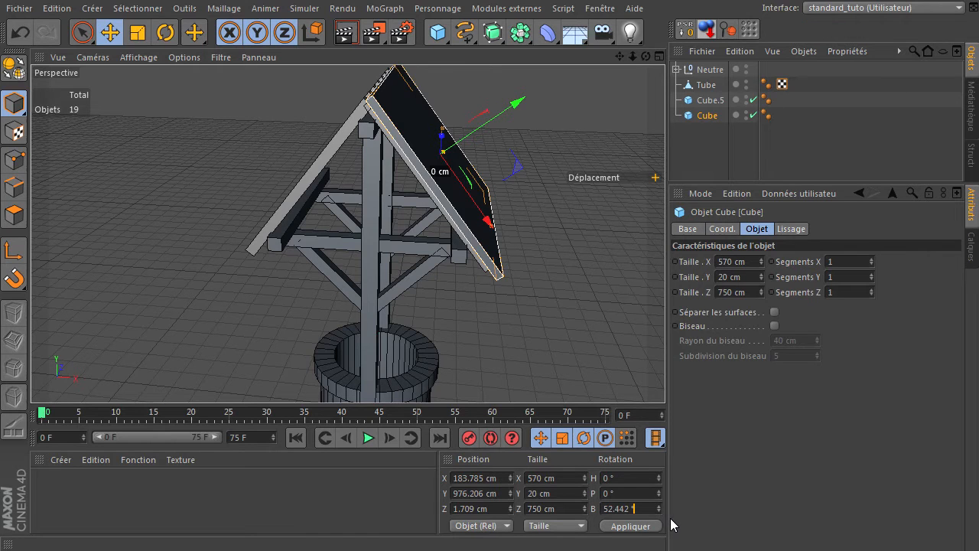
key(Home)
text(-)
key(Return)
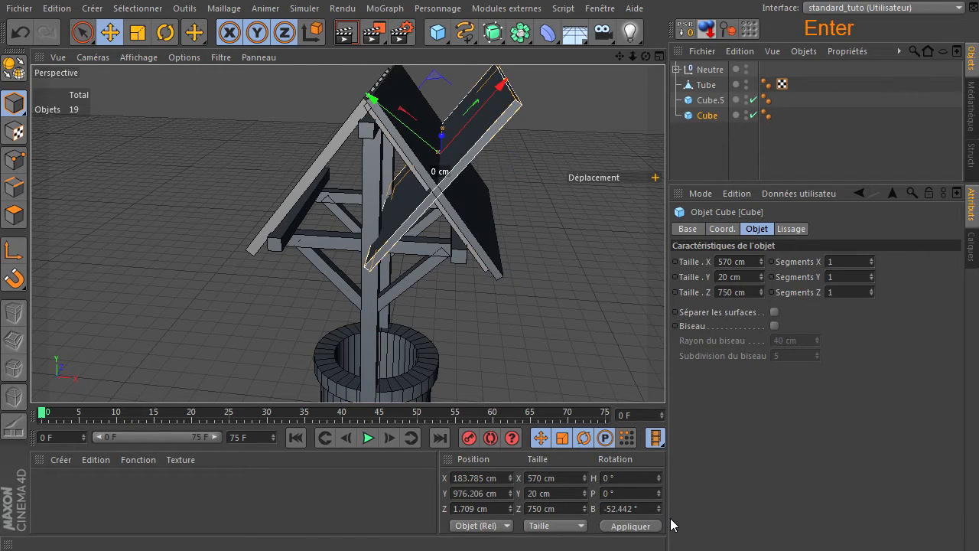
- Set the copied roof panel's X position to -183.785 cm to cover the opposite roof slope, and deselect it
click(486, 477)
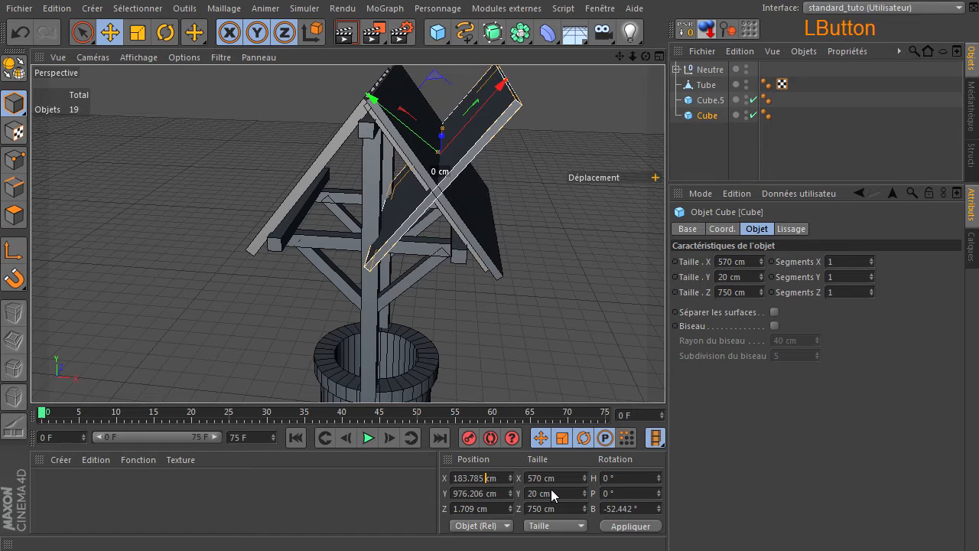
key(Home)
text(-)
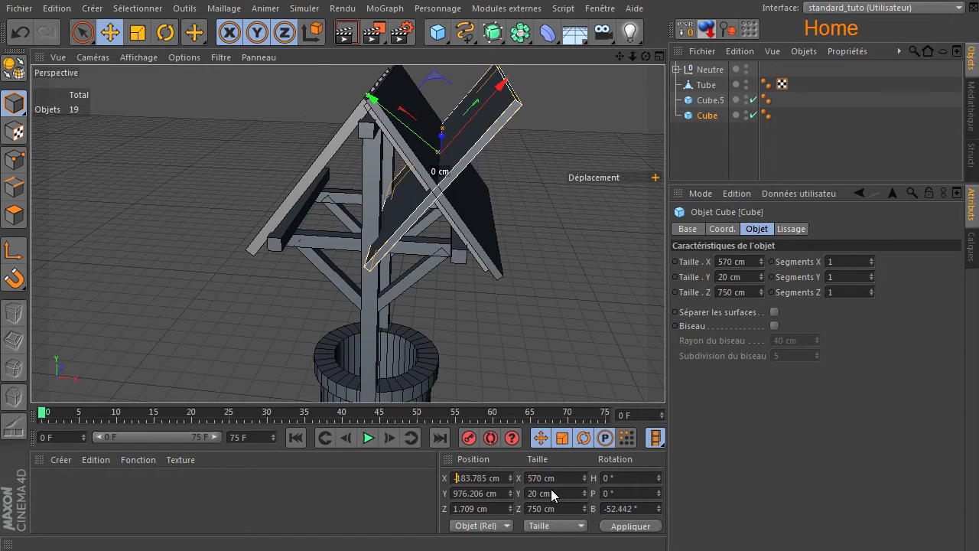
key(Return)
click(517, 312)
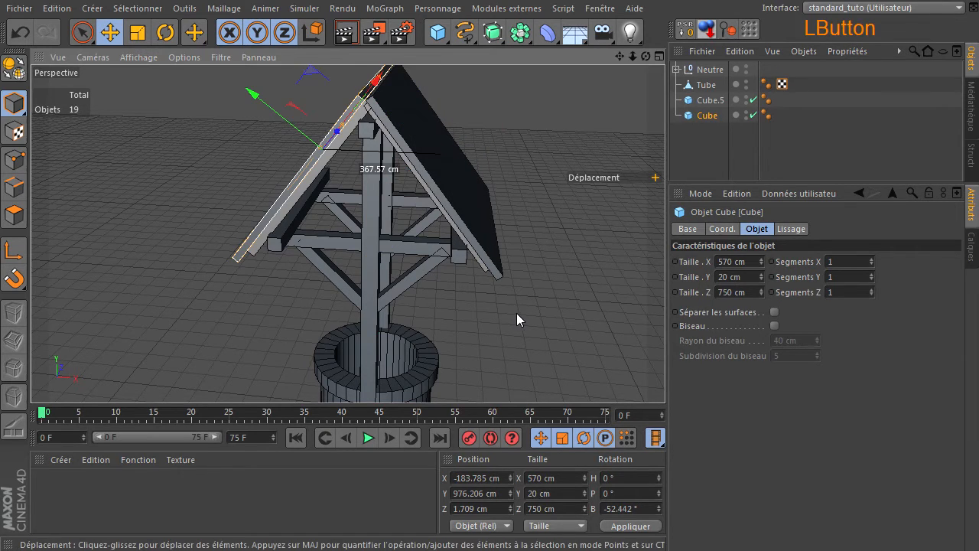
- Switch to the browser to examine the roof ridge in the wishing well reference photos, and return to Cinema 4D
drag(643, 55, 326, 57)
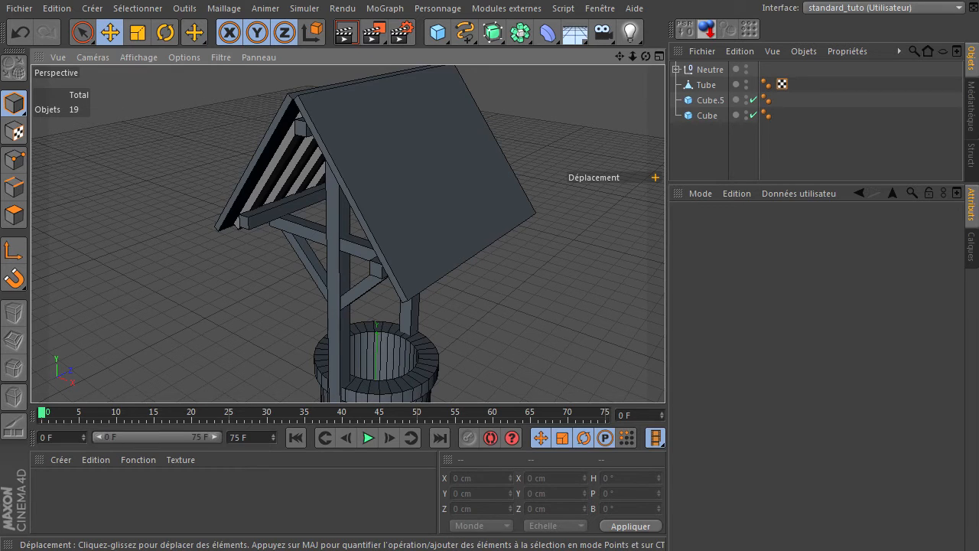
click(438, 32)
key(alt+Tab)
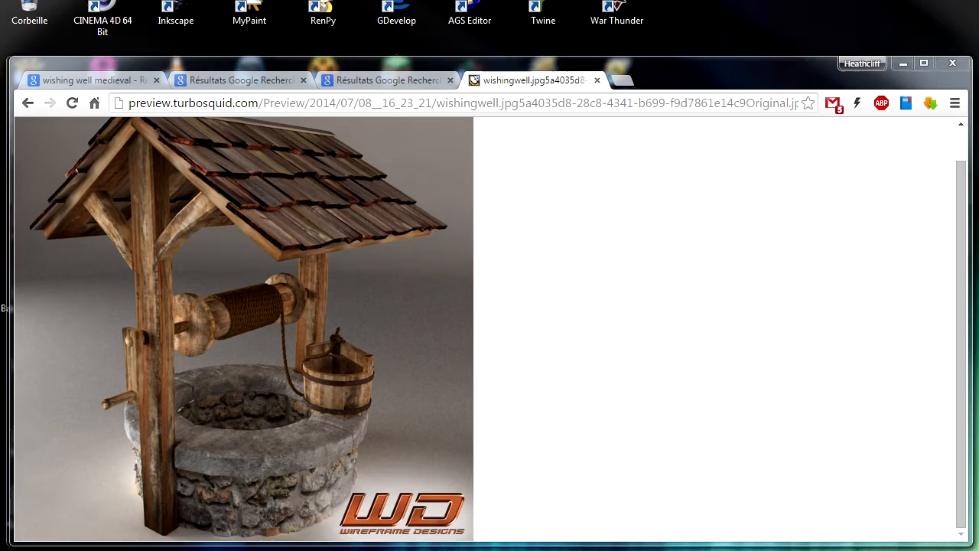
click(959, 147)
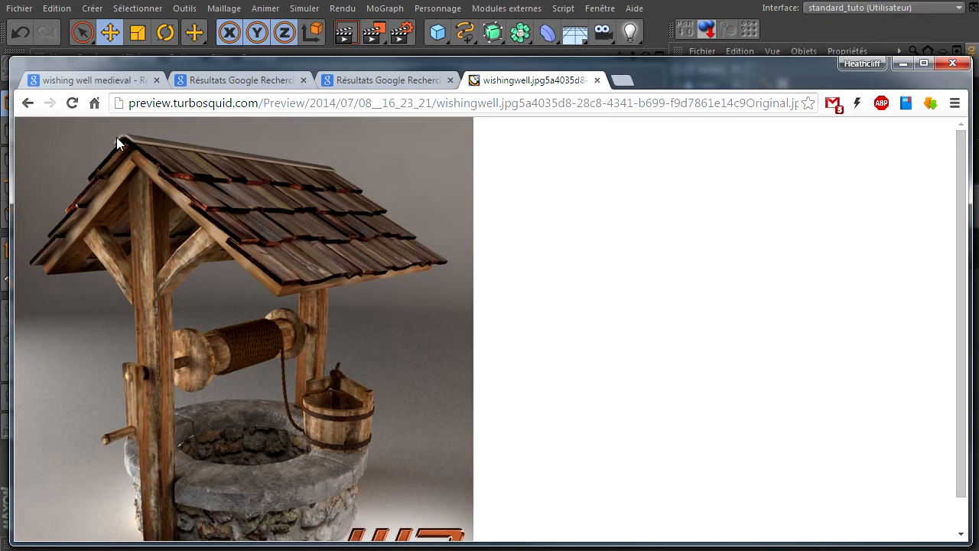
click(389, 81)
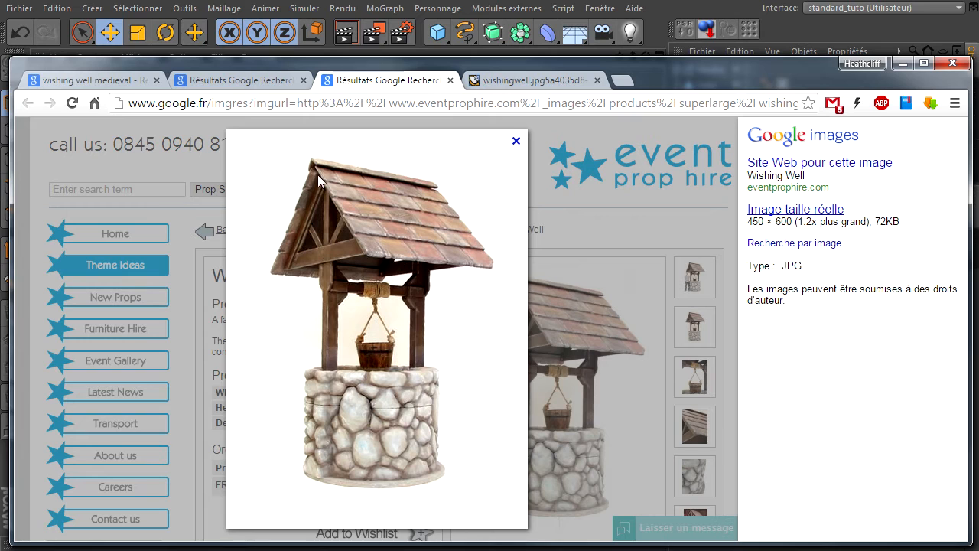
click(242, 80)
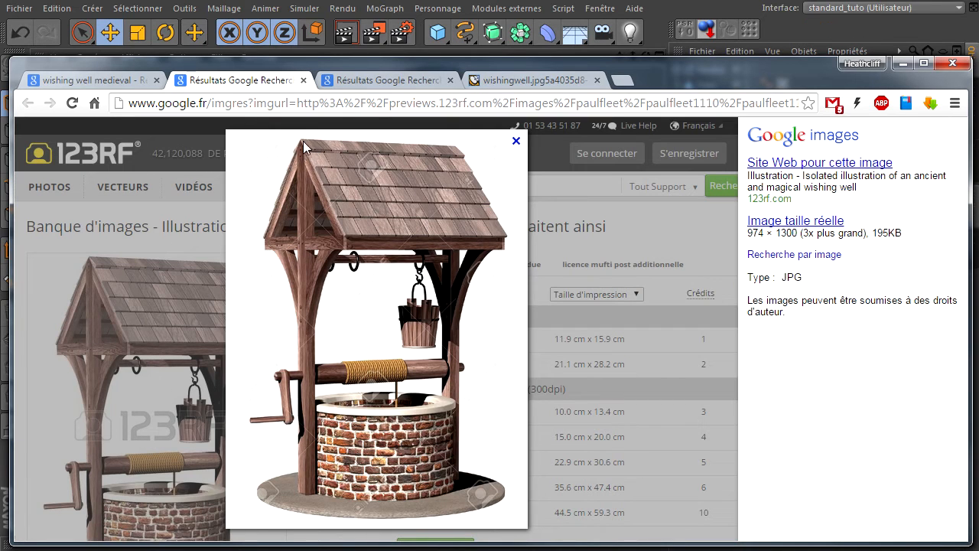
click(581, 82)
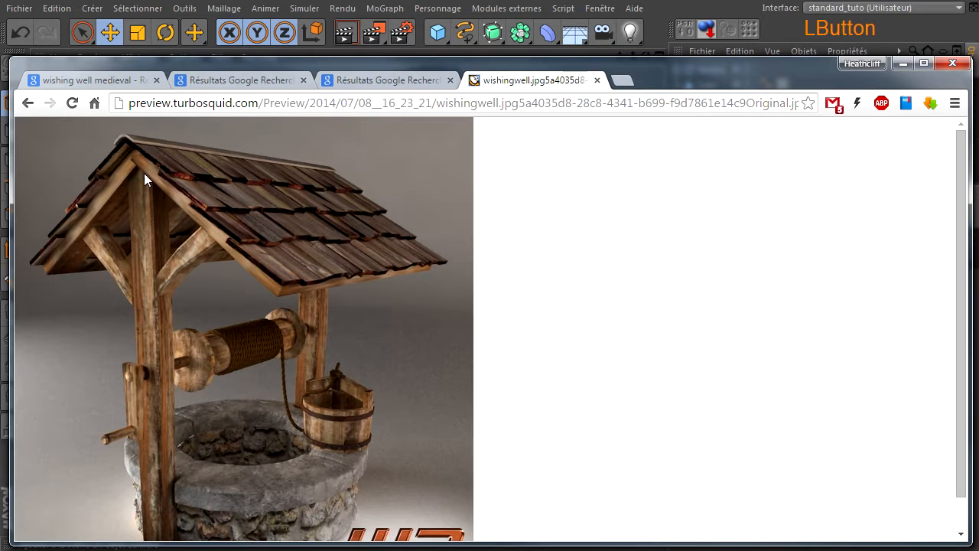
click(660, 10)
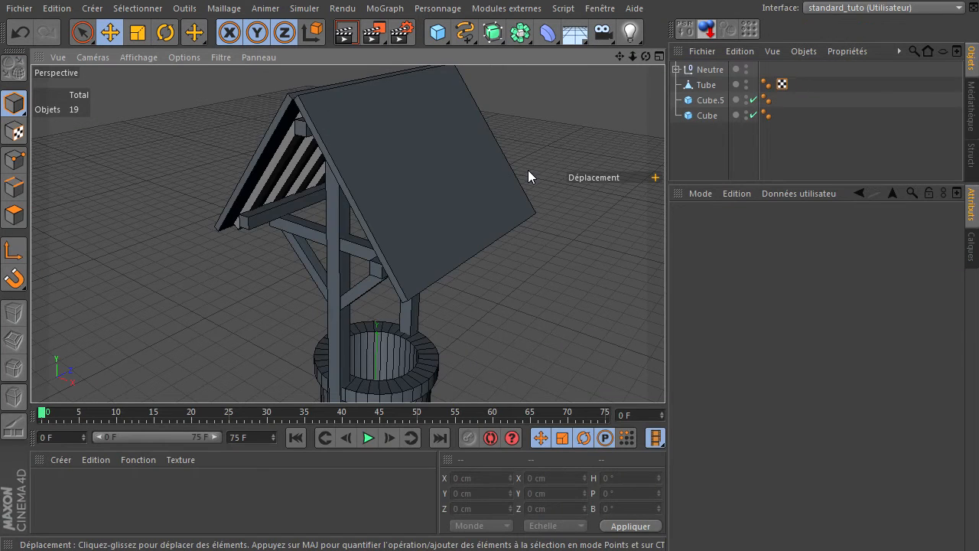
- Duplicate the second roof panel and reduce the copy's X and Z sizes to 20 cm for a ridge piece
click(710, 116)
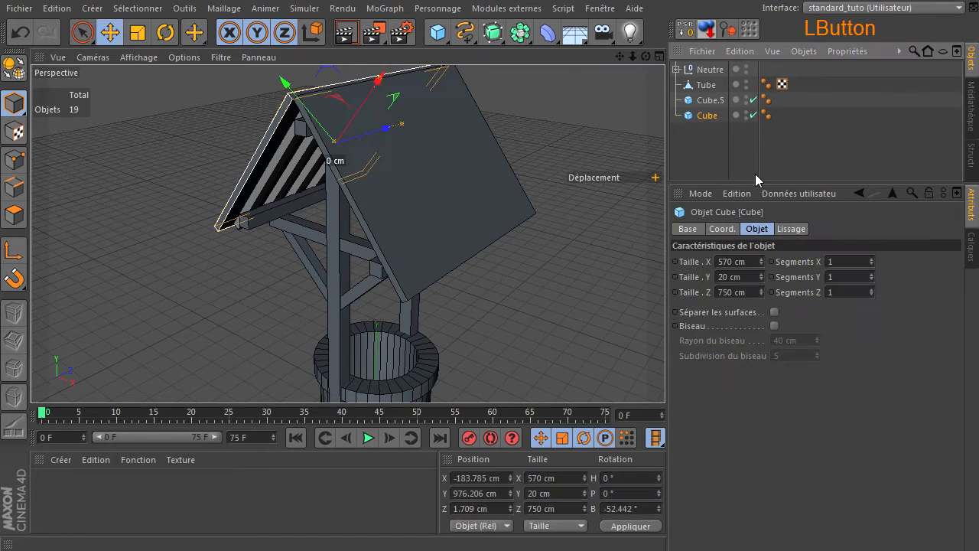
ctrl+drag(709, 121, 711, 146)
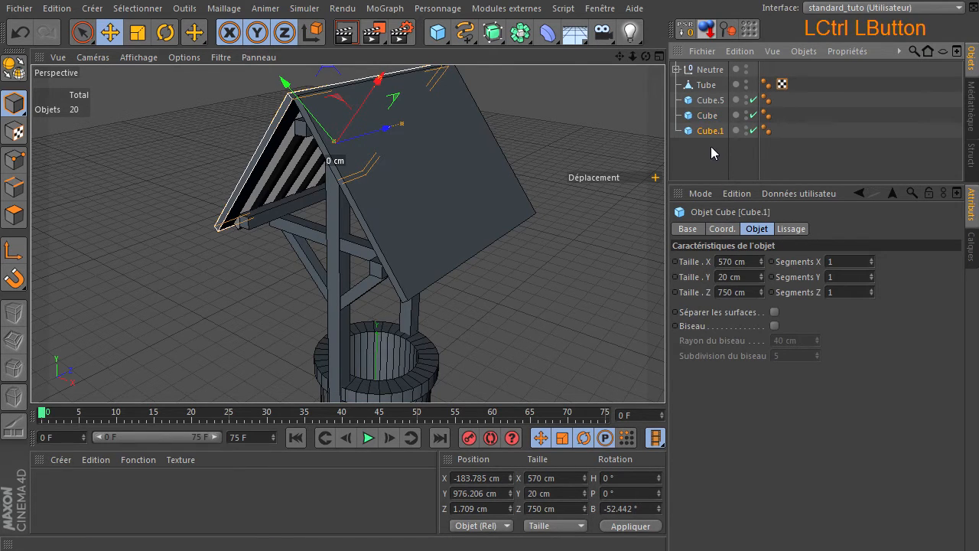
click(741, 292)
text(20)
click(747, 261)
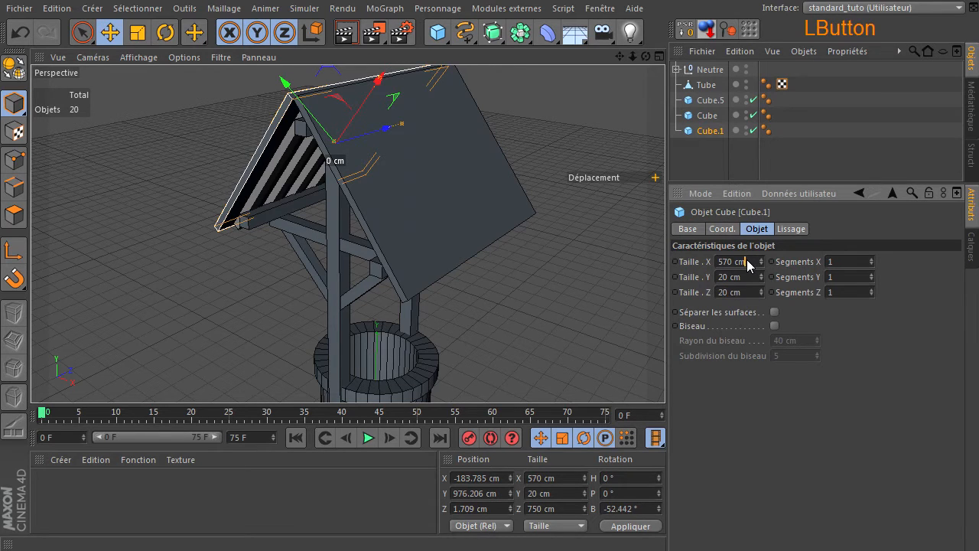
text(20)
key(Return)
- In the front view, move the small cube up along the slope to the roof ridge at about X 0 cm, Y 1215 cm
middle_click(574, 255)
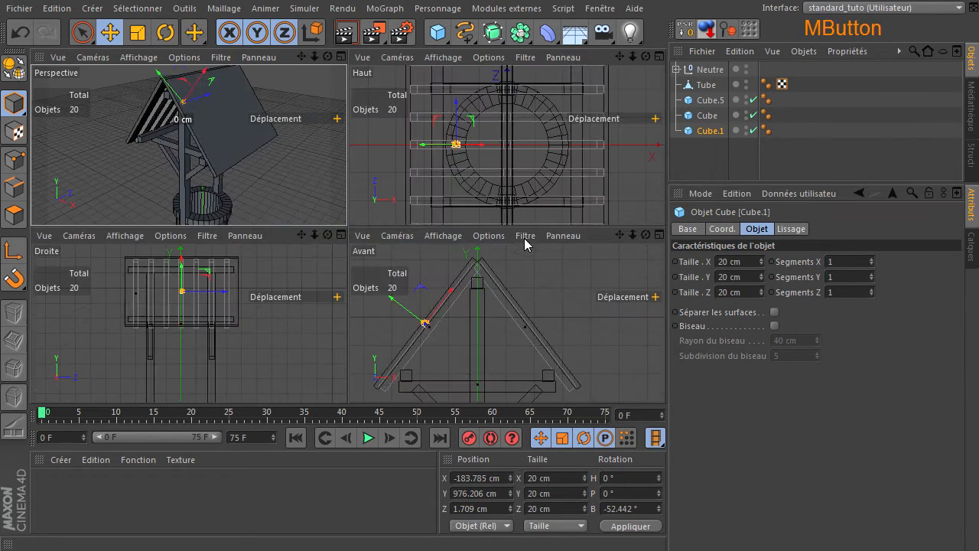
middle_click(480, 295)
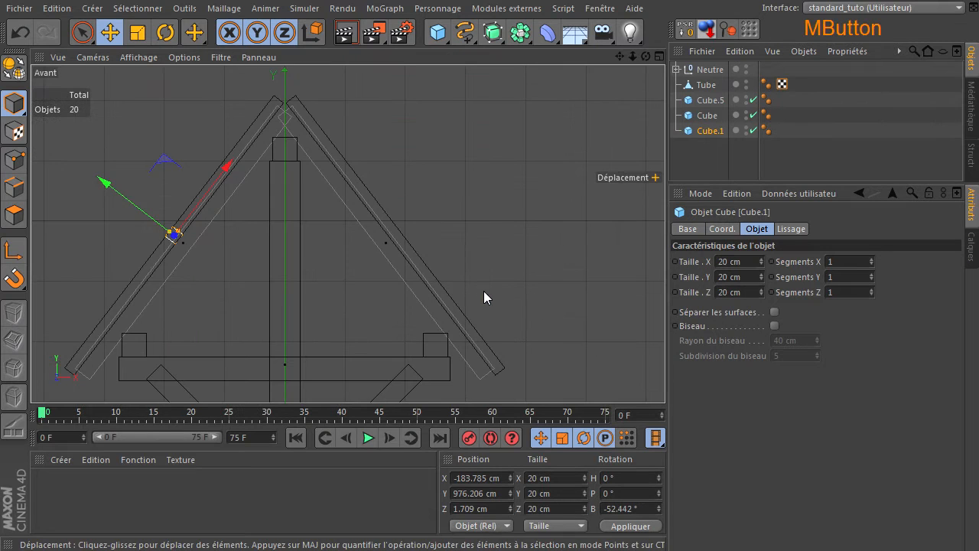
mouse_move(224, 168)
mouse_down()
mouse_move(345, 92)
mouse_move(375, 54)
mouse_move(219, 171)
mouse_up()
scroll(259, 116, up, 5)
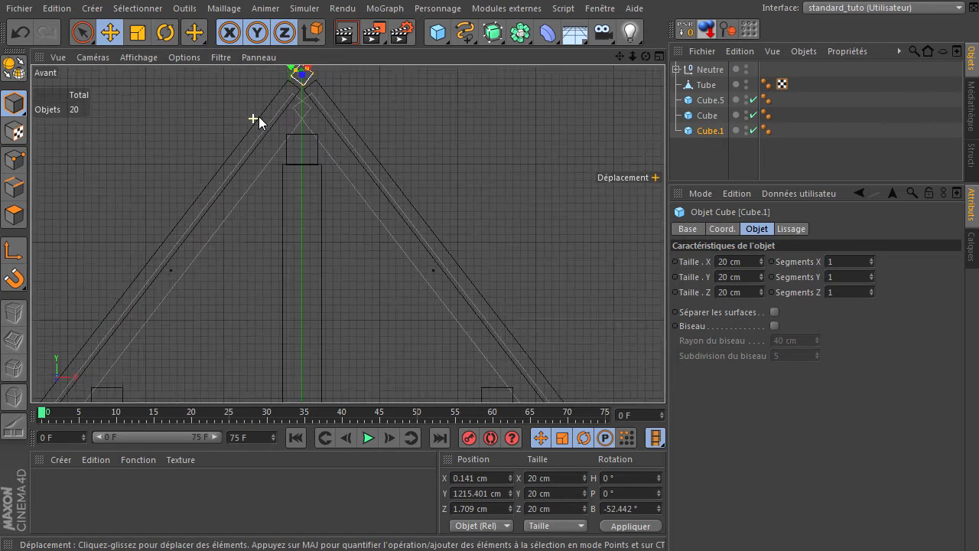
drag(618, 61, 665, 375)
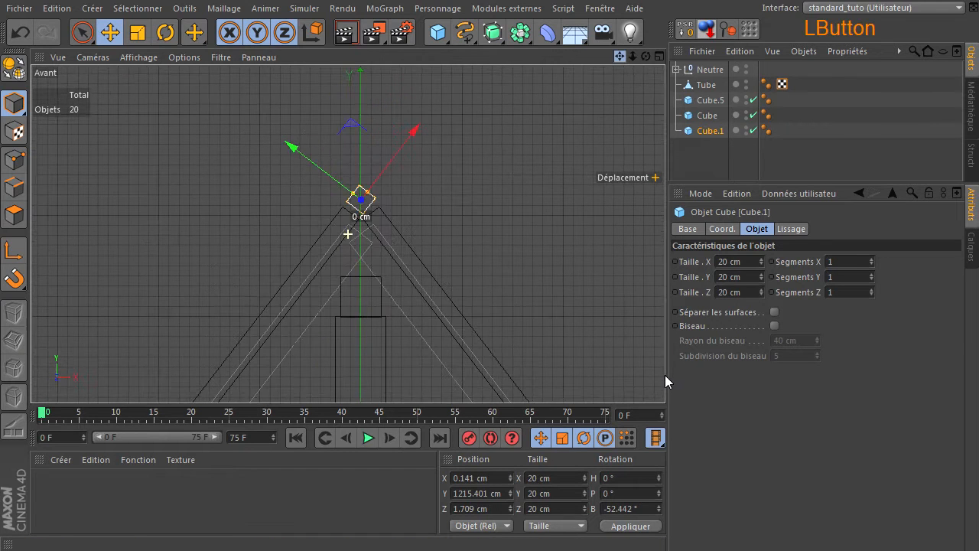
- Set the ridge cube's B rotation to 45° and check how it sits between the two roof panels
drag(637, 509, 482, 513)
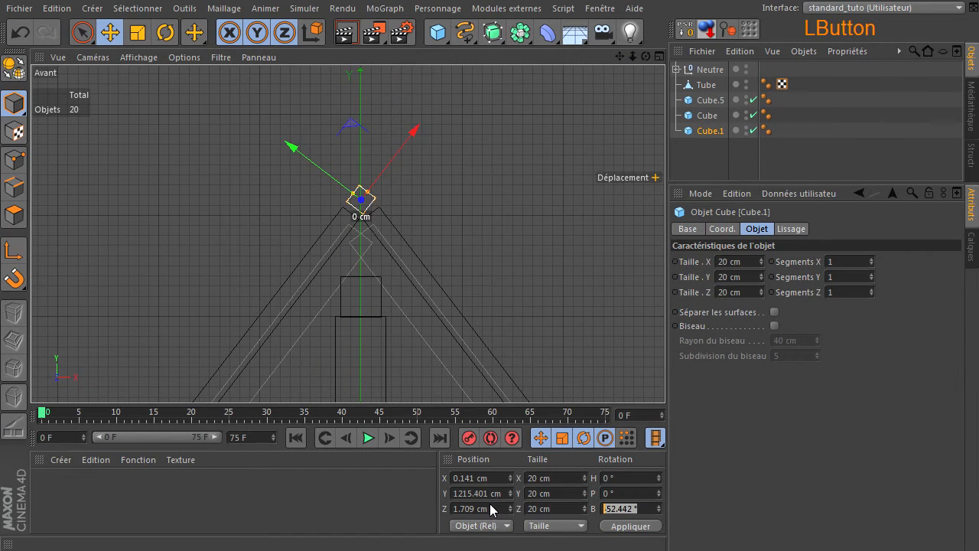
text(45)
key(Return)
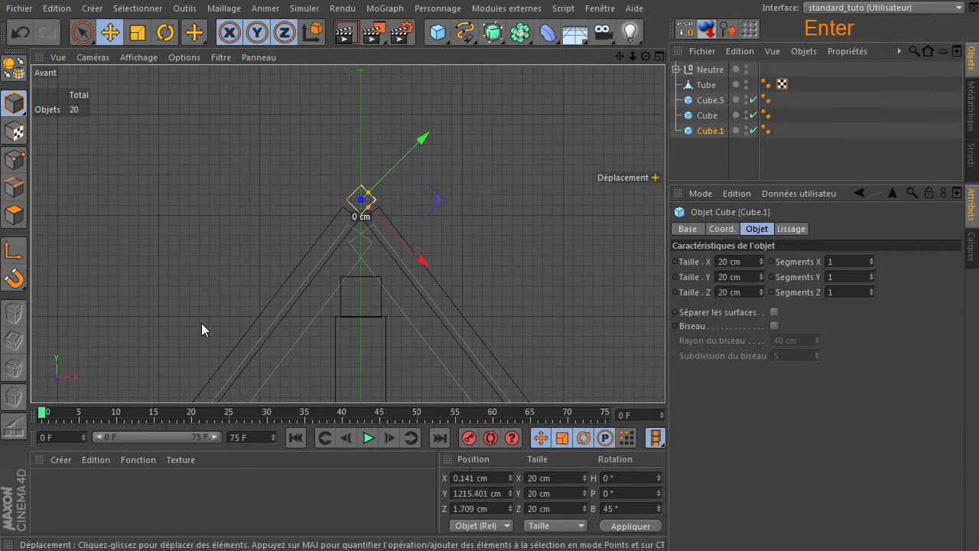
scroll(344, 200, up, 4)
scroll(343, 200, up, 3)
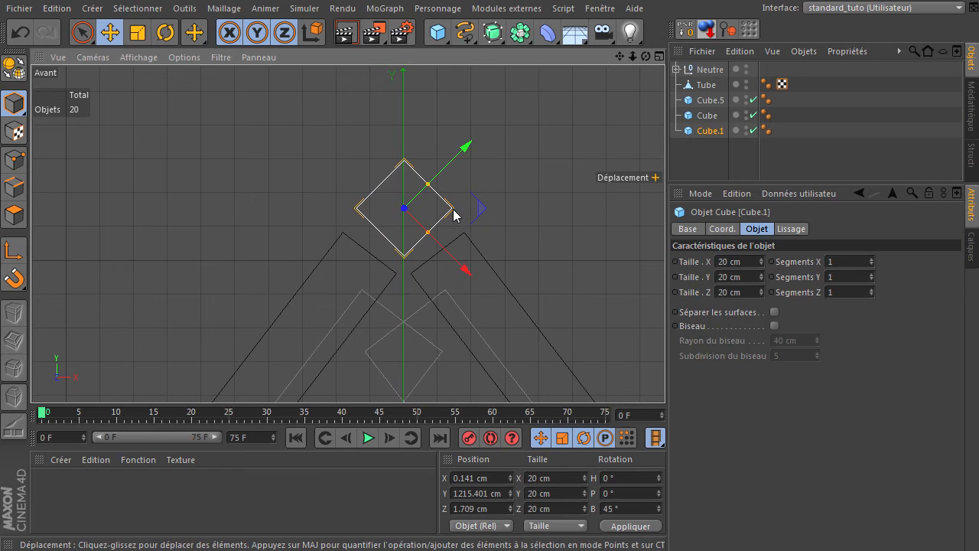
- In the right view, lengthen the ridge cube to a Z size of 750 cm, try 780 cm, and settle on 770 cm
middle_click(358, 187)
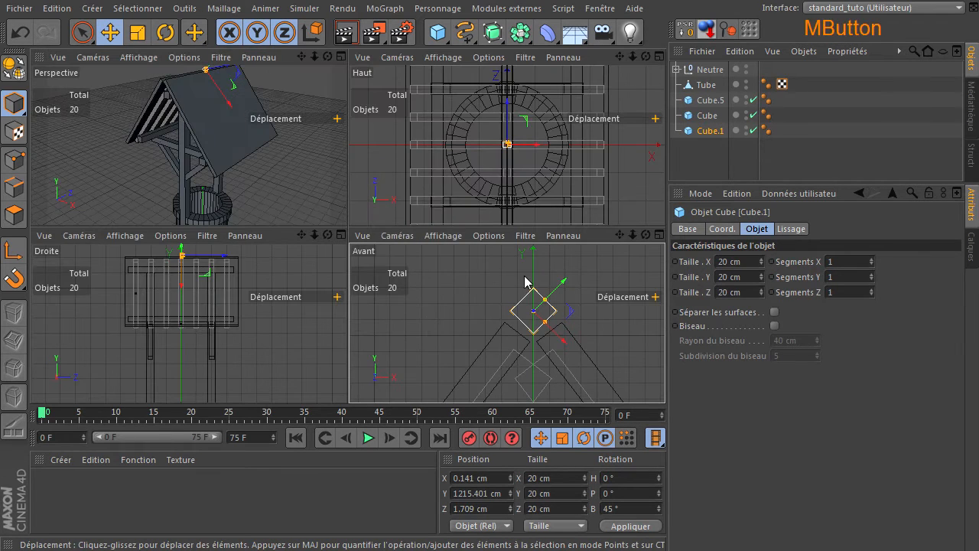
middle_click(216, 259)
drag(619, 57, 580, 76)
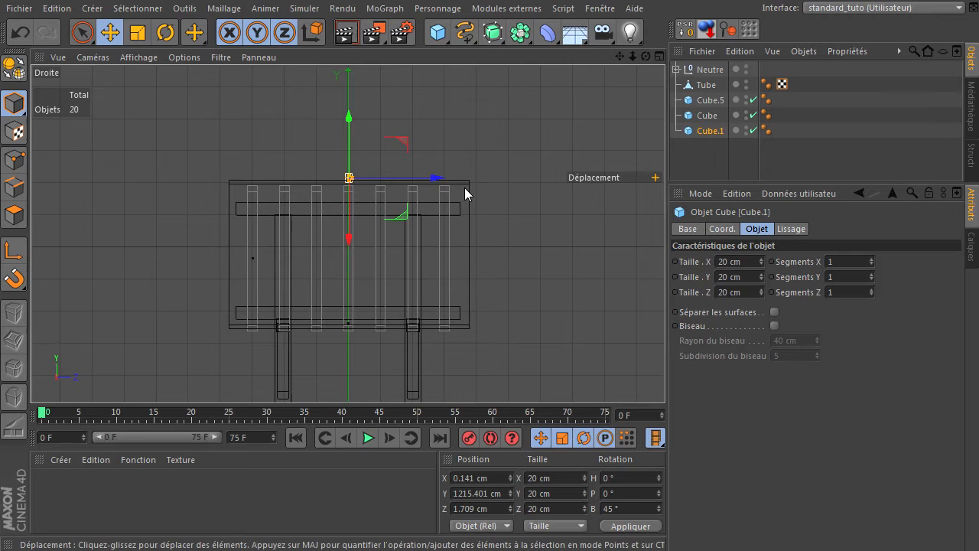
click(749, 292)
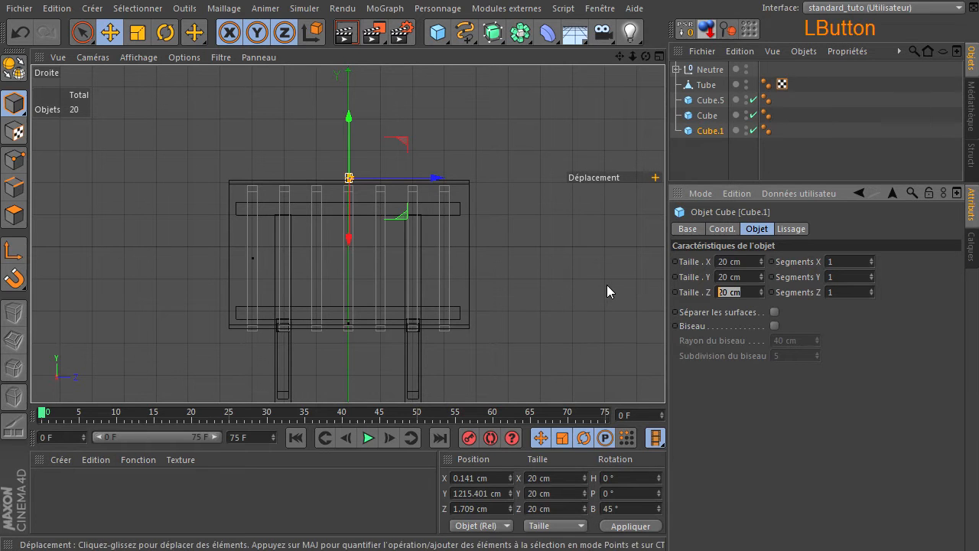
text(750)
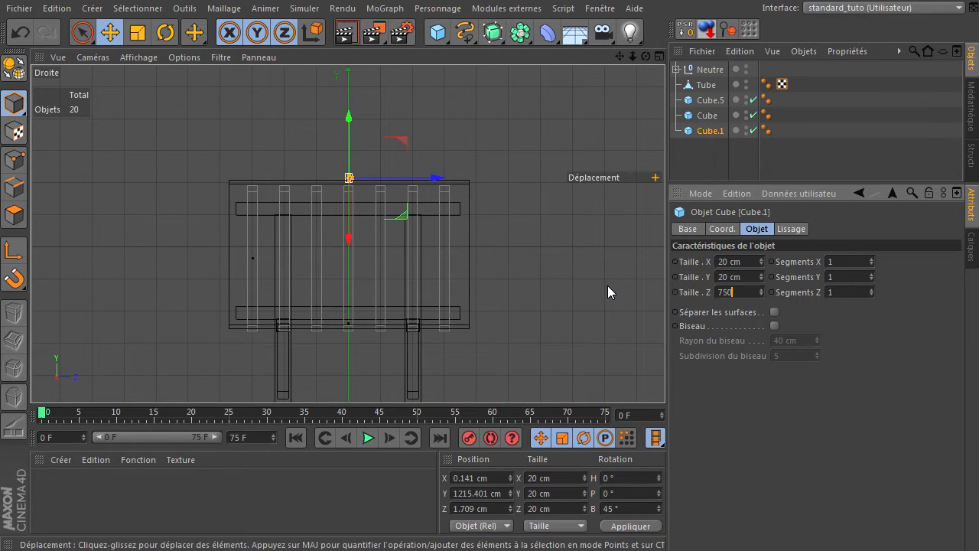
key(Return)
click(746, 293)
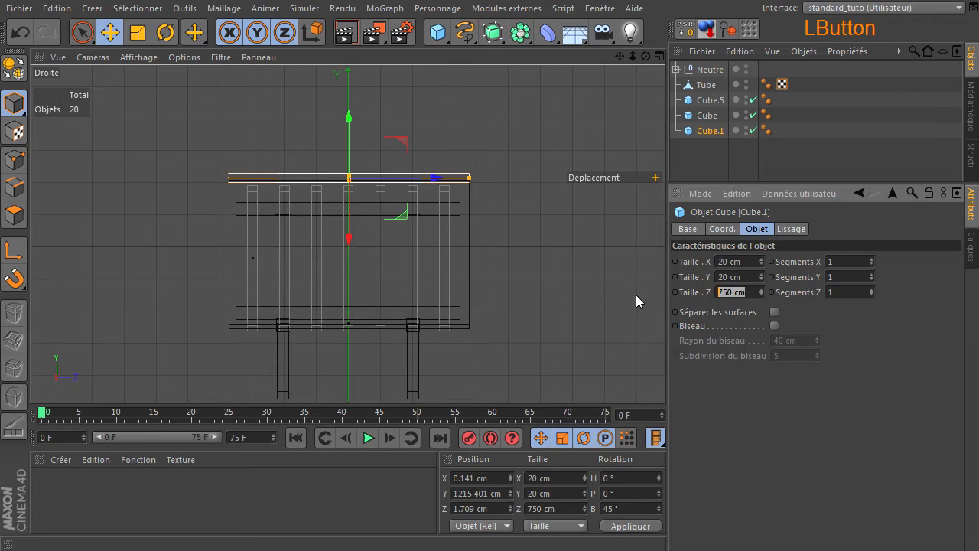
text(780)
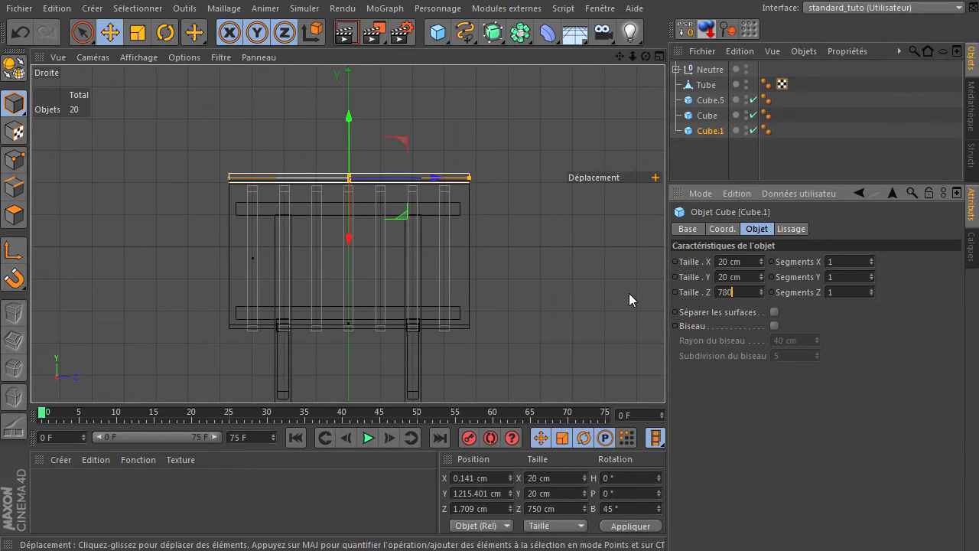
key(Return)
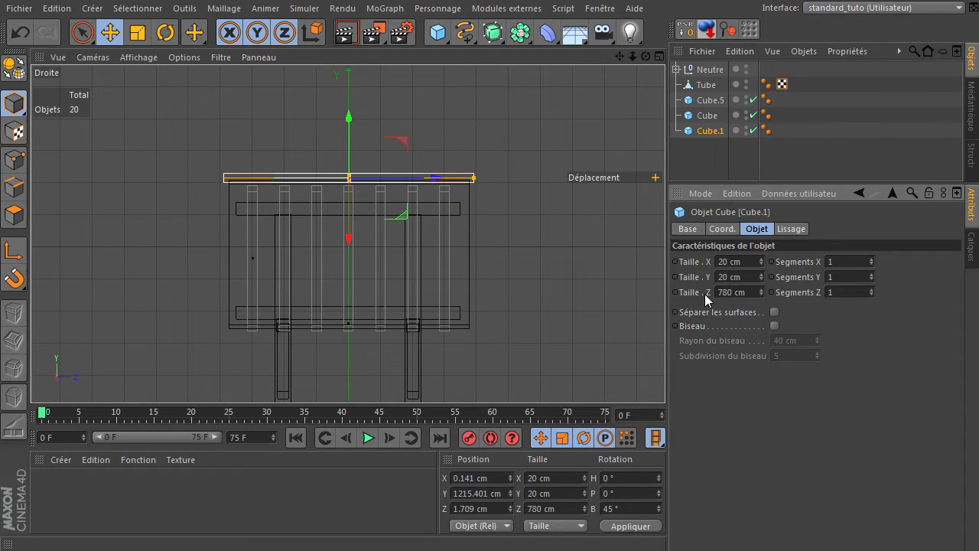
drag(756, 293, 644, 286)
key(Return)
- In the perspective view, make the ridge beam an editable polygon object and activate the selection brush in polygon mode, facing its end
middle_click(350, 179)
middle_click(160, 73)
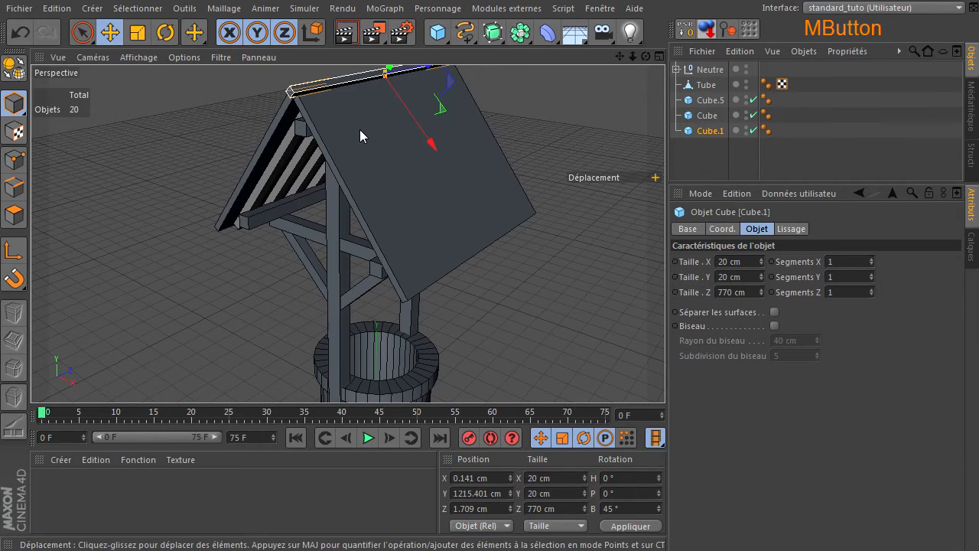
click(18, 71)
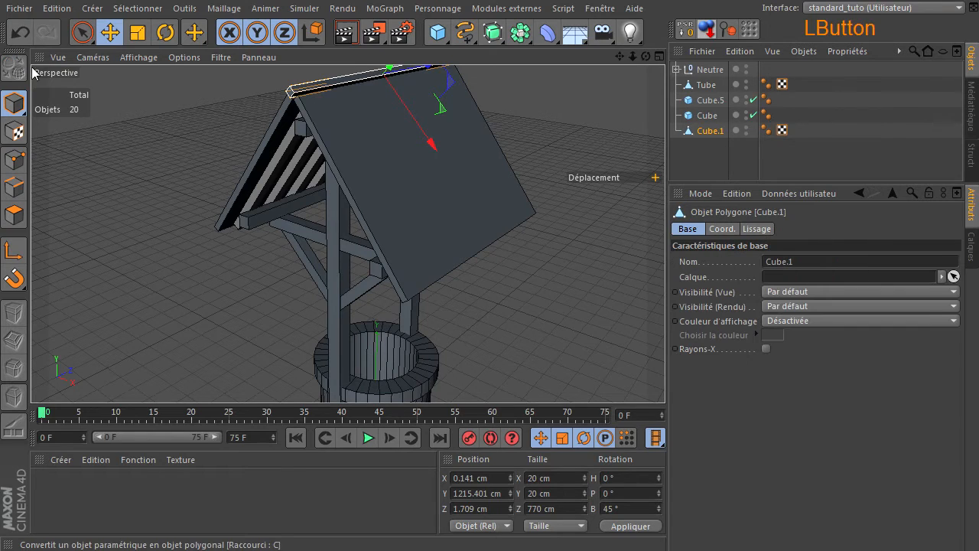
click(14, 217)
click(82, 32)
drag(647, 57, 371, 119)
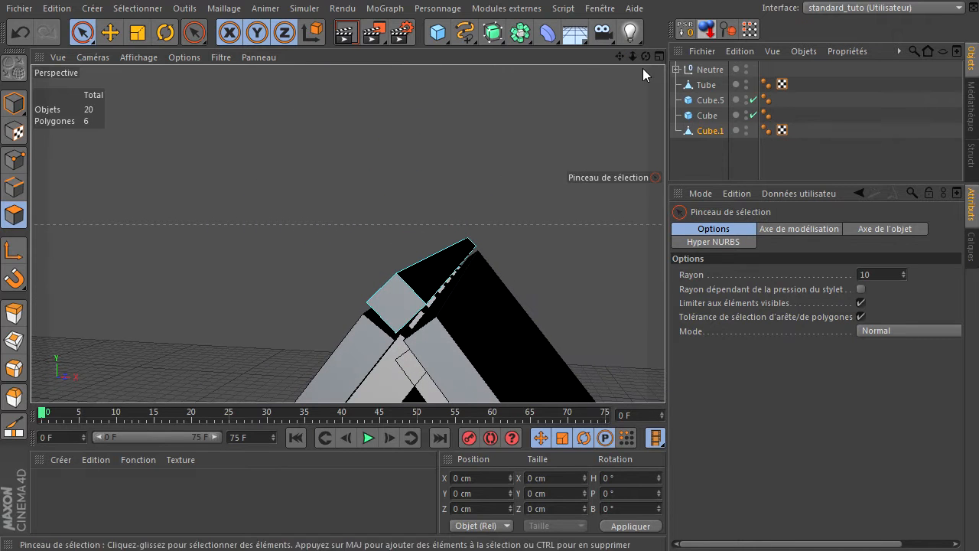
- Select the ridge beam's two lower long faces and extrude them about 17.3 cm down over the roof panels
drag(665, 375, 664, 375)
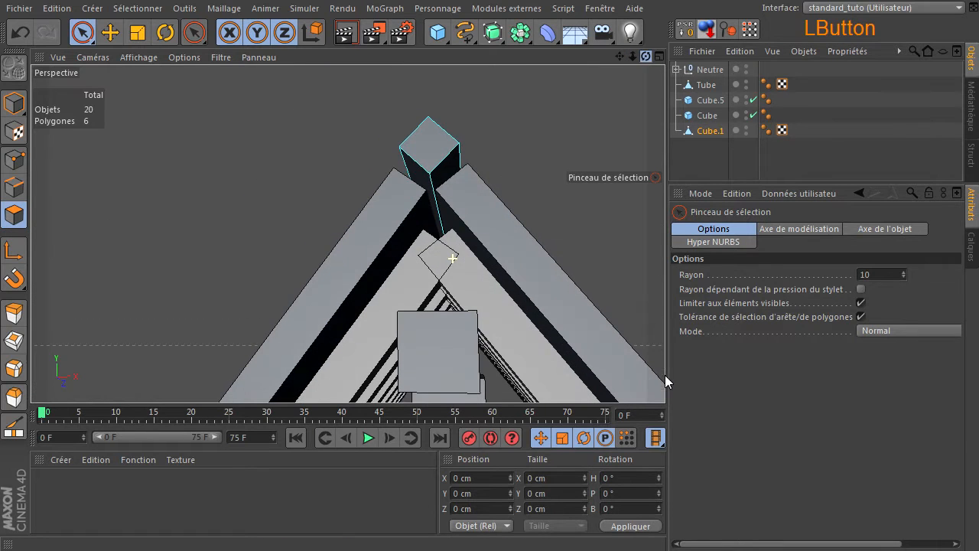
click(428, 185)
shift+click(430, 193)
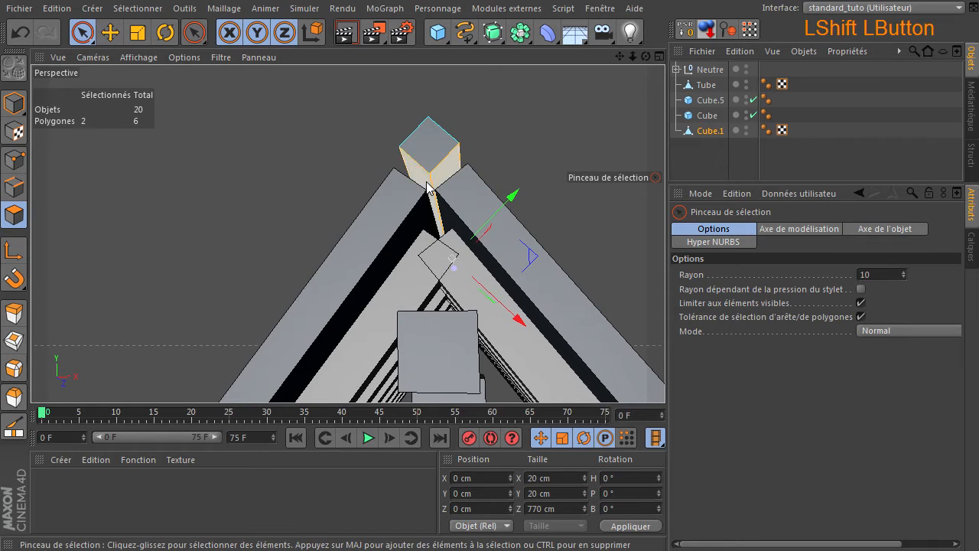
key(d)
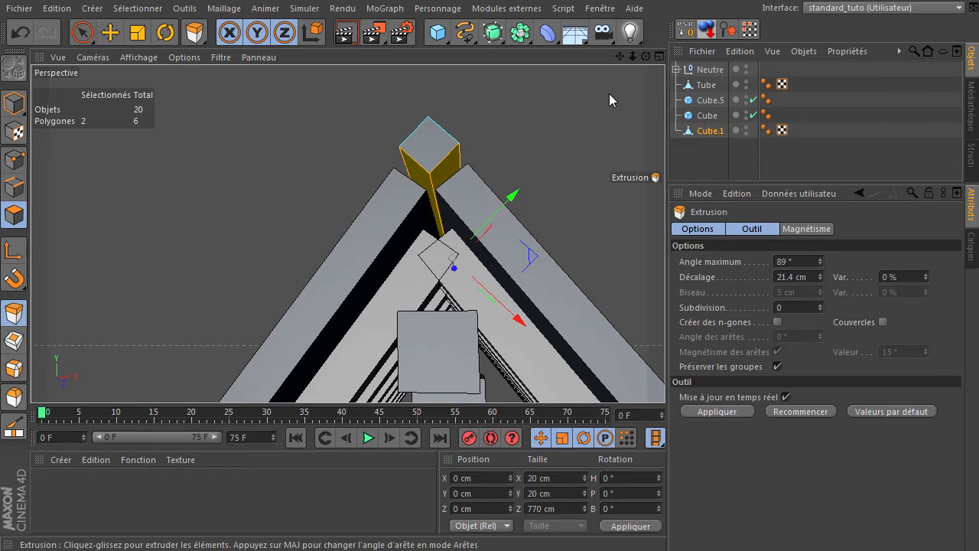
mouse_move(562, 115)
mouse_down()
mouse_move(666, 383)
mouse_move(561, 115)
mouse_up()
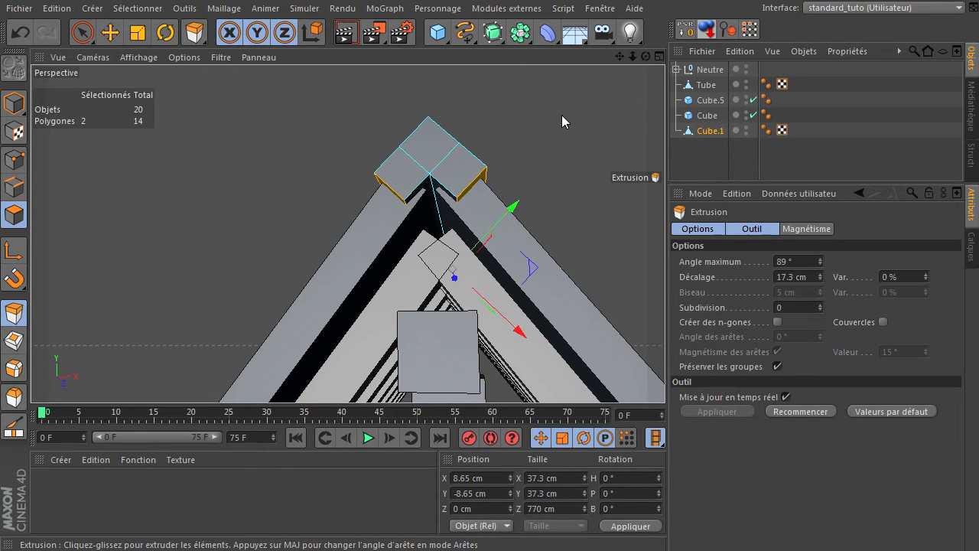
- In object mode, lower the whole ridge beam along the world Y axis to about 1214.5 cm and restore object coordinates
click(82, 32)
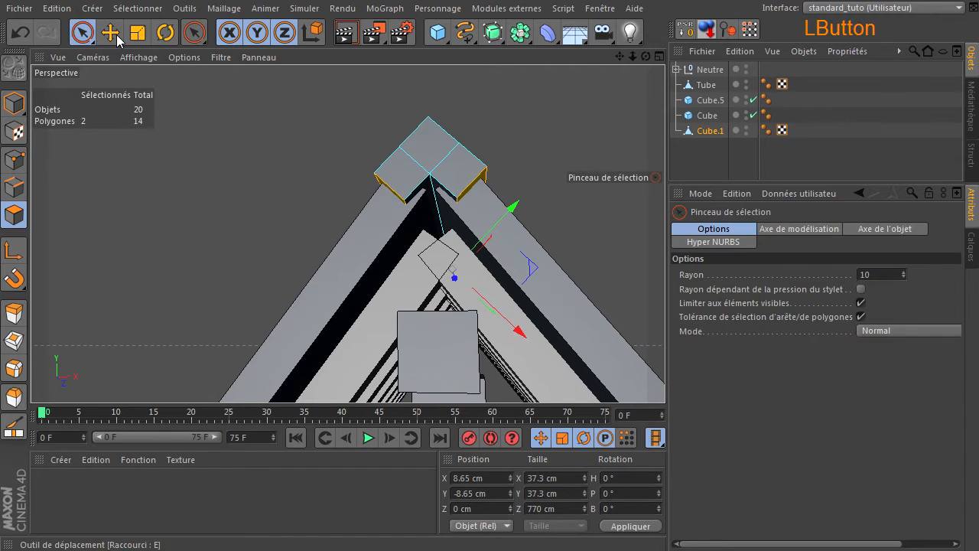
click(110, 32)
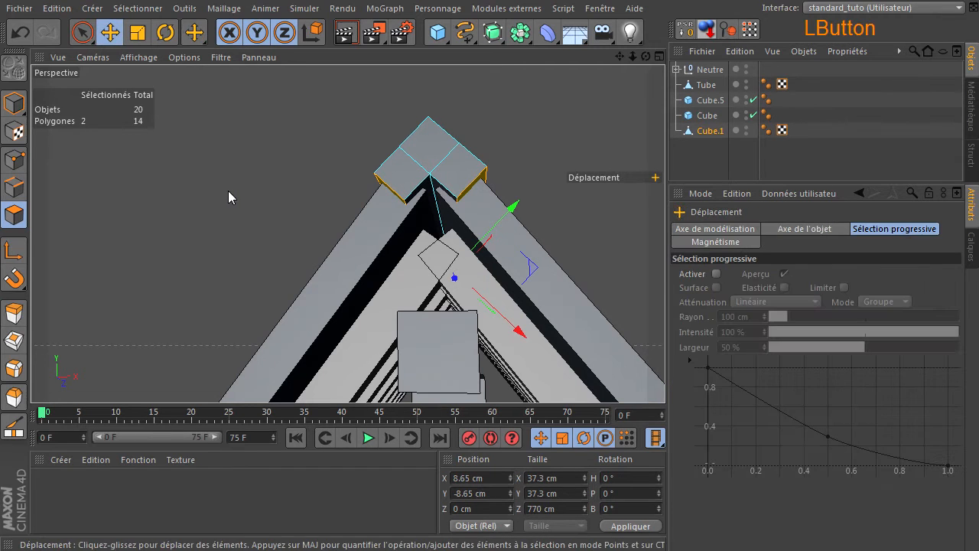
click(17, 104)
drag(645, 56, 664, 375)
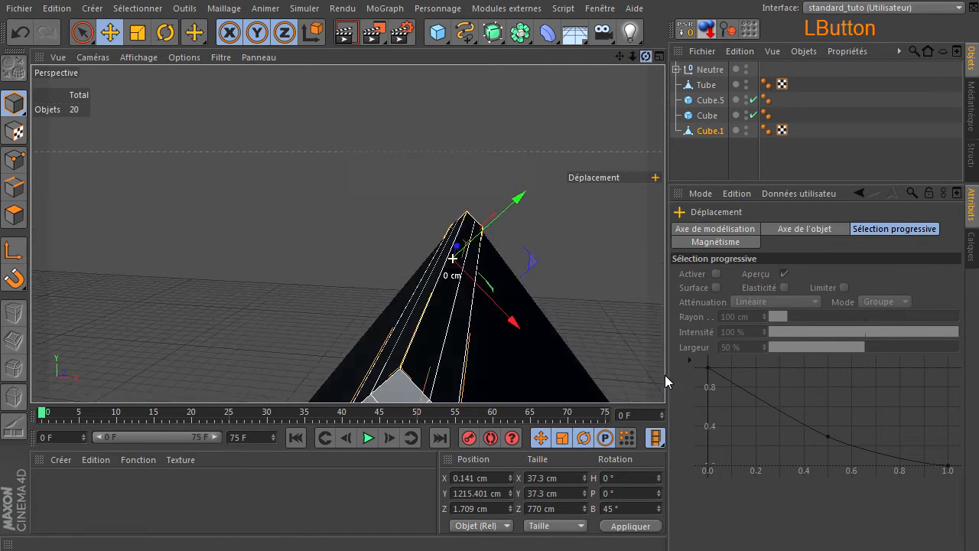
click(429, 308)
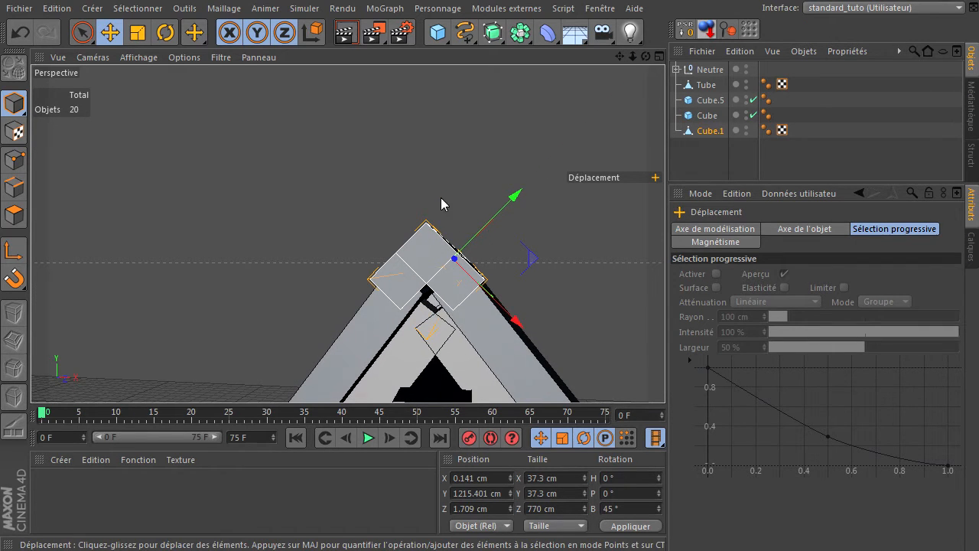
drag(646, 55, 665, 375)
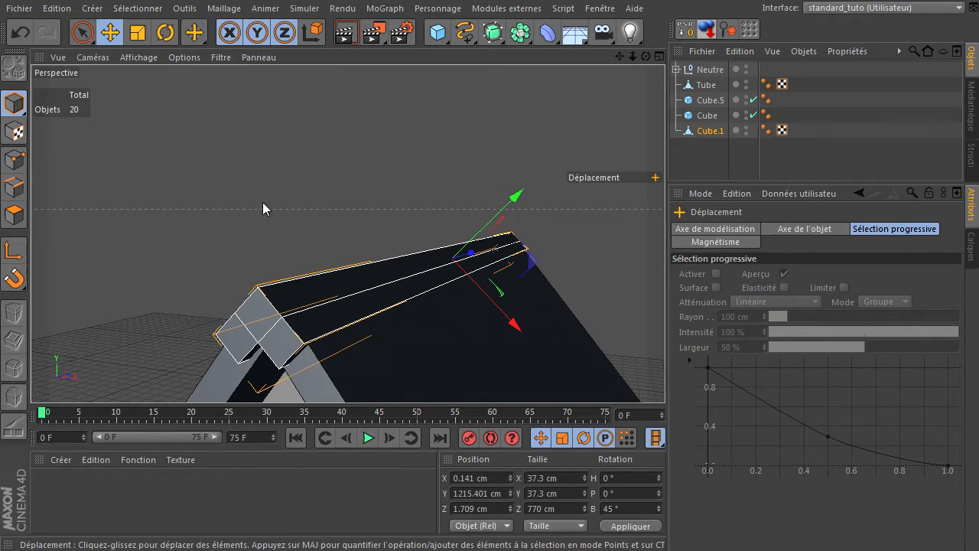
click(313, 32)
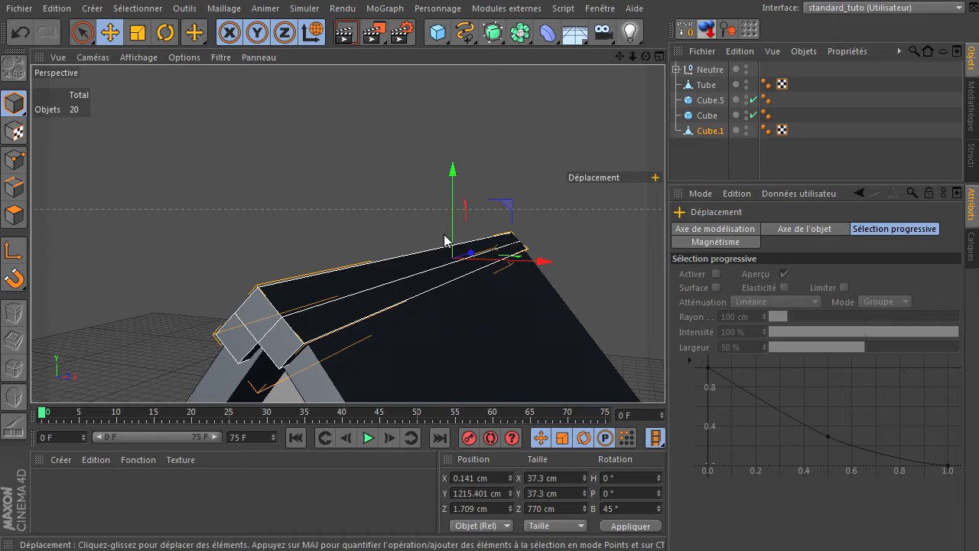
drag(452, 166, 454, 174)
click(313, 32)
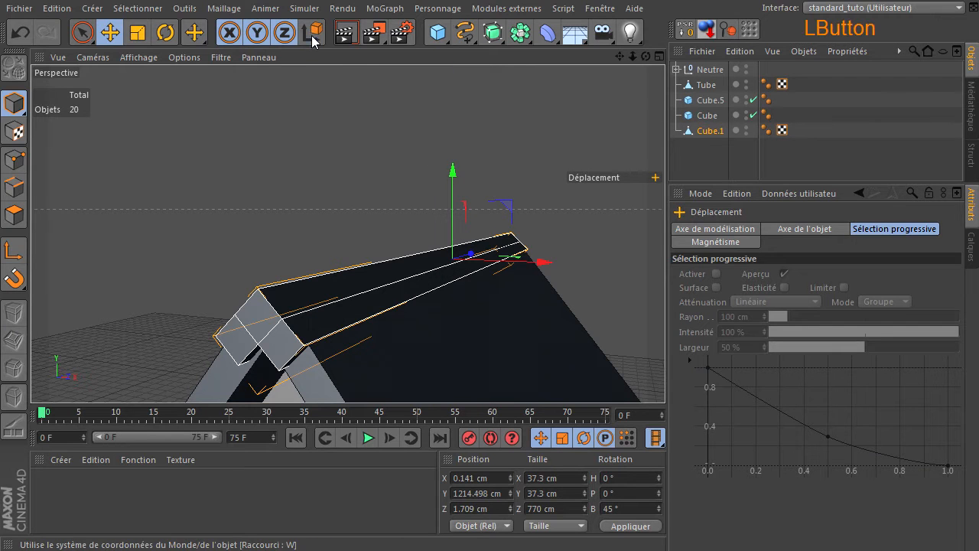
drag(647, 56, 665, 375)
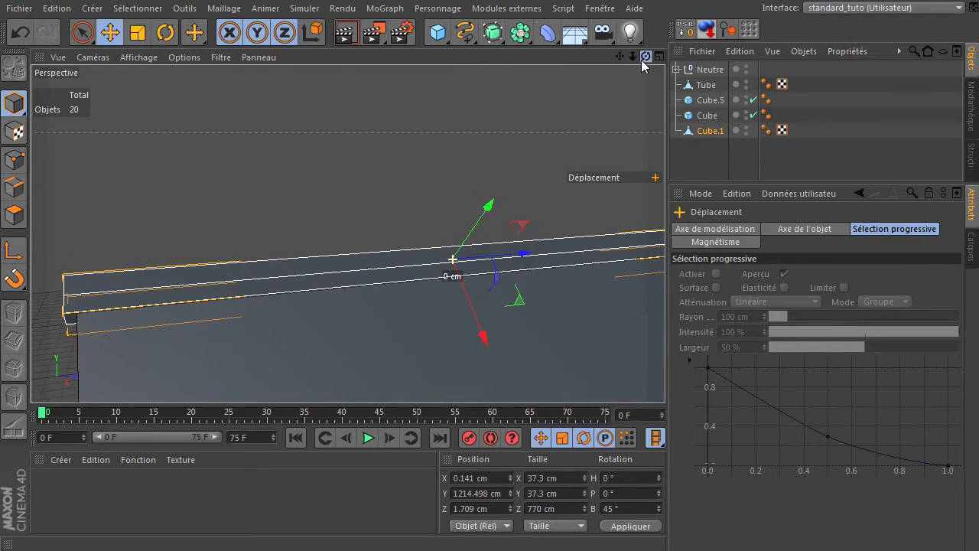
- Shorten the roof's ridge beam, Cube.1, along its Z axis to about 762 cm and deselect it
drag(628, 63, 543, 113)
click(543, 113)
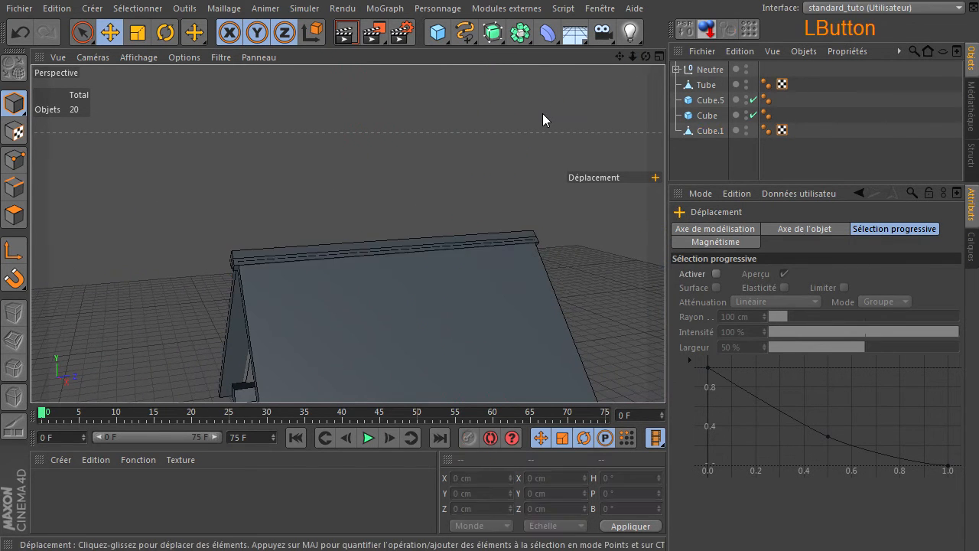
mouse_move(619, 56)
mouse_down()
mouse_move(665, 375)
mouse_move(611, 61)
mouse_up()
click(699, 132)
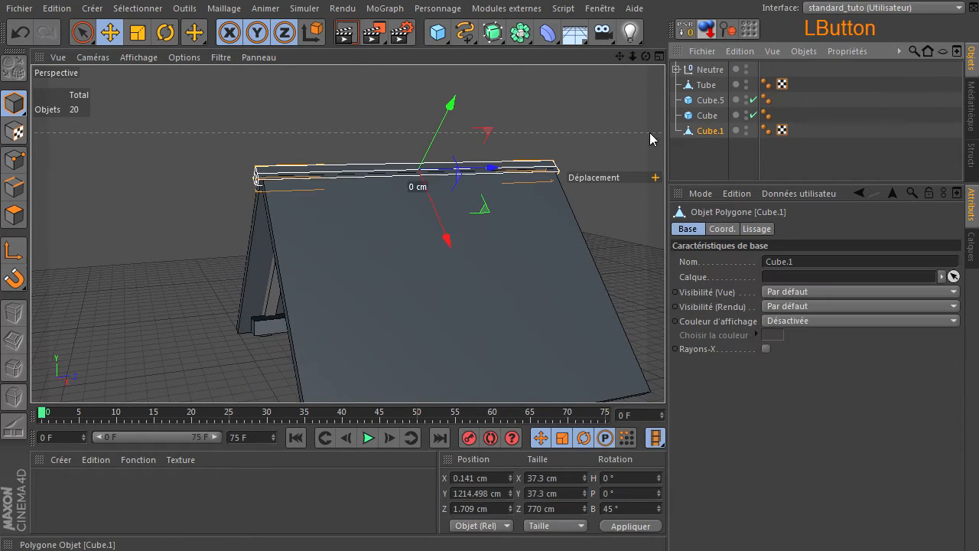
click(138, 33)
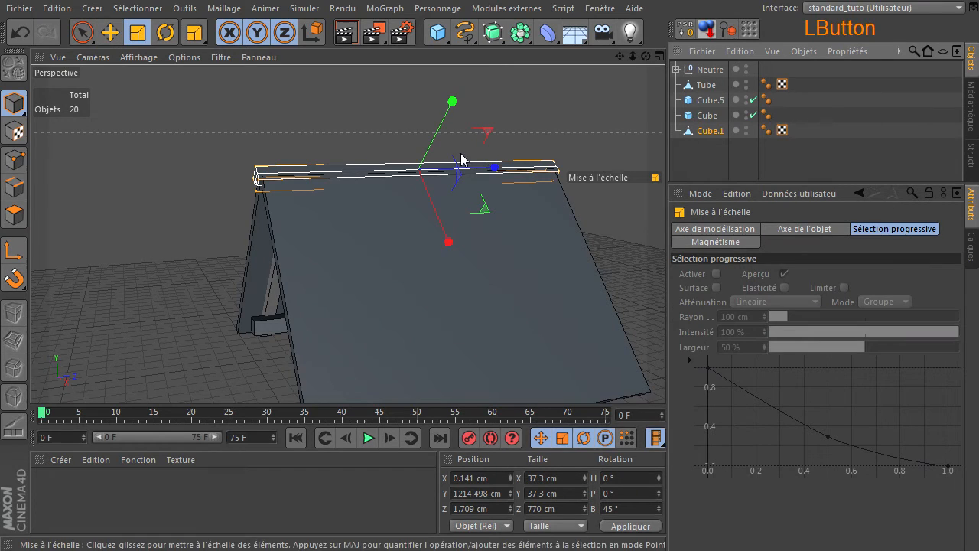
drag(494, 168, 492, 165)
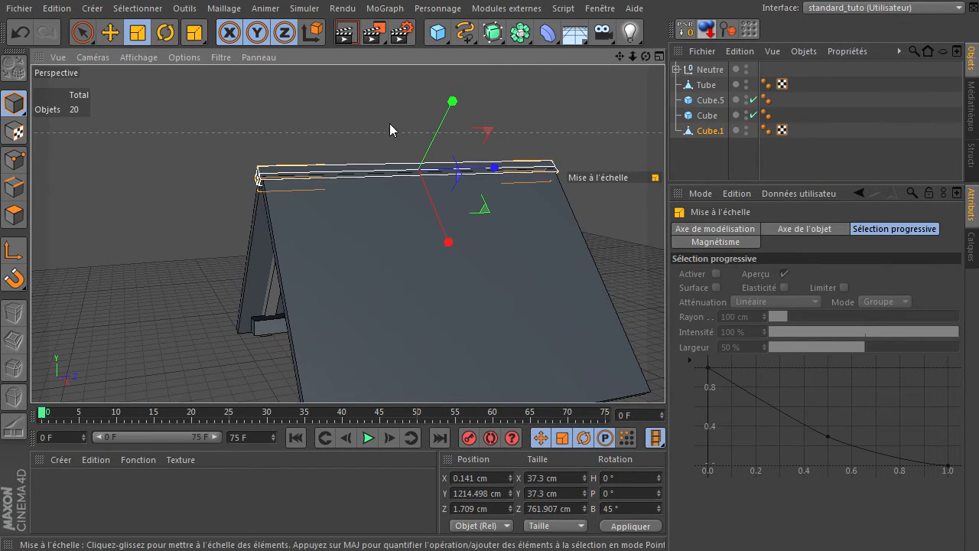
click(368, 110)
click(84, 32)
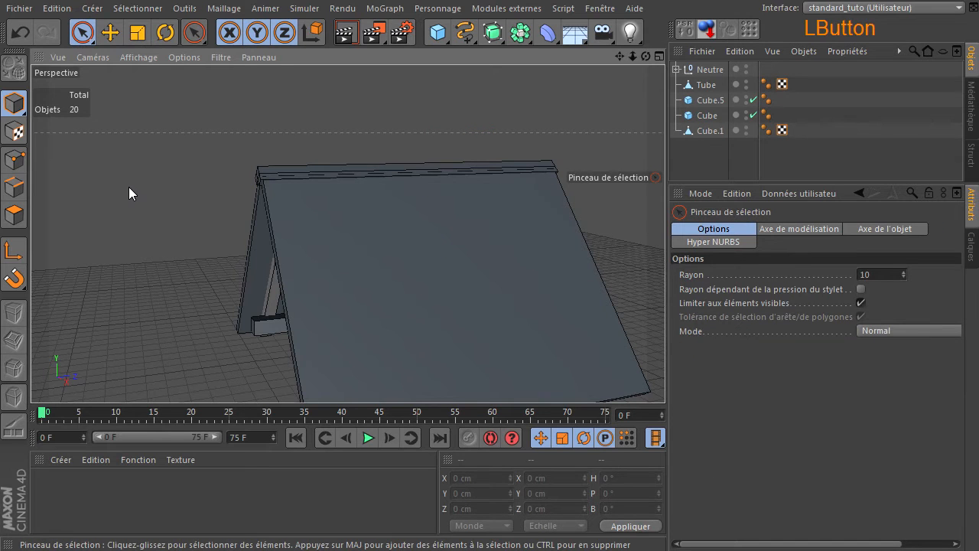
- Render the current view of the well to check the roof, frame and base together
scroll(216, 314, down, 3)
drag(618, 57, 649, 57)
click(352, 37)
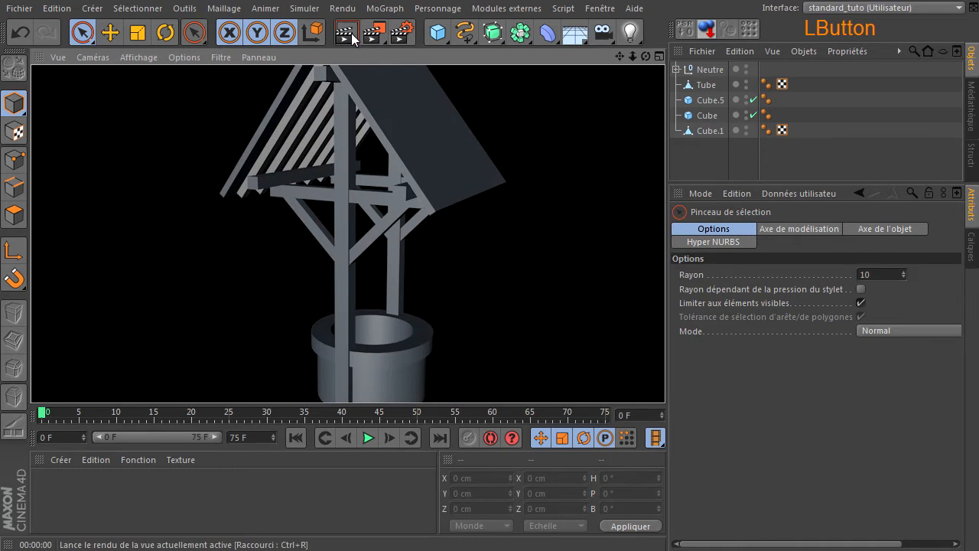
scroll(339, 350, down, 4)
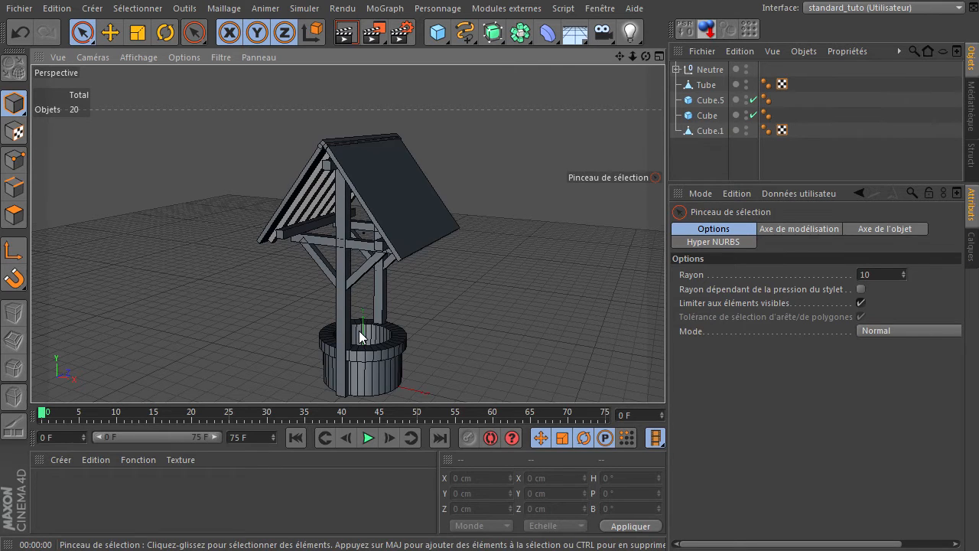
- Add a cylinder to the scene and raise it between the posts above the well opening, to about Y 450 cm
scroll(359, 335, up, 3)
drag(620, 56, 664, 375)
drag(648, 57, 366, 218)
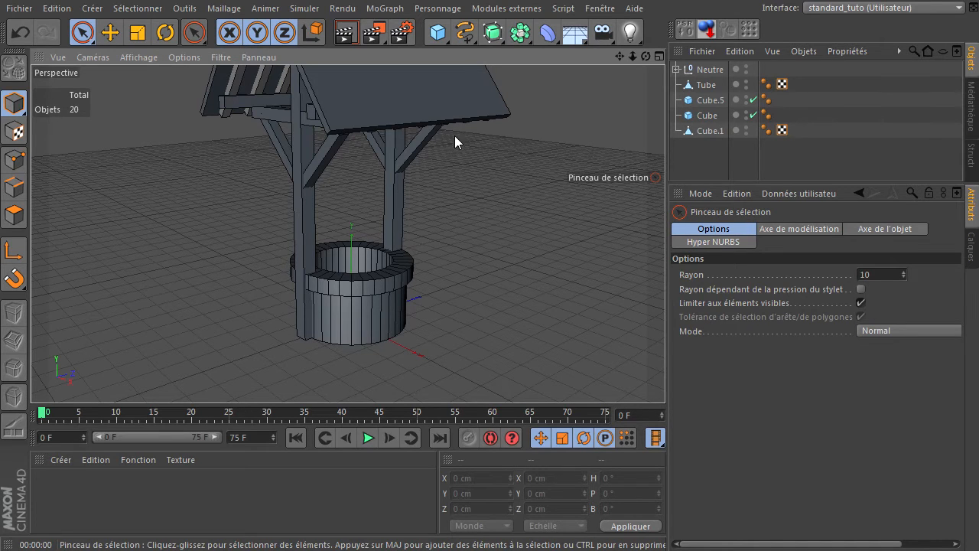
click(438, 32)
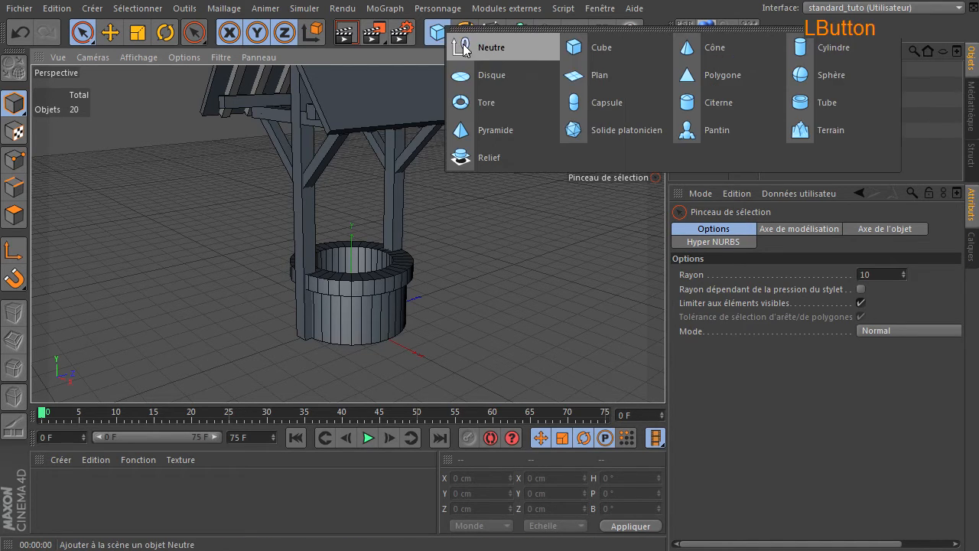
click(865, 49)
drag(366, 253, 397, 120)
drag(641, 57, 302, 192)
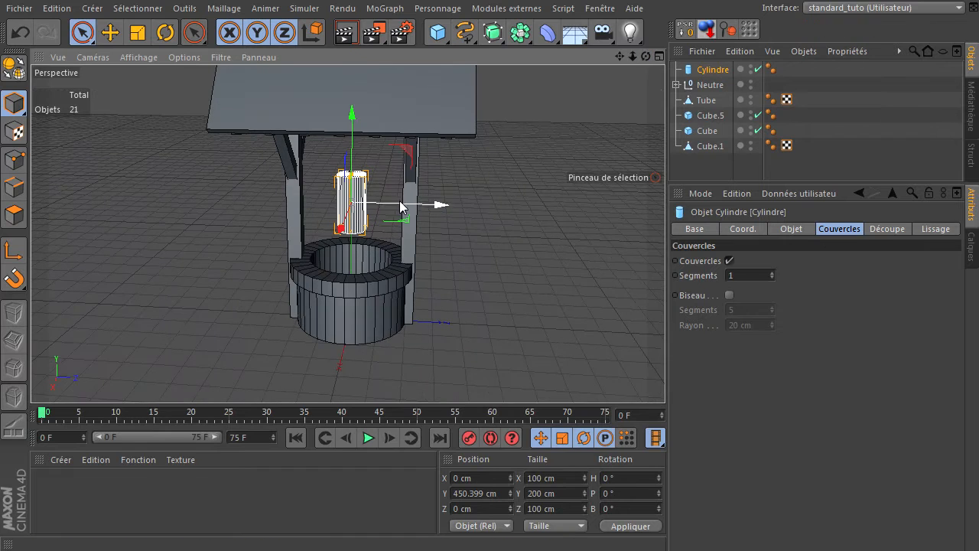
- Orient the cylinder along +Z and set its radius to 10 cm
click(713, 73)
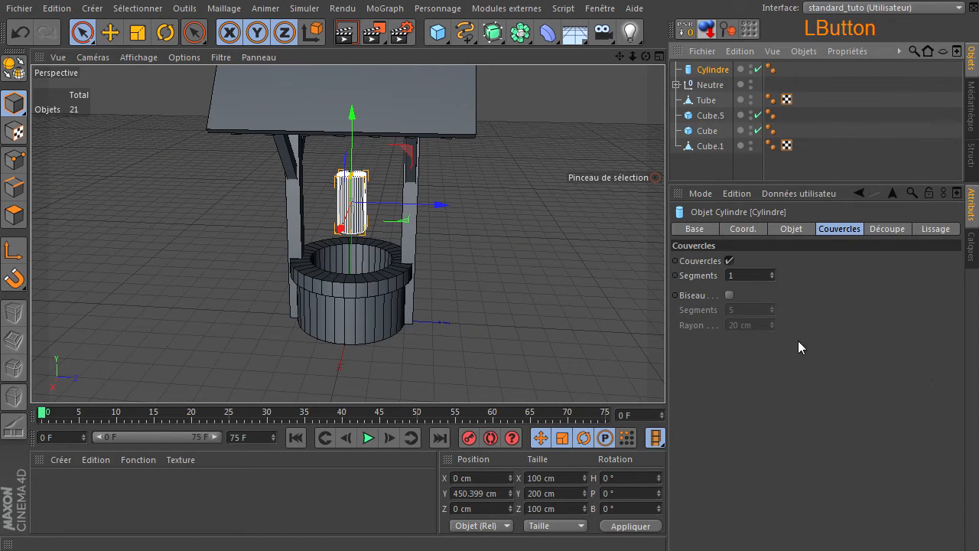
click(793, 228)
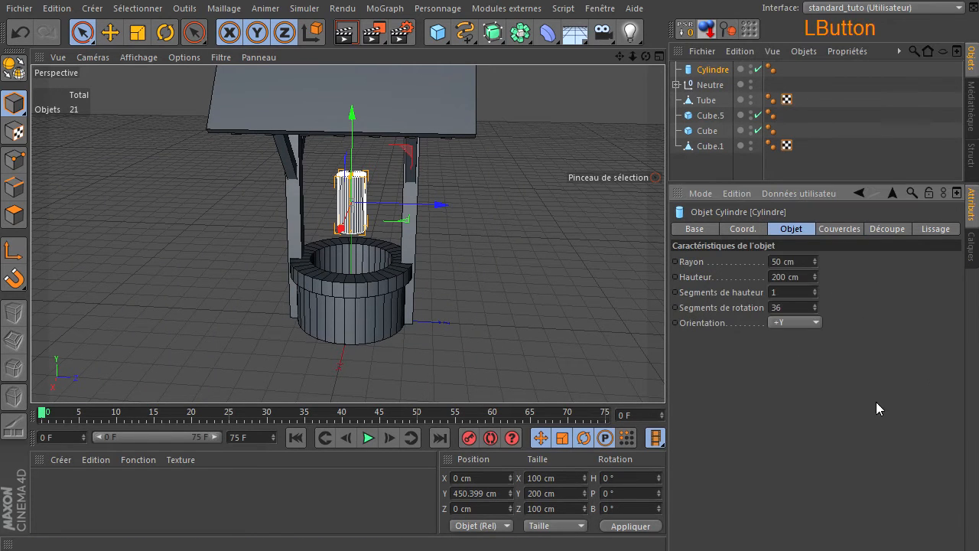
click(795, 325)
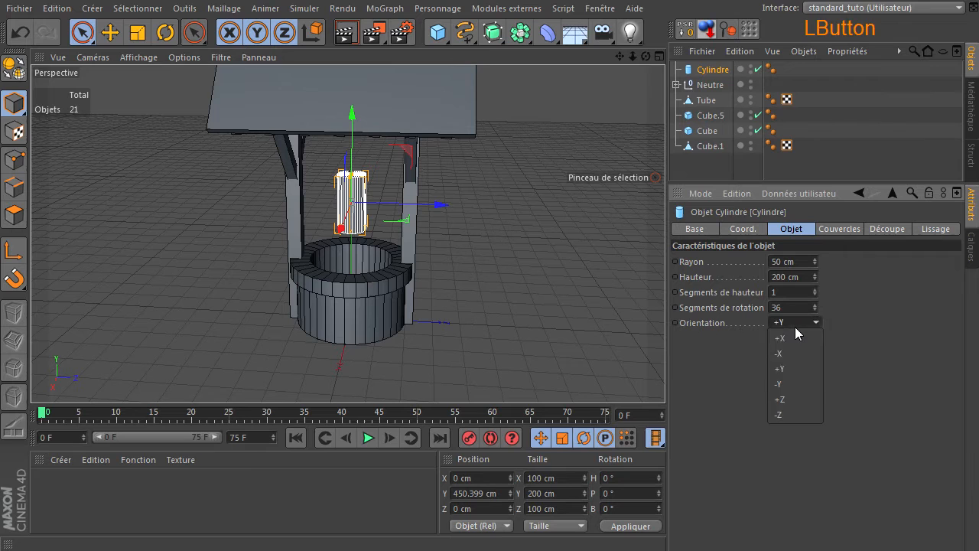
click(799, 399)
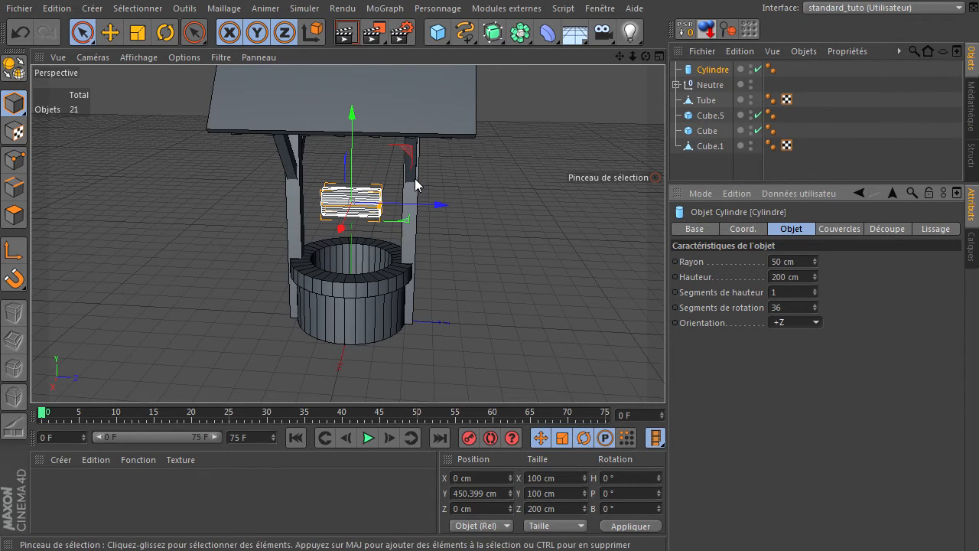
double_click(784, 264)
text(10)
key(Return)
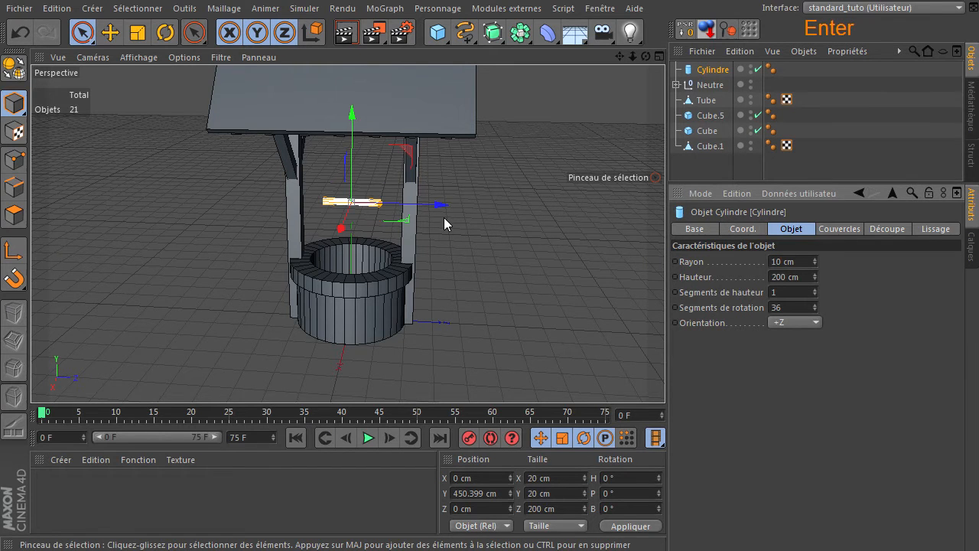
- Halve the cylinder's rotation segments to 18
scroll(408, 219, up, 3)
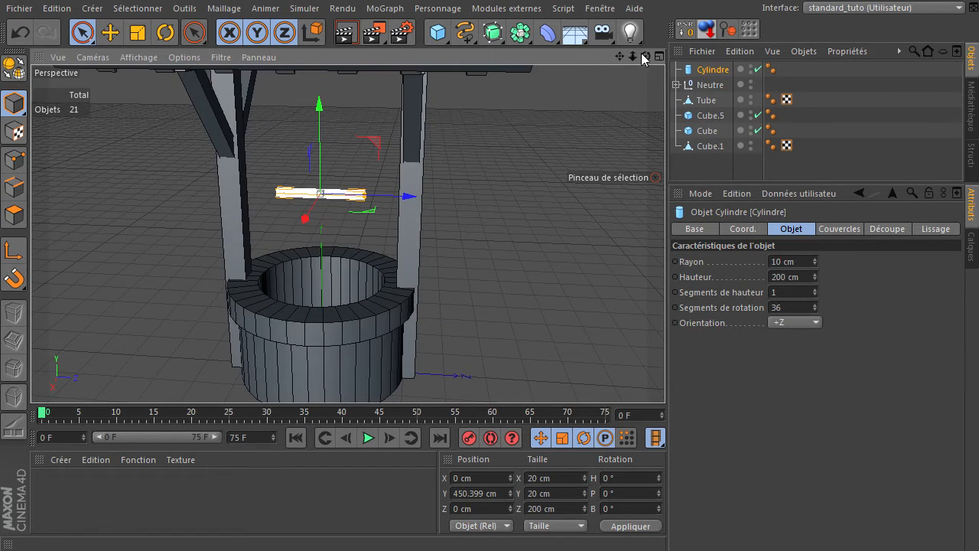
drag(645, 55, 412, 126)
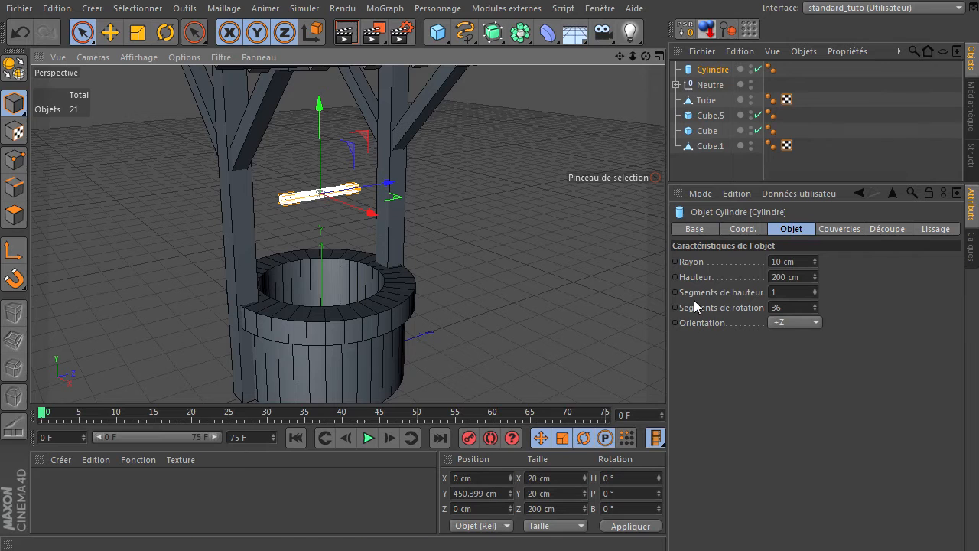
click(795, 309)
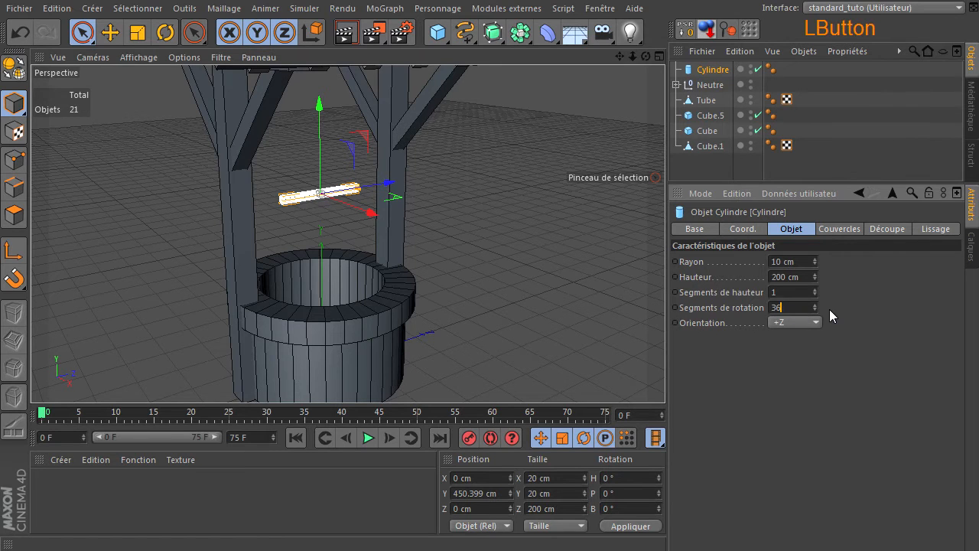
text(/2)
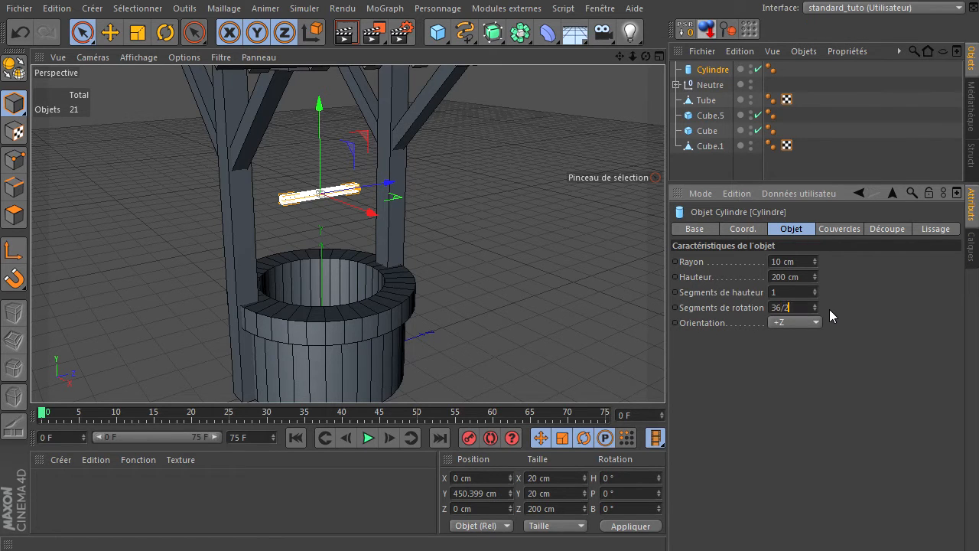
key(Return)
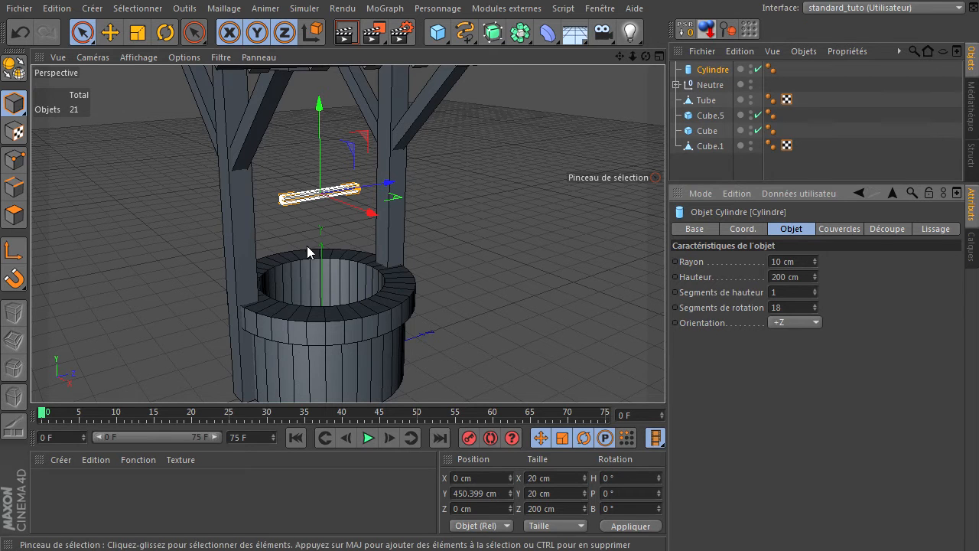
- Lengthen the cylinder through both posts, trying a height of 600 cm before setting it to 550 cm
scroll(299, 213, up, 3)
drag(646, 56, 728, 198)
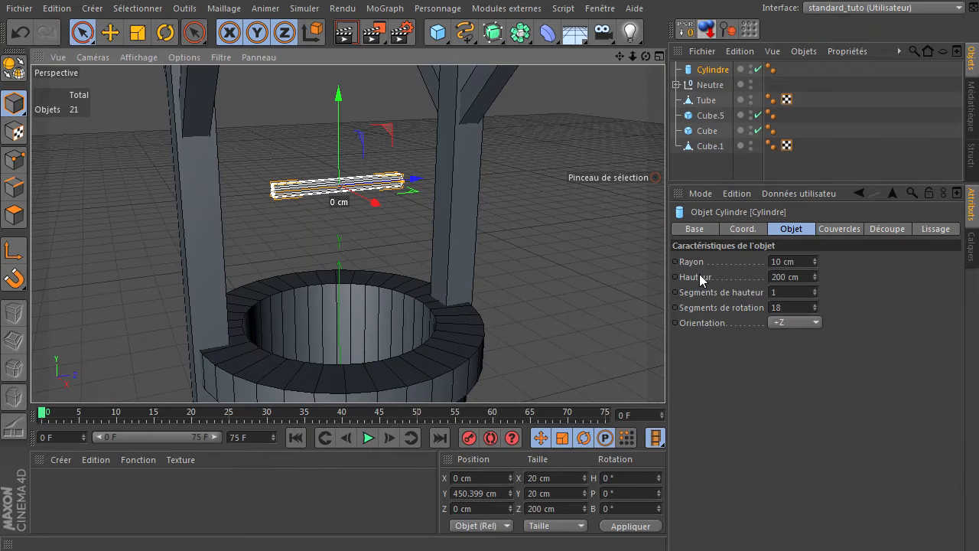
double_click(799, 277)
text(600)
key(Return)
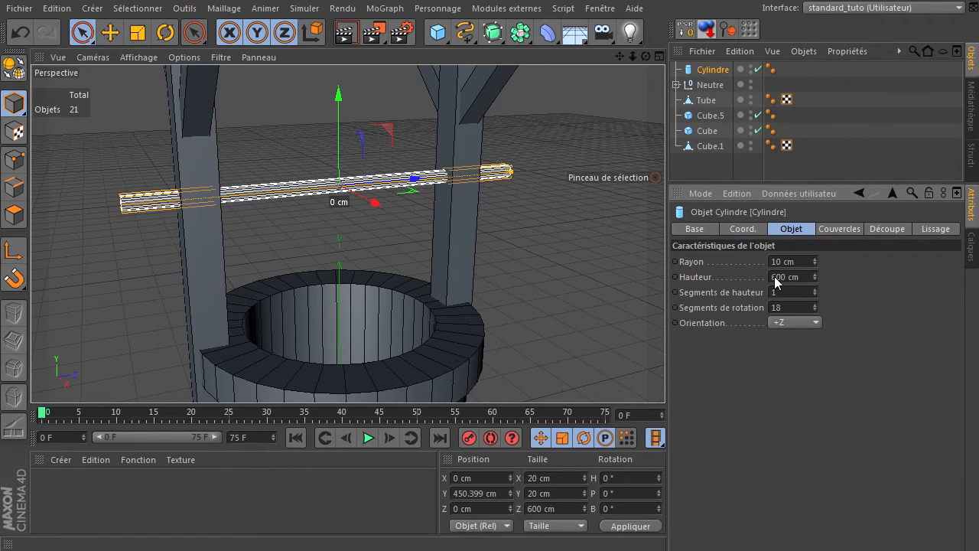
drag(803, 278, 688, 279)
text(4)
double_click(801, 277)
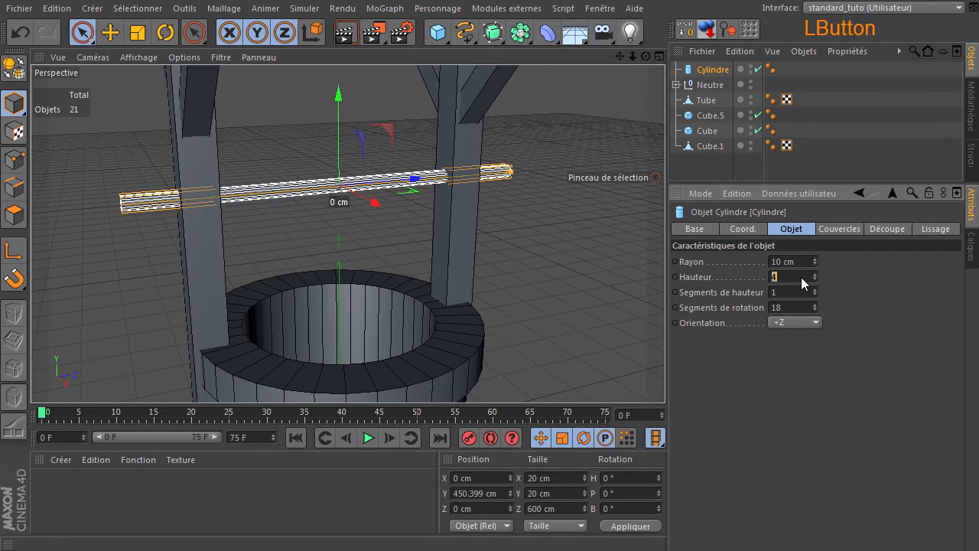
key(Return)
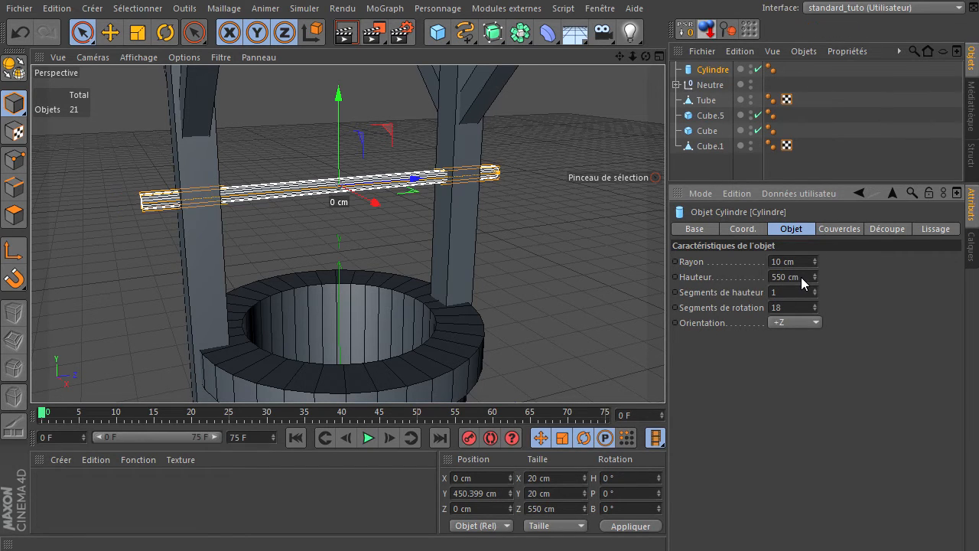
- Try a cylinder height of 500 cm, and restore it to 550 cm
click(800, 277)
text(5)
text(00)
key(Return)
click(801, 276)
text(550)
key(Return)
drag(647, 55, 315, 454)
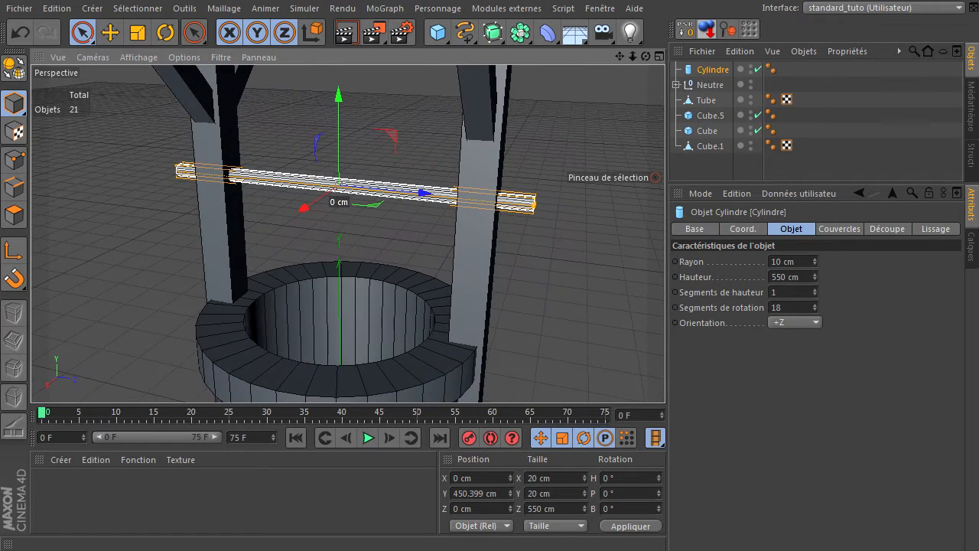
- Switch to the browser, compare the wishing-well reference pictures, and close the Event Prop Hire page
click(306, 549)
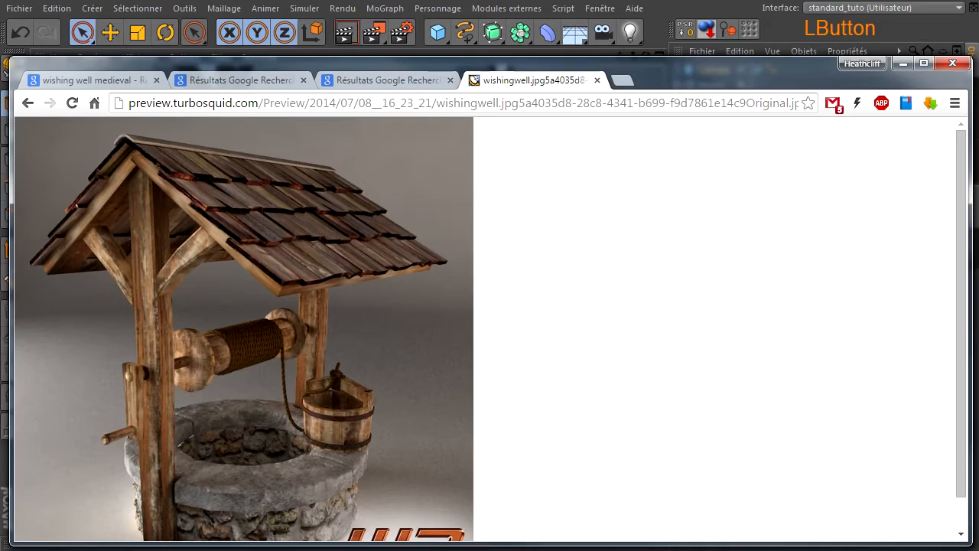
click(419, 83)
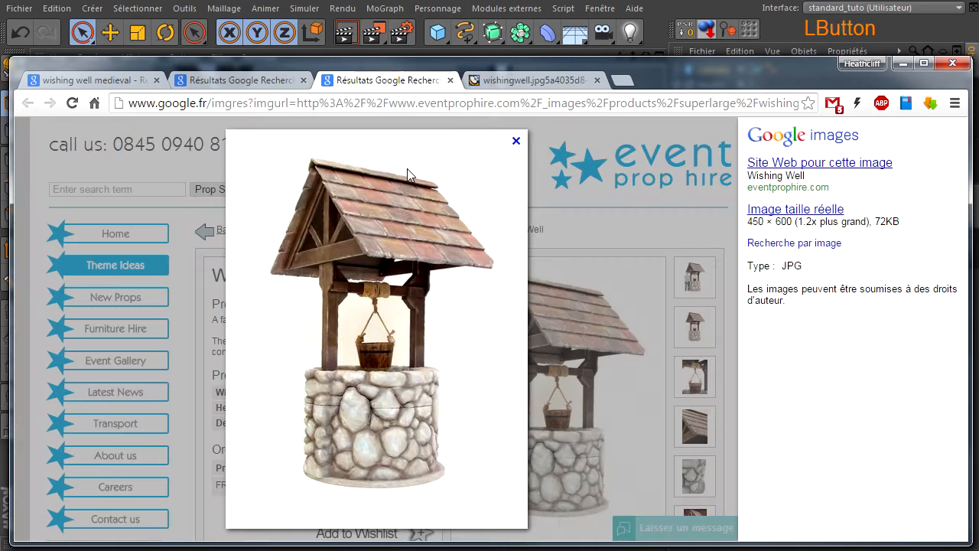
click(257, 83)
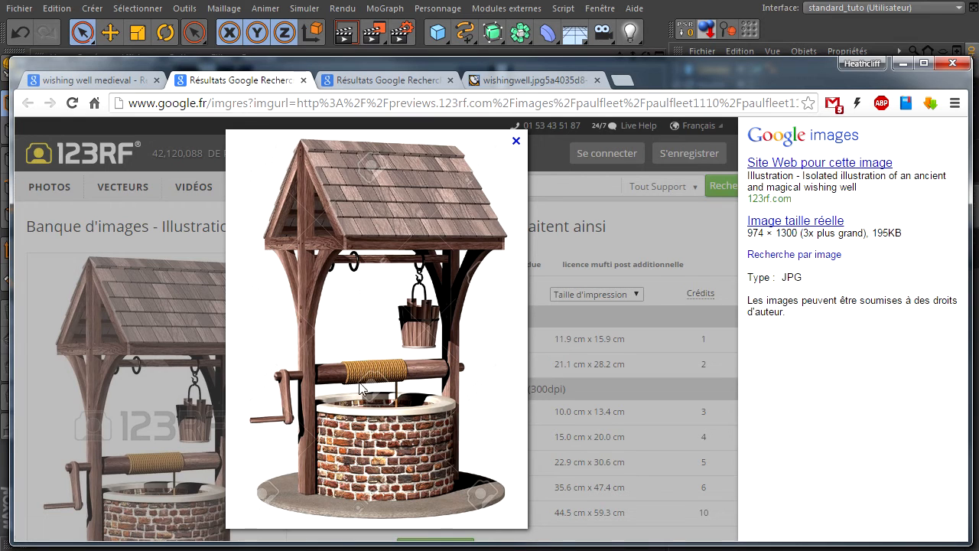
click(385, 79)
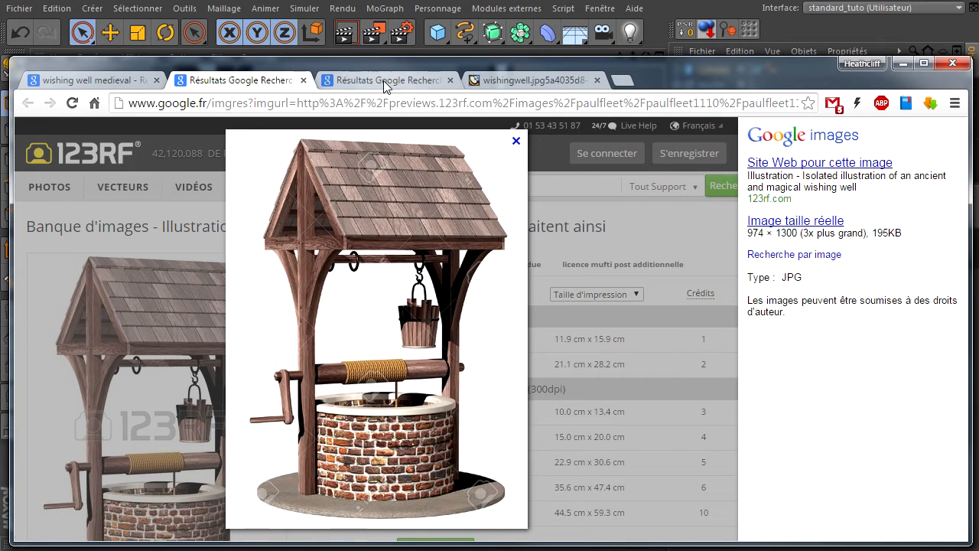
click(452, 80)
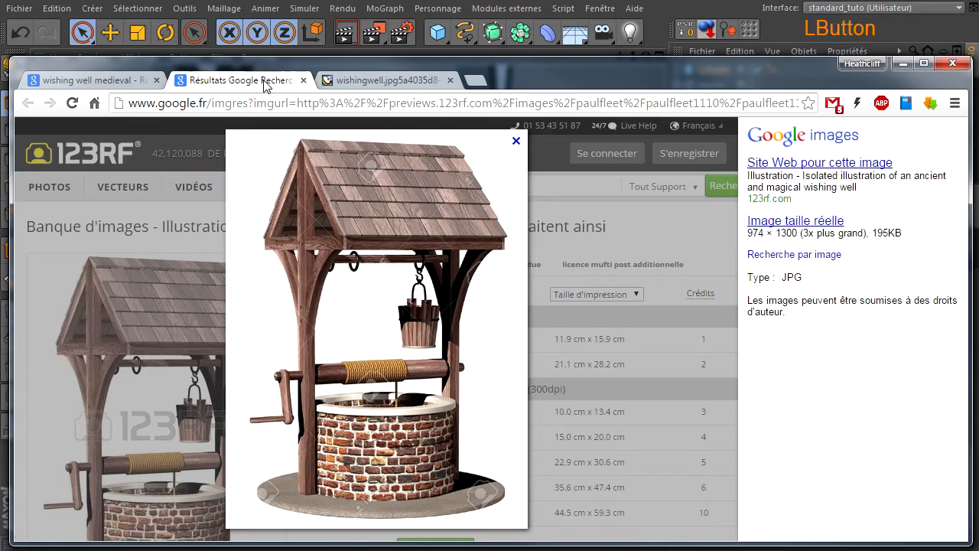
- Open the 123RF well illustration at full size, examine its winch and crank, and return to Cinema 4D
click(258, 81)
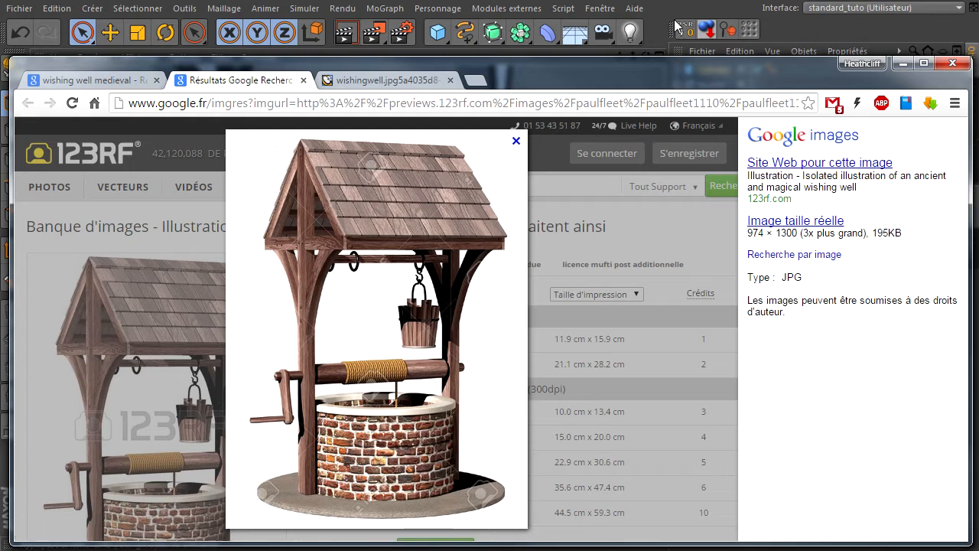
click(803, 222)
click(165, 398)
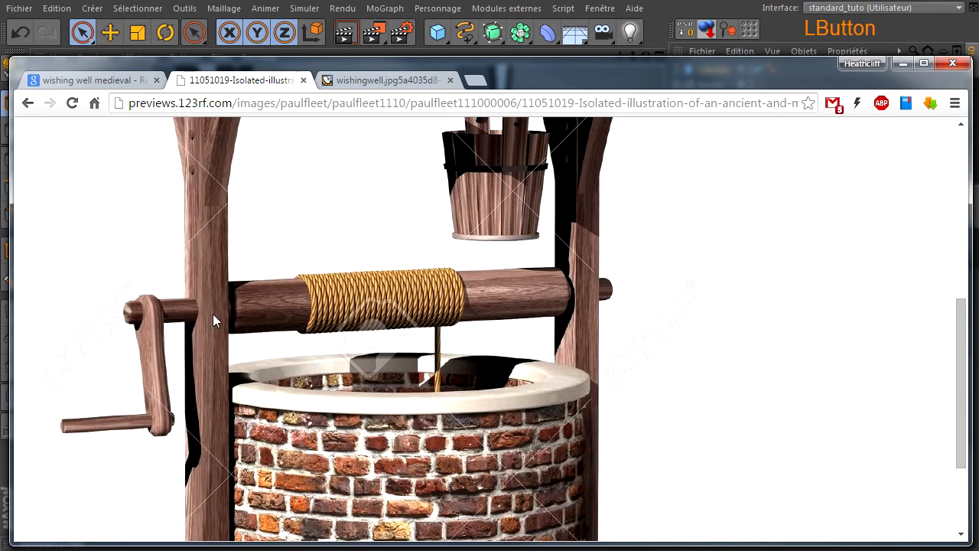
click(664, 16)
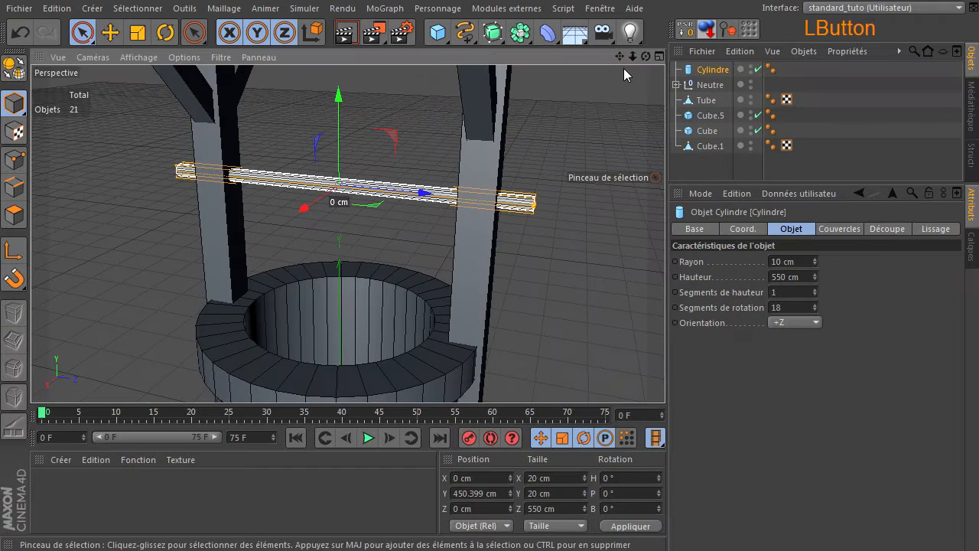
- Duplicate the axle cylinder and shorten the copy, trying a height of 400 cm before setting it to 300 cm
ctrl+drag(723, 67, 722, 76)
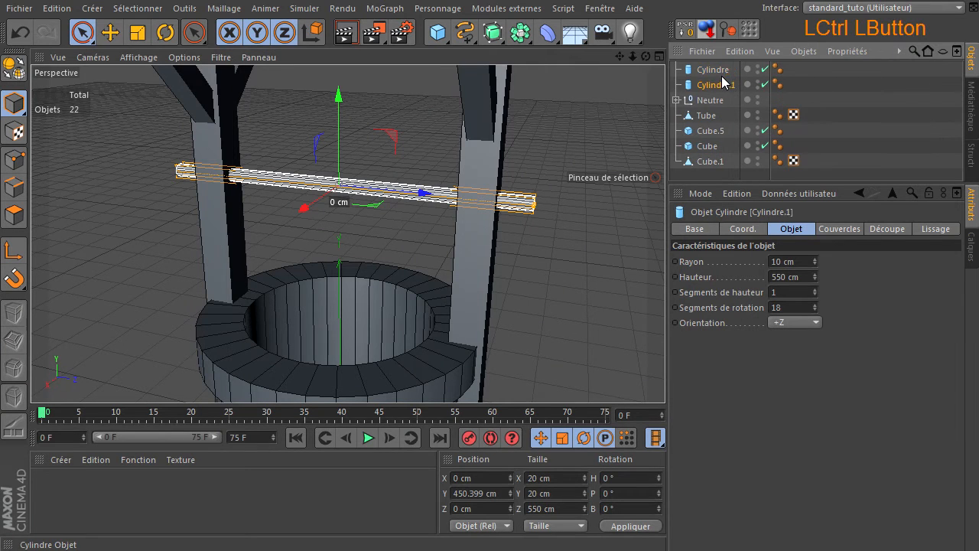
click(793, 276)
text(400)
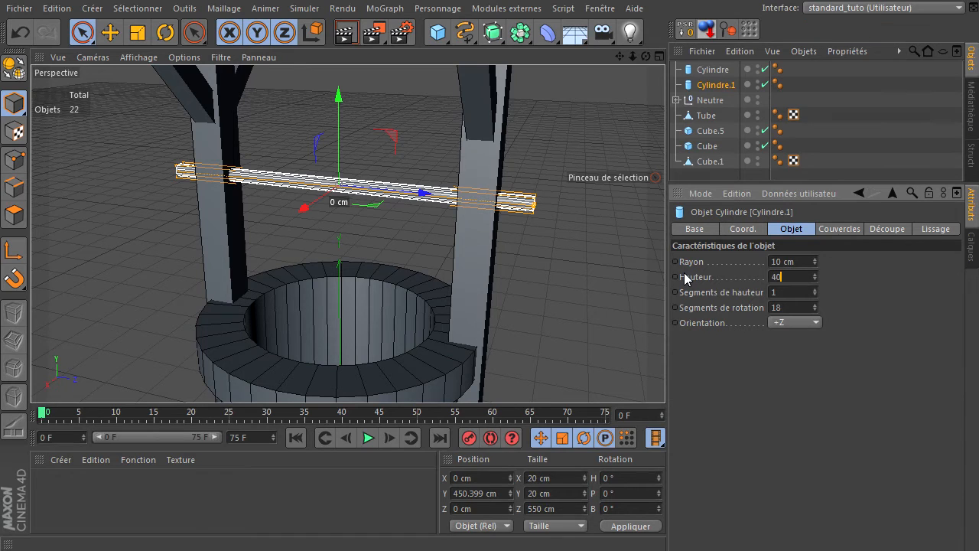
key(Return)
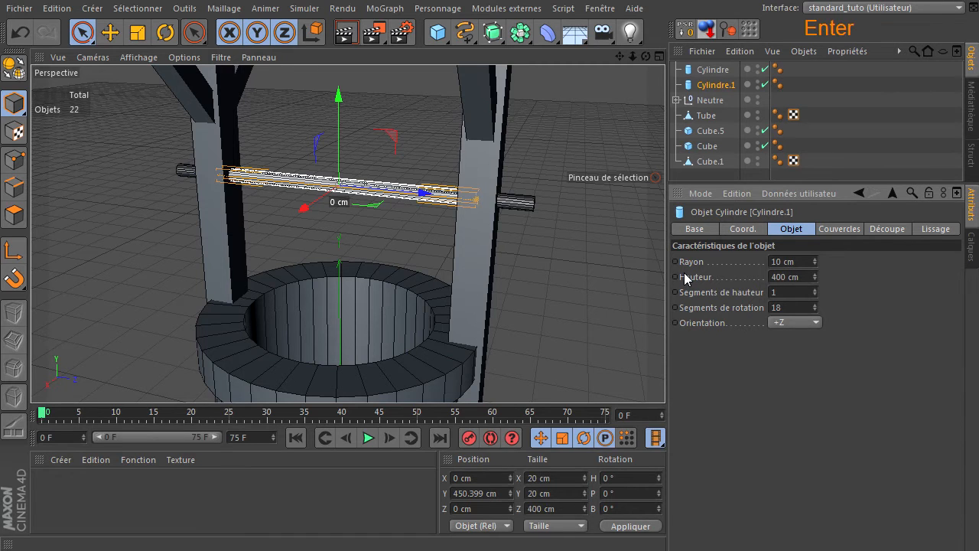
click(807, 277)
text(300)
key(Return)
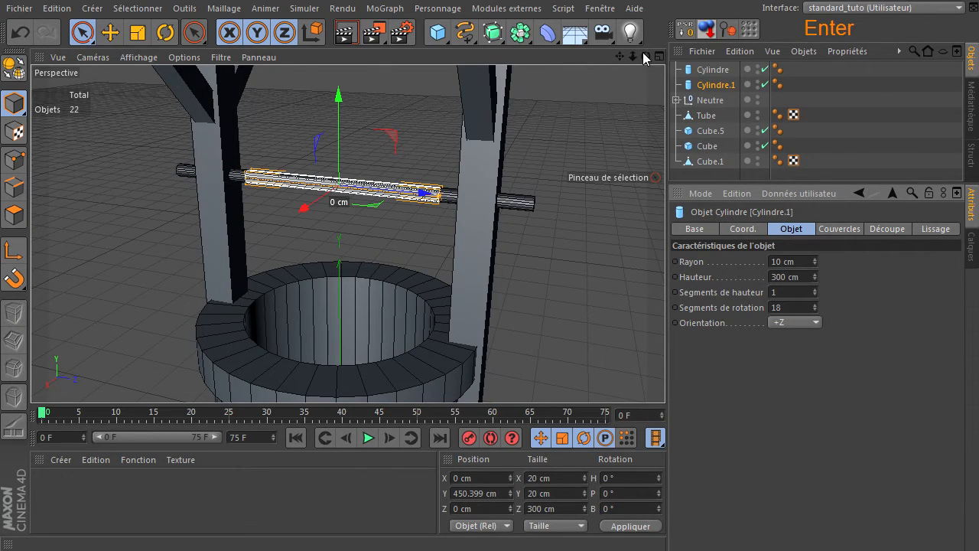
- Thicken the shorter cylinder into a winch drum, trying radii of 50 and 40 cm before setting 30 cm
drag(646, 57, 834, 269)
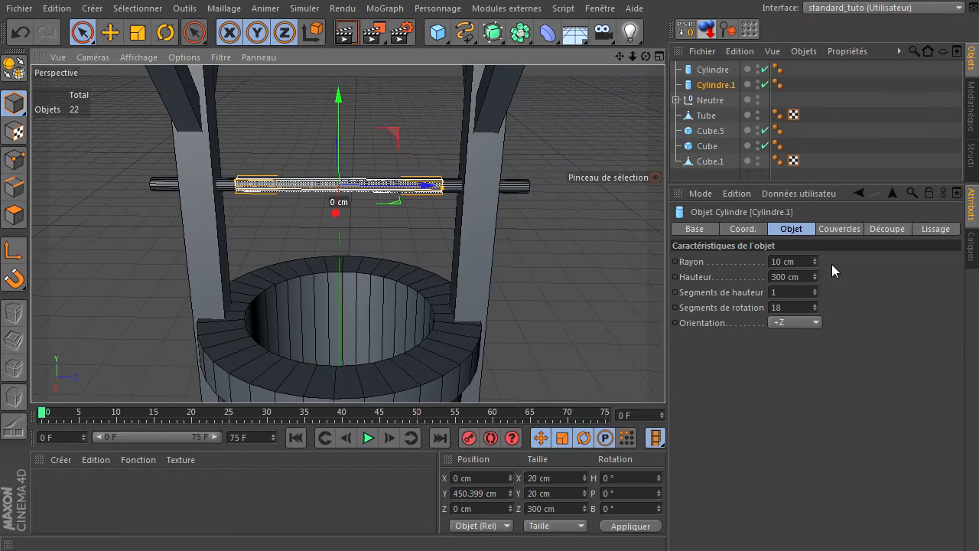
click(798, 261)
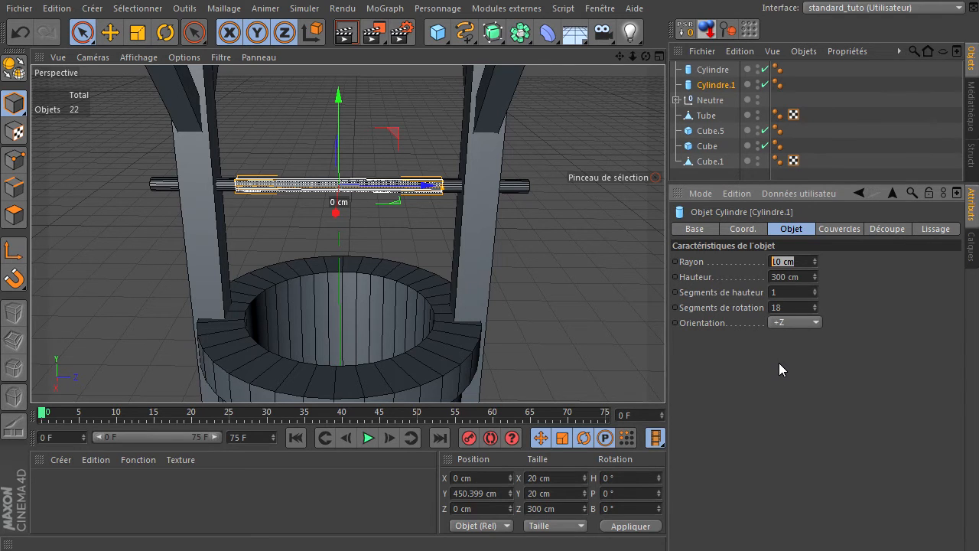
text(50)
key(Return)
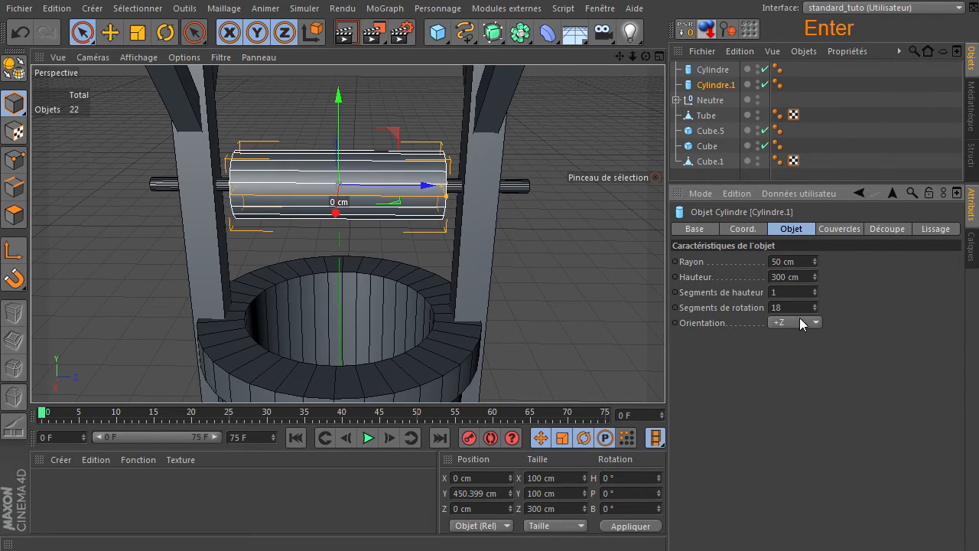
click(807, 262)
text(40)
key(Return)
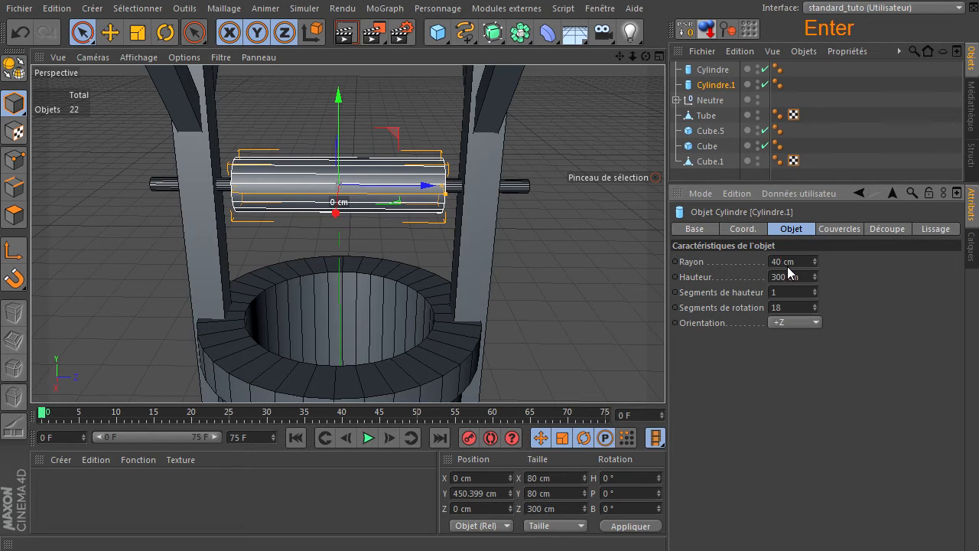
click(792, 262)
text(30)
key(Return)
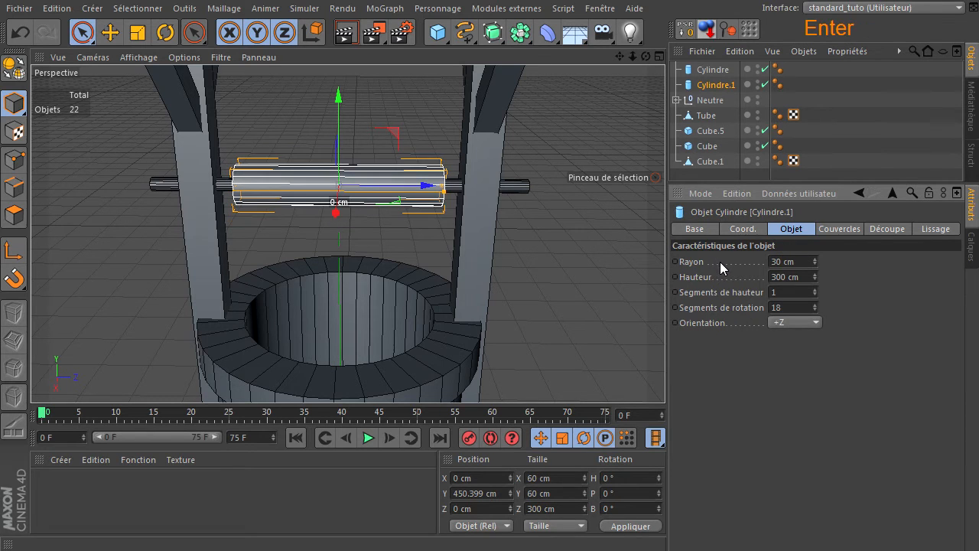
- Set the winch drum's rotation segments to 24
drag(646, 56, 665, 374)
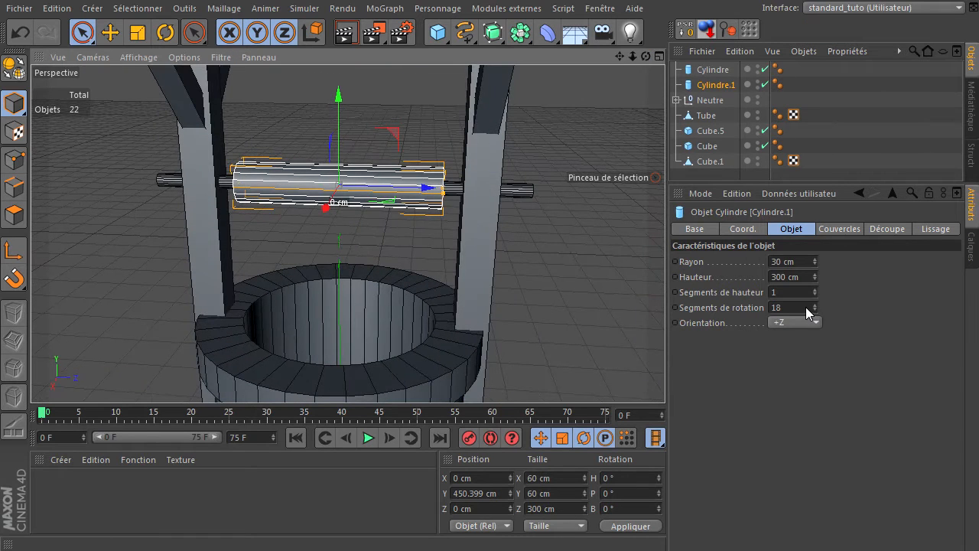
click(805, 307)
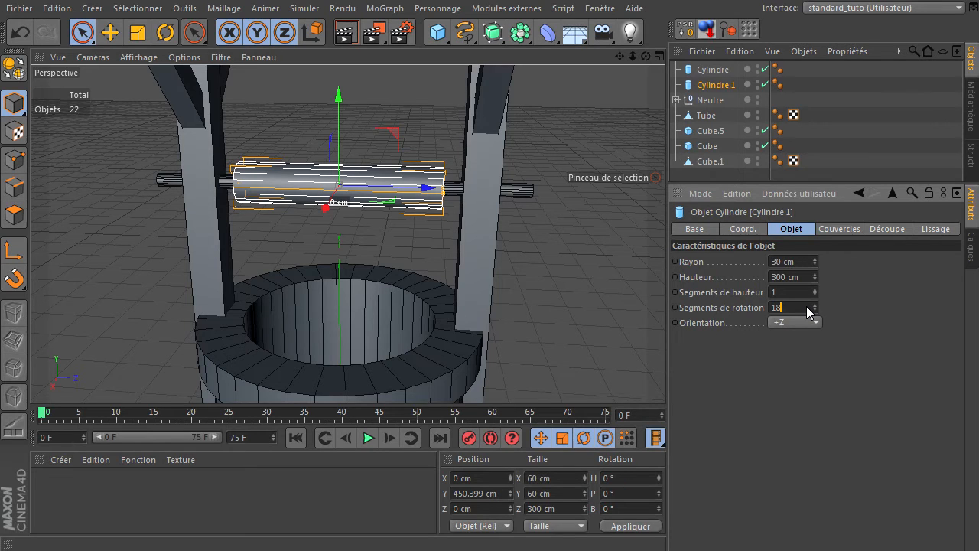
key(BackSpace)
key(BackSpace)
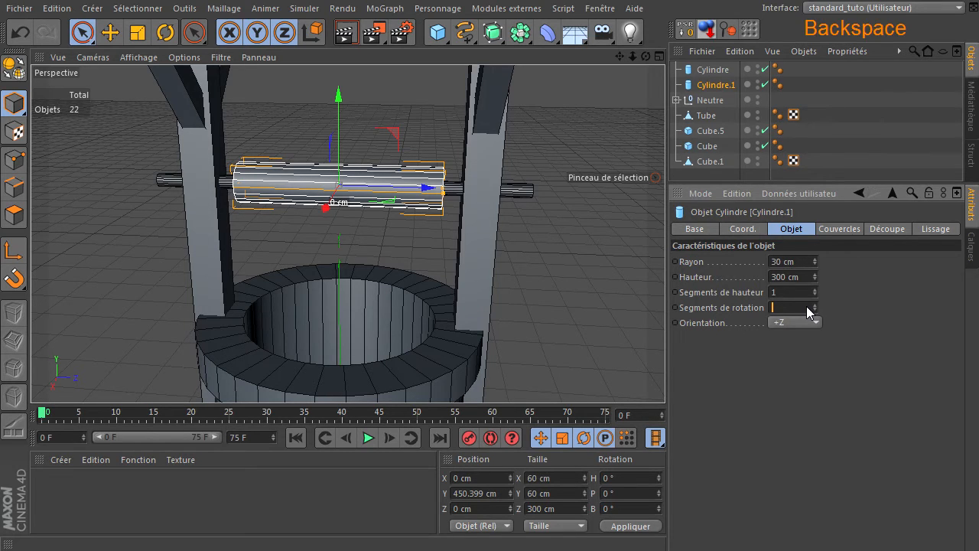
text(24)
key(Return)
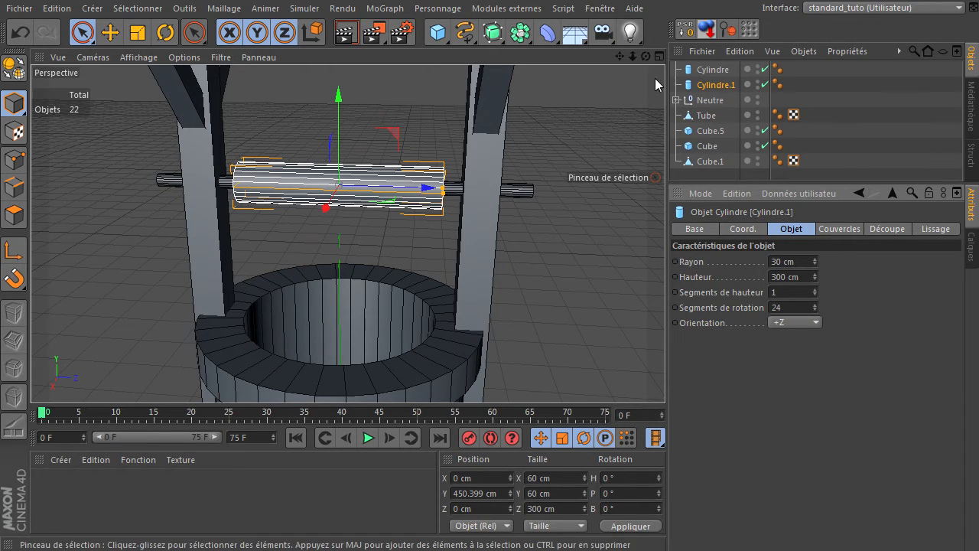
- Deselect everything and render the perspective view to check the winch drum and axle
click(620, 92)
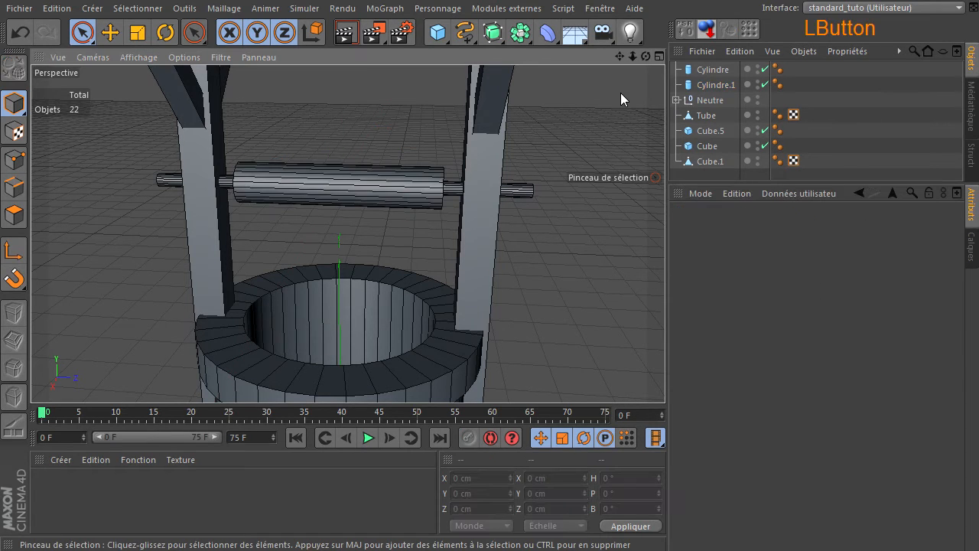
click(345, 32)
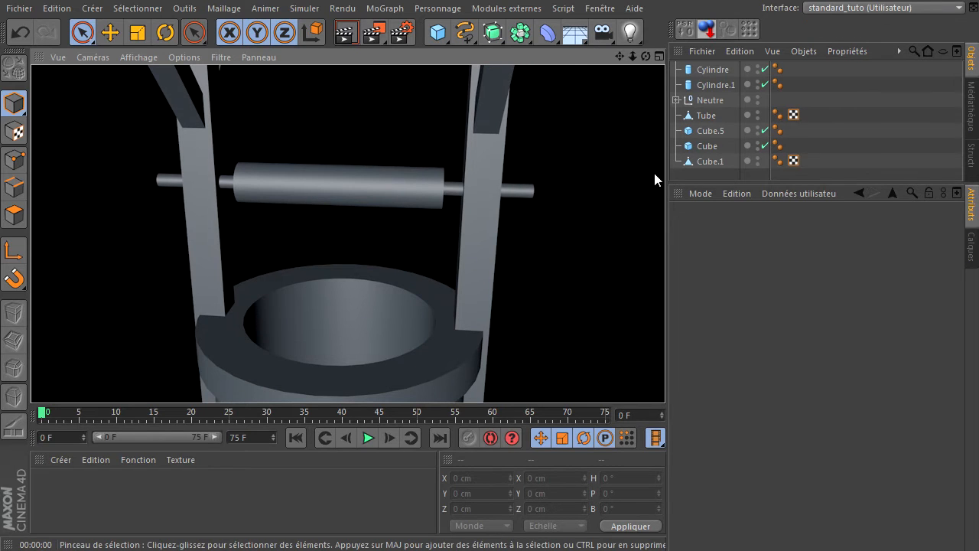
click(665, 376)
alt+drag(664, 375, 441, 128)
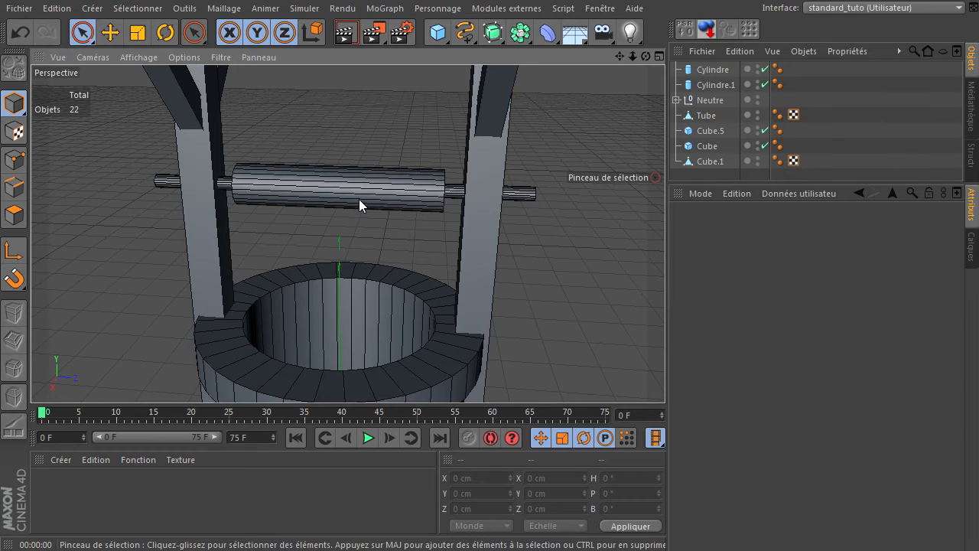
- Set the winch drum's height segments to 4 and convert the drum to an editable polygon object
click(733, 85)
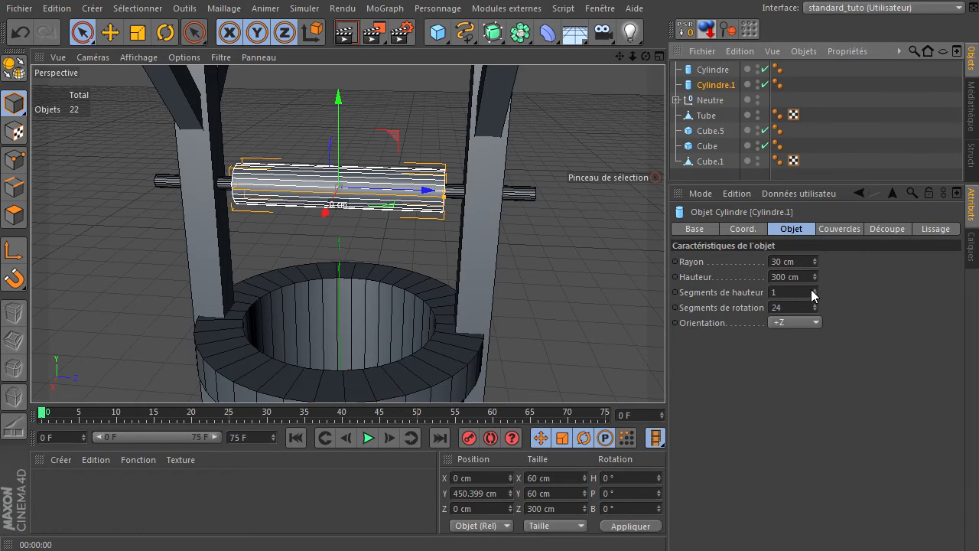
drag(814, 289, 813, 287)
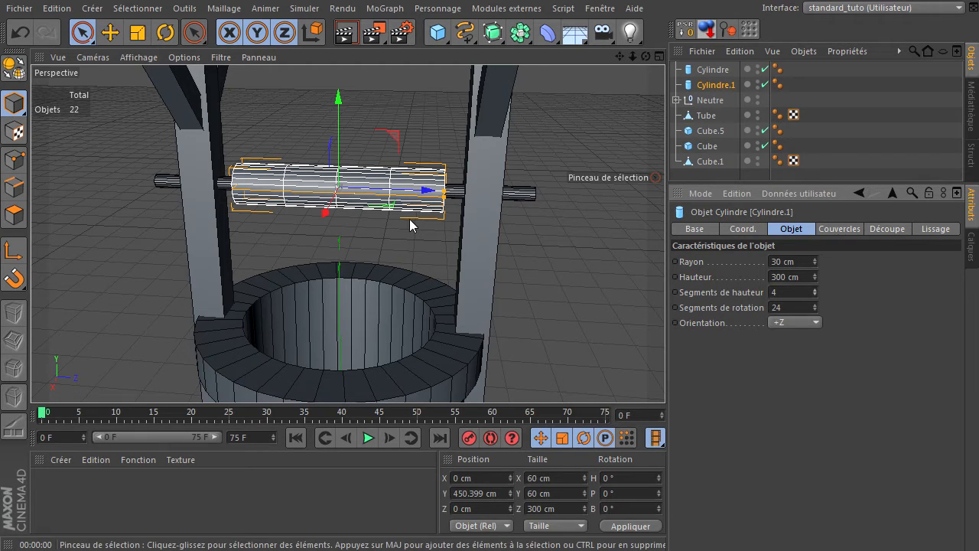
click(11, 72)
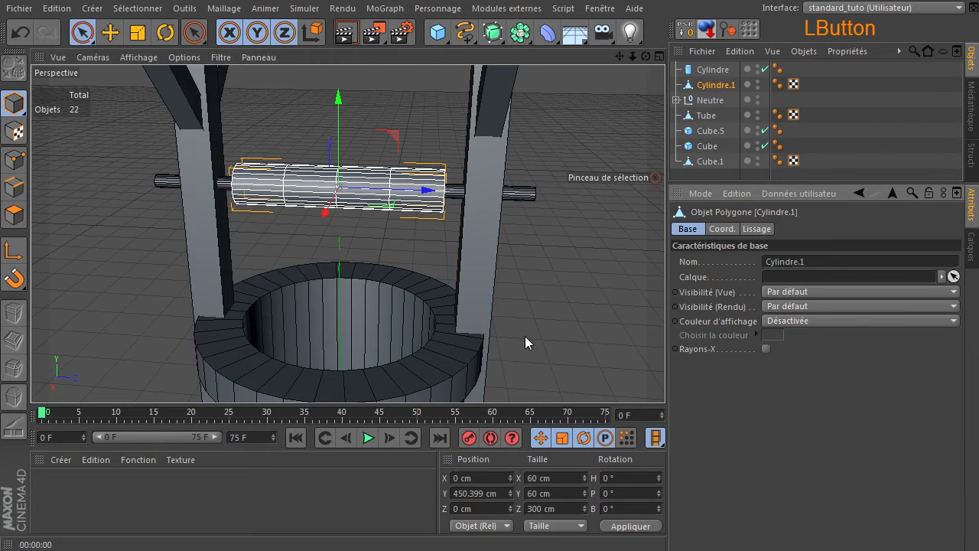
- Select all points of the winch drum and merge the duplicates with Optimize
scroll(328, 212, up, 4)
scroll(337, 189, up, 1)
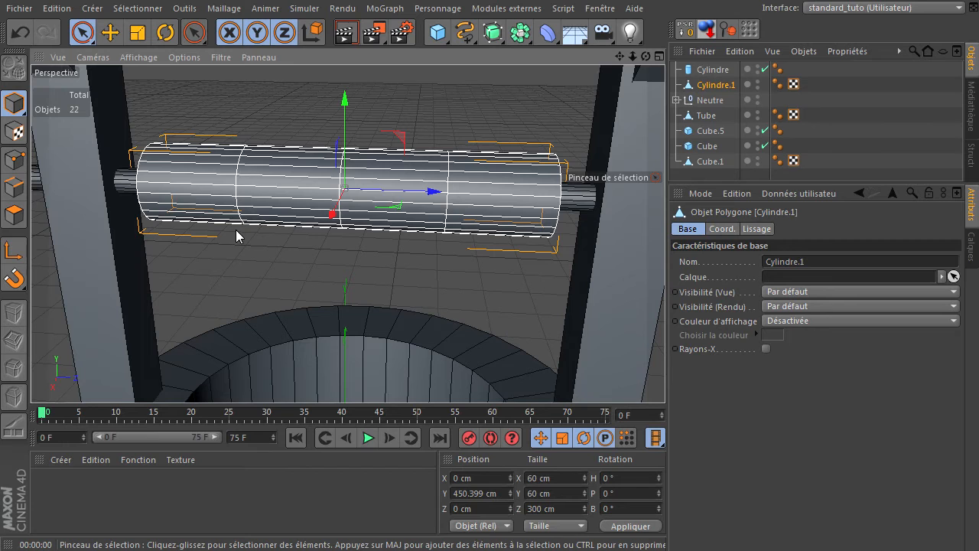
click(13, 159)
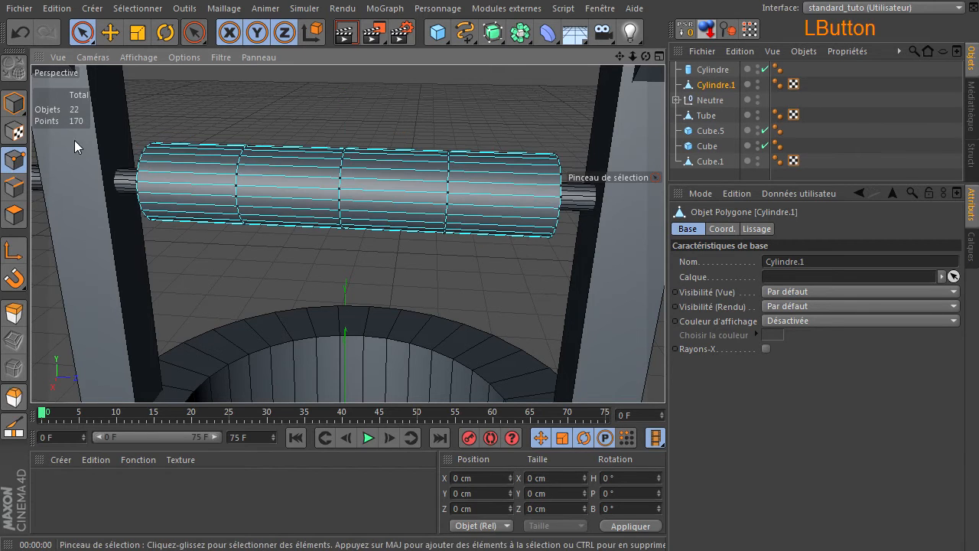
key(ctrl+a)
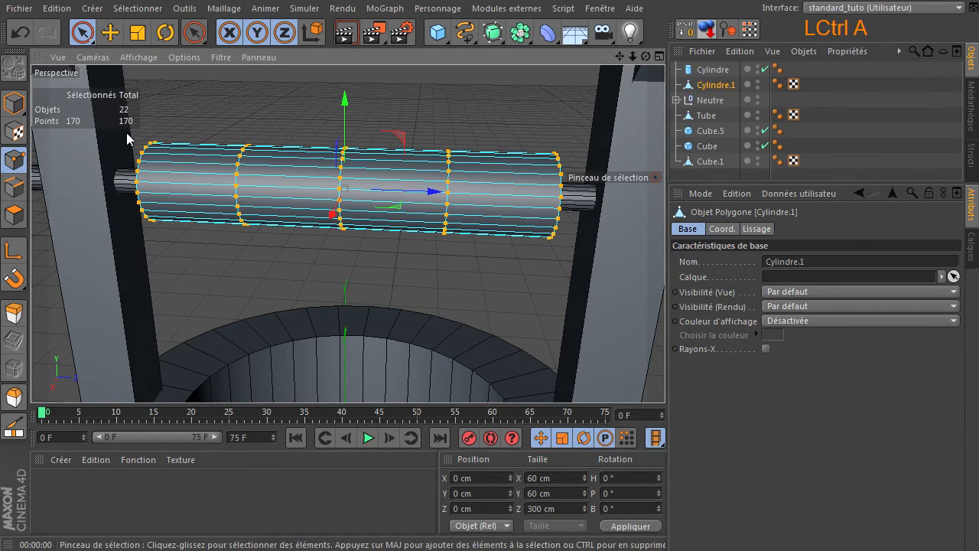
right_click(211, 73)
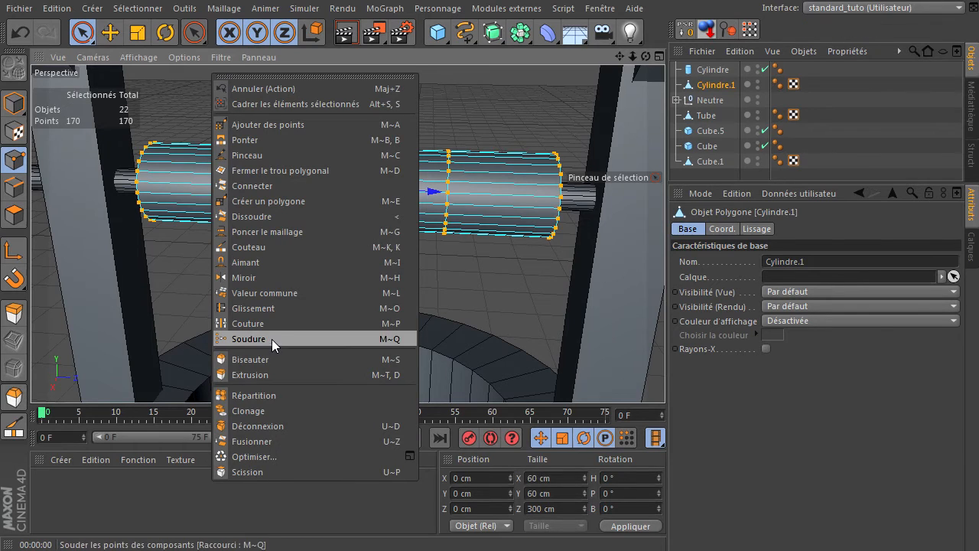
click(243, 457)
click(448, 99)
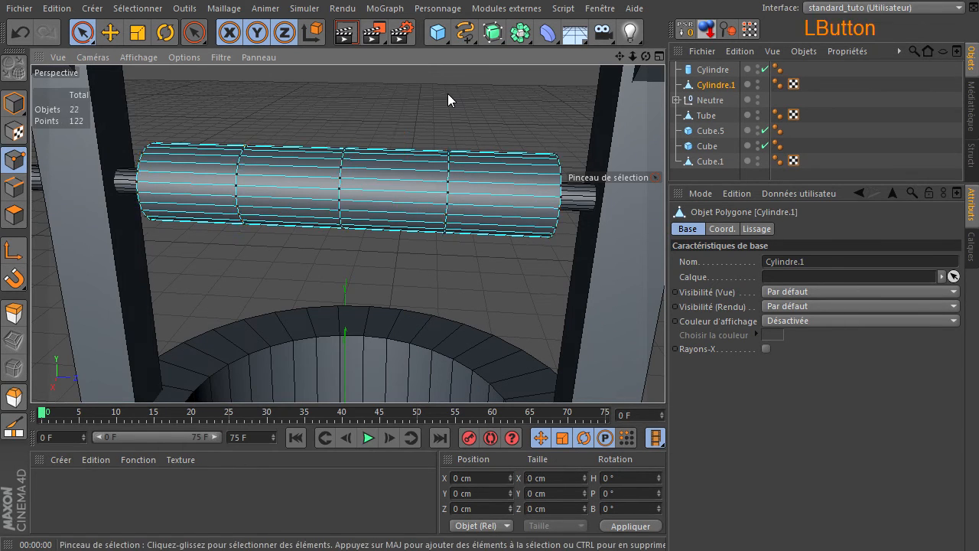
- Loop-select the drum's middle edge ring and scale it down in X and Y to about 51 cm
click(13, 189)
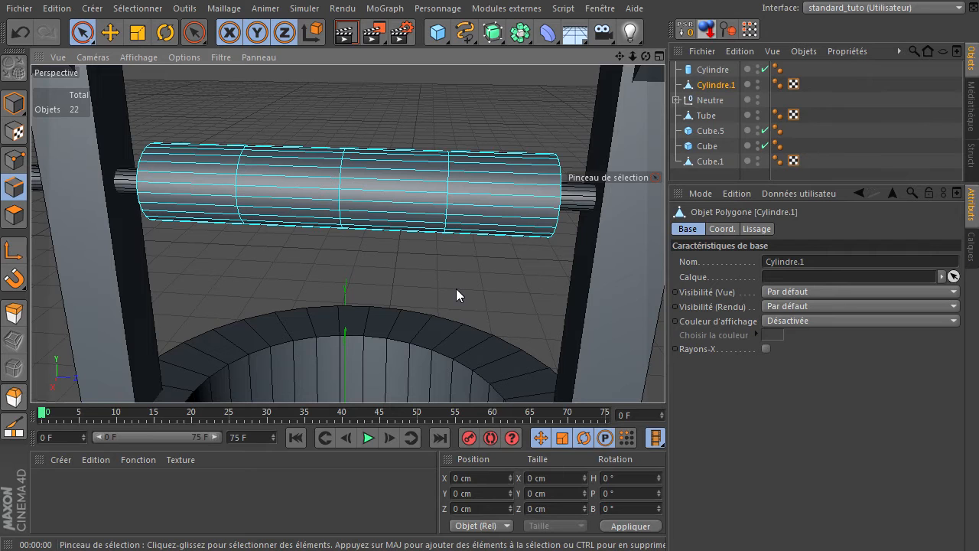
key(u)
key(l)
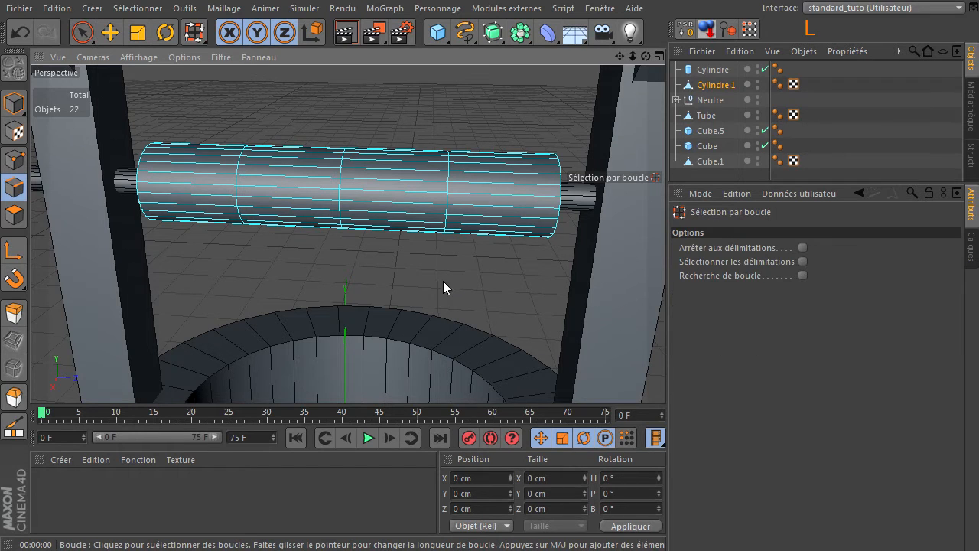
click(340, 190)
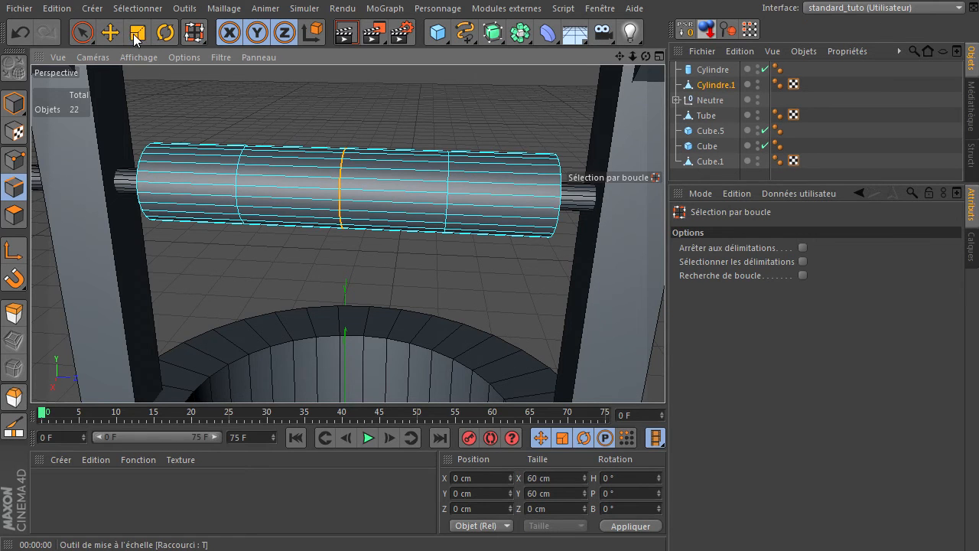
click(136, 36)
drag(646, 56, 665, 375)
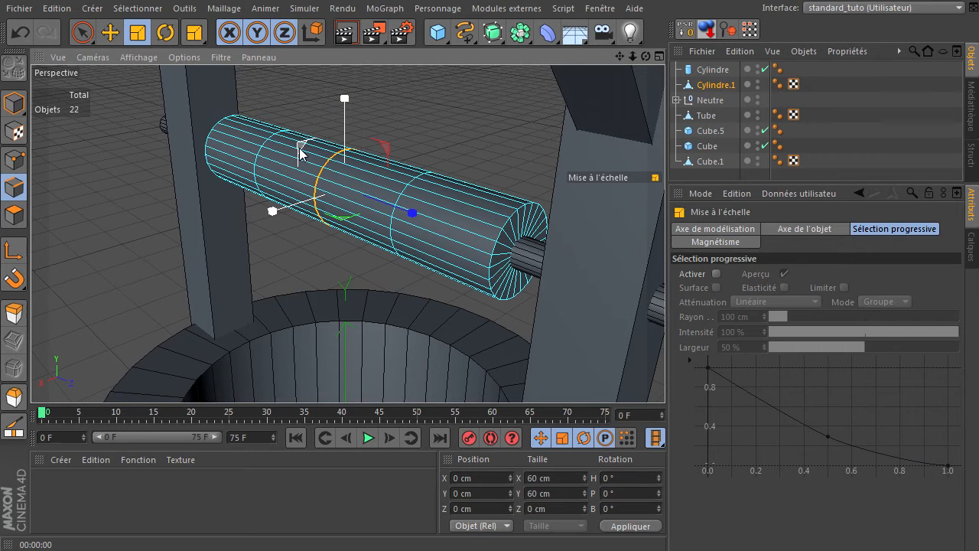
drag(300, 153, 313, 157)
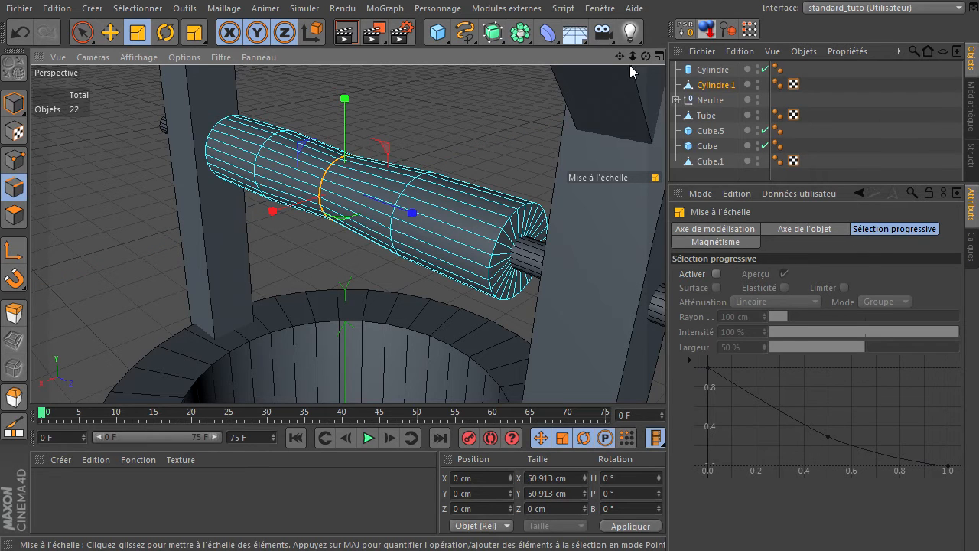
- Loop-select the drum's two edge rings on either side of the middle ring and scale them in X and Y to about 54 cm
mouse_move(645, 58)
mouse_down()
mouse_move(665, 375)
mouse_move(635, 68)
mouse_up()
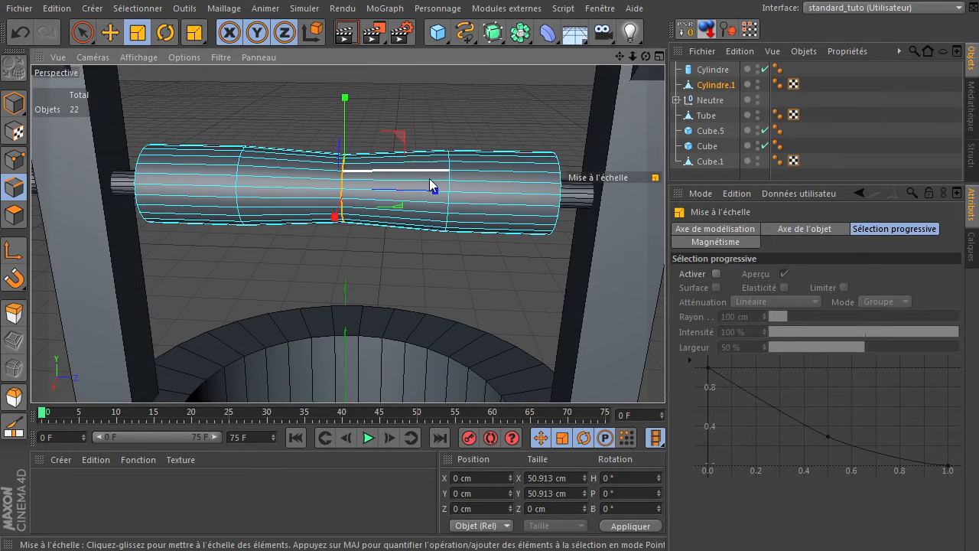
key(u)
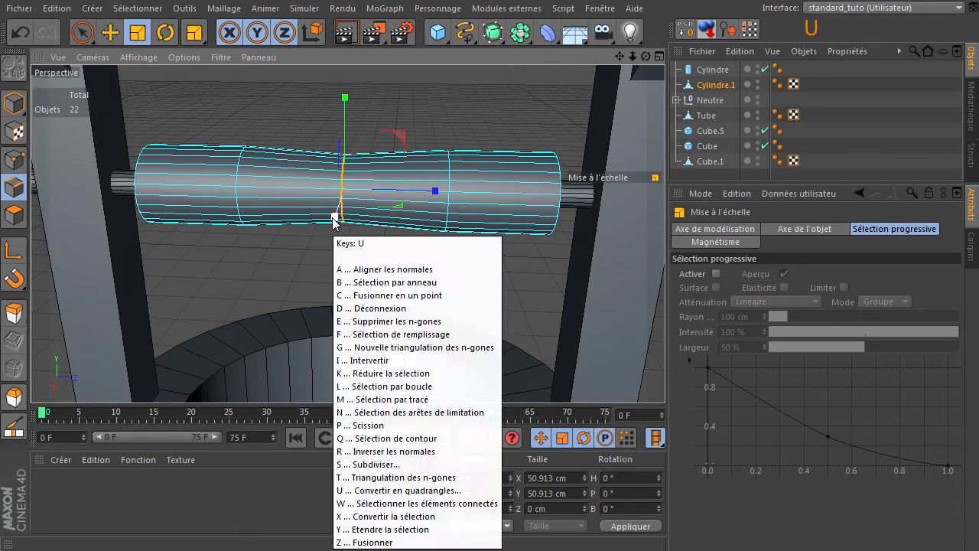
key(l)
click(457, 196)
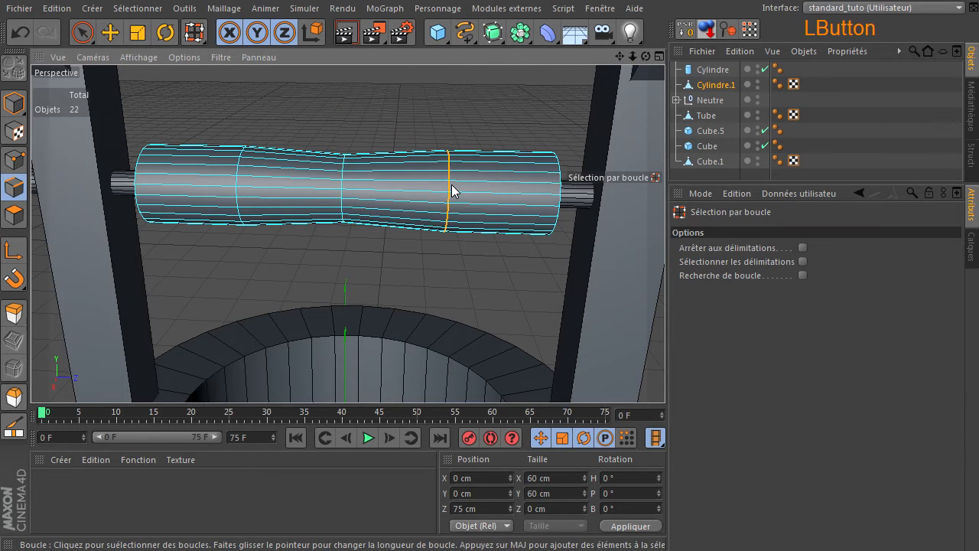
shift+click(237, 187)
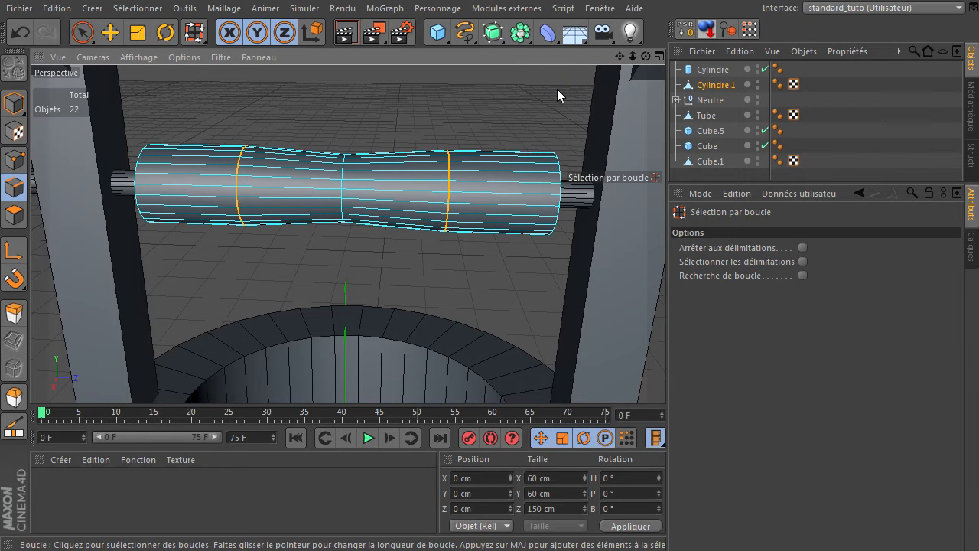
key(t)
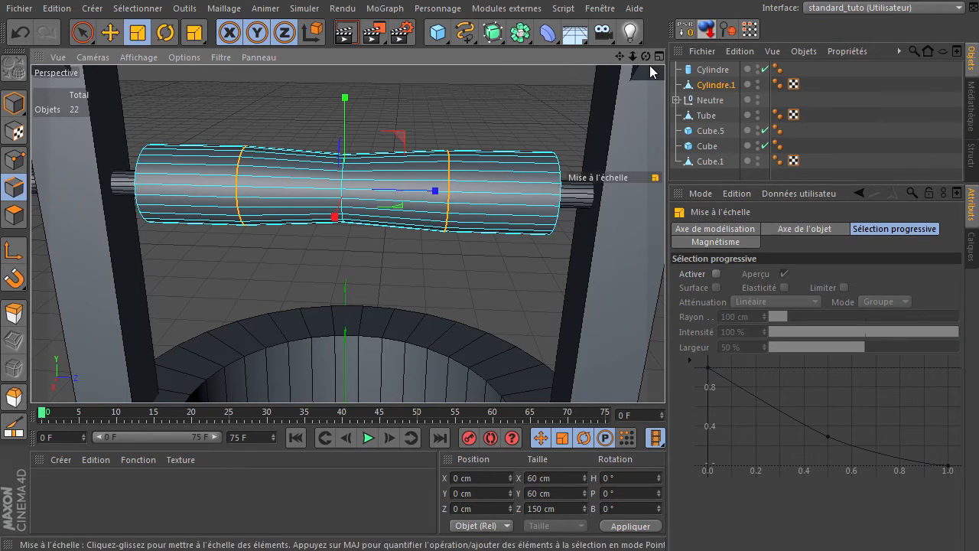
drag(666, 375, 665, 375)
click(376, 154)
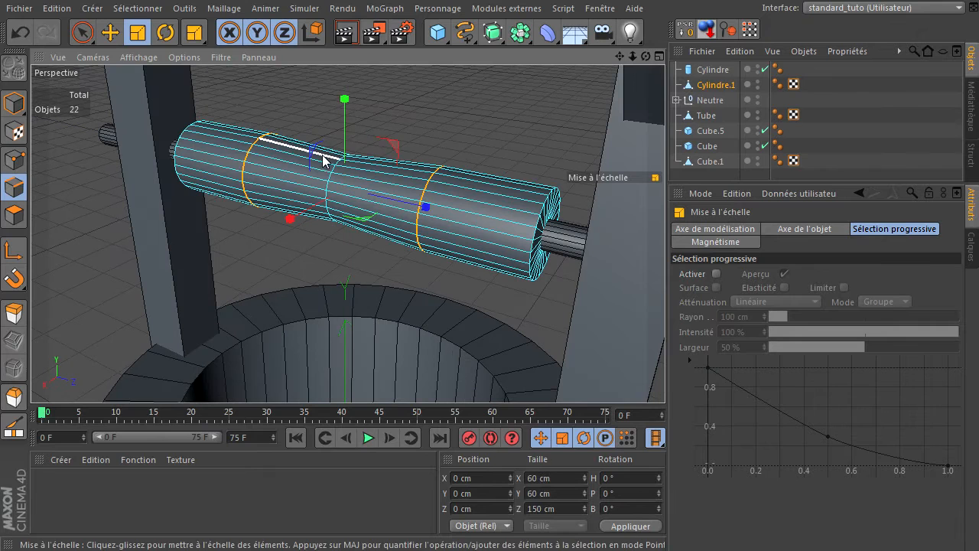
drag(314, 155, 320, 160)
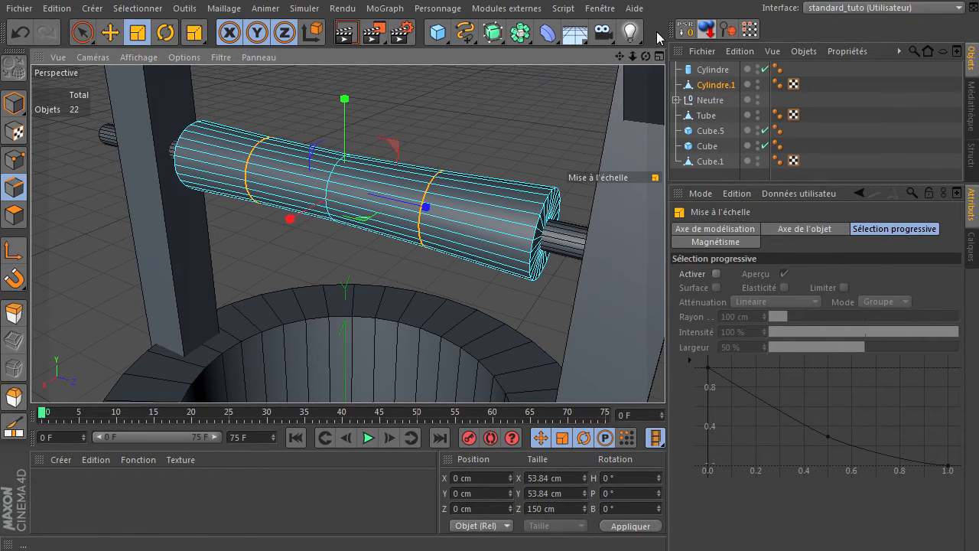
drag(642, 58, 642, 58)
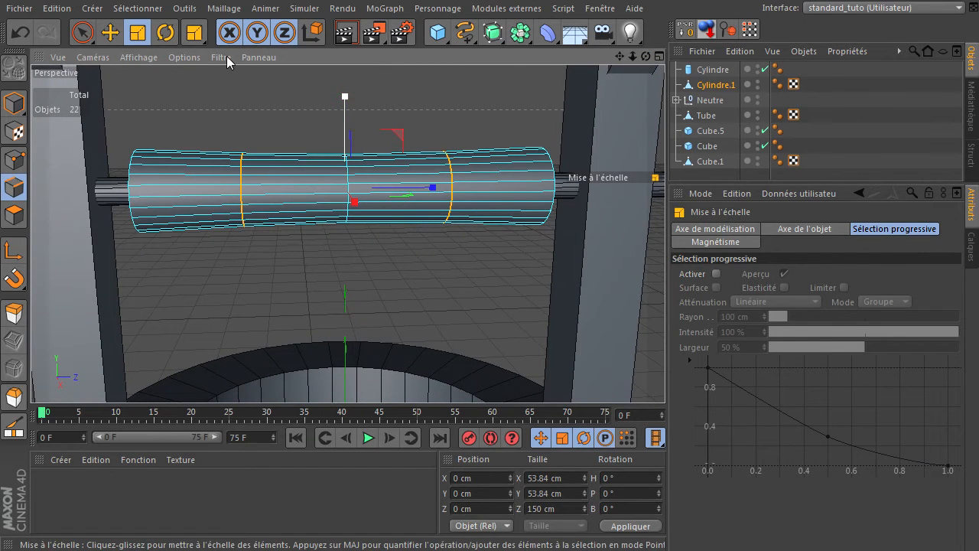
- Deselect the drum's edge rings and return to Model mode
click(86, 35)
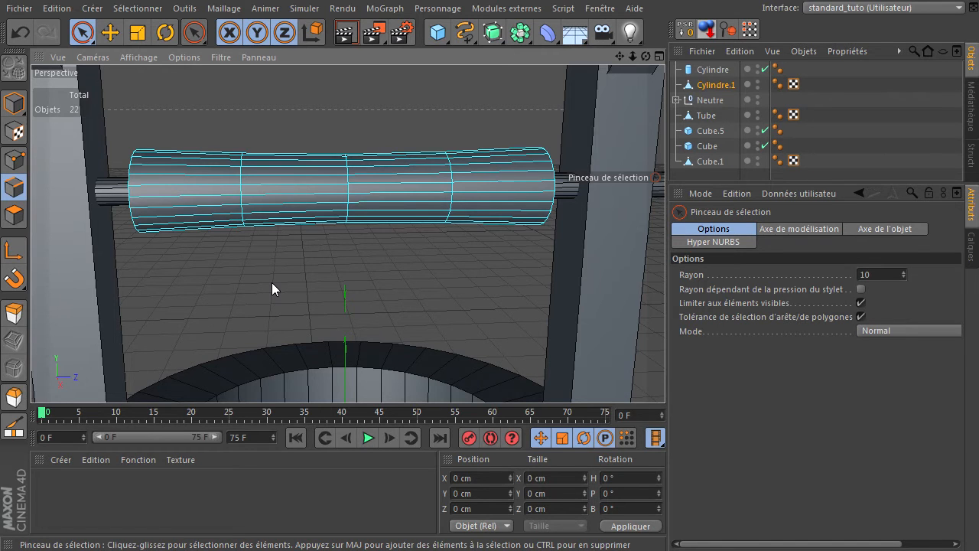
scroll(272, 282, down, 3)
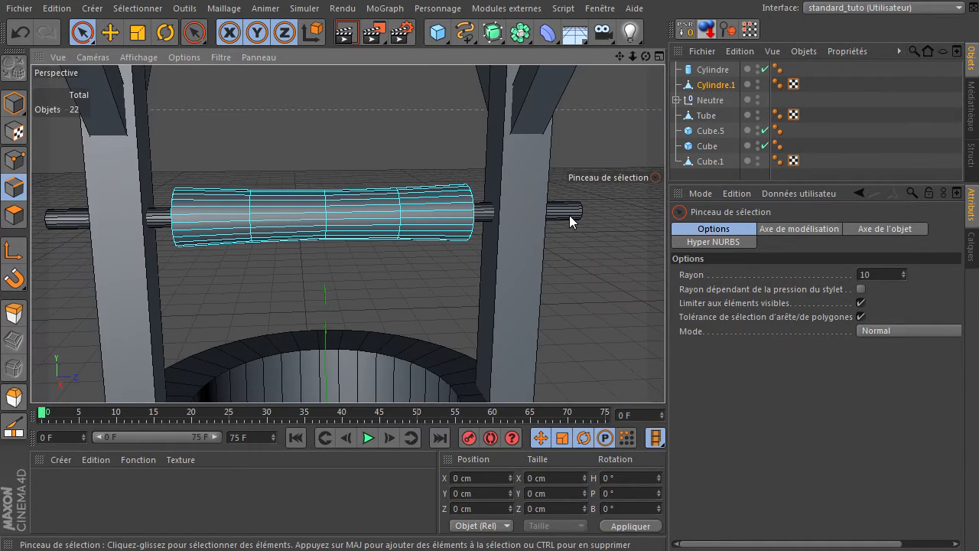
drag(645, 57, 486, 67)
click(14, 103)
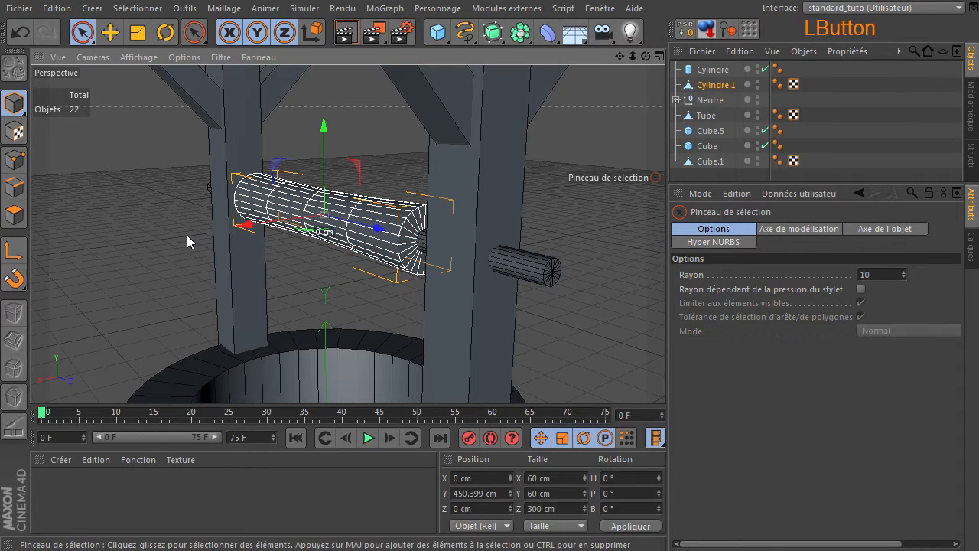
- Add a cube and move it to the axle's outer end, at about Y 443 cm and Z 268 cm
drag(440, 40, 585, 55)
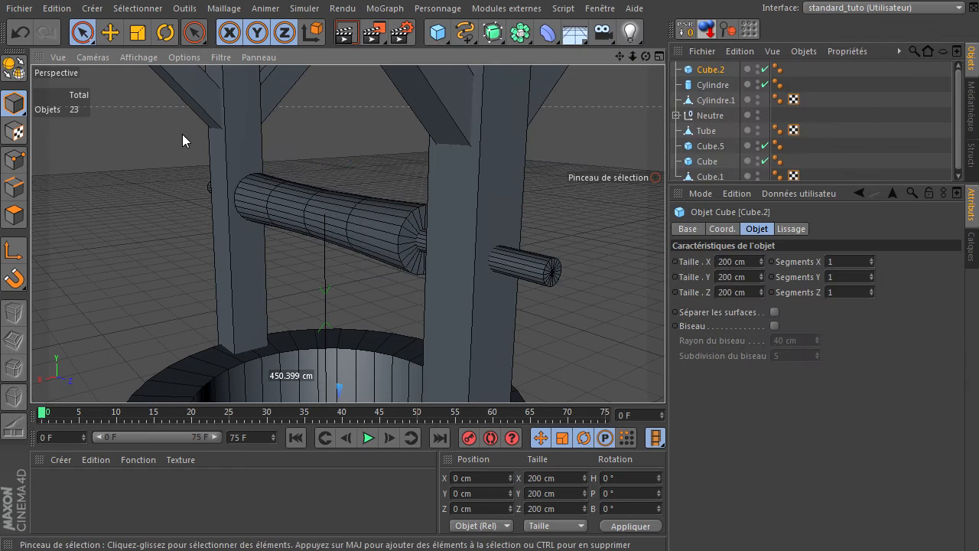
click(110, 36)
scroll(102, 199, down, 3)
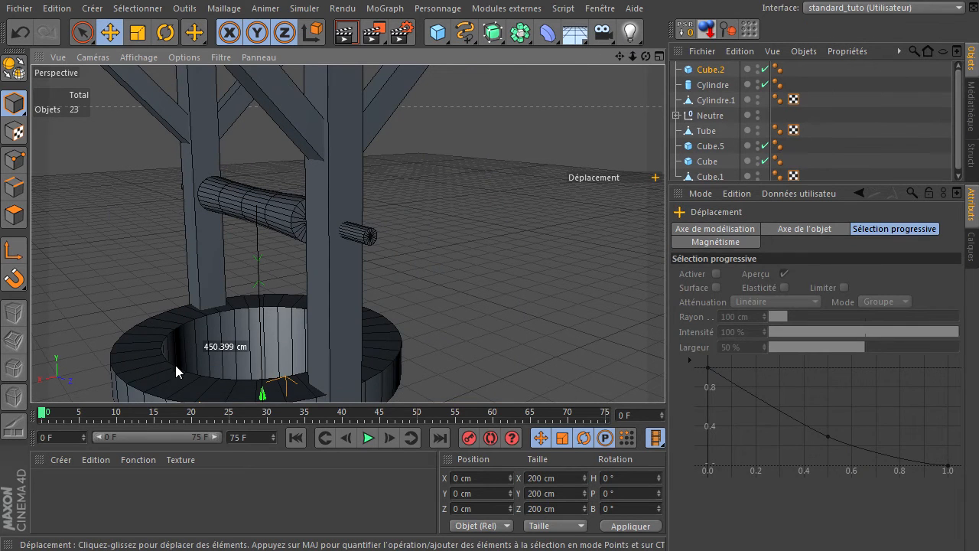
drag(261, 399, 242, 179)
drag(277, 222, 401, 222)
- In the front view, set the new cube's X, Y and Z sizes to 50 cm
middle_click(400, 218)
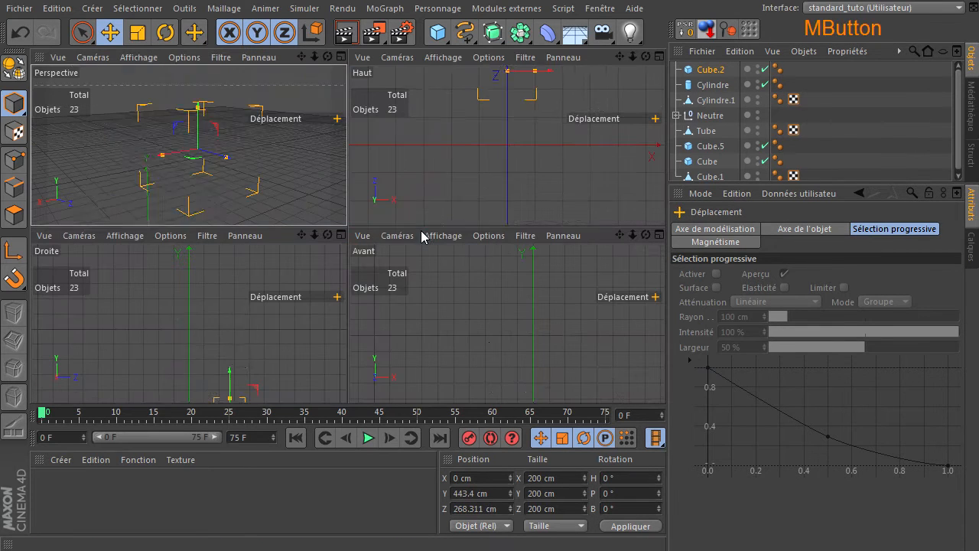
drag(619, 235, 665, 375)
middle_click(507, 278)
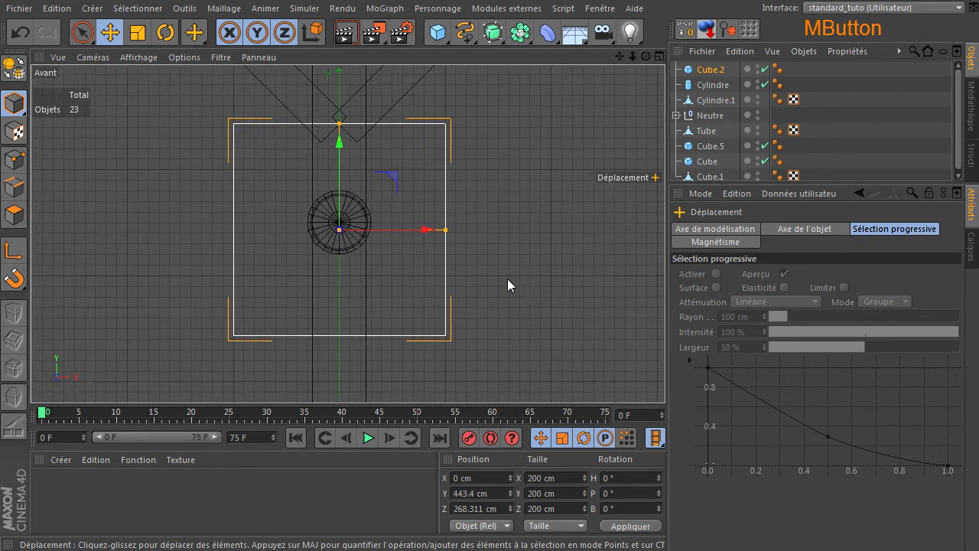
click(711, 70)
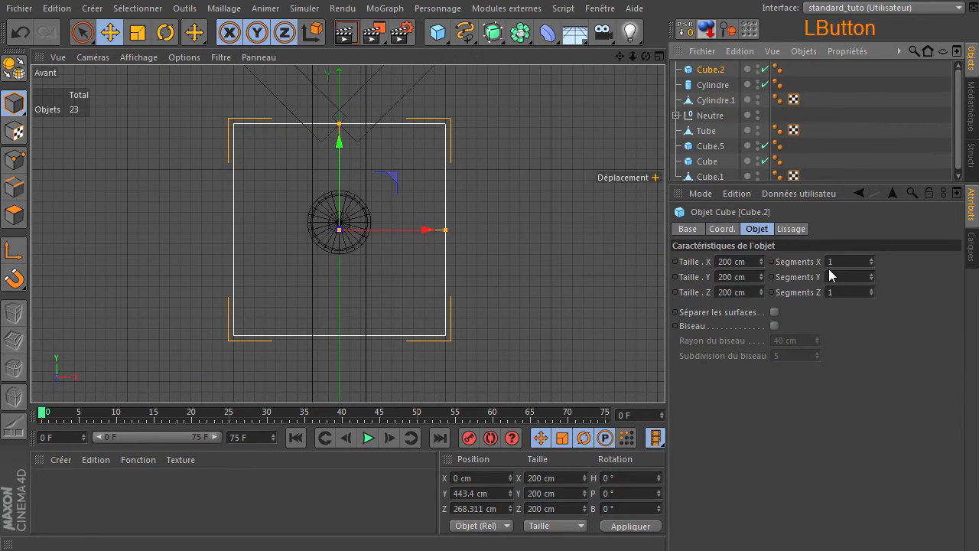
click(752, 264)
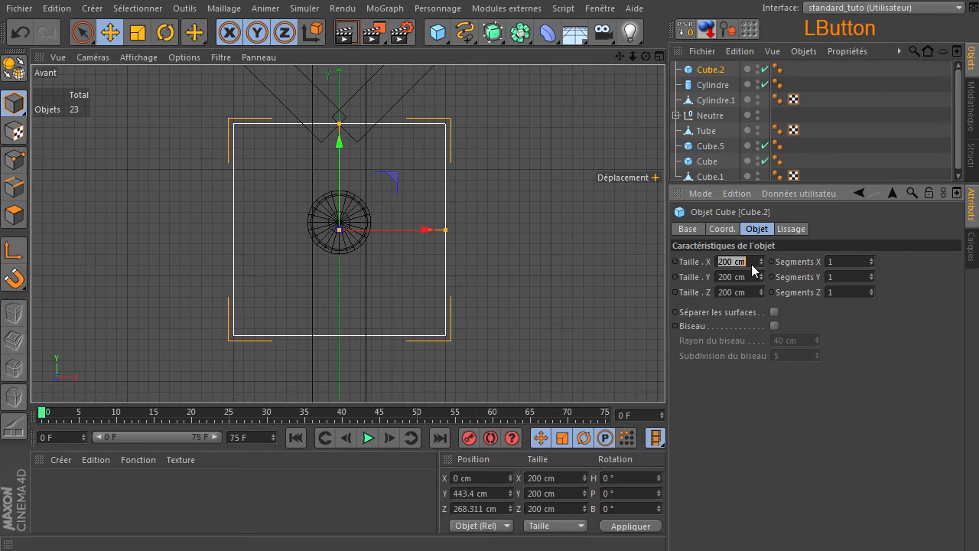
text(50)
click(744, 278)
click(738, 291)
text(50)
key(Return)
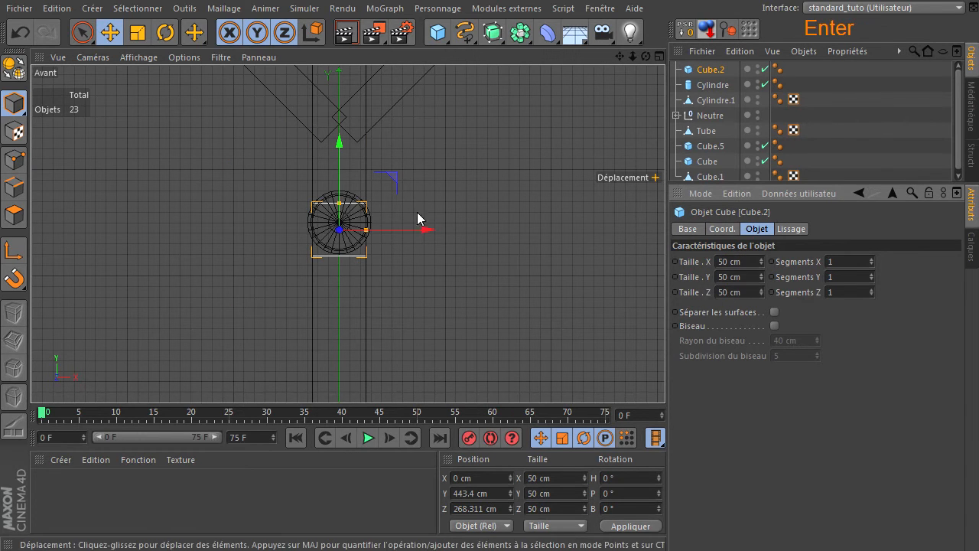
- Raise the cube to about Y 450.4 cm so it is centred on the axle in the front view
scroll(343, 238, up, 5)
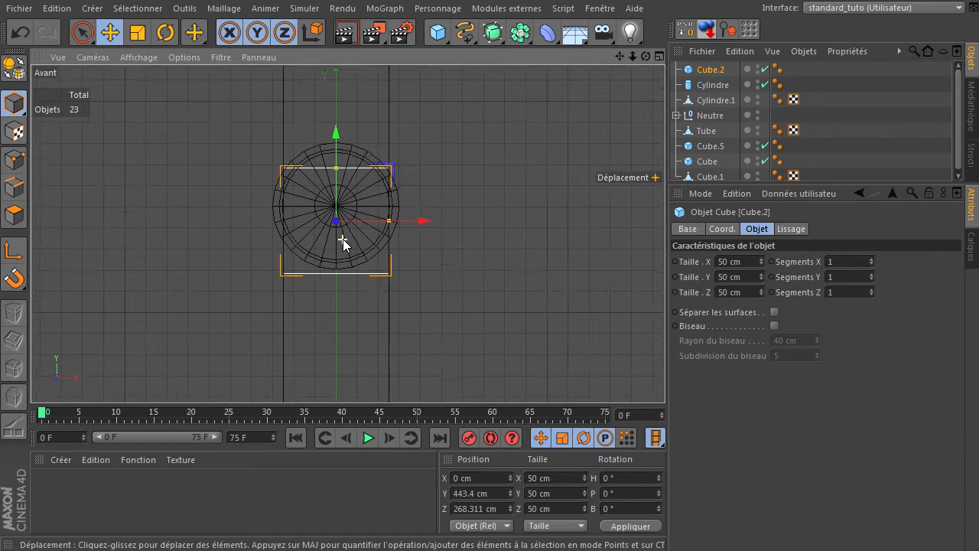
click(334, 145)
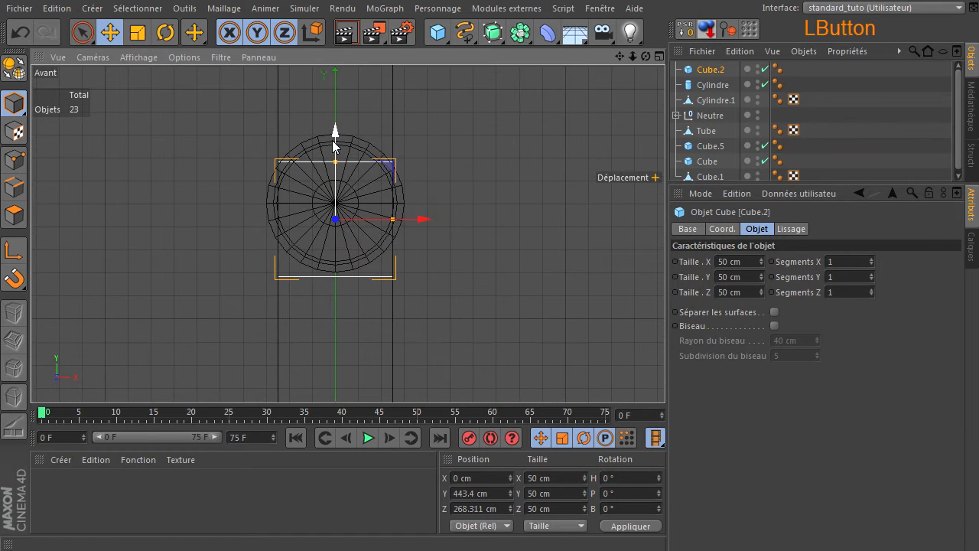
drag(333, 145, 336, 126)
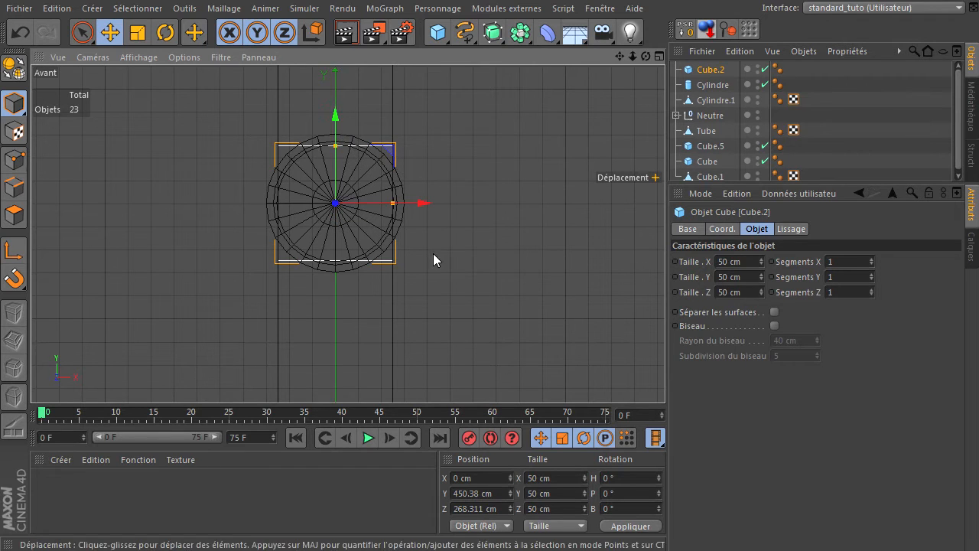
- Set the cube's X, Y and Z sizes to 40 cm
drag(760, 274, 761, 275)
click(760, 275)
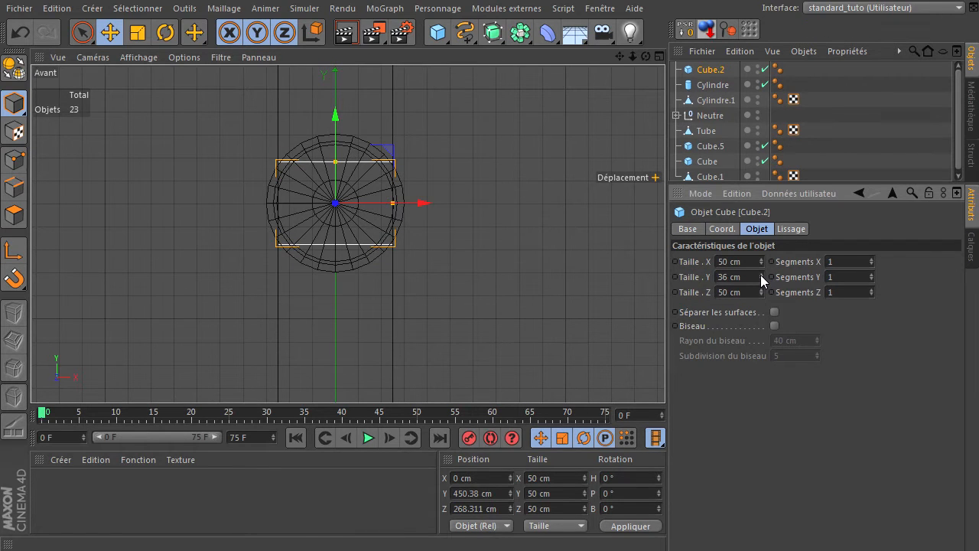
double_click(750, 277)
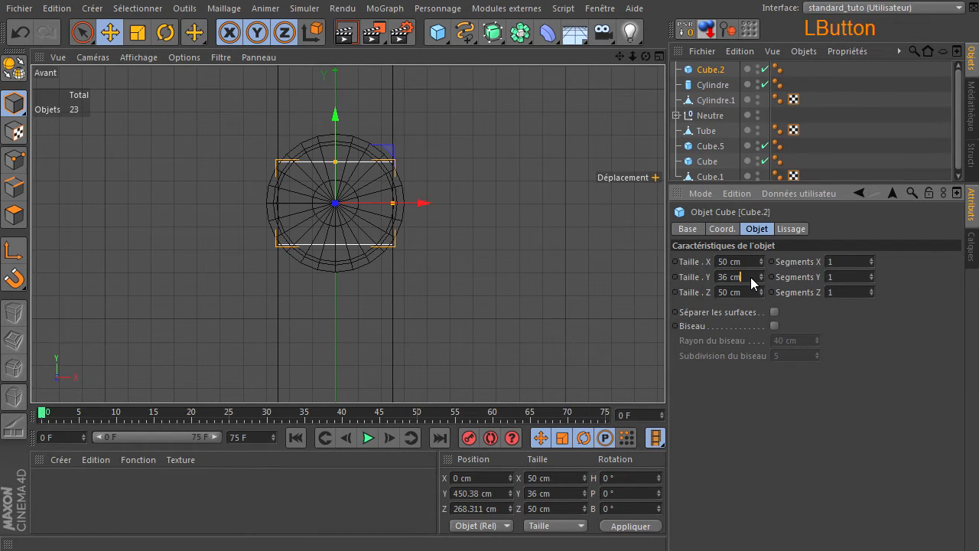
text(40)
key(Return)
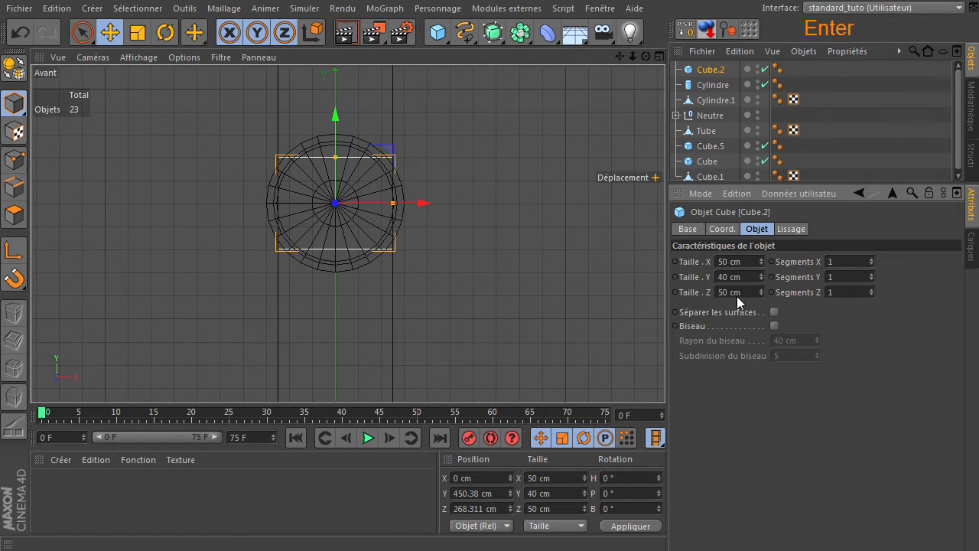
double_click(753, 261)
text(40)
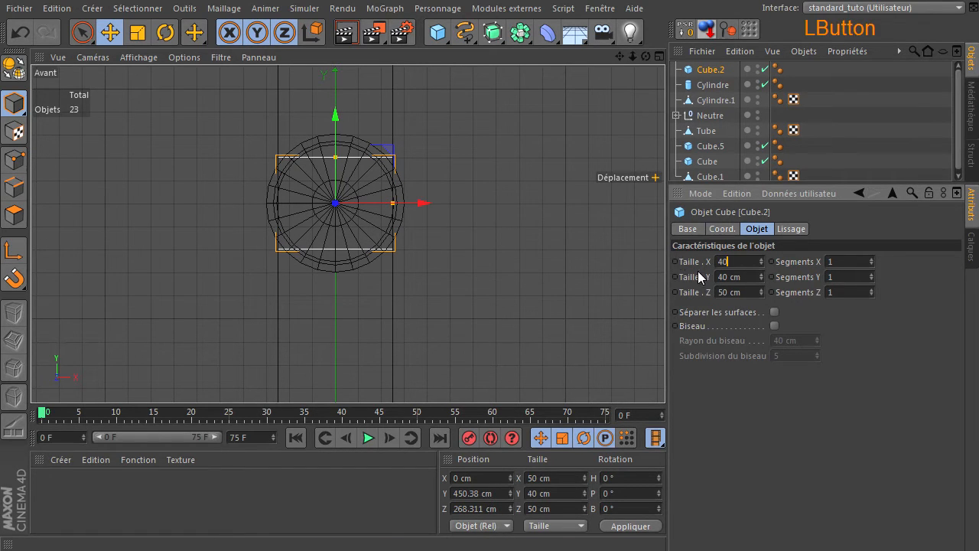
double_click(739, 292)
text(40)
key(Return)
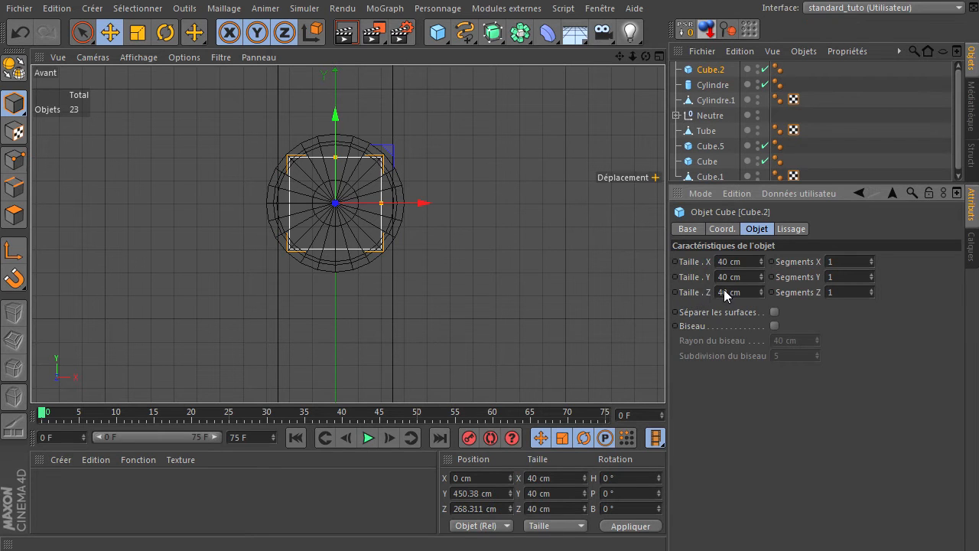
- In the perspective view, set the cube's Z size to 18 cm and slide it along the axle to about Z 258 cm
middle_click(516, 273)
middle_click(275, 154)
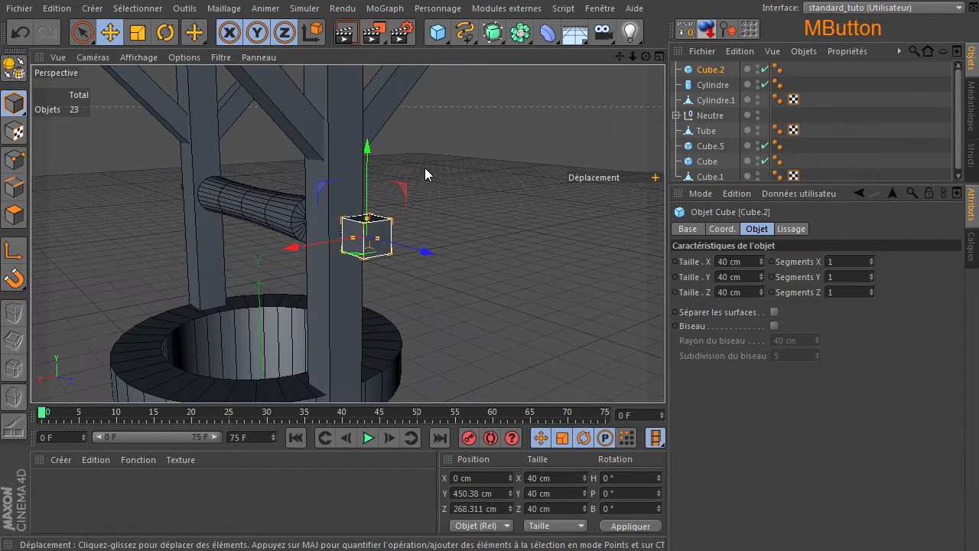
drag(645, 57, 665, 375)
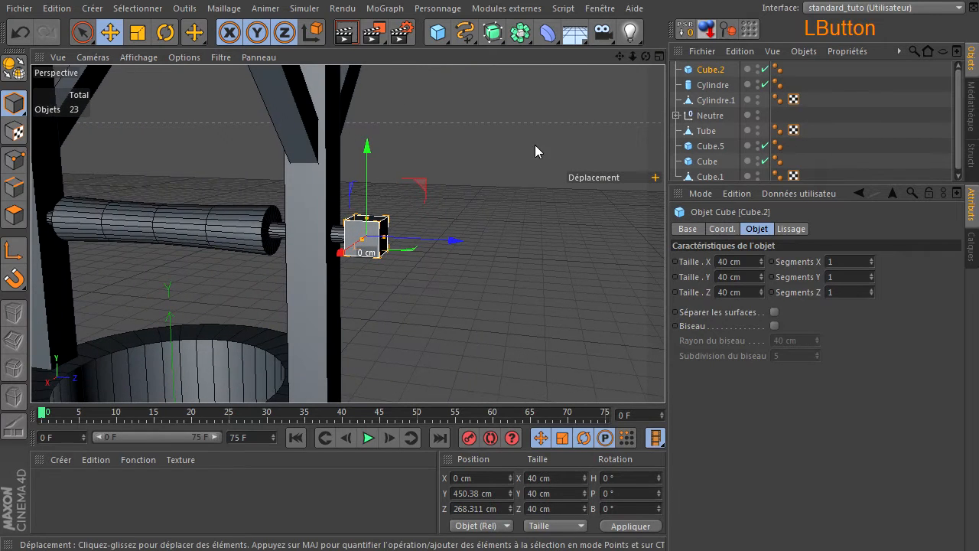
click(748, 293)
text(20)
key(Return)
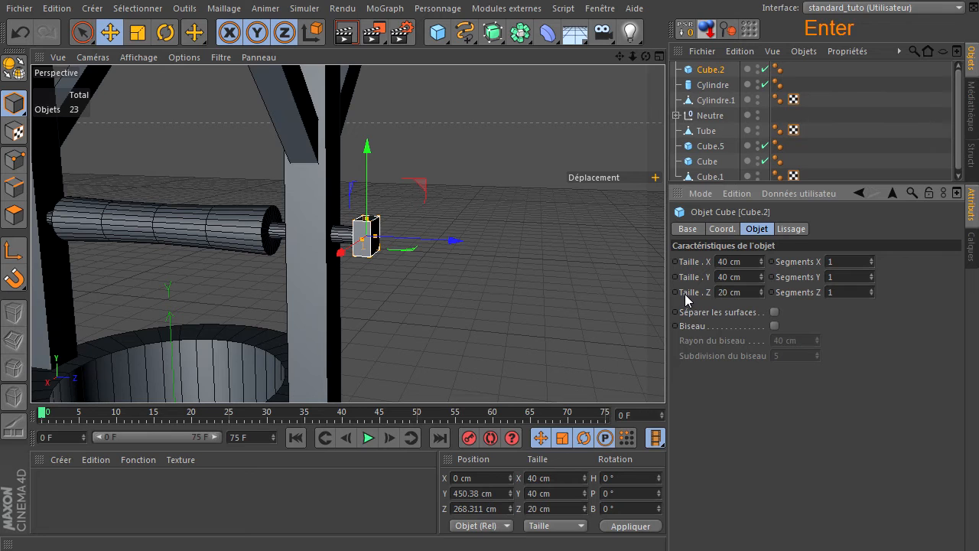
click(741, 293)
text(18)
key(Return)
drag(462, 246, 448, 254)
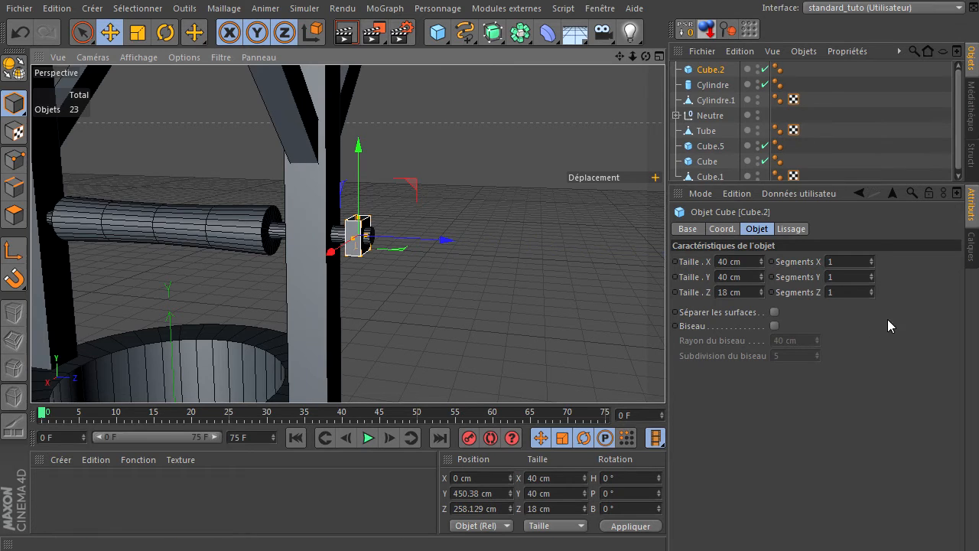
- Set the cube's Y segments to 3 and convert it to an editable polygon object in Edge mode
click(871, 274)
click(870, 273)
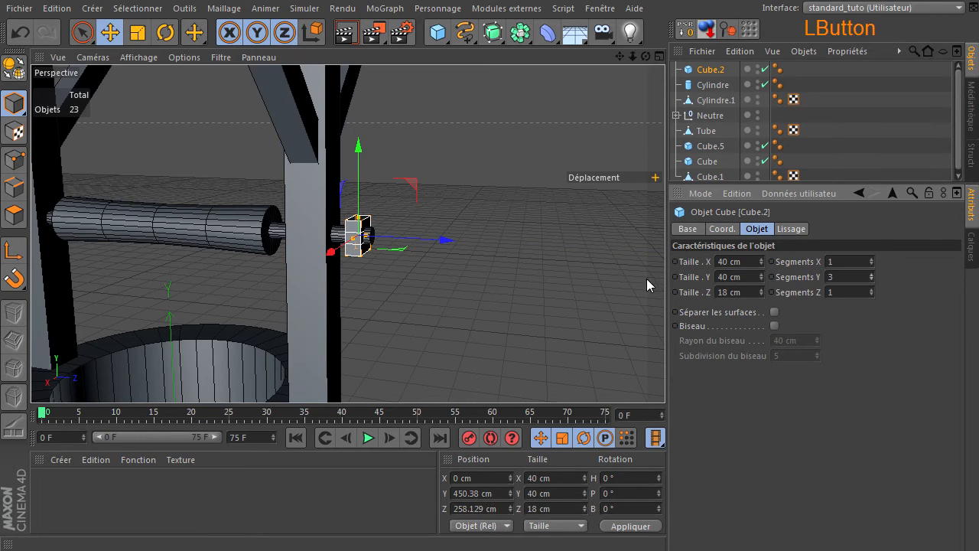
scroll(358, 241, up, 5)
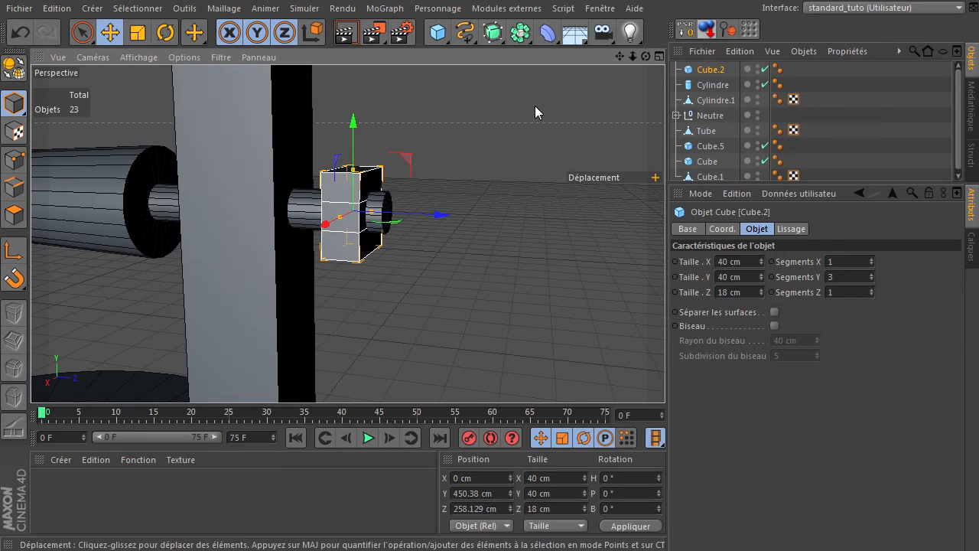
drag(646, 57, 2, 115)
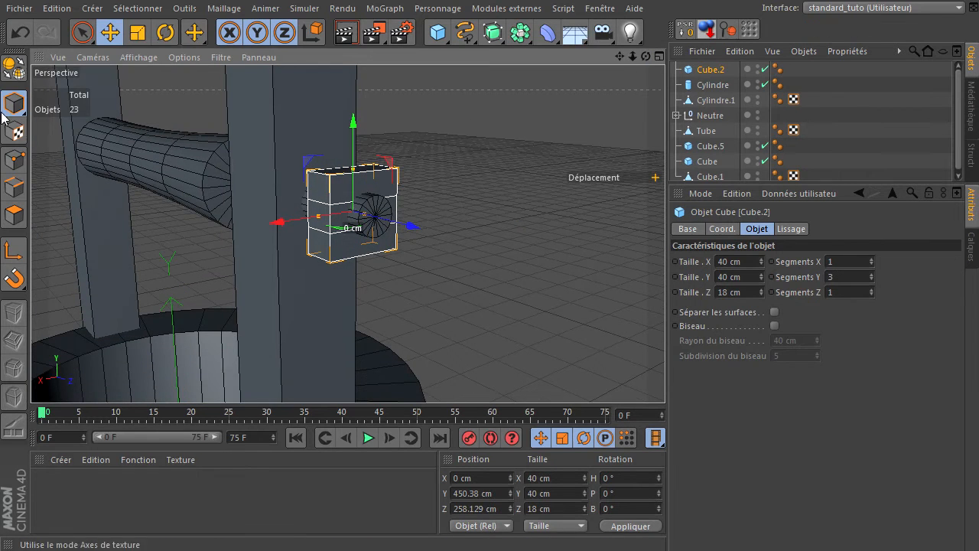
click(11, 70)
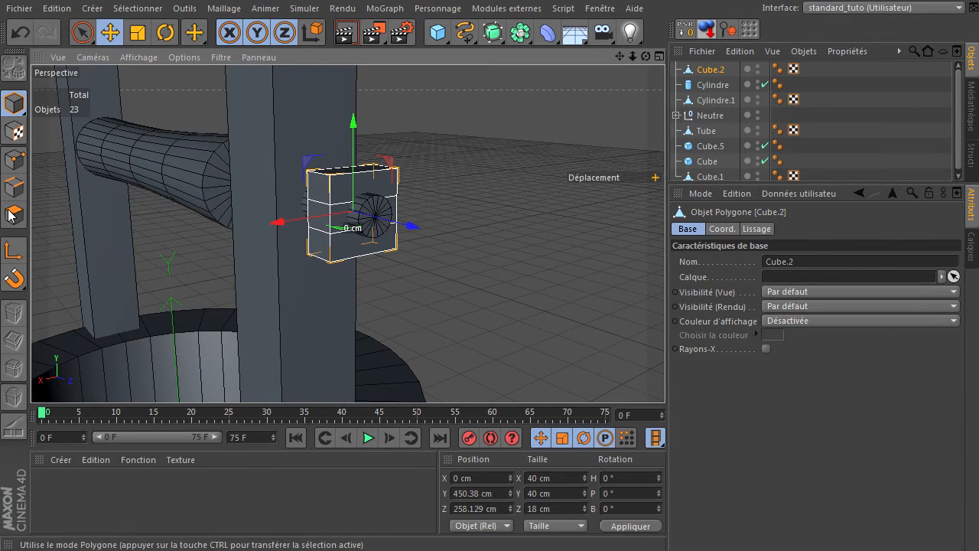
click(14, 187)
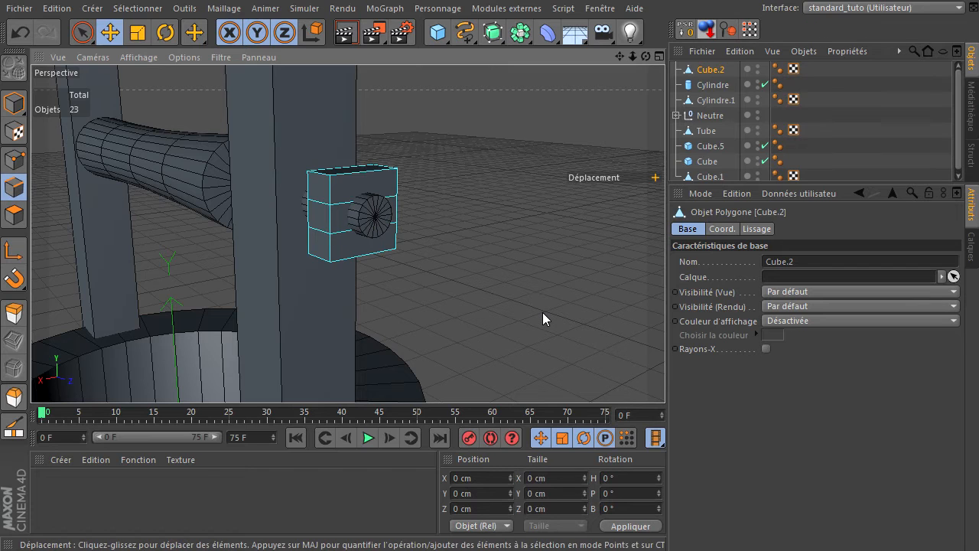
- Select the cube's two horizontal middle edge loops and scale them apart along Y to about 26.1 cm
key(u)
key(l)
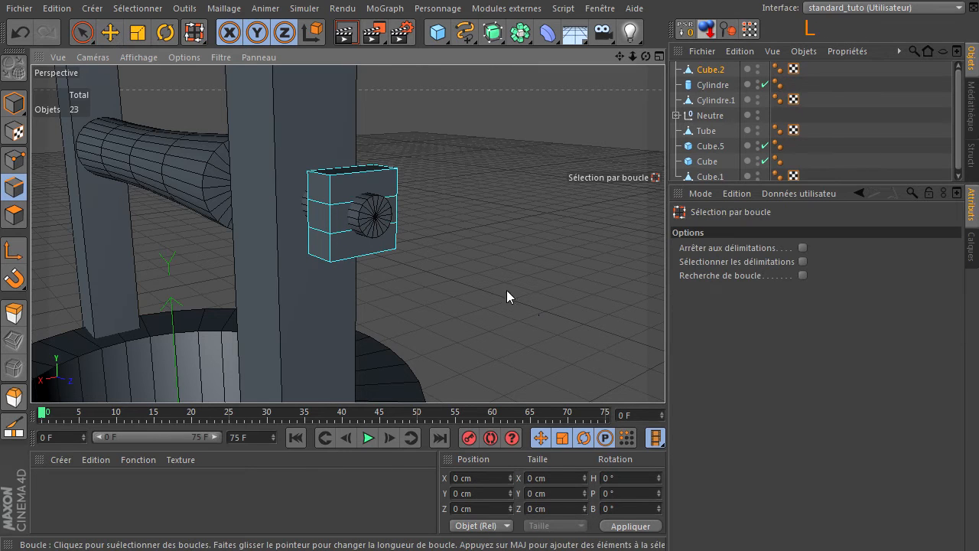
click(352, 205)
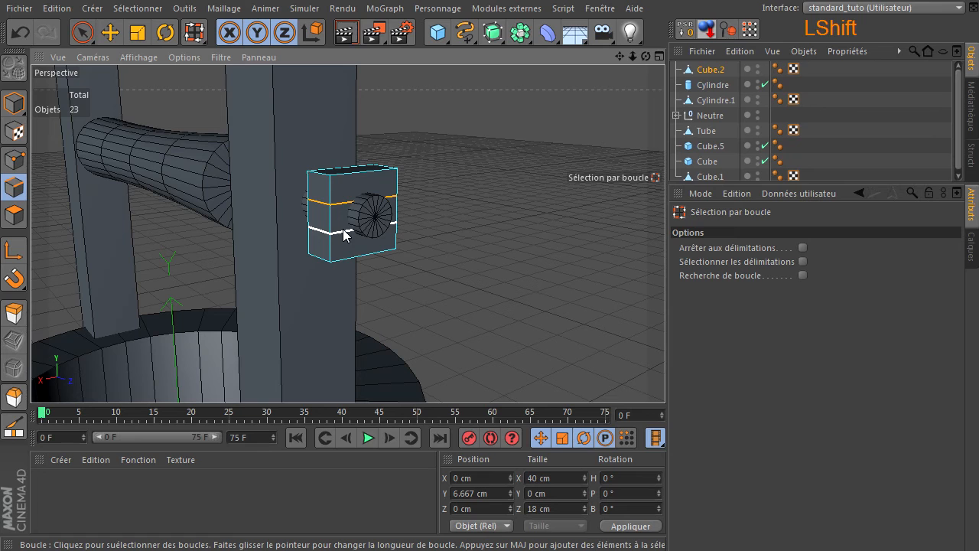
shift+click(344, 232)
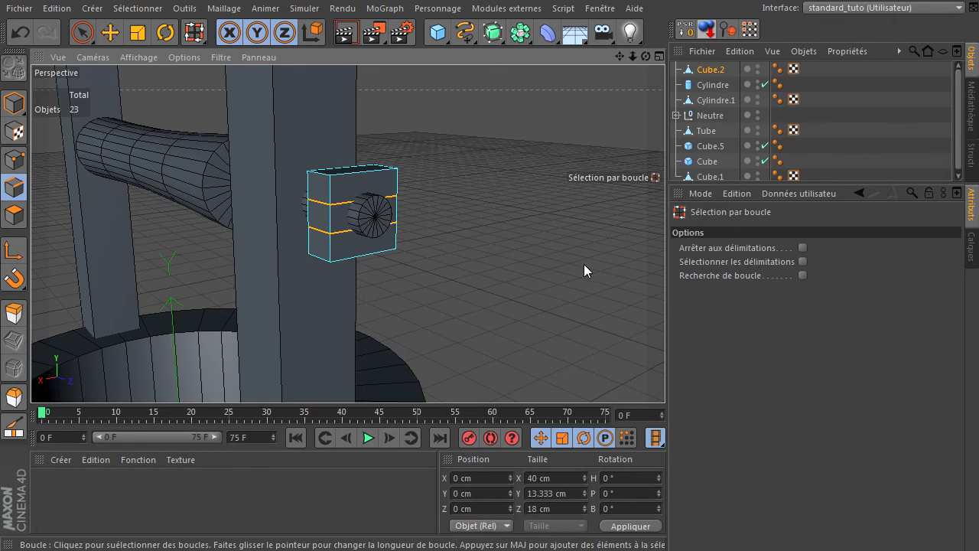
key(t)
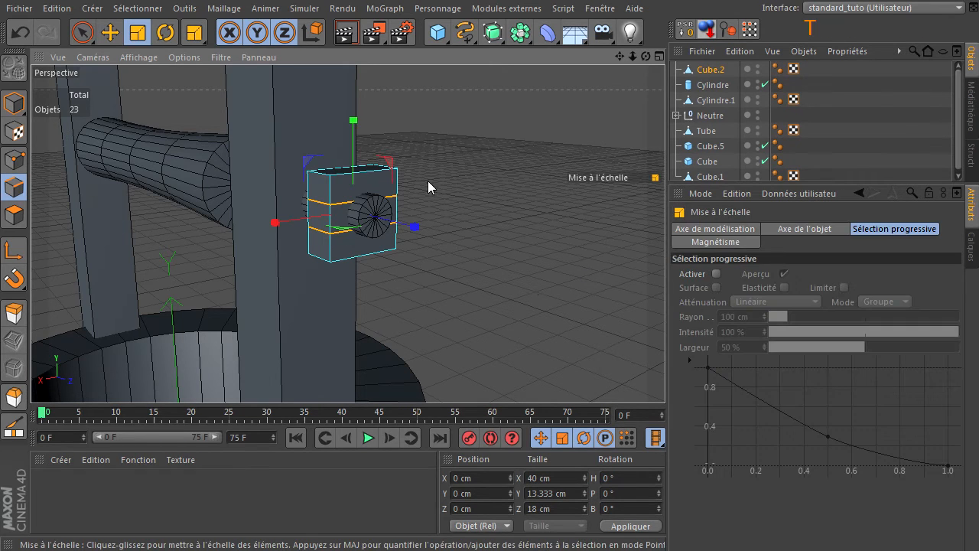
click(355, 132)
drag(355, 133, 729, 382)
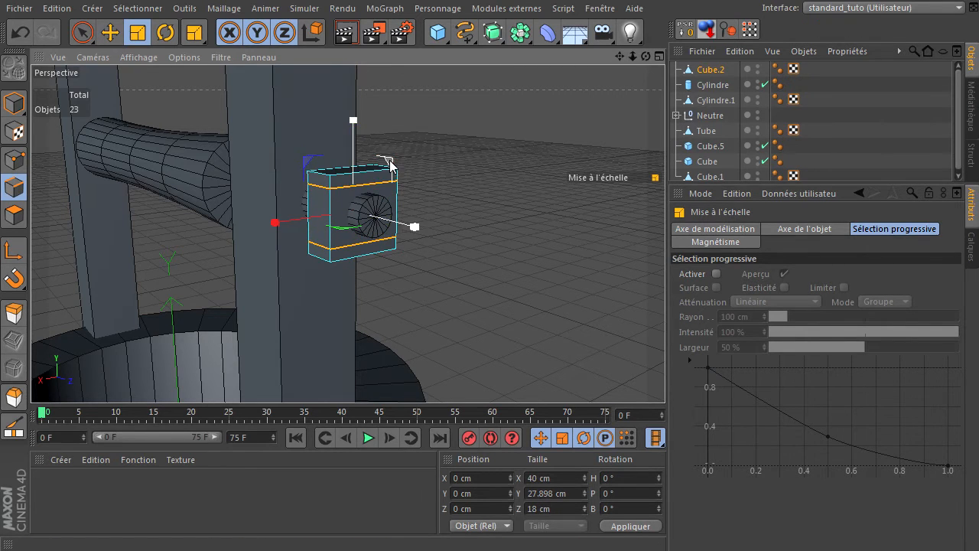
drag(356, 123, 360, 136)
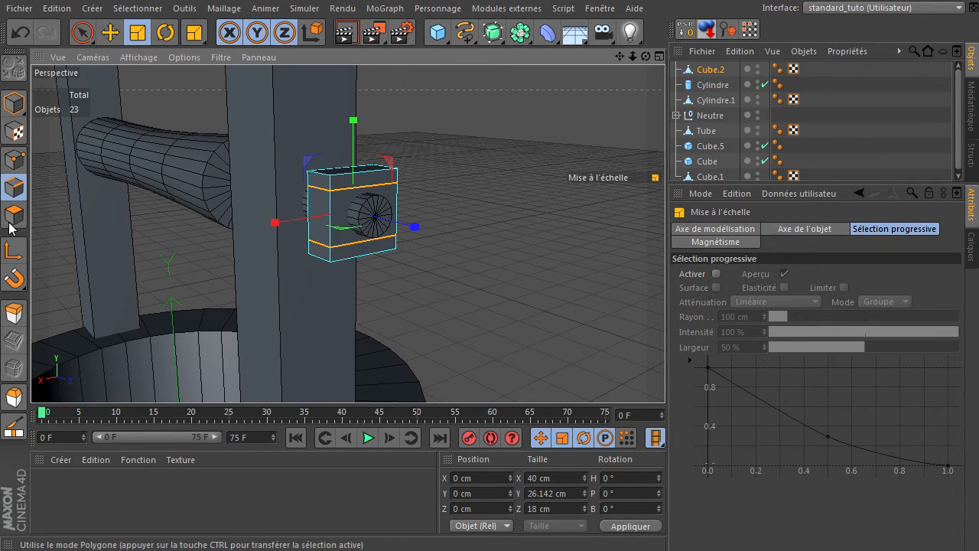
- In Polygon mode, select the cube's top and bottom faces and scale them along X to about 30.4 cm
click(13, 217)
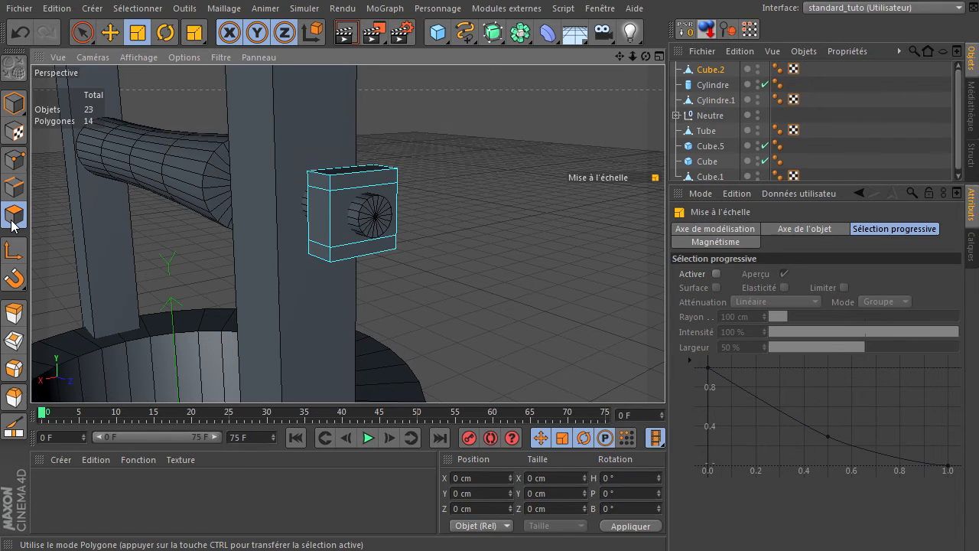
drag(645, 56, 665, 375)
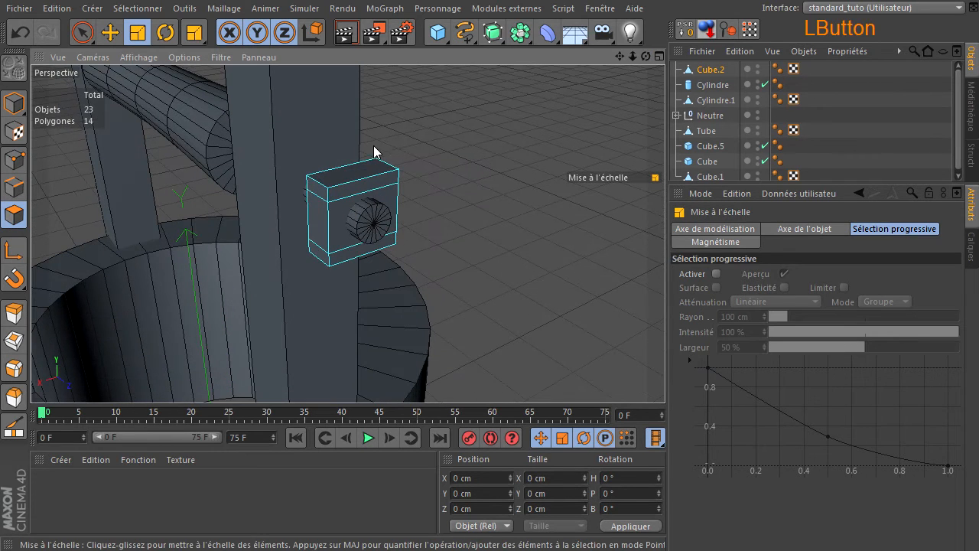
click(356, 173)
drag(646, 56, 623, 91)
shift+click(376, 256)
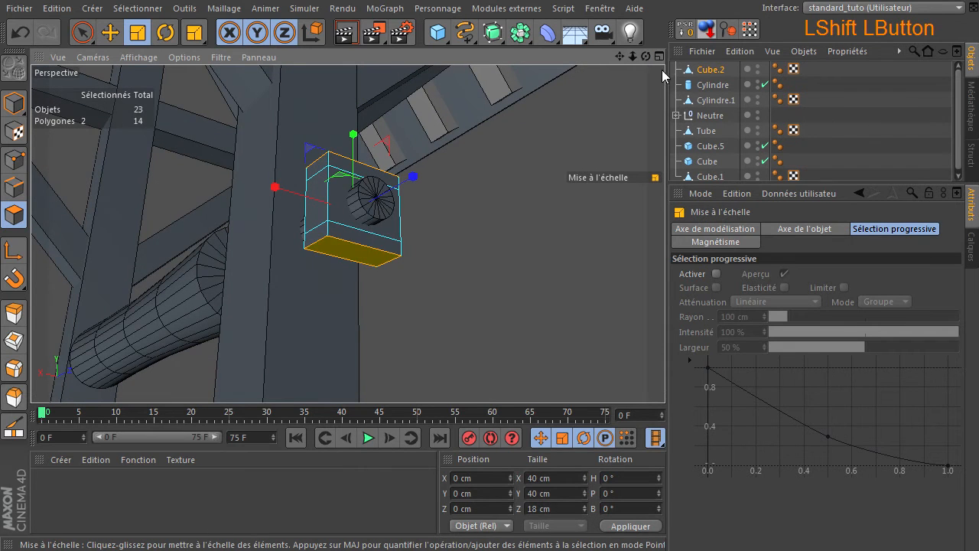
drag(646, 57, 665, 375)
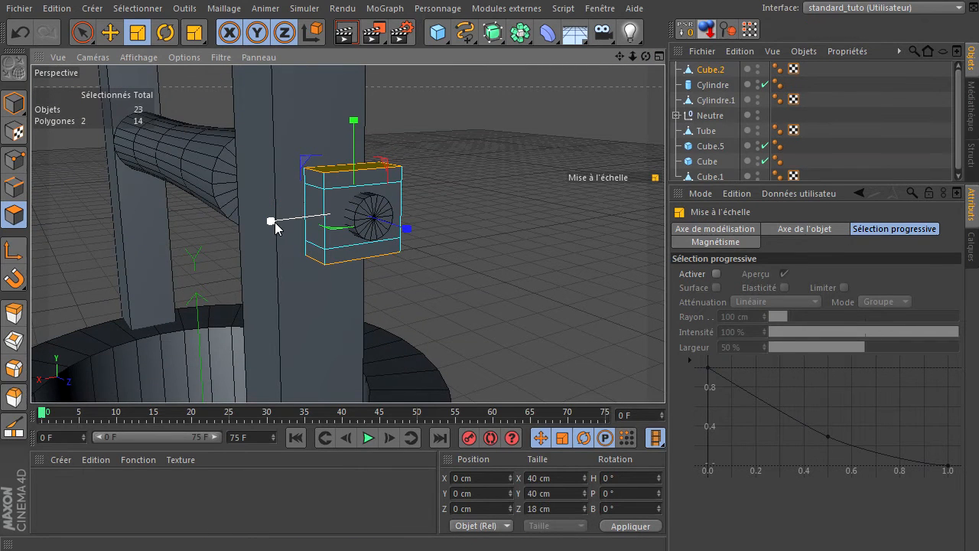
drag(271, 225, 295, 238)
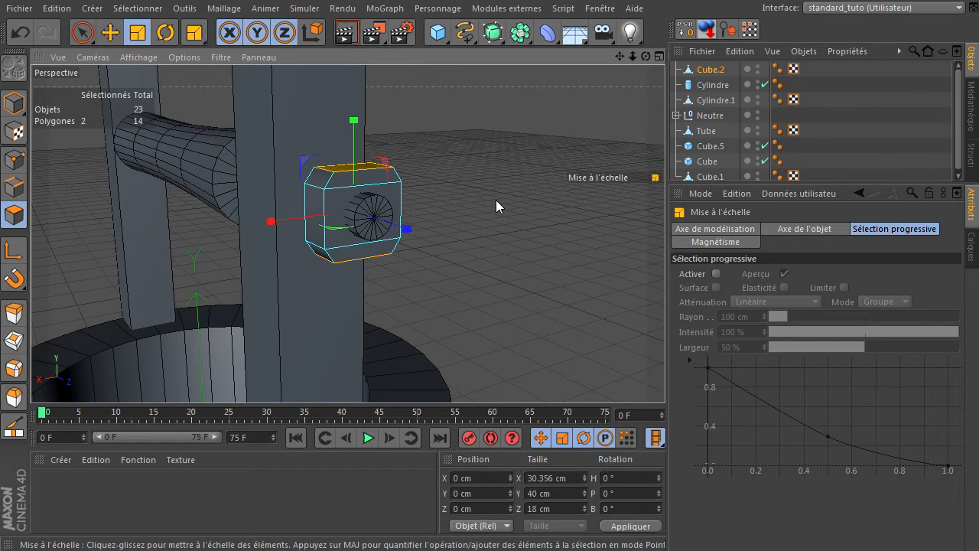
- Extrude the cube's bottom polygon downward twice, to about Y -93 cm and about Y -126 cm, to form the crank arm
click(83, 33)
click(571, 221)
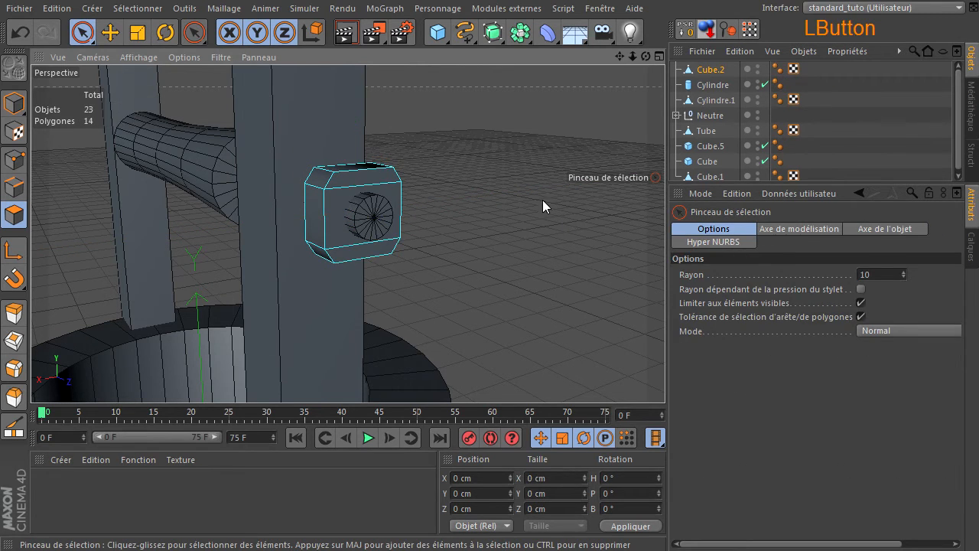
drag(646, 56, 331, 257)
click(334, 256)
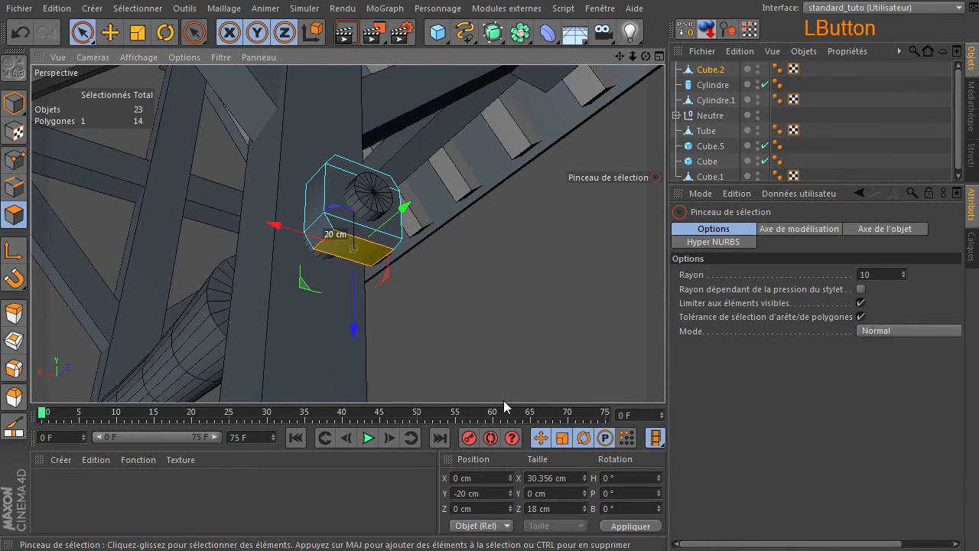
alt+drag(495, 207, 621, 111)
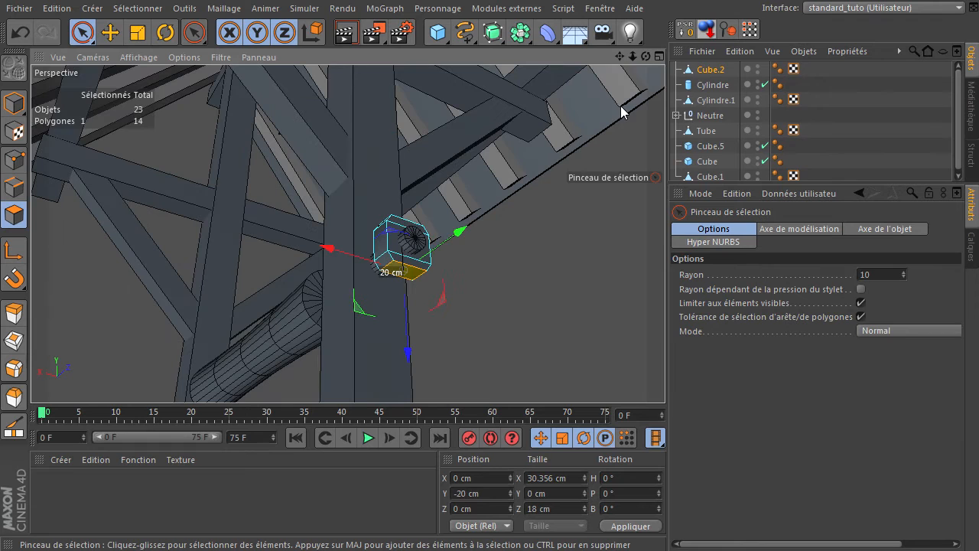
drag(620, 57, 438, 211)
drag(367, 266, 728, 375)
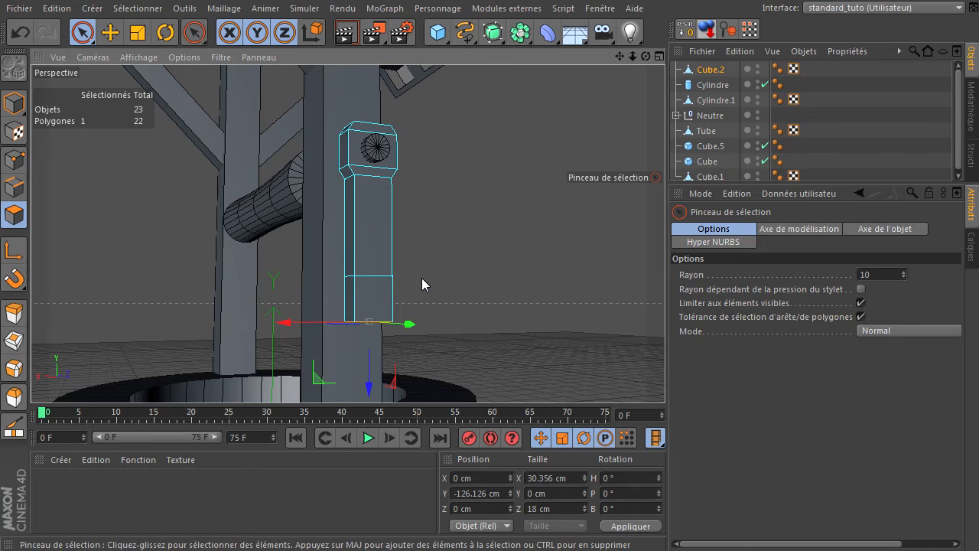
click(488, 298)
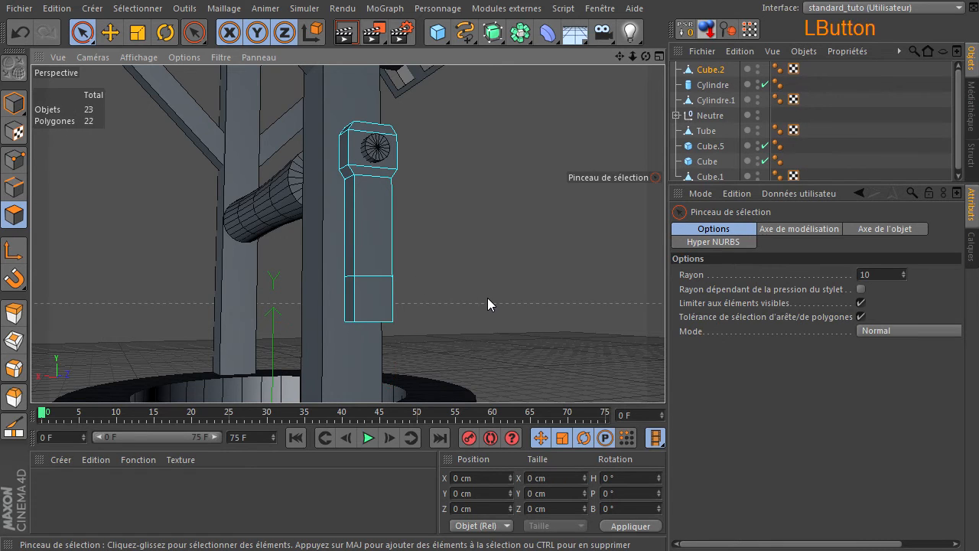
- Cut two loops around the arm's lowest segment with the Knife, near its upper end at about 85% and lower end at about 27%
key(k)
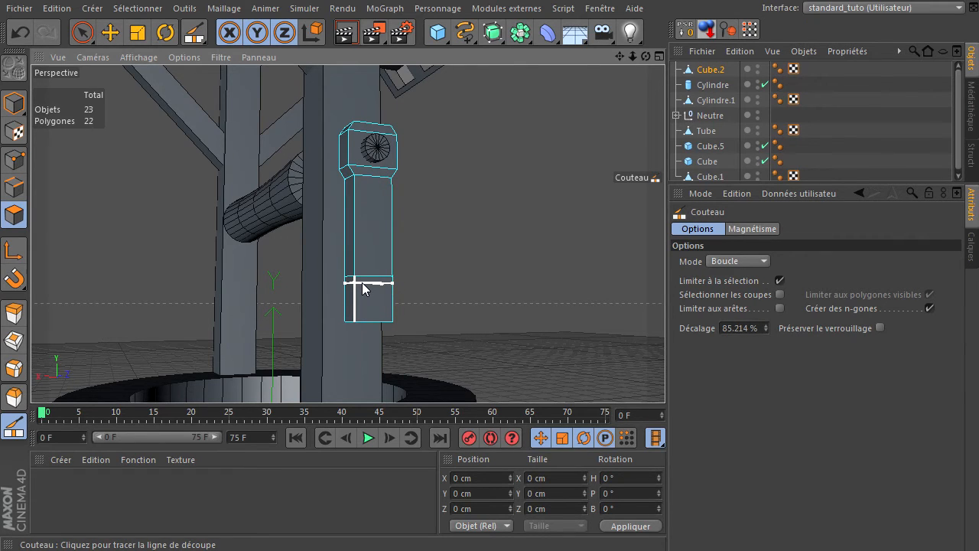
click(363, 285)
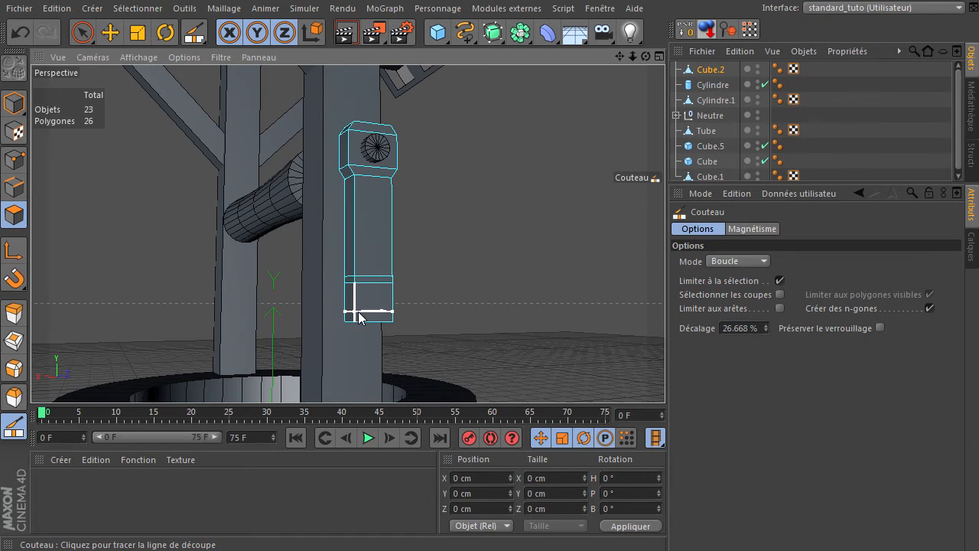
click(360, 280)
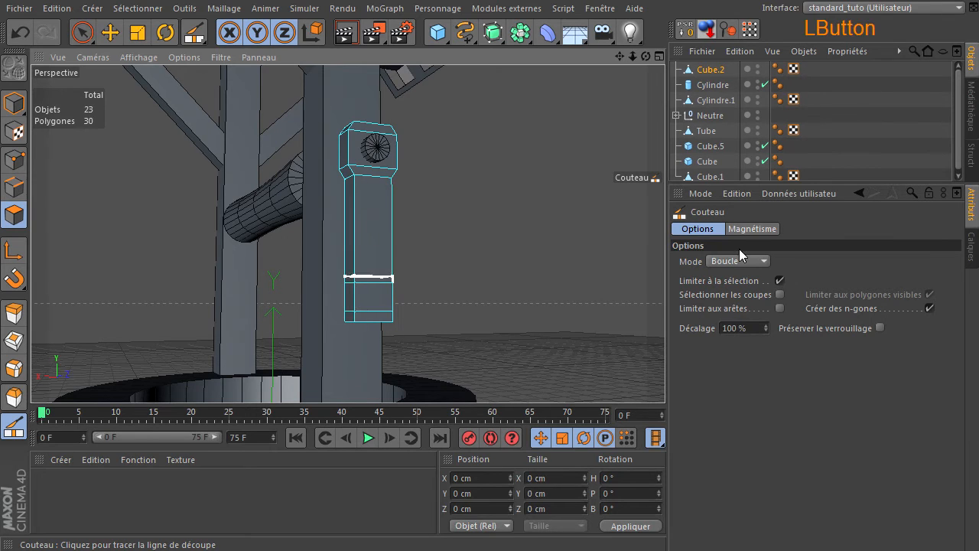
- In Edge mode, select the top and bottom edge loops of the arm's end block, scale them along X to about 24.7 cm and deselect
click(16, 190)
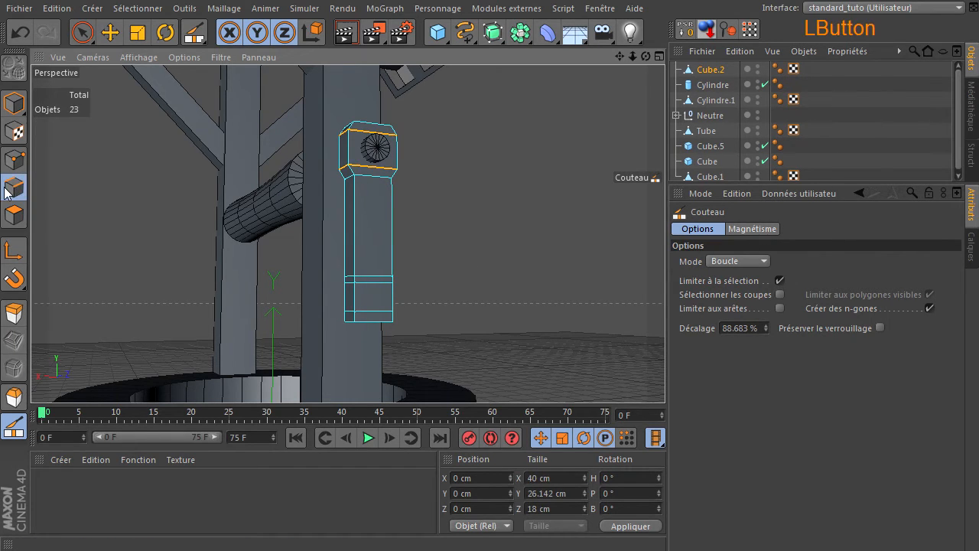
key(u)
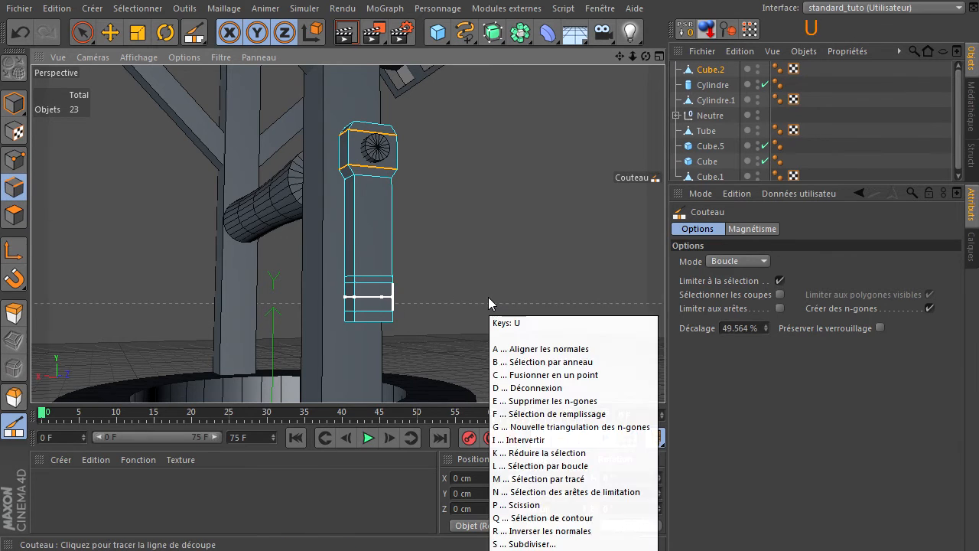
key(l)
click(361, 276)
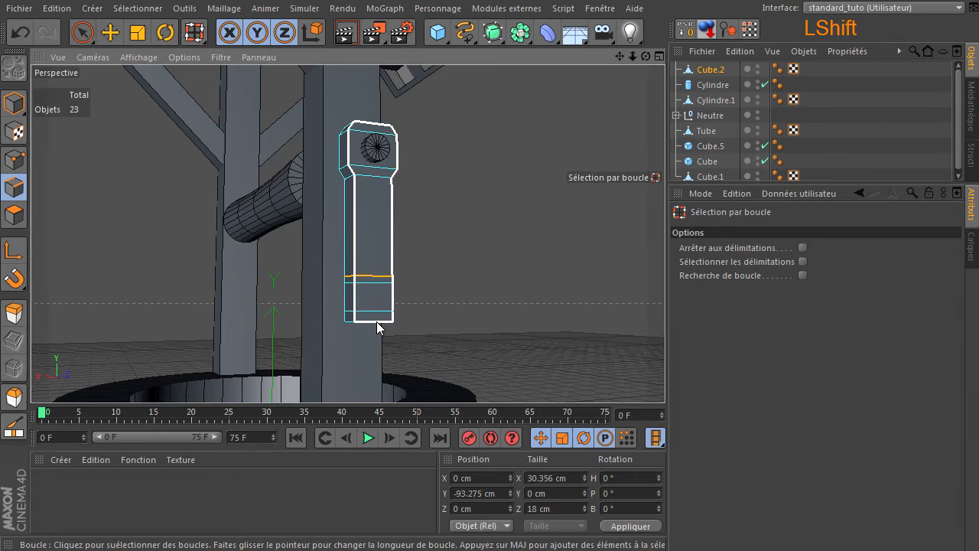
drag(647, 57, 665, 375)
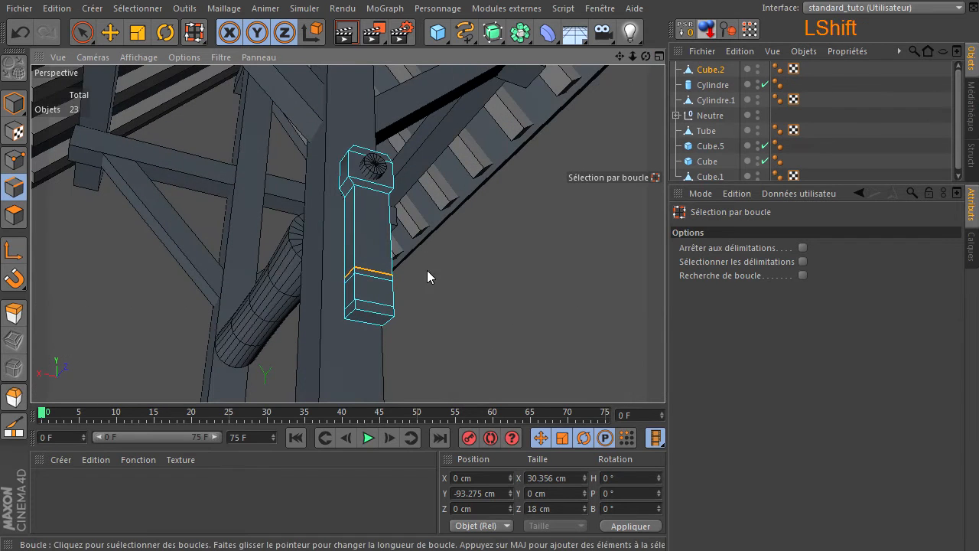
shift+click(381, 320)
drag(647, 56, 665, 374)
key(t)
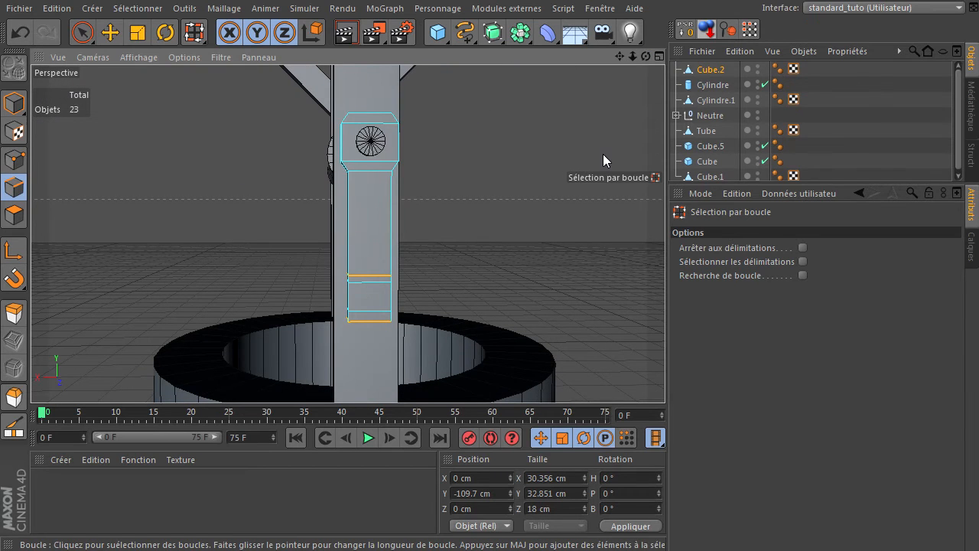
drag(275, 297, 295, 306)
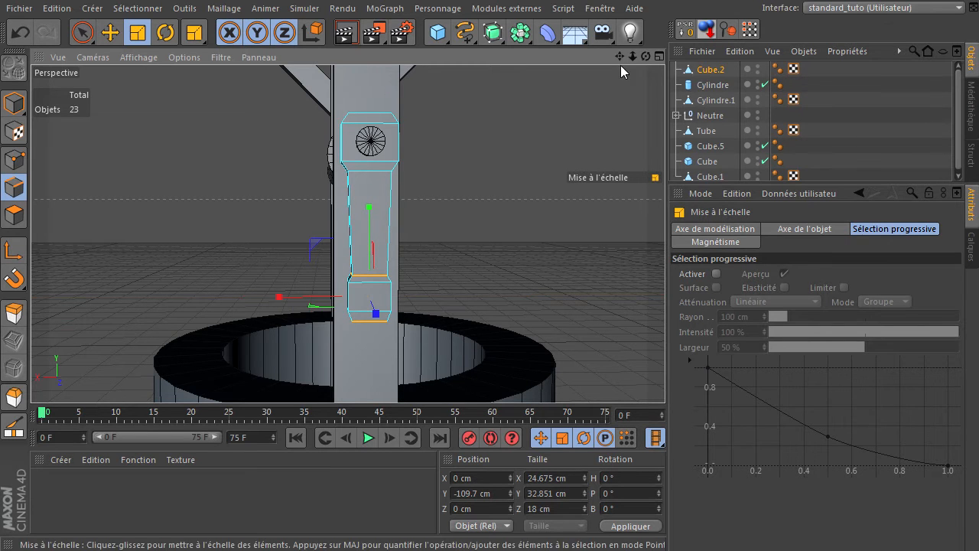
drag(646, 56, 665, 375)
click(82, 32)
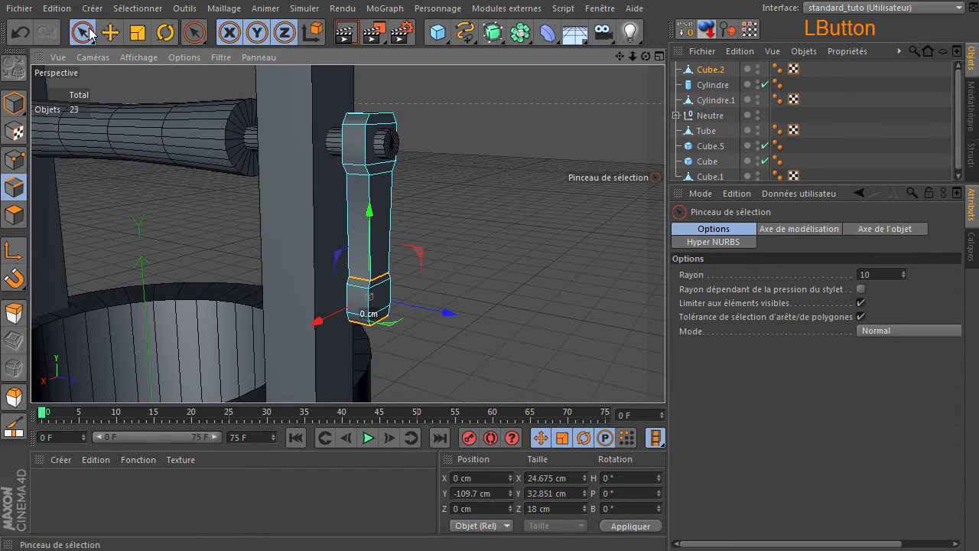
click(462, 288)
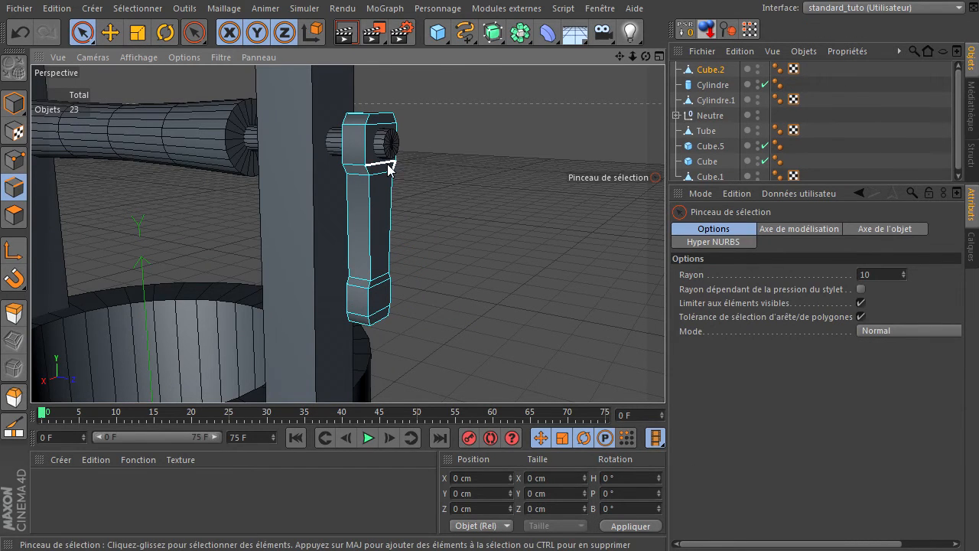
- In Model mode, scale the whole crank arm along Z to about 13.3 cm thick and deselect it
click(12, 215)
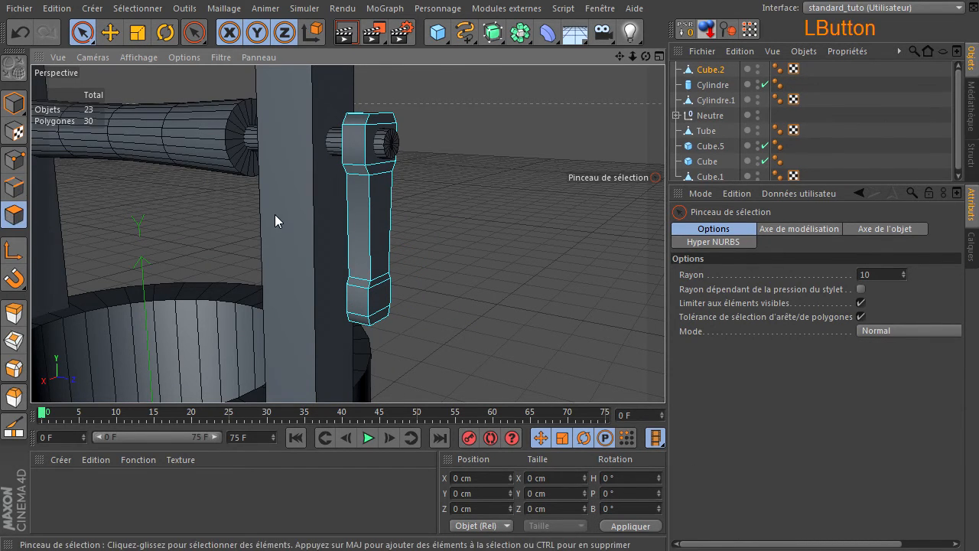
click(6, 105)
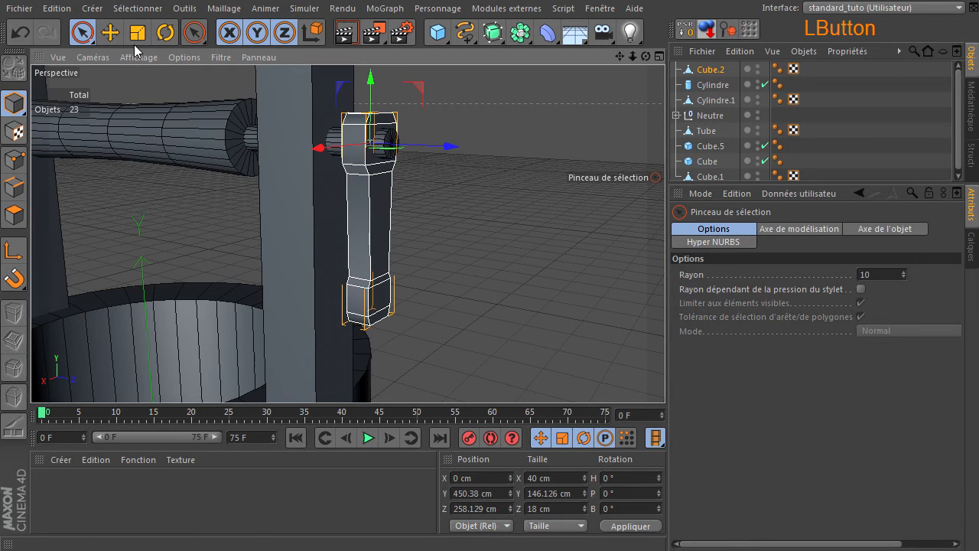
click(137, 32)
drag(320, 150, 431, 147)
click(478, 200)
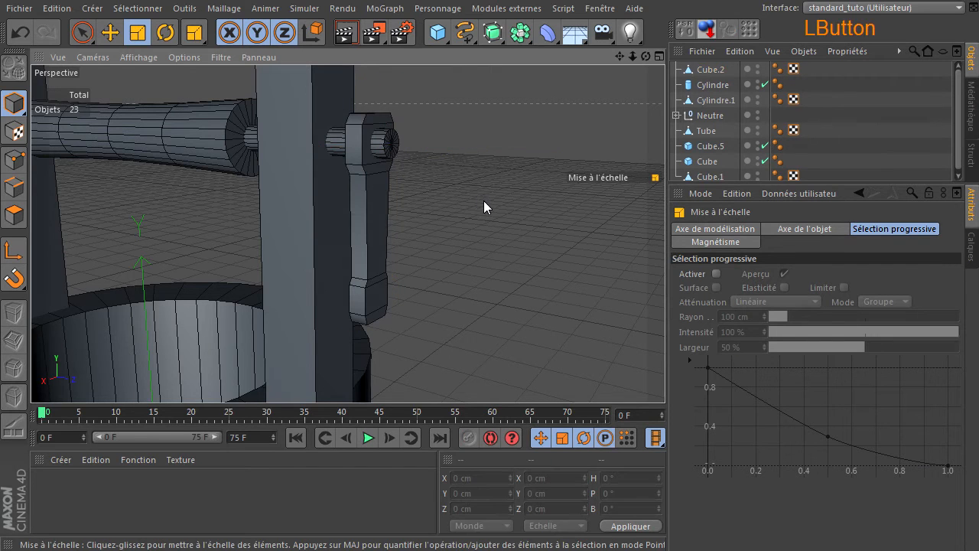
- In Edge mode, loop-select the front and back outline edges of the crank arm Cube.2
click(17, 189)
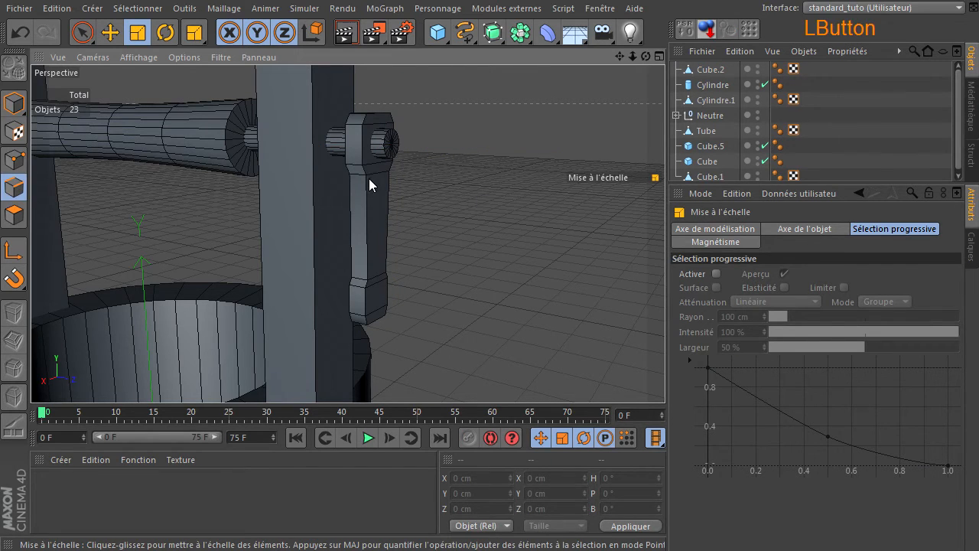
scroll(369, 178, up, 3)
scroll(109, 265, down, 3)
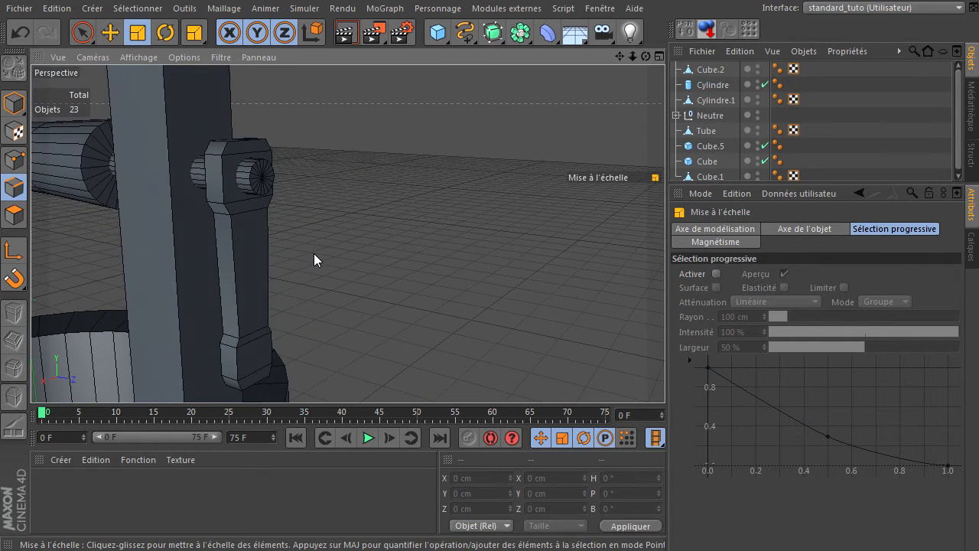
click(710, 69)
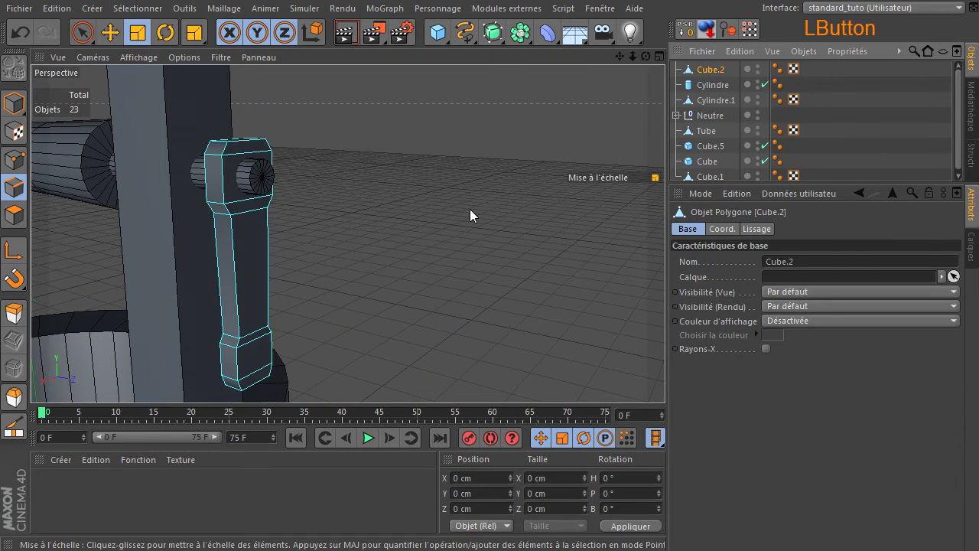
key(u)
key(l)
click(238, 280)
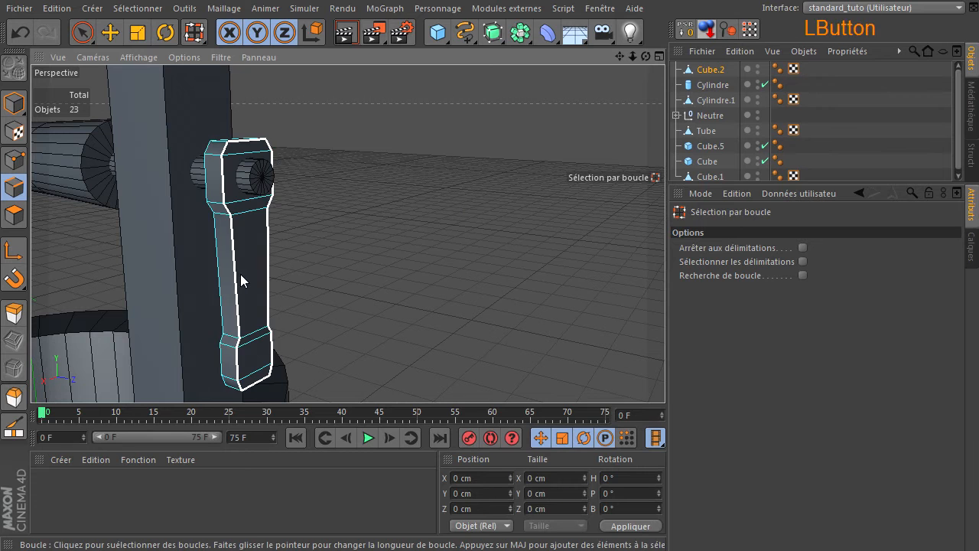
drag(642, 58, 664, 375)
shift+click(241, 294)
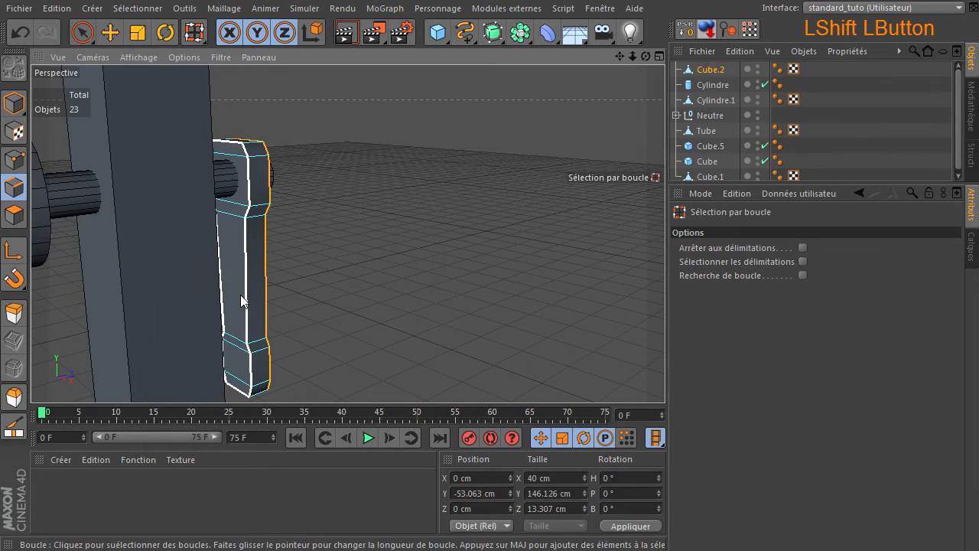
mouse_move(645, 57)
mouse_down()
mouse_move(665, 375)
mouse_move(641, 55)
mouse_up()
- Bevel the crank arm's selected outline loops with a 0.9 cm inner offset, 1 subdivision and the Convex type
key(m)
key(s)
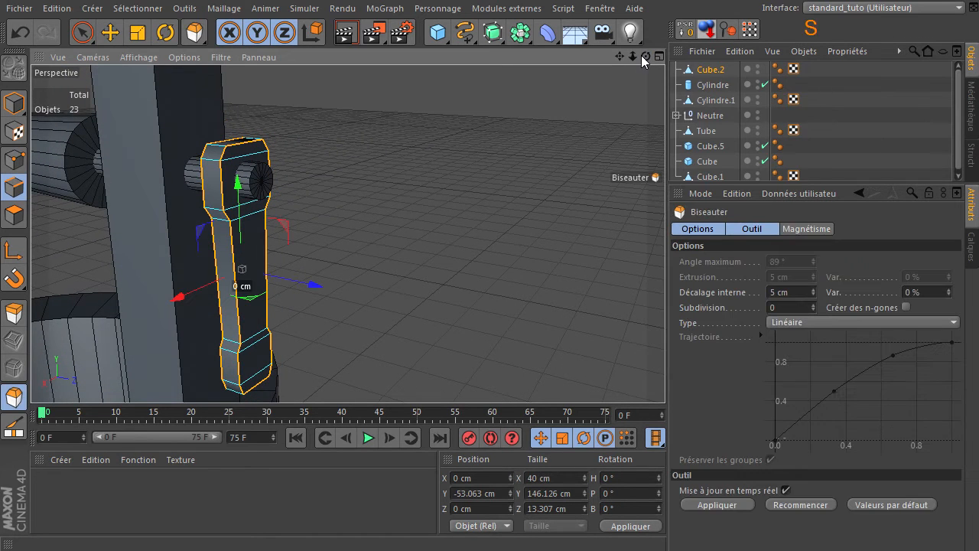
scroll(182, 181, up, 4)
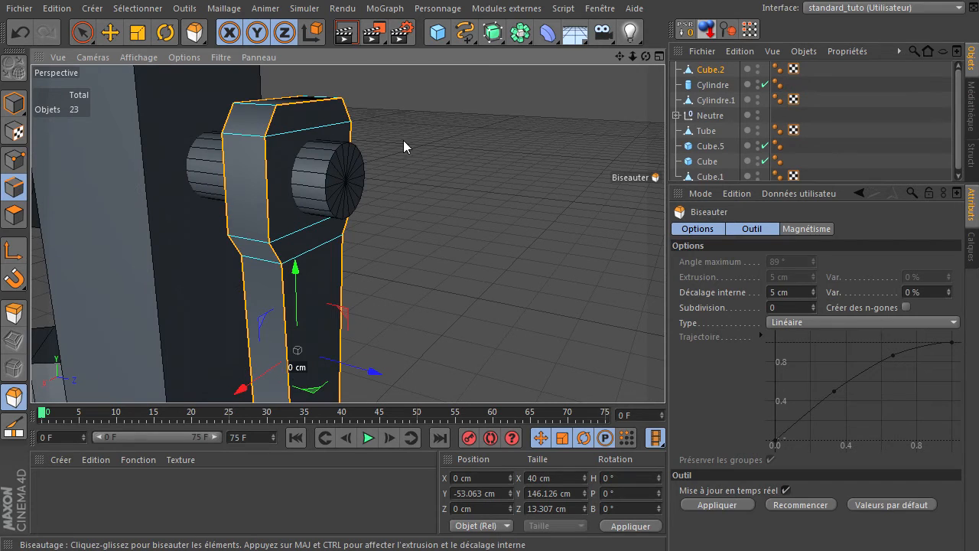
click(423, 137)
drag(423, 138, 665, 375)
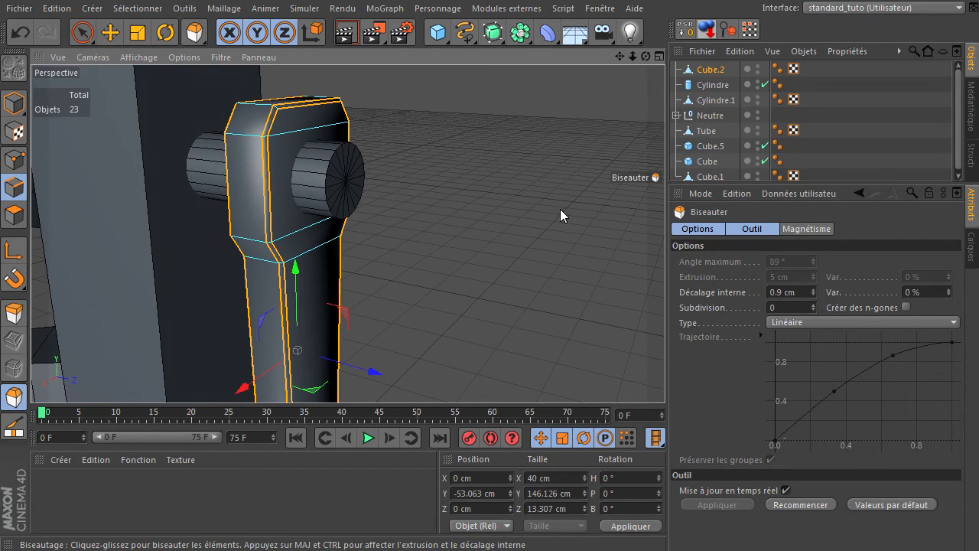
click(812, 305)
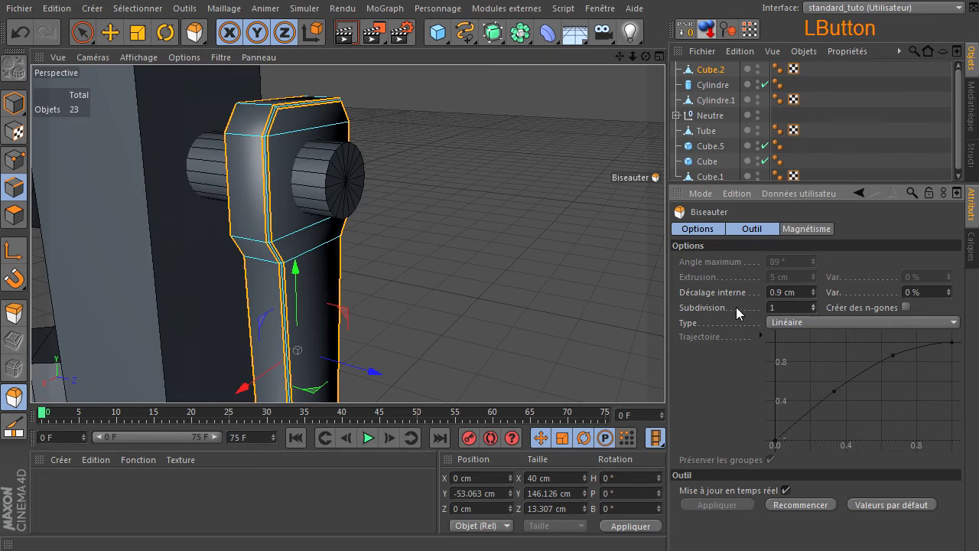
click(827, 321)
click(823, 355)
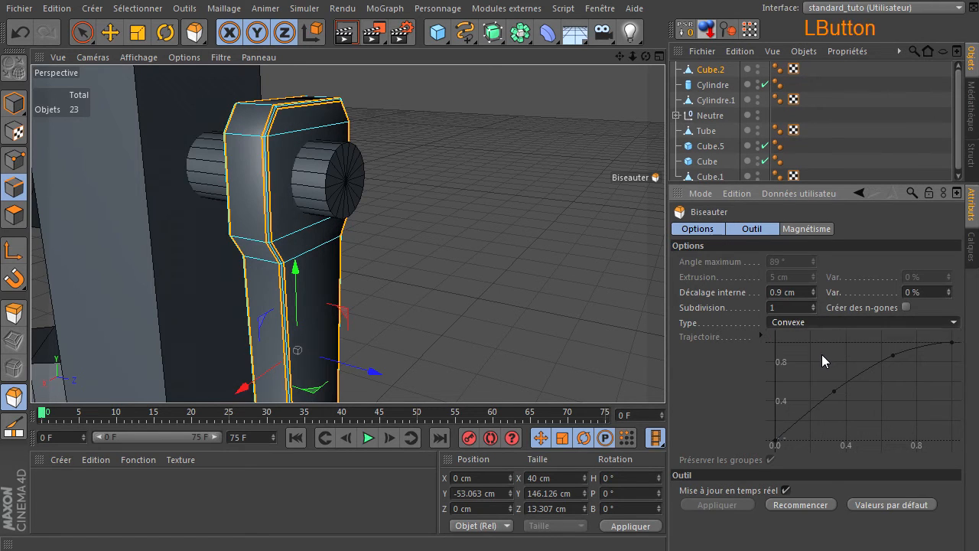
scroll(260, 130, up, 5)
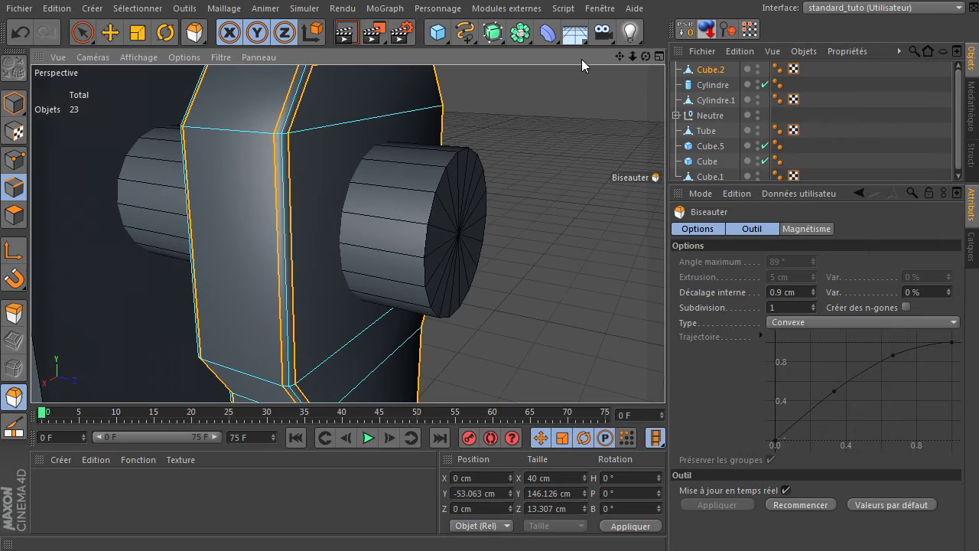
drag(644, 58, 666, 377)
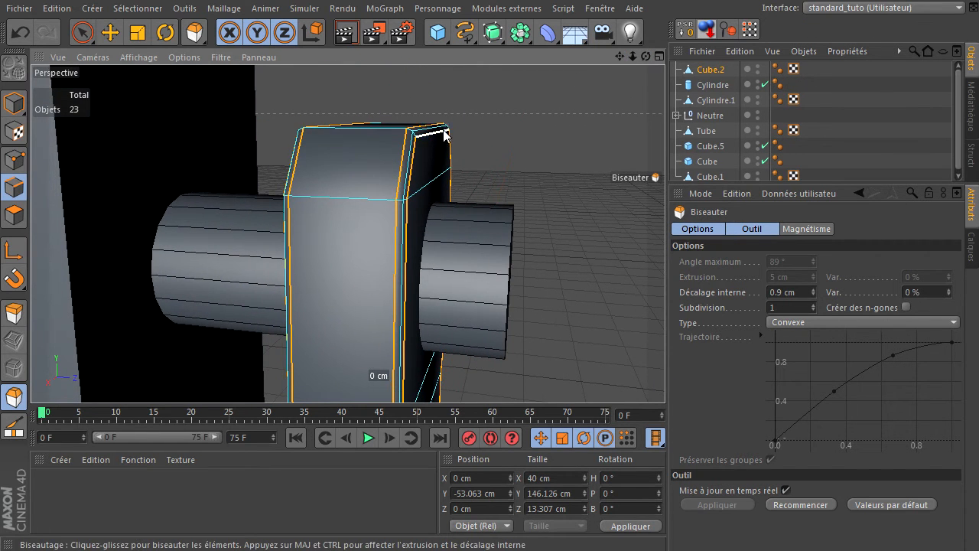
scroll(537, 132, down, 5)
drag(646, 57, 664, 375)
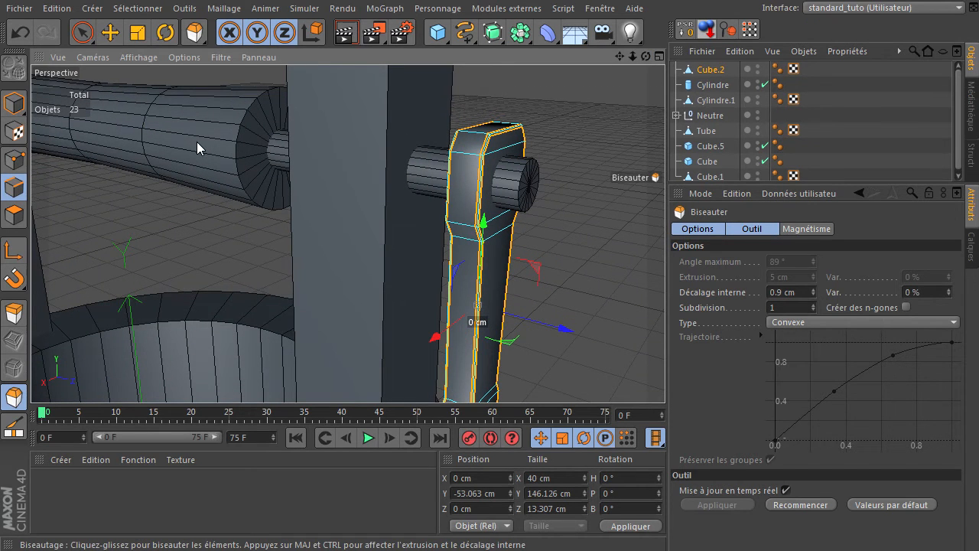
- Select the winch drum Cylindre.1 and, in Edge mode, loop-select the outer edges at both of its ends
click(14, 102)
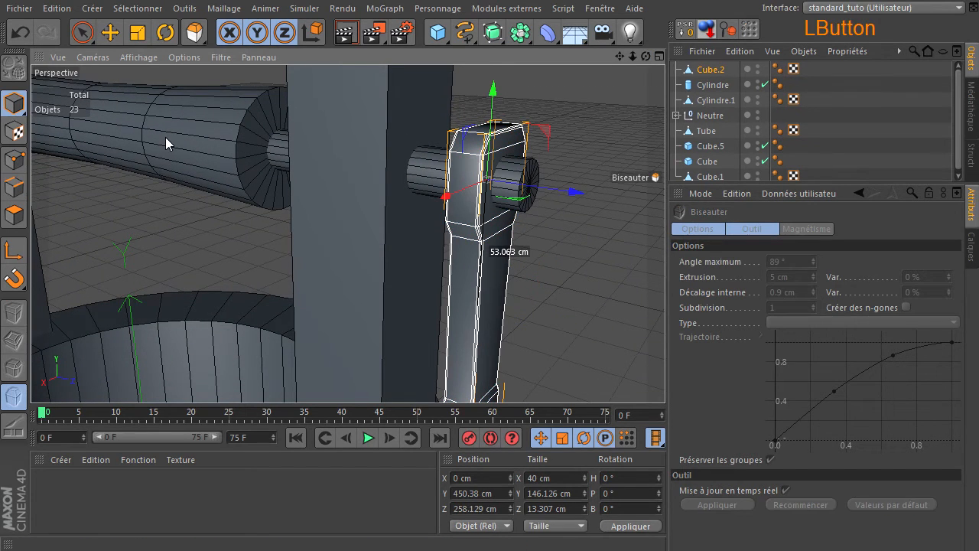
click(705, 85)
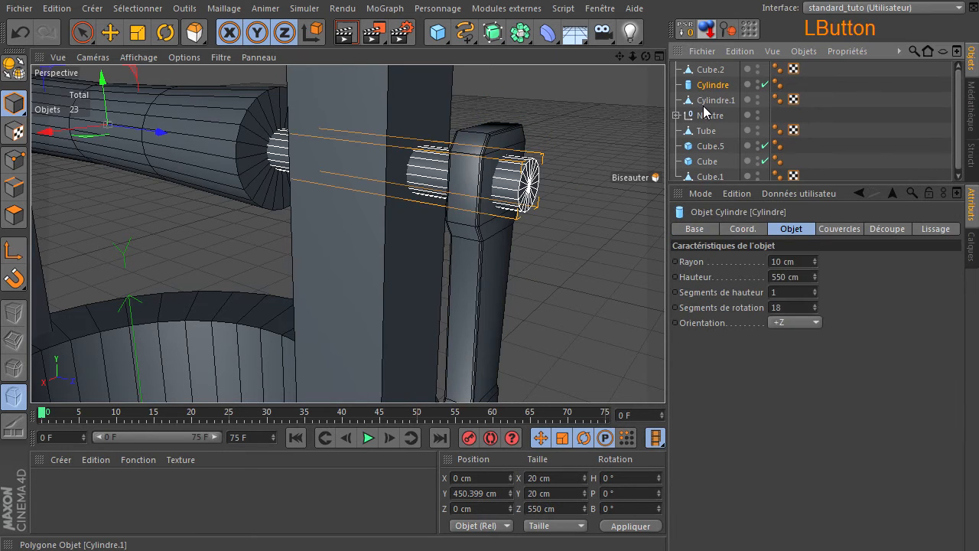
click(703, 106)
drag(619, 57, 665, 375)
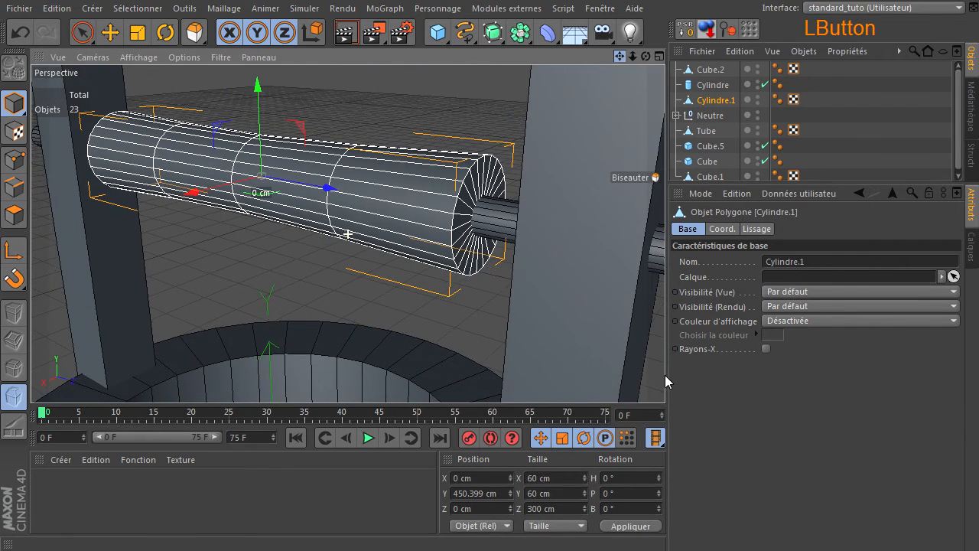
click(13, 189)
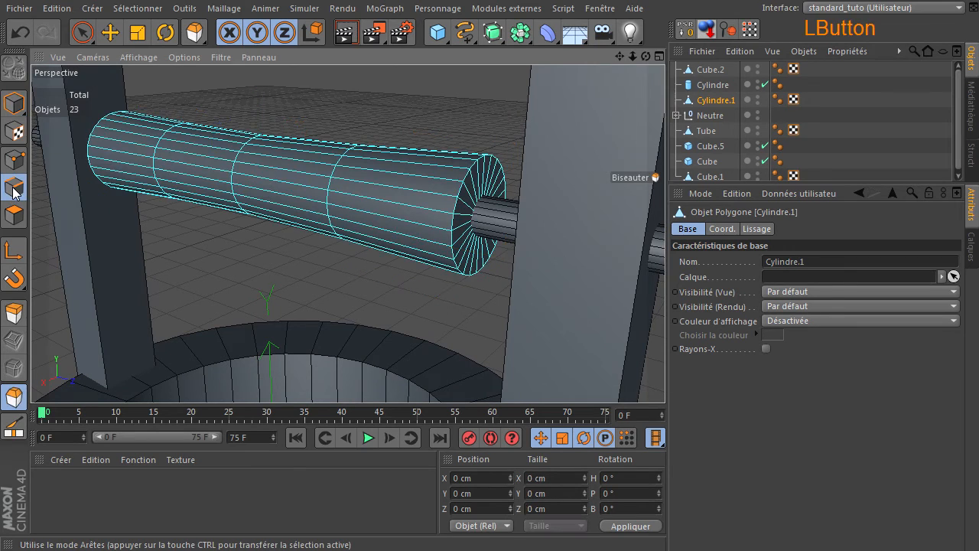
key(u)
key(l)
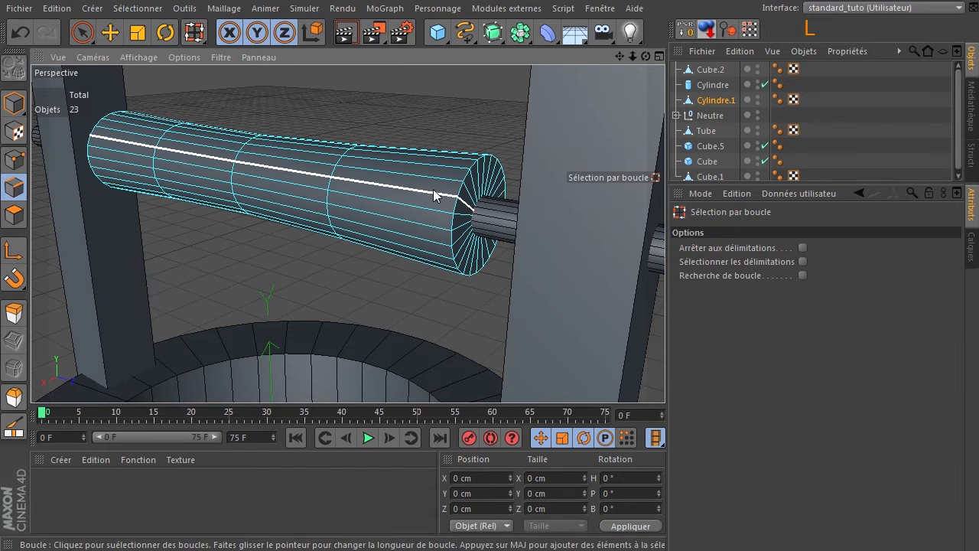
click(465, 198)
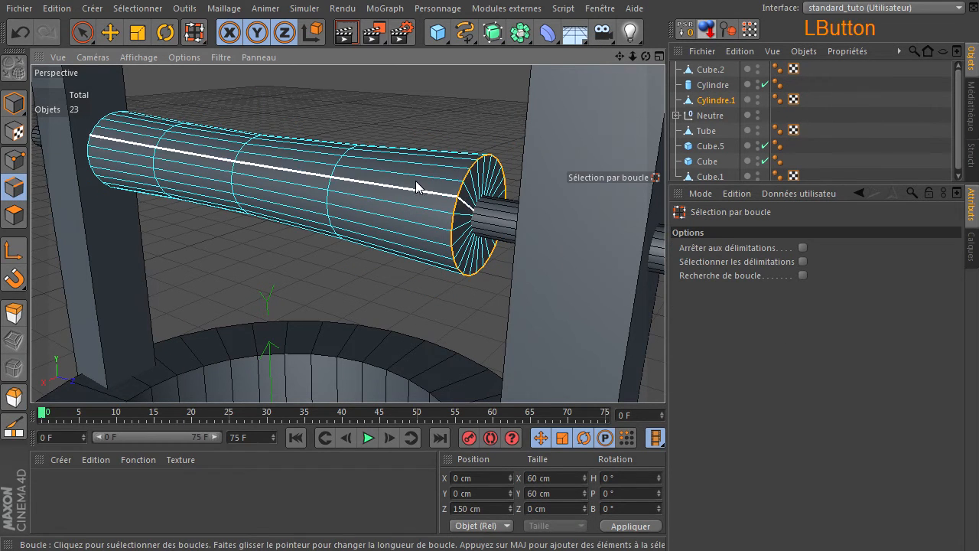
shift+click(95, 135)
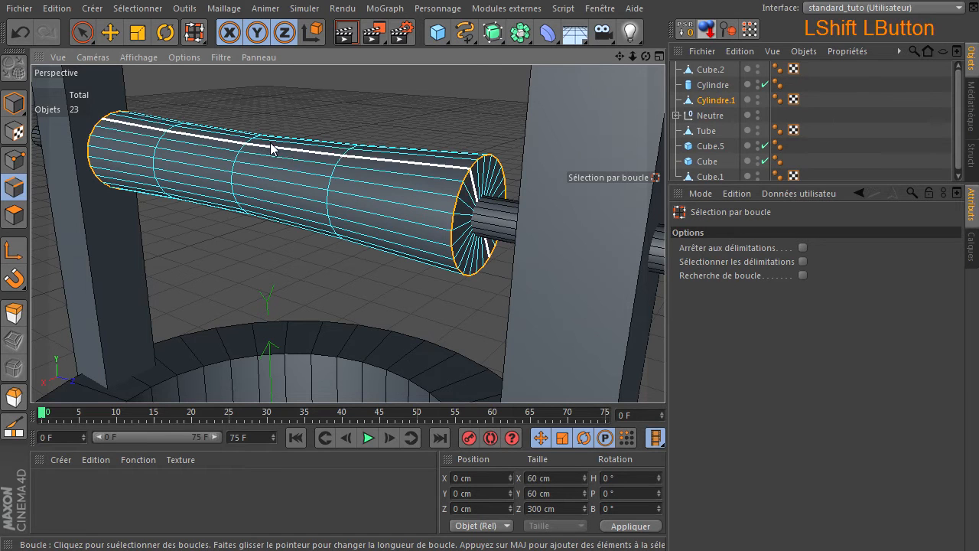
- Bevel the drum's two end loops by 0.9 cm with 1 subdivision and Convex type, then render the view as a check
key(m)
key(s)
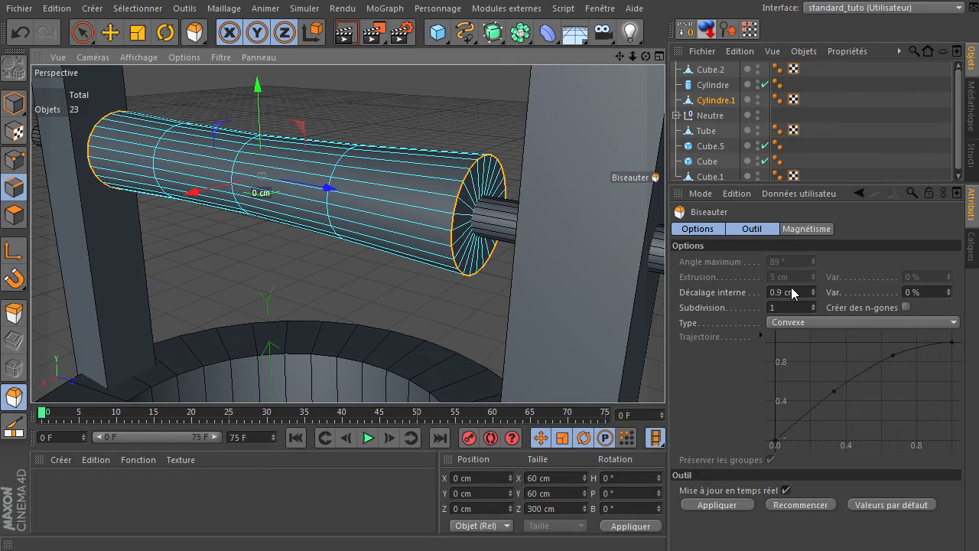
click(693, 503)
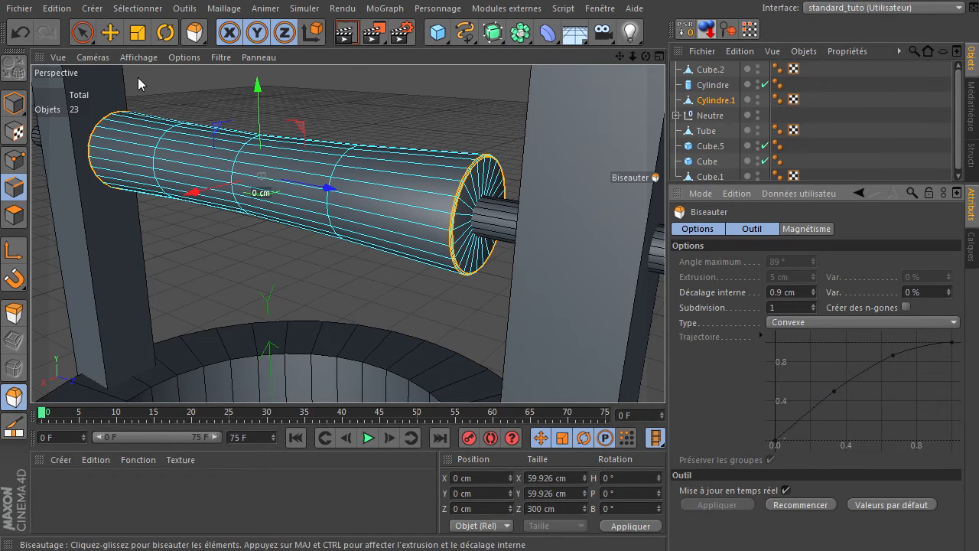
click(83, 32)
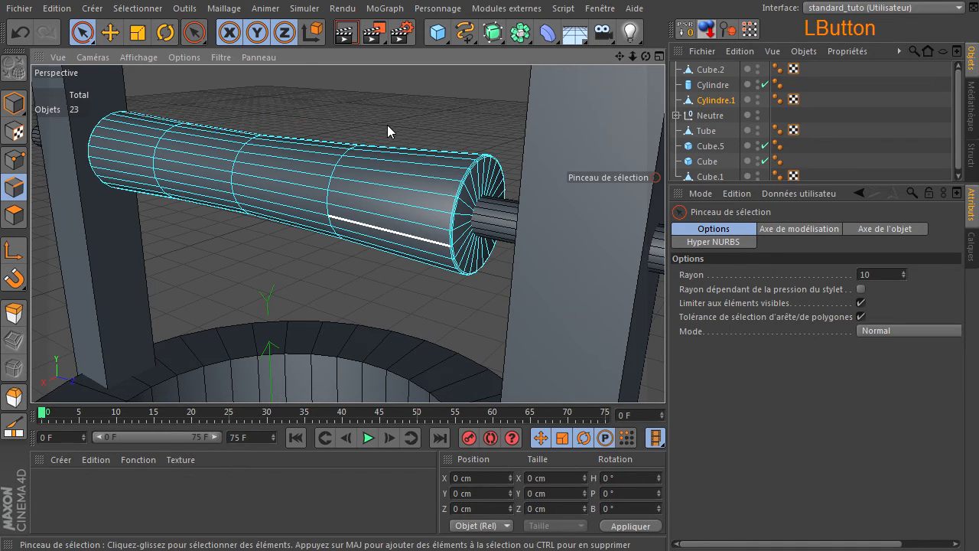
click(344, 32)
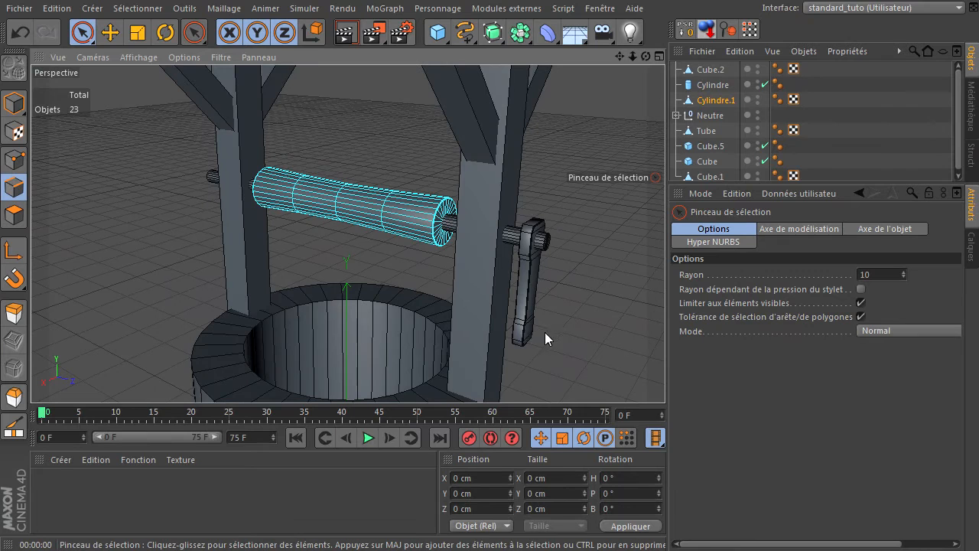
- Duplicate the axle cylinder and set the copy's radius to 8 cm and height to 100 cm for the crank handle
drag(622, 56, 615, 206)
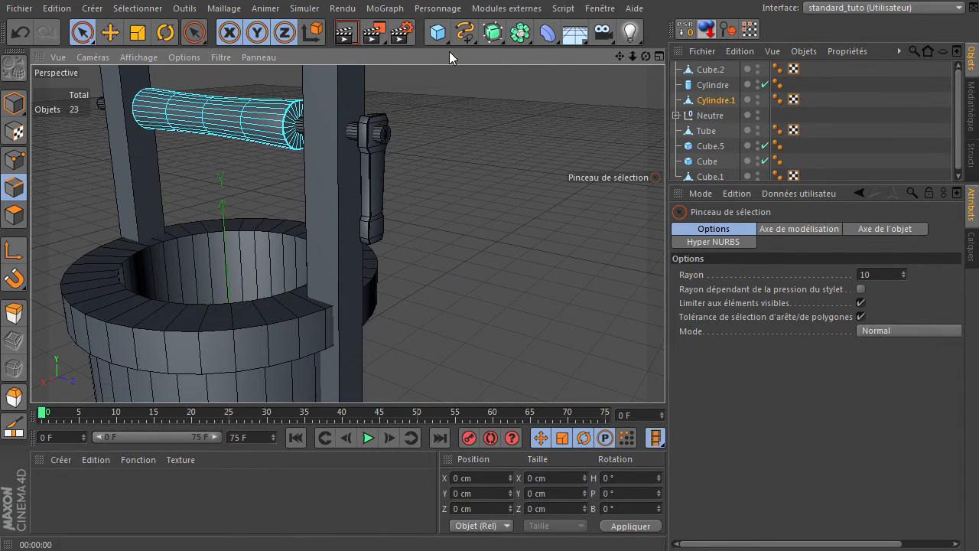
click(713, 85)
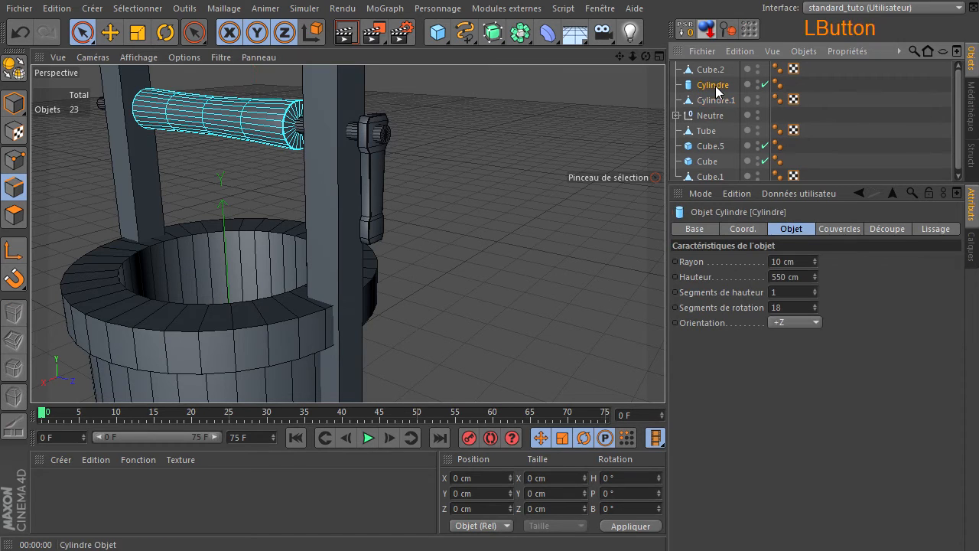
ctrl+drag(710, 86, 710, 95)
click(839, 244)
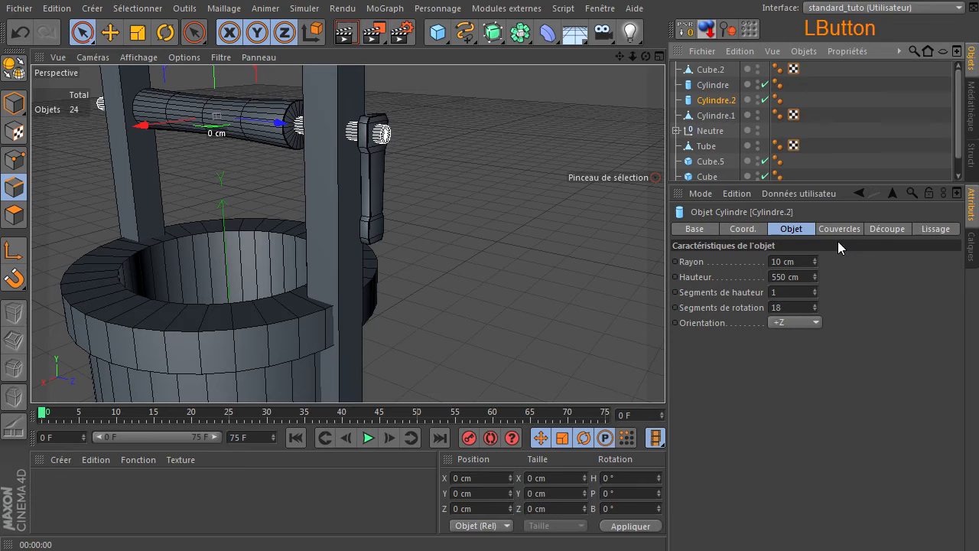
drag(810, 262, 695, 263)
text(8)
key(Return)
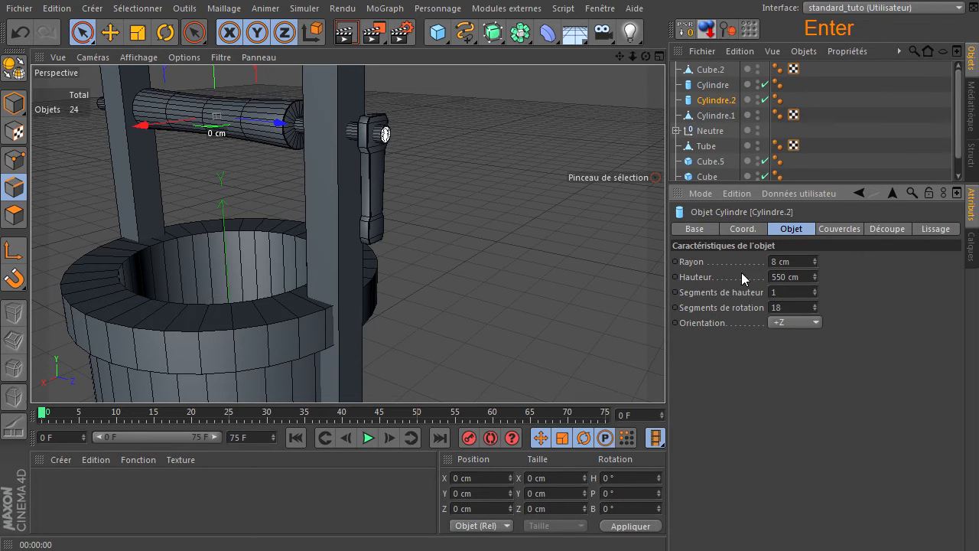
drag(806, 279, 712, 283)
text(100)
key(Return)
- Move the handle cylinder out along Z and down to the crank arm's lower end, and set its radius to 6 cm
drag(283, 123, 509, 173)
drag(430, 84, 424, 178)
drag(796, 262, 741, 259)
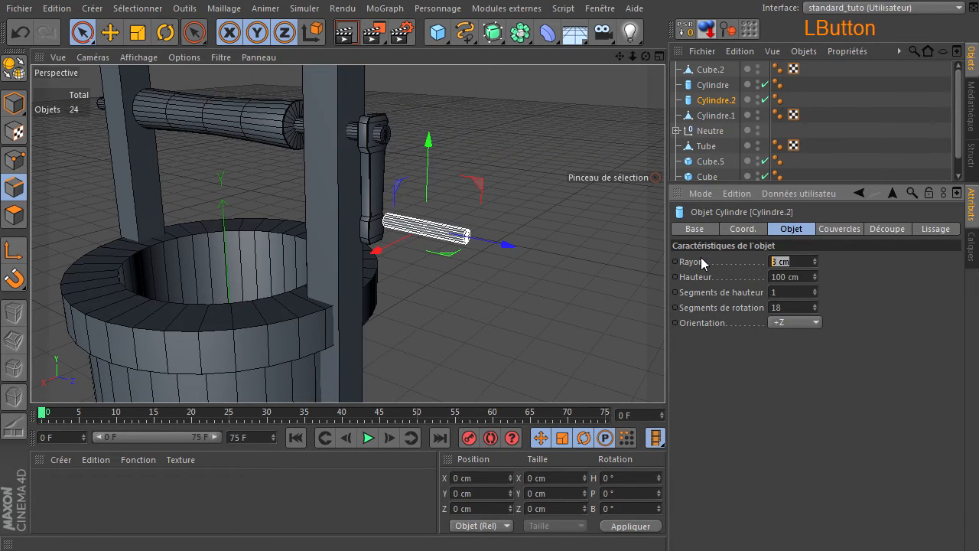
text(6)
key(Return)
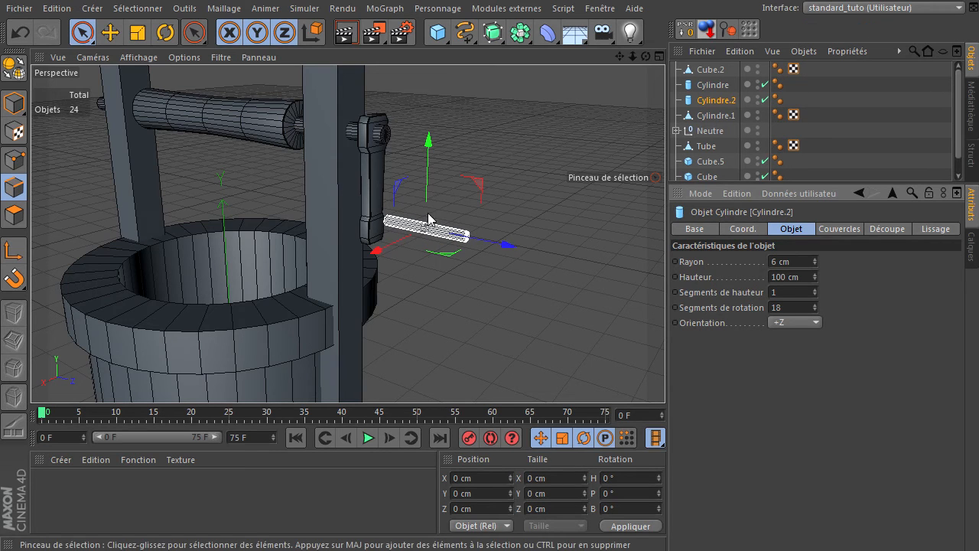
- In the front view, lower the handle cylinder along Y to the centre of the crank arm's end block
middle_click(377, 245)
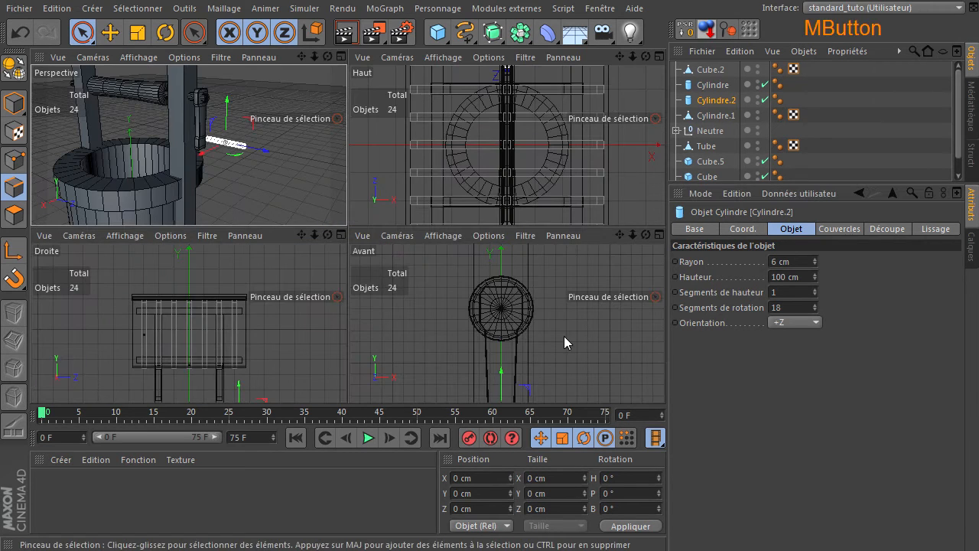
drag(620, 235, 551, 284)
middle_click(497, 325)
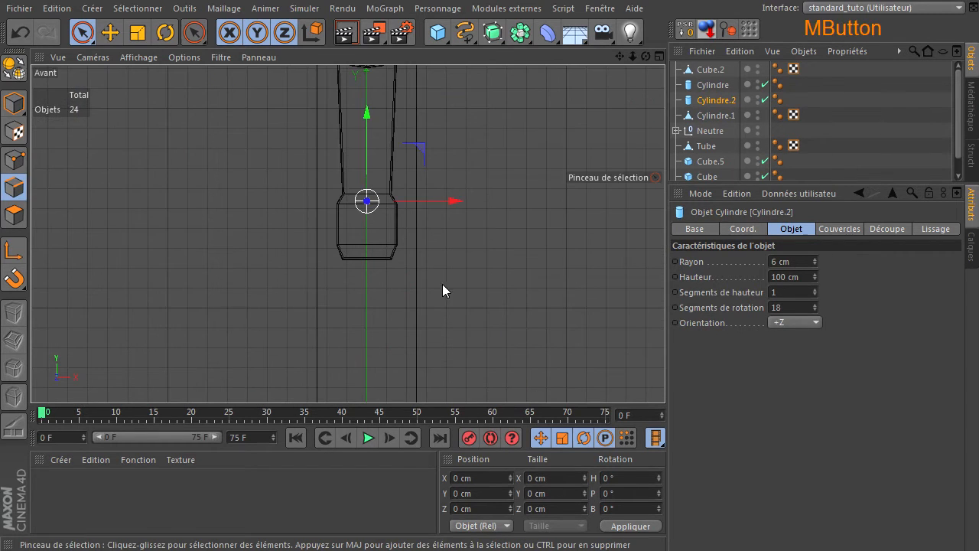
drag(364, 133, 370, 159)
middle_click(402, 236)
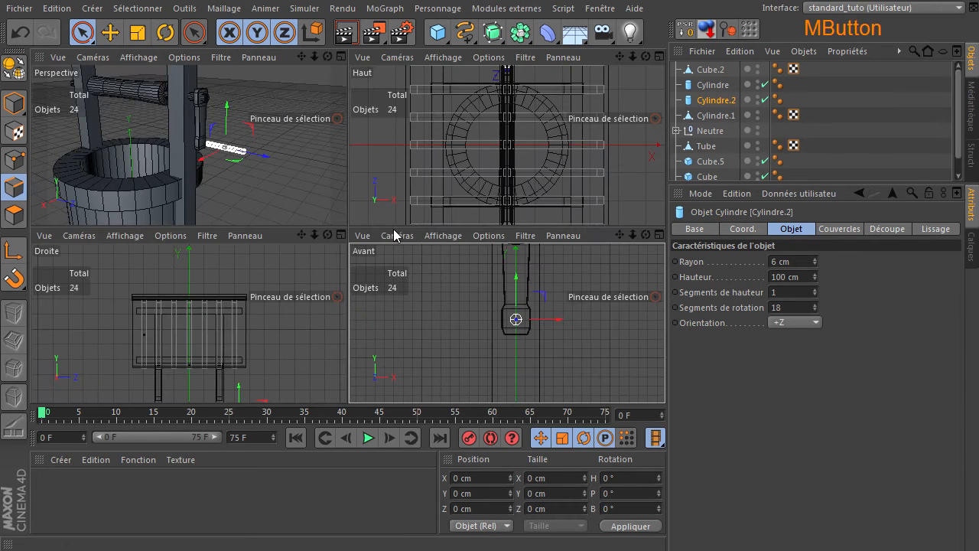
- In the perspective view, slide the handle cylinder back along Z until it passes into the crank arm's end block
middle_click(201, 171)
drag(645, 57, 665, 375)
drag(510, 242, 476, 251)
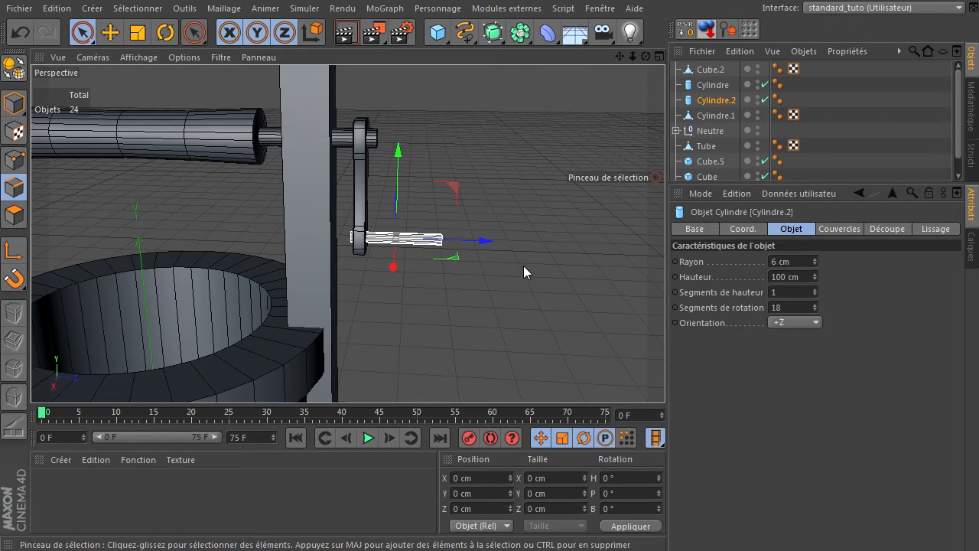
- Bevel the caps of the crank handle cylinder with 3 segments and a 3 cm radius
click(837, 229)
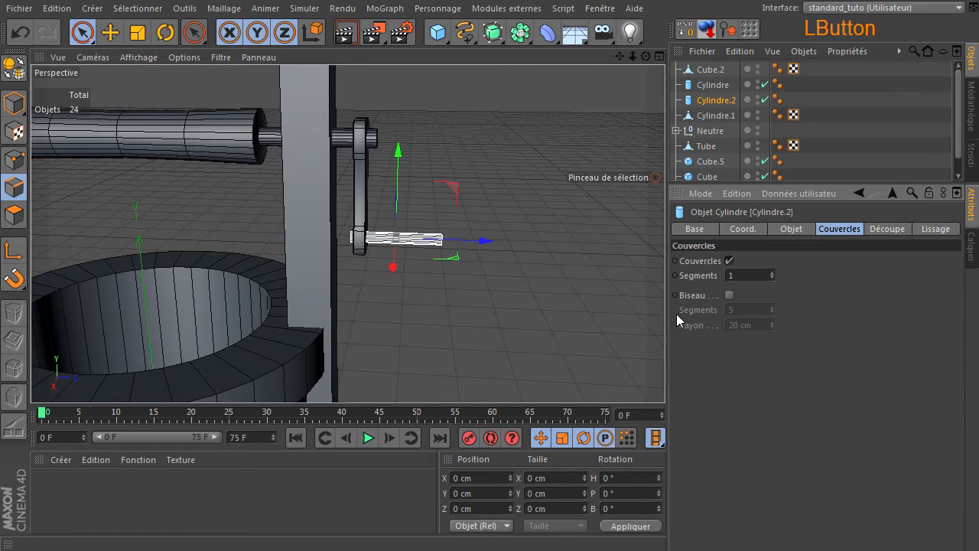
click(728, 297)
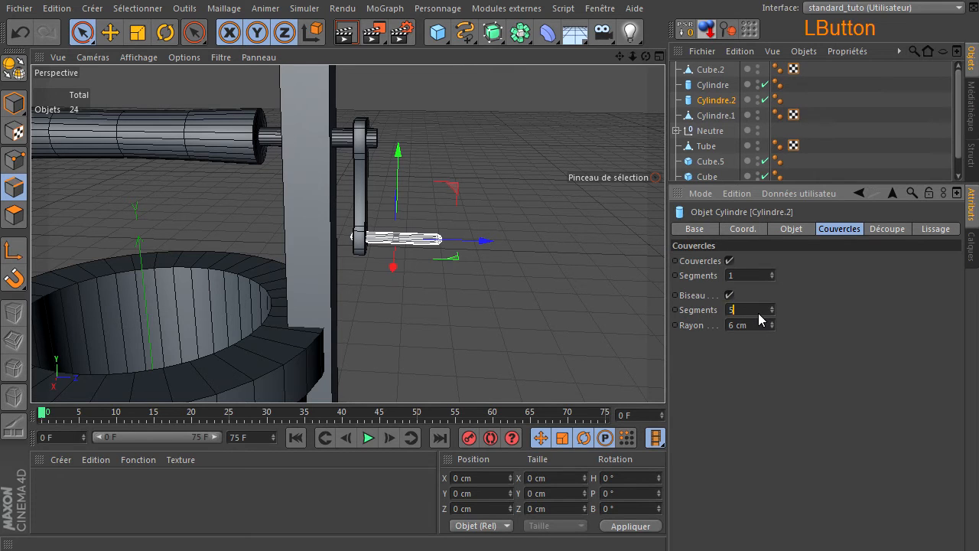
key(Return)
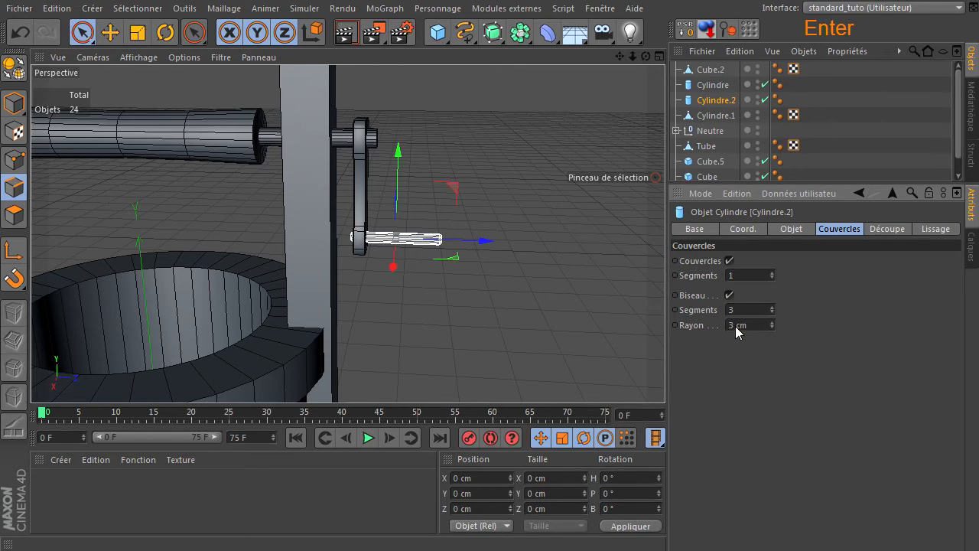
- In model mode, select the winch axle cylinder and enable the bevel on its caps
click(344, 145)
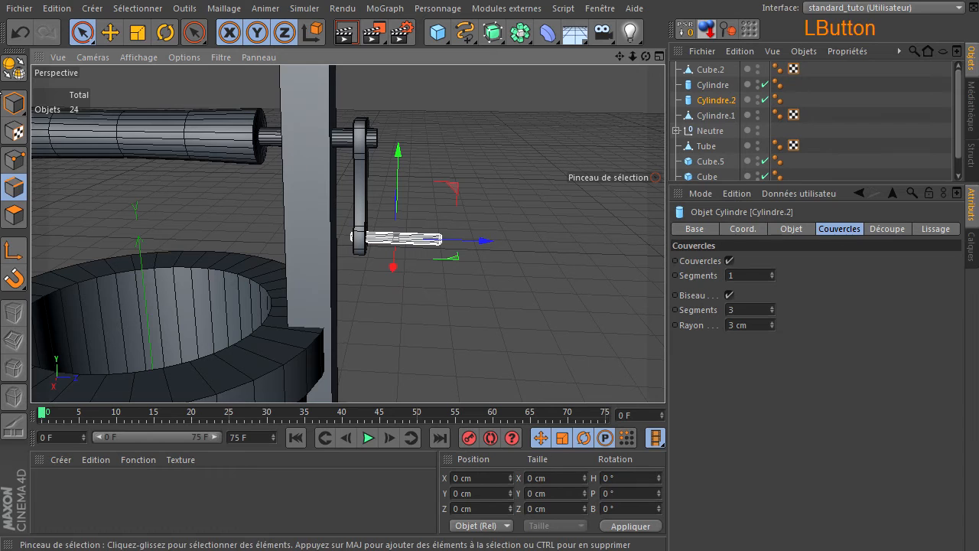
click(14, 101)
click(344, 139)
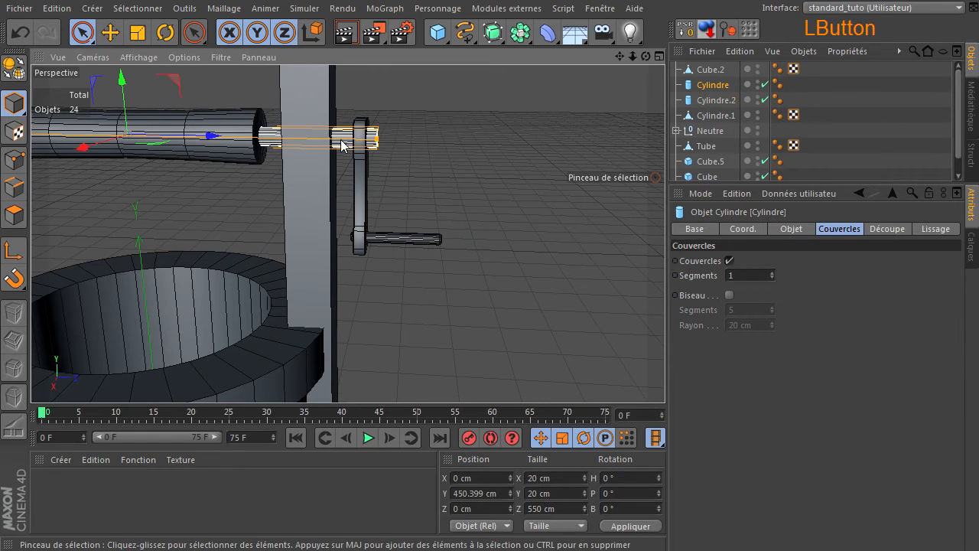
click(730, 295)
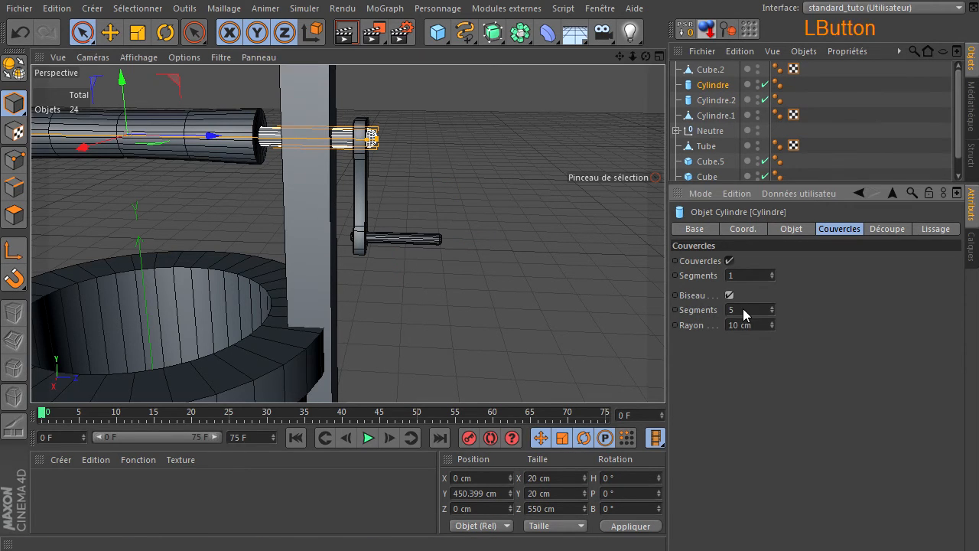
click(760, 361)
- Deselect everything, frame the whole well and render the perspective view to check the winch
click(587, 139)
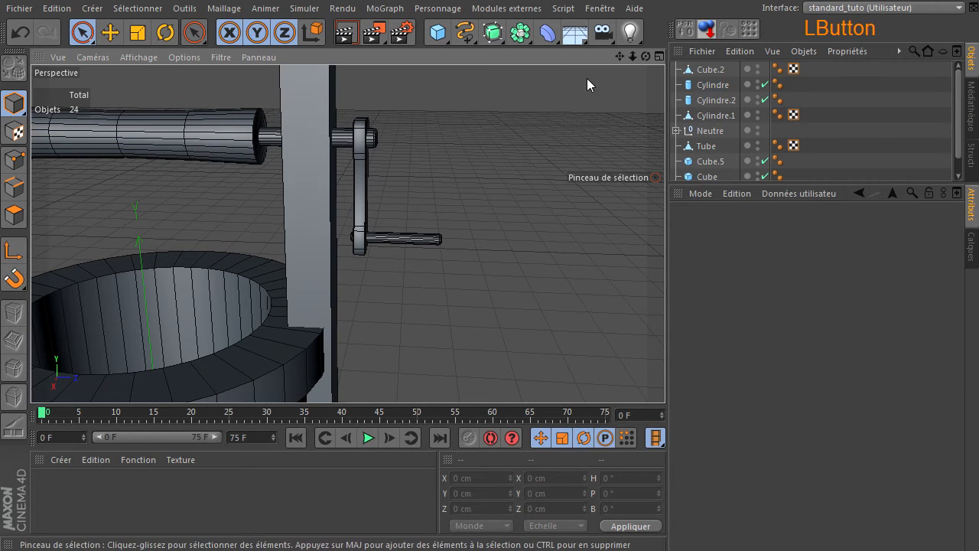
mouse_move(634, 57)
mouse_down()
mouse_move(667, 376)
mouse_move(624, 56)
mouse_move(665, 375)
mouse_move(636, 56)
mouse_up()
click(354, 37)
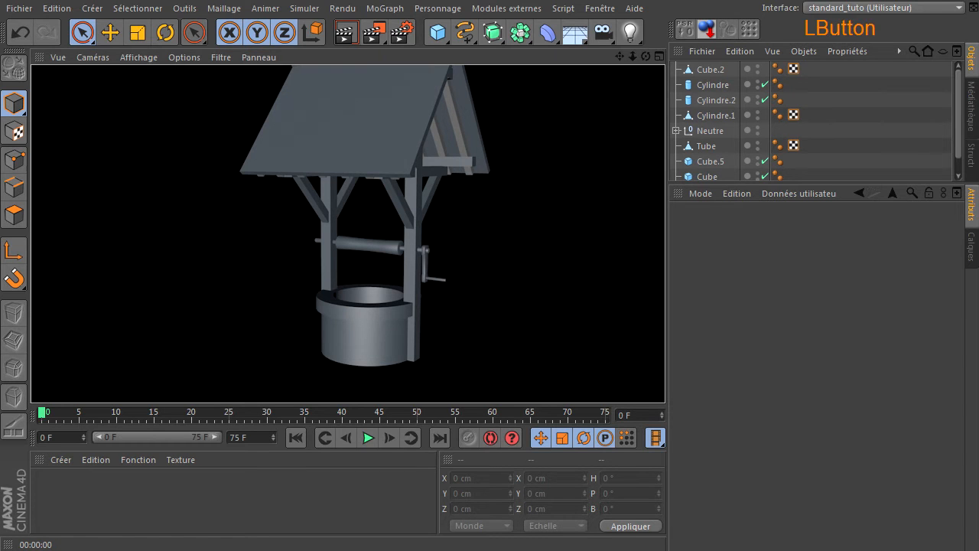
- Switch to the browser, examine the wishing well reference images for winch and rope details, and return to Cinema 4D
click(368, 549)
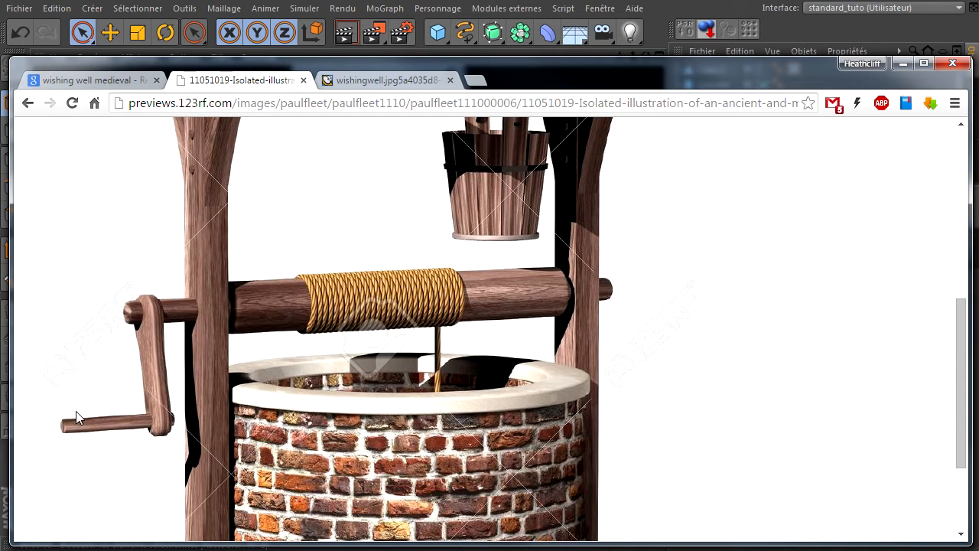
click(394, 81)
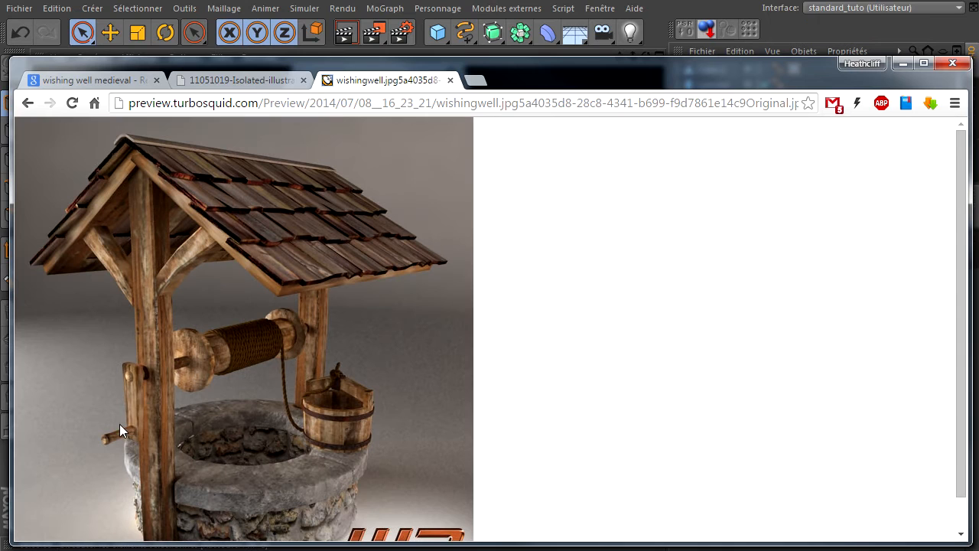
click(253, 82)
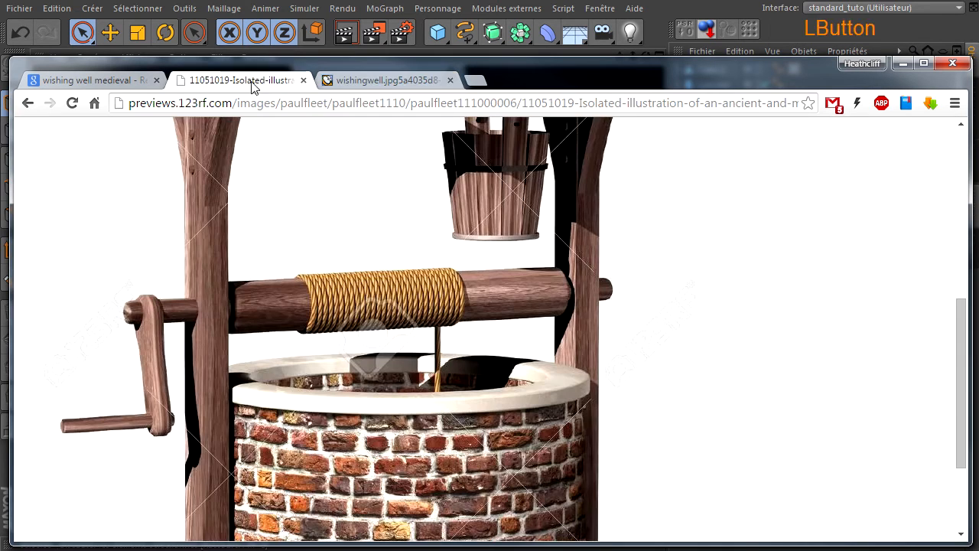
click(102, 83)
scroll(586, 372, down, 1)
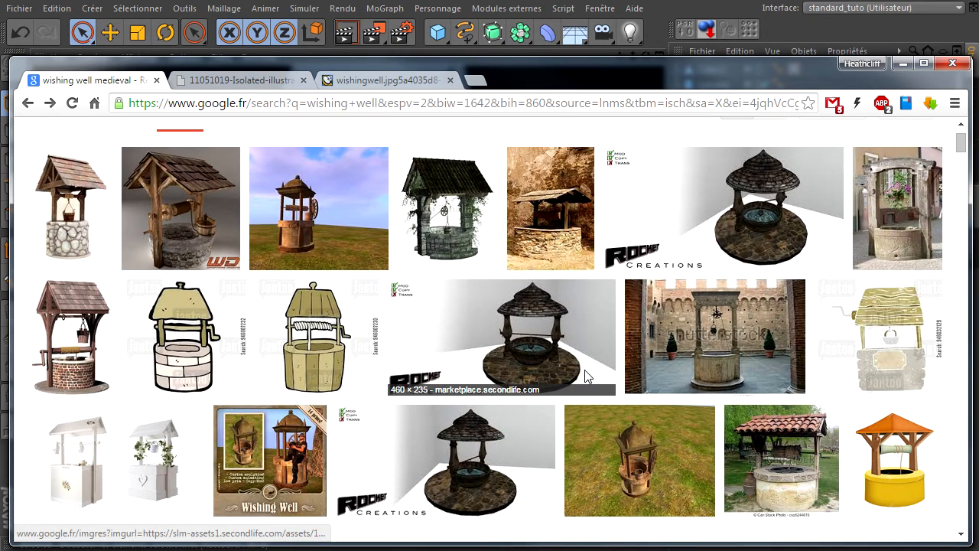
scroll(586, 375, down, 1)
scroll(440, 349, down, 1)
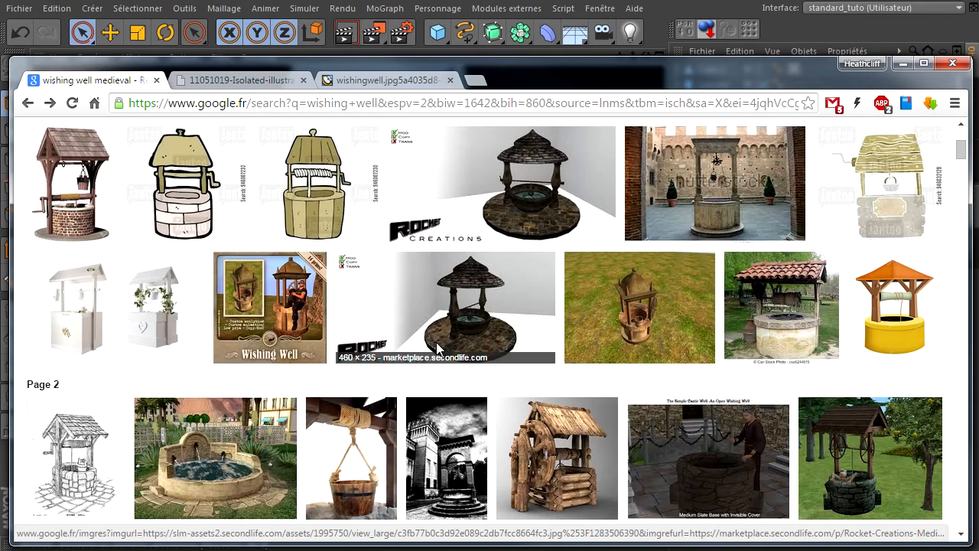
scroll(438, 348, down, 3)
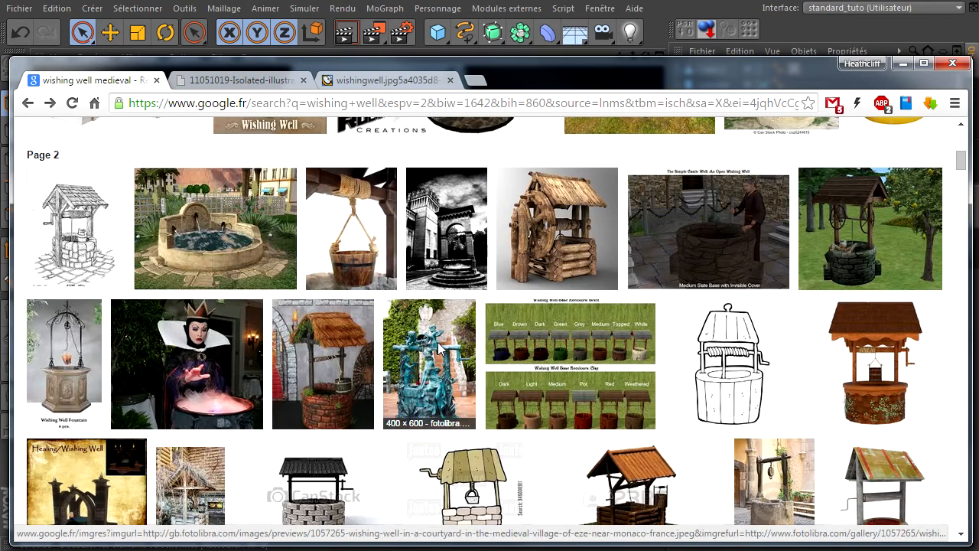
scroll(823, 413, down, 2)
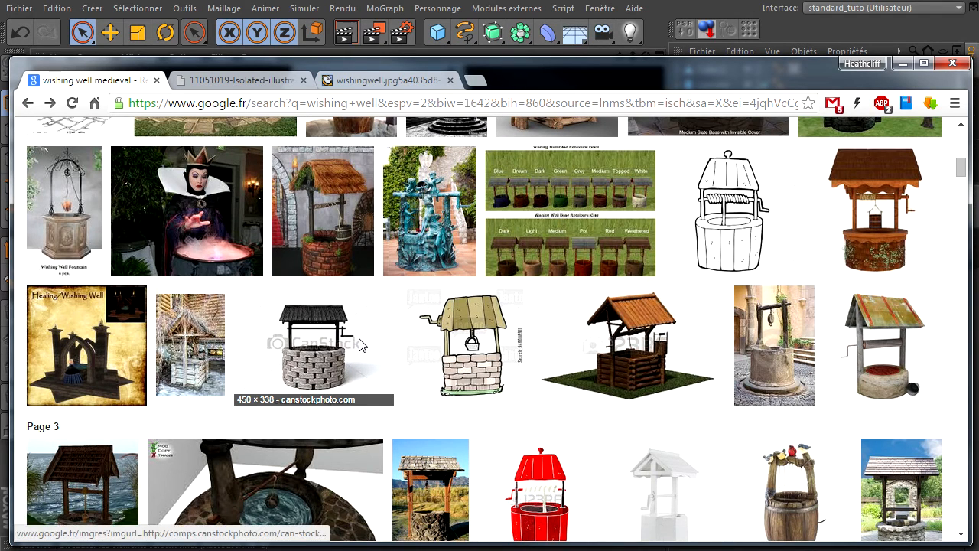
scroll(371, 345, down, 3)
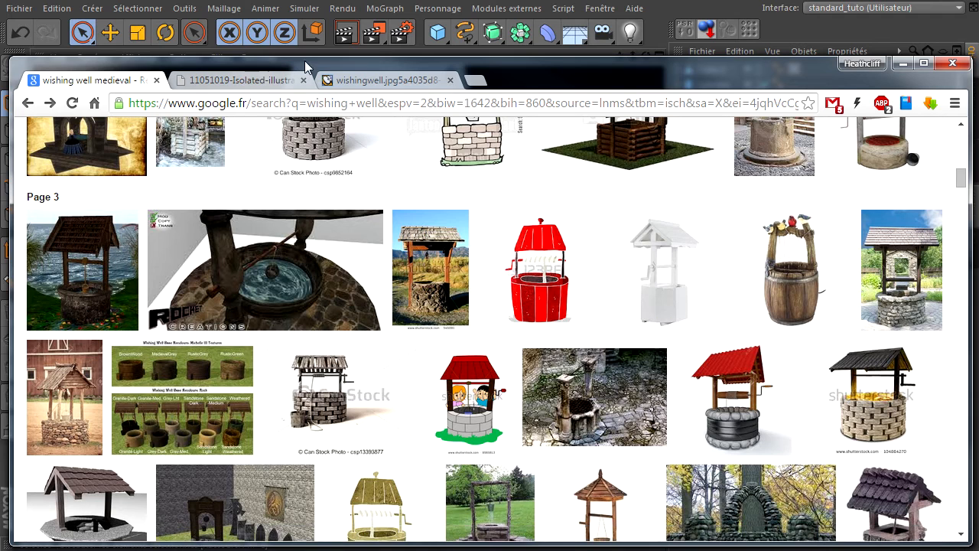
click(649, 29)
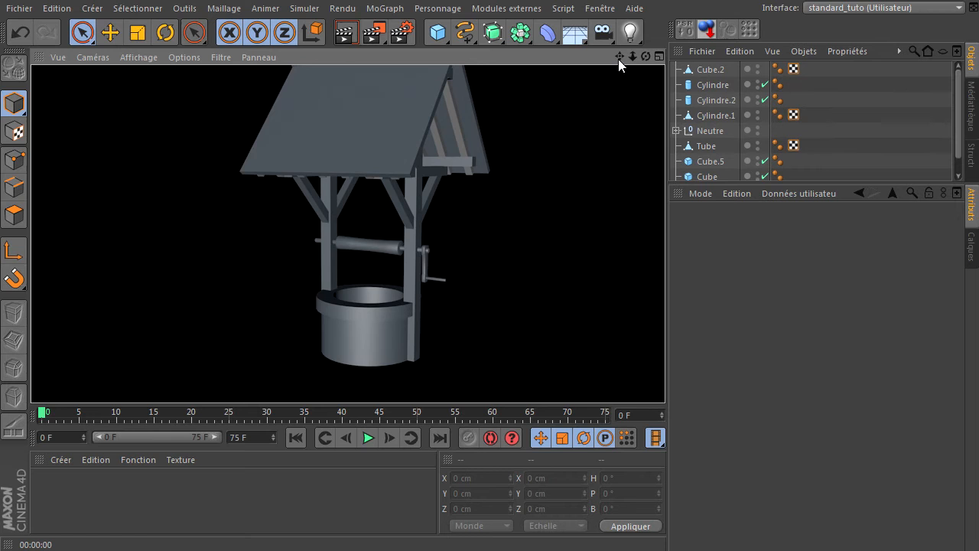
- Add a helix spline for the rope and raise it along Y to about 453 cm, level with the winch drum
drag(620, 58, 665, 375)
scroll(346, 256, up, 2)
scroll(347, 255, up, 4)
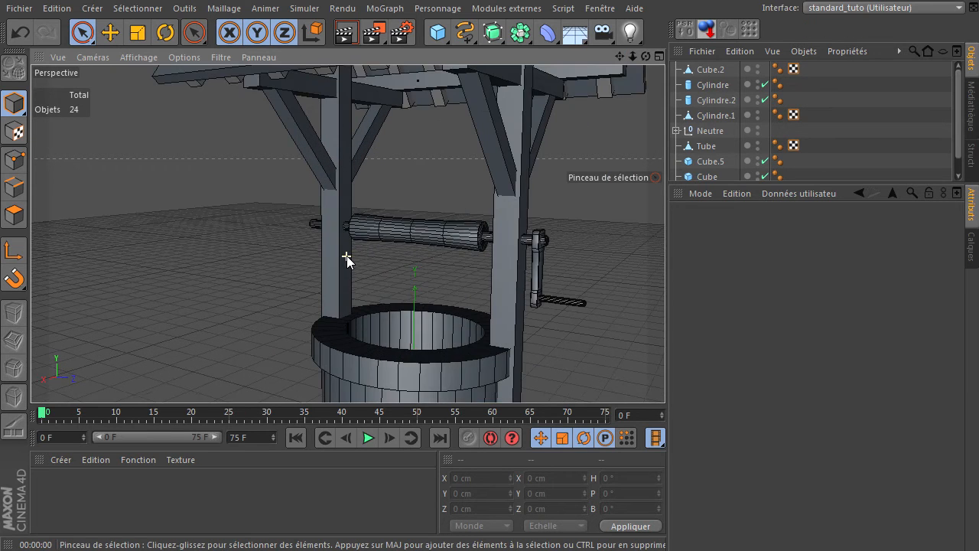
mouse_move(646, 56)
mouse_down()
mouse_move(665, 375)
mouse_move(639, 163)
mouse_up()
scroll(454, 234, up, 3)
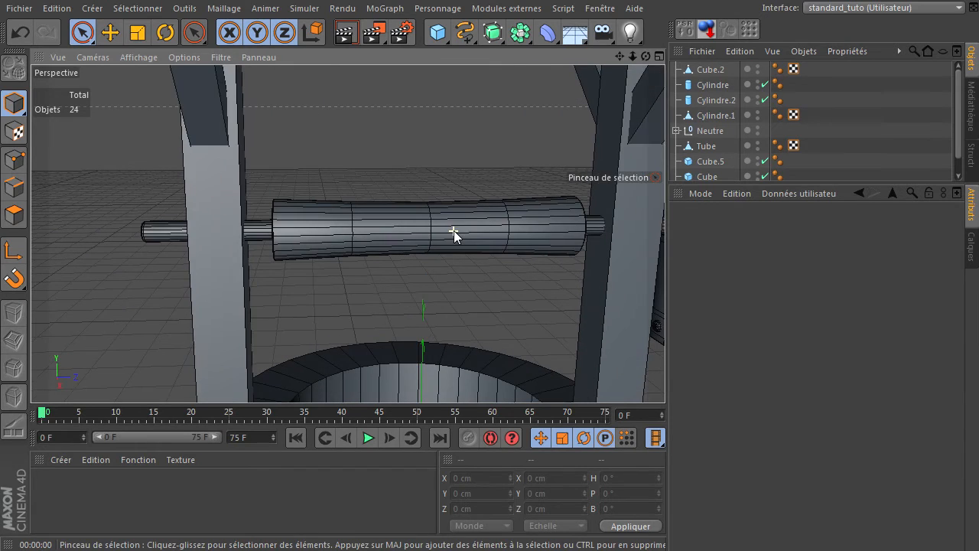
drag(465, 32, 714, 100)
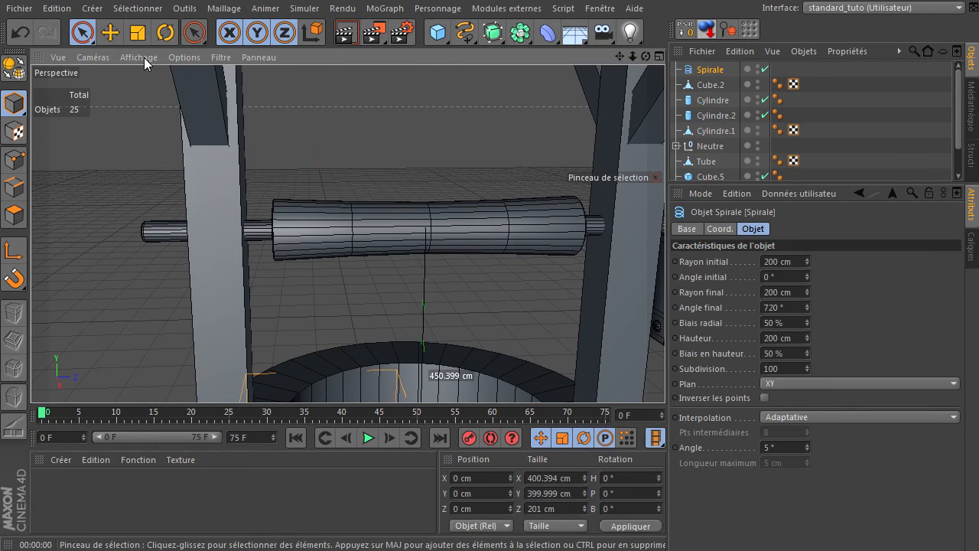
click(109, 32)
drag(619, 57, 475, 250)
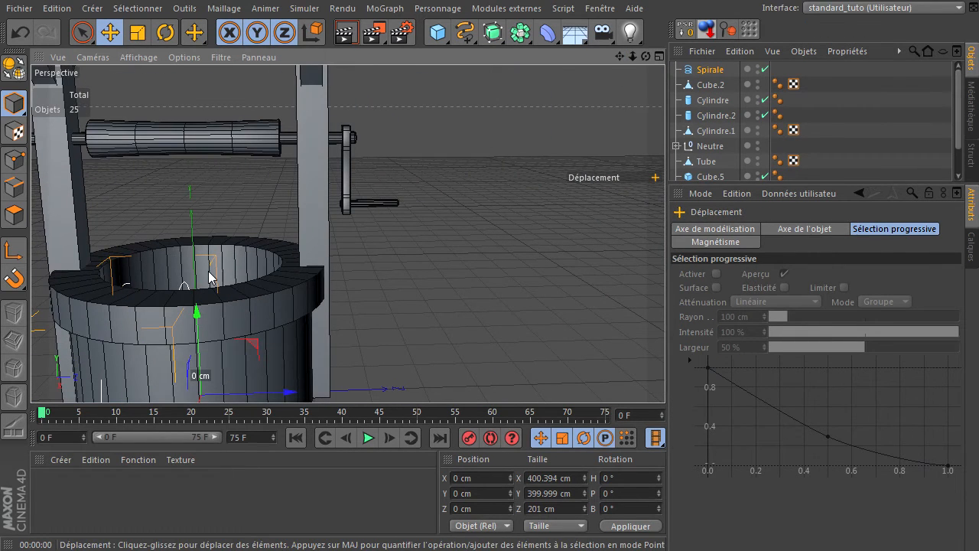
drag(197, 310, 205, 273)
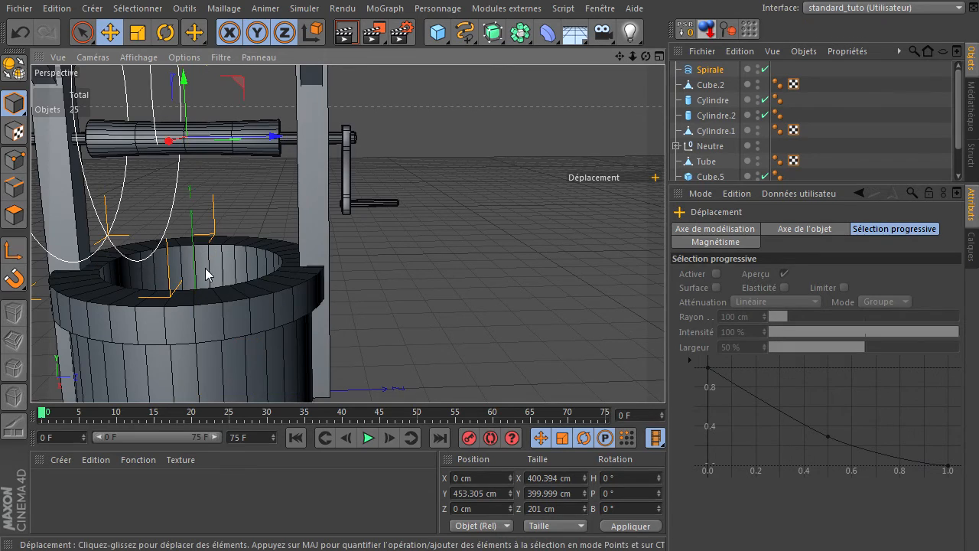
- Place the winch drum cylinder first in the object hierarchy and nest the helix under it as a child
scroll(149, 121, up, 5)
mouse_move(646, 56)
mouse_down()
mouse_move(665, 374)
mouse_move(646, 57)
mouse_up()
scroll(316, 237, down, 4)
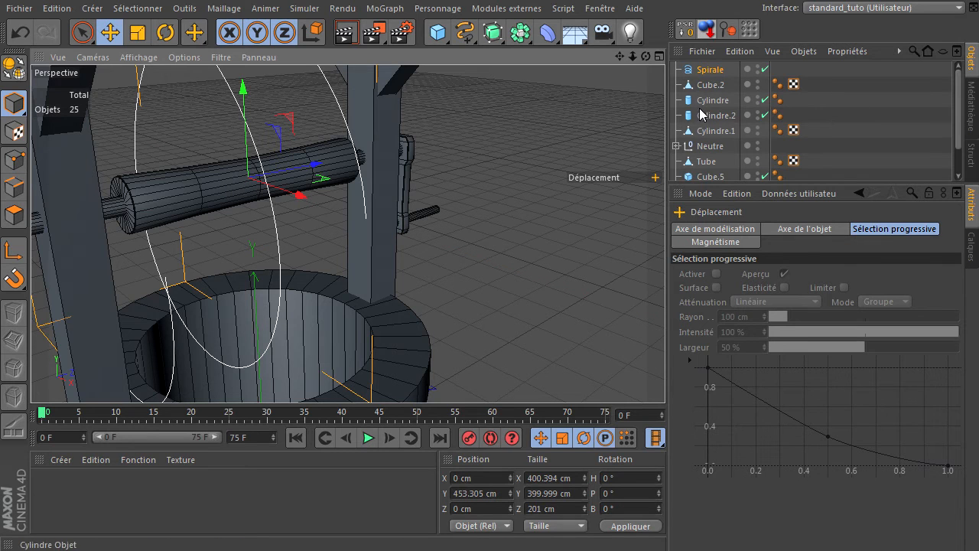
click(712, 85)
click(719, 131)
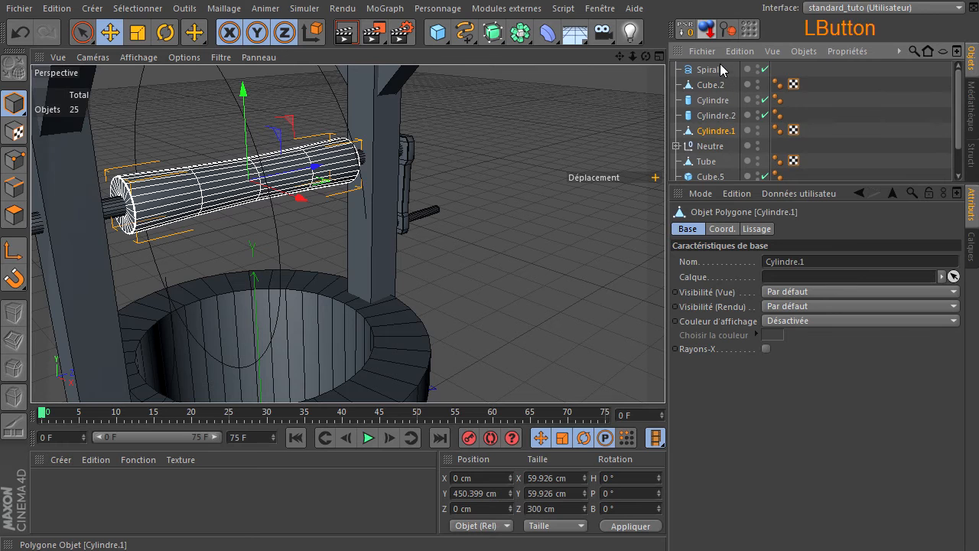
drag(721, 69, 720, 71)
click(719, 86)
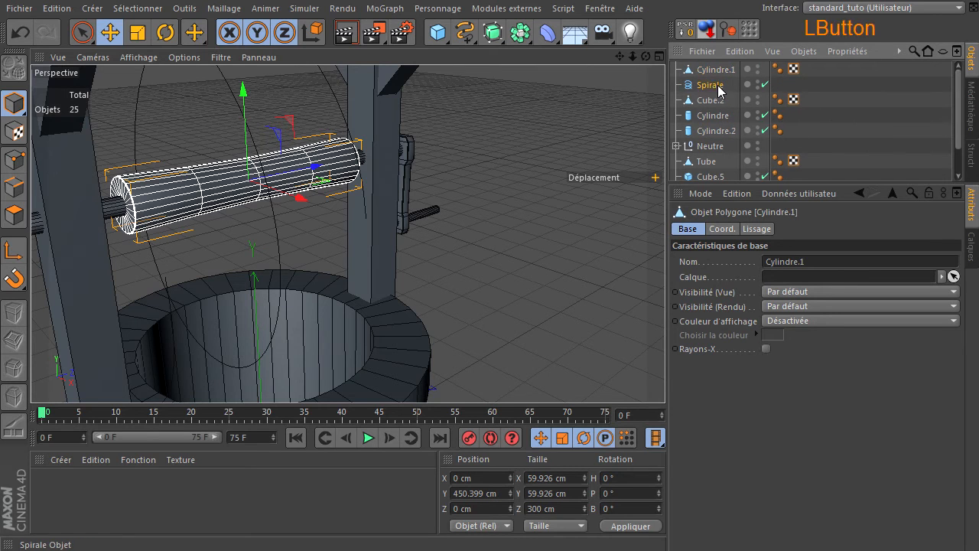
drag(719, 87, 754, 67)
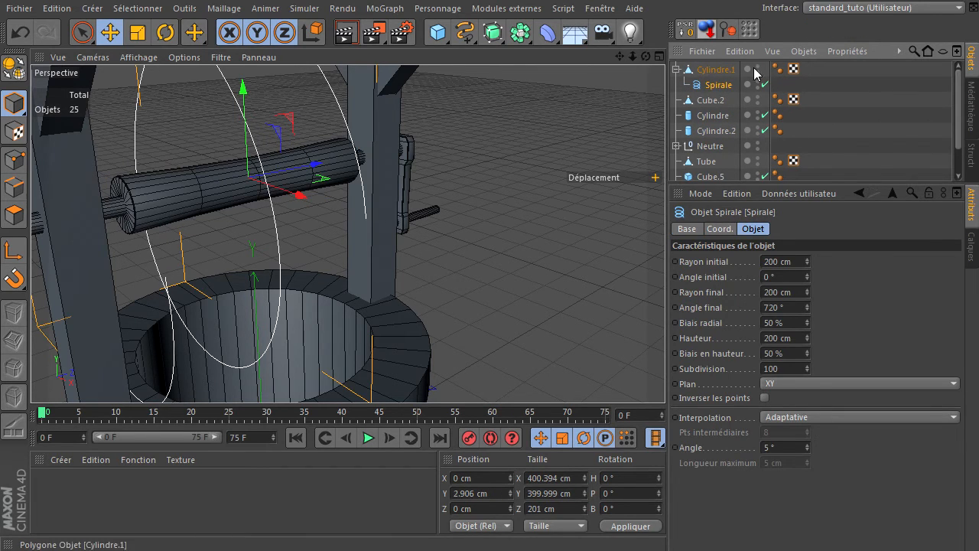
- Set the helix's relative Y position to 0 cm to align it with the drum, and take it out of the drum's hierarchy
click(706, 85)
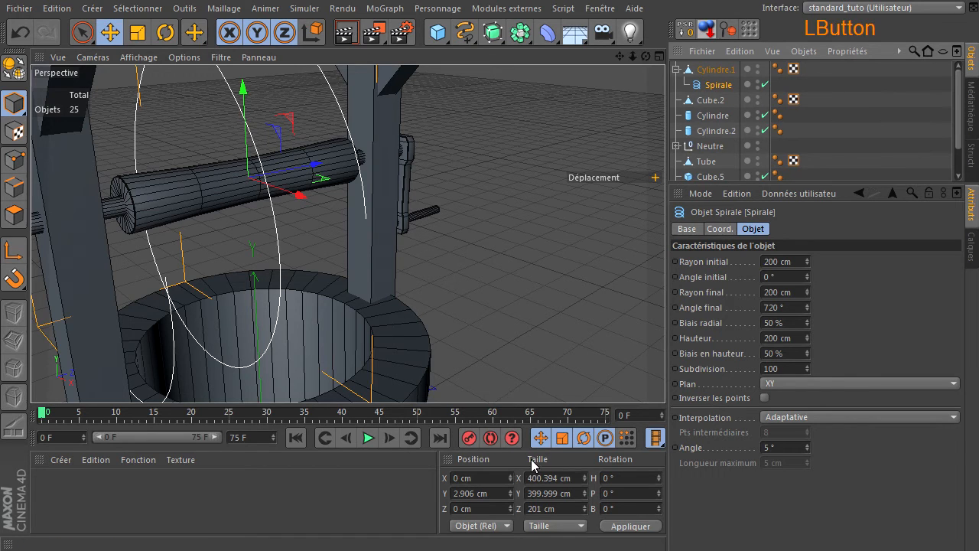
click(490, 494)
text(0)
key(Return)
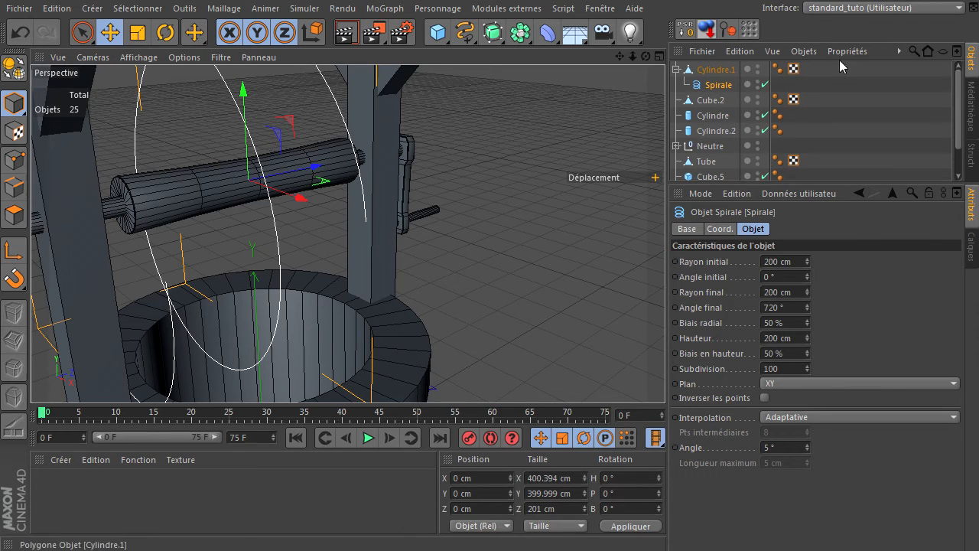
click(721, 84)
drag(730, 65, 732, 65)
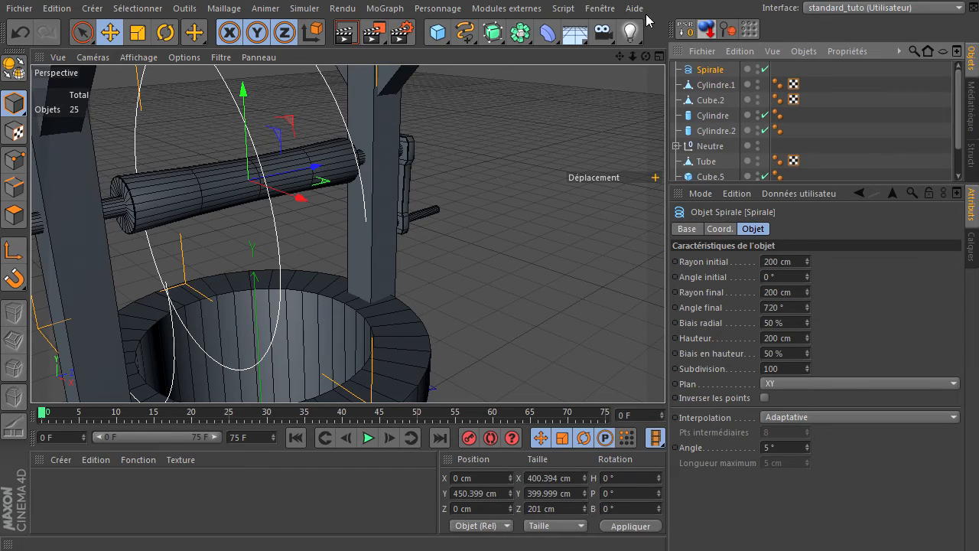
- Slide the helix along Z to about 94.5 cm, towards the crank end of the drum
drag(622, 57, 747, 362)
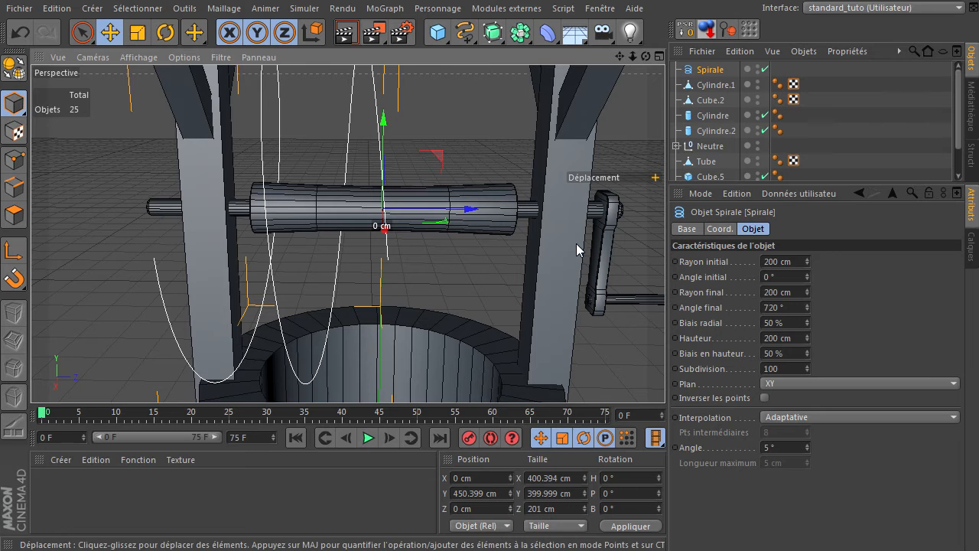
drag(468, 209, 544, 207)
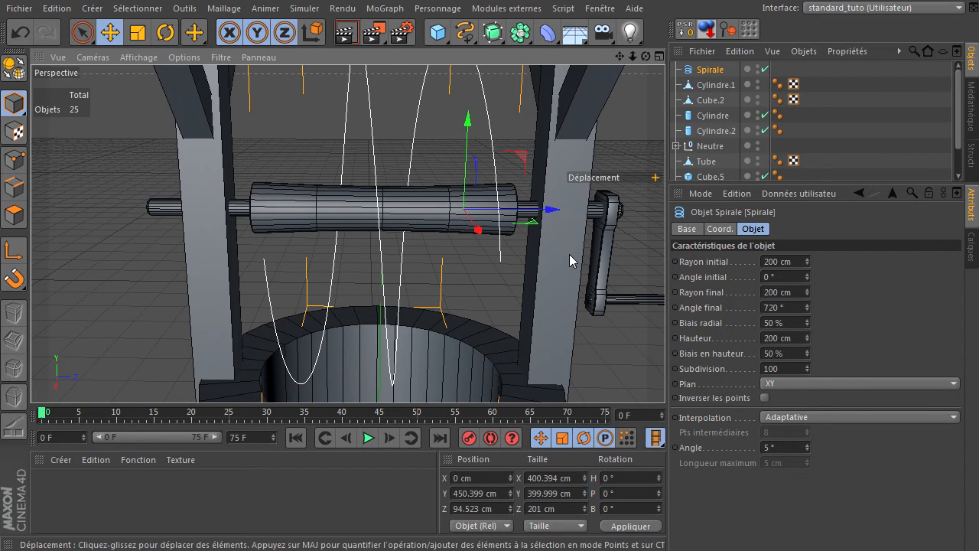
- Set the helix's initial radius to 30 cm, final radius to 39 cm and height to 78 cm to wrap it around the drum
drag(807, 262, 807, 291)
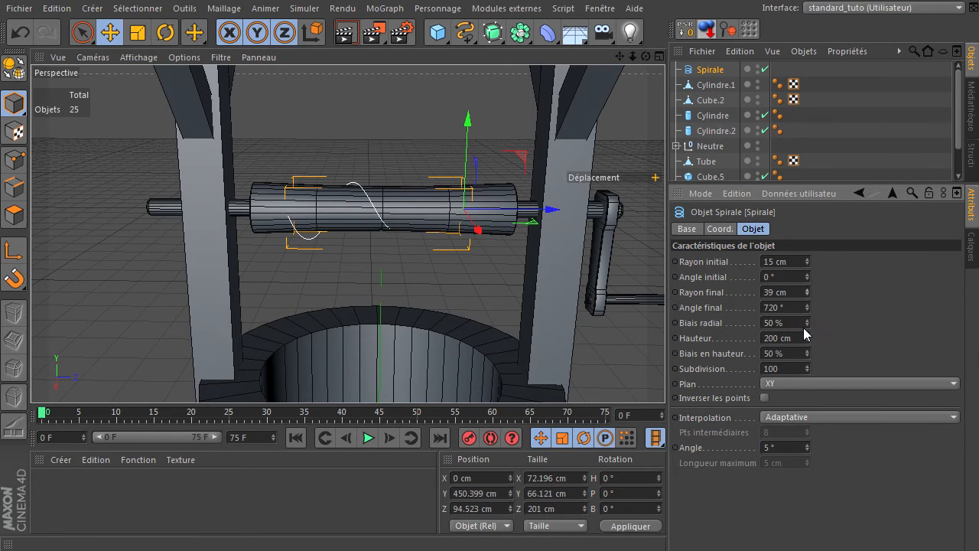
drag(806, 338, 807, 338)
drag(806, 259, 807, 261)
scroll(436, 201, up, 5)
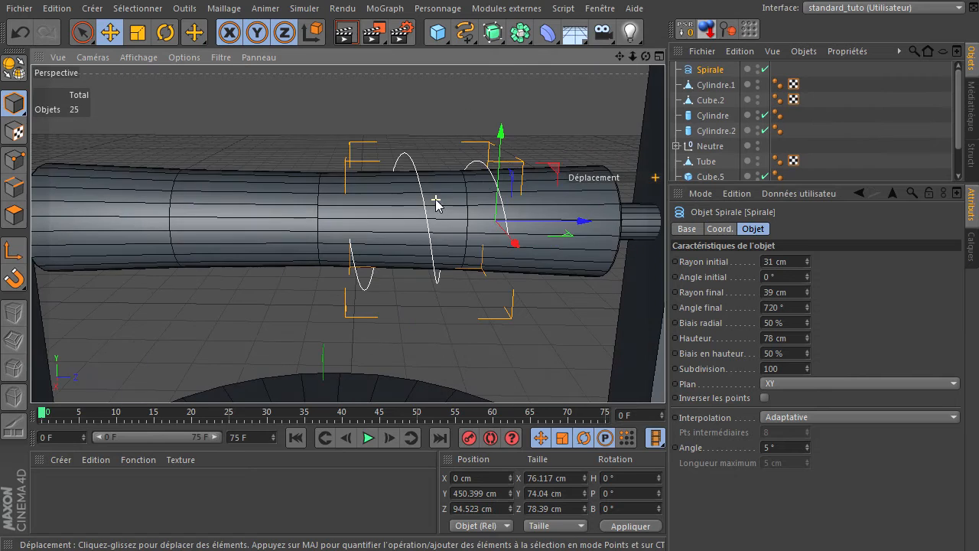
drag(646, 56, 665, 375)
click(786, 261)
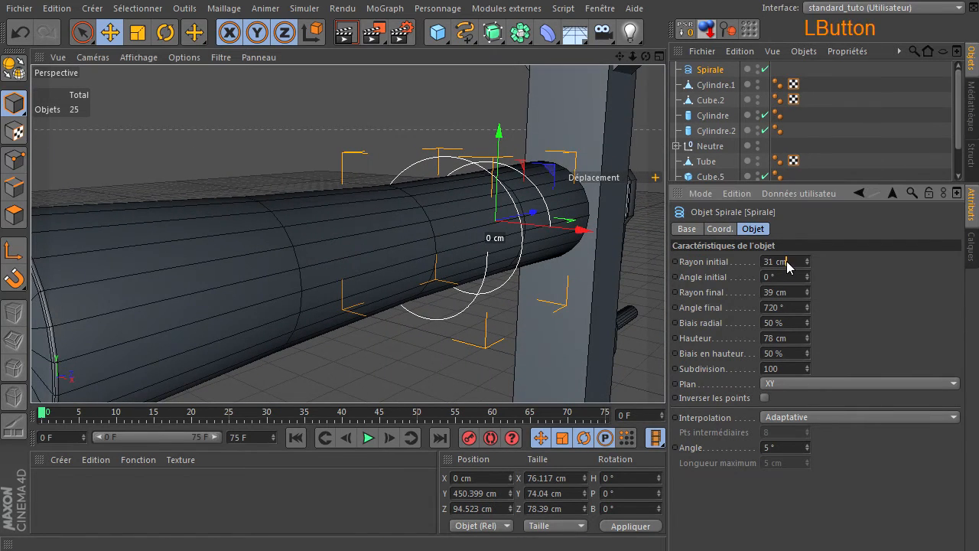
text(30)
key(Return)
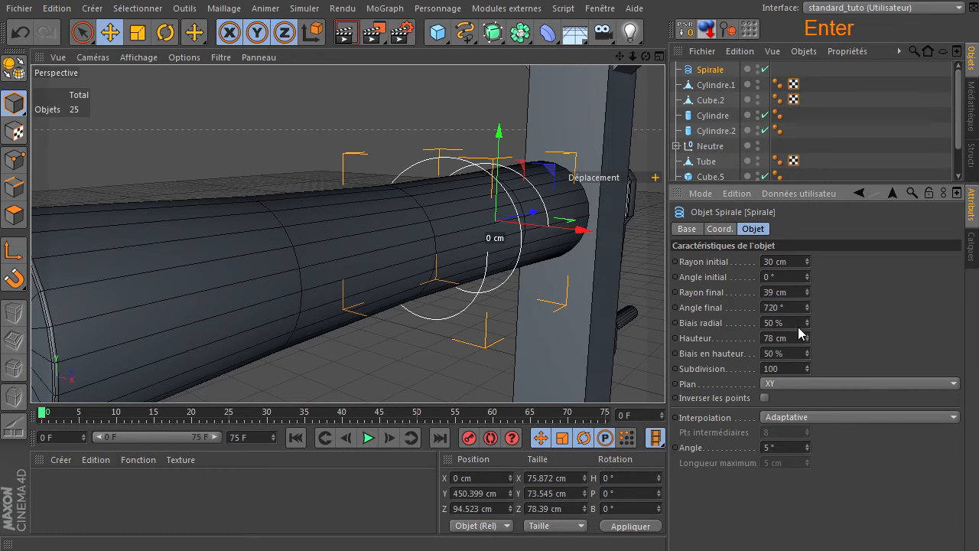
- Set the helix's final radius to 30 cm and slide it along Z to about 35 cm
click(777, 292)
text(30)
key(Return)
drag(533, 219, 477, 234)
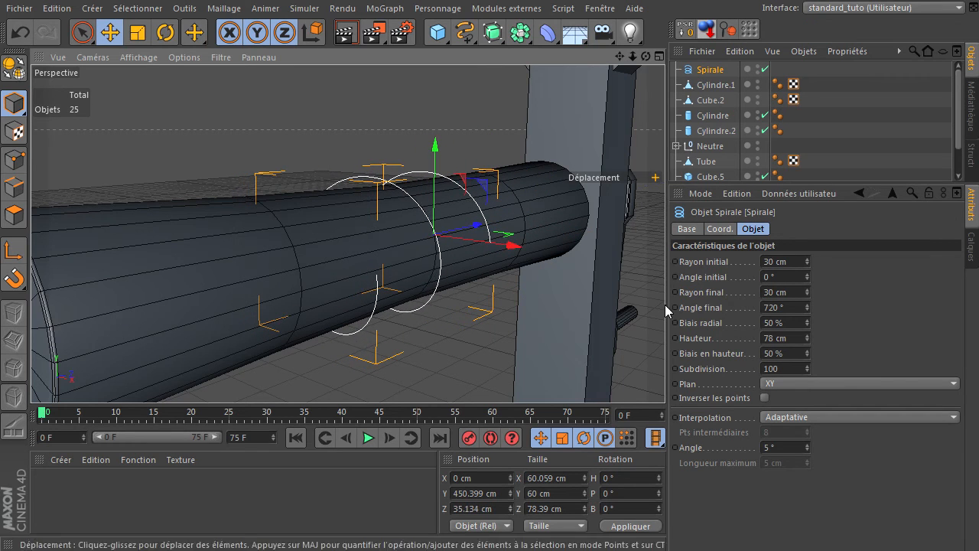
- Raise the helix's final angle to 2340° to add more turns around the drum
click(793, 307)
drag(807, 309, 807, 309)
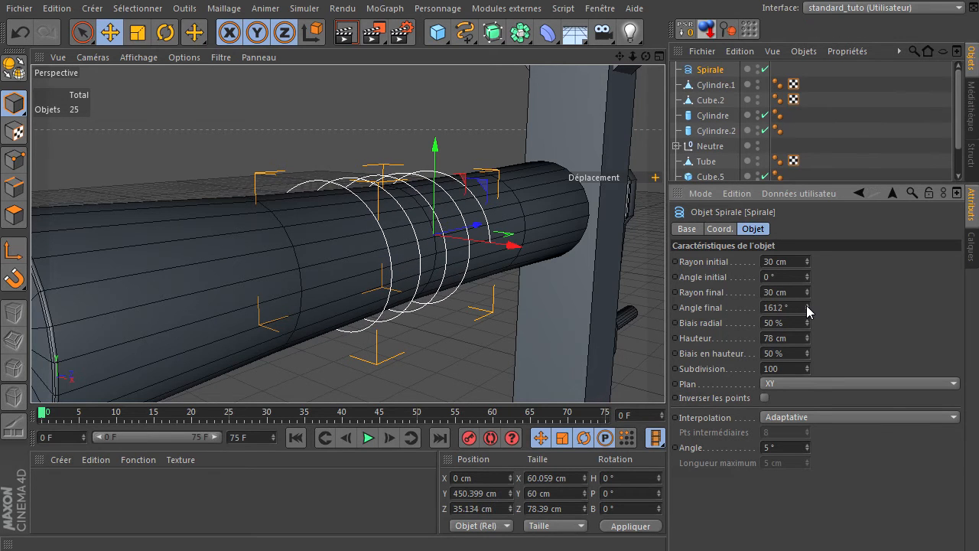
drag(649, 58, 662, 371)
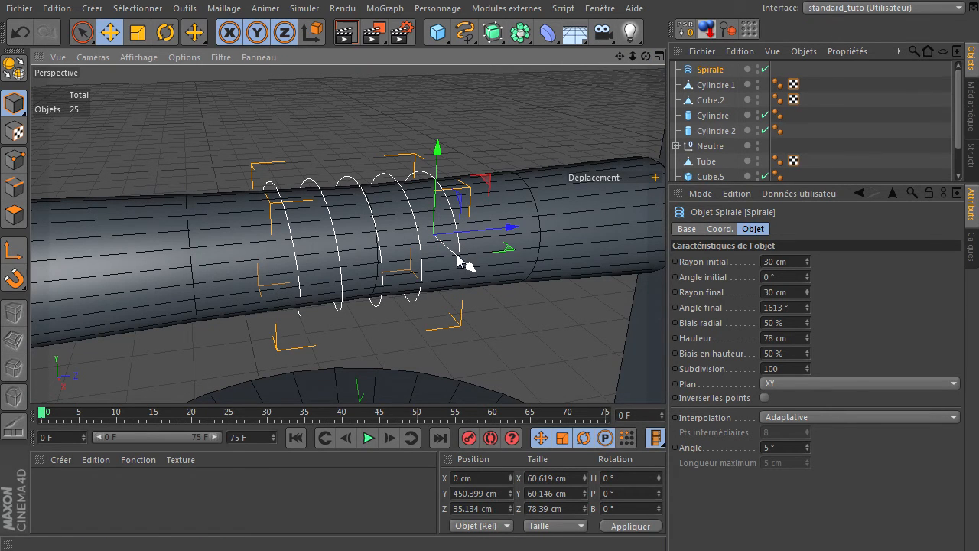
drag(646, 57, 664, 372)
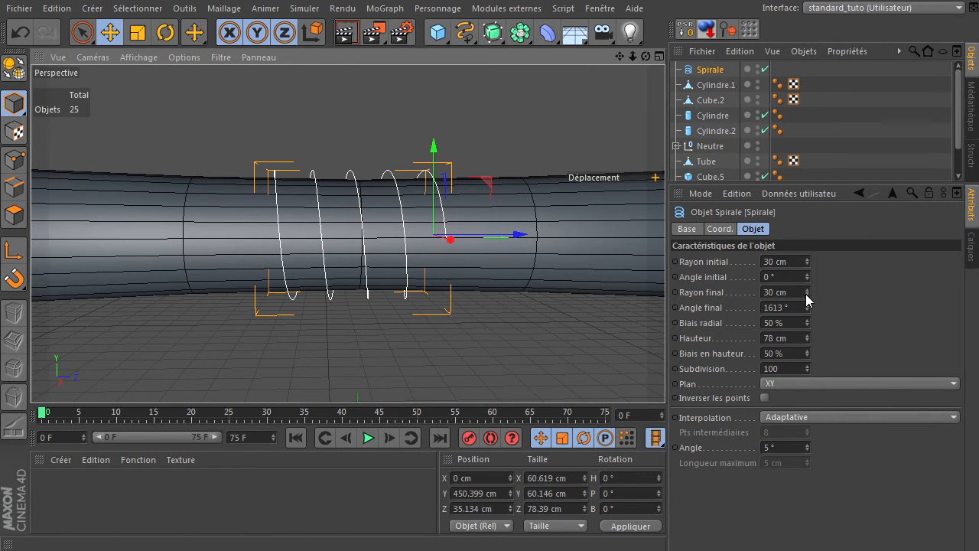
drag(646, 57, 665, 375)
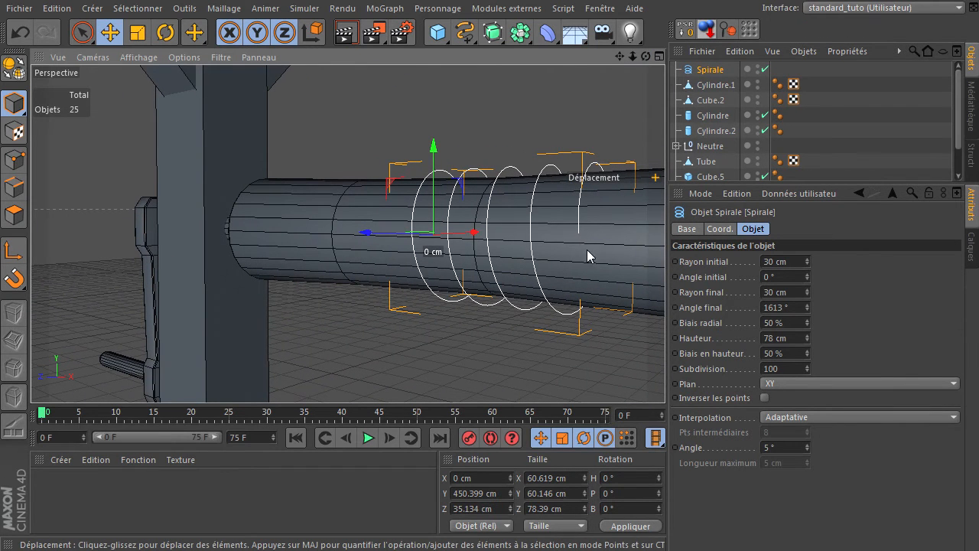
drag(807, 309, 808, 308)
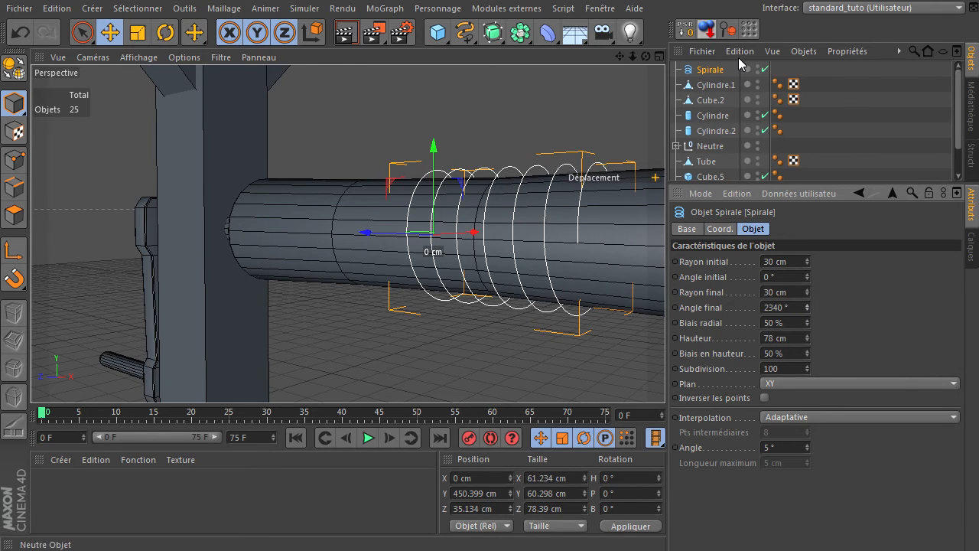
drag(646, 57, 665, 374)
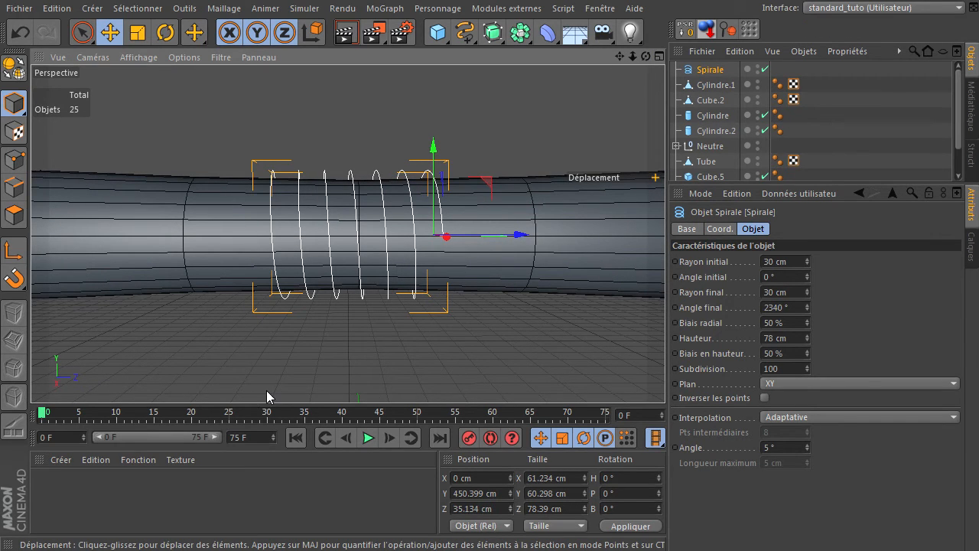
- Set both the initial and final radius of the helix to 29 cm to tighten it on the drum
click(808, 264)
click(808, 265)
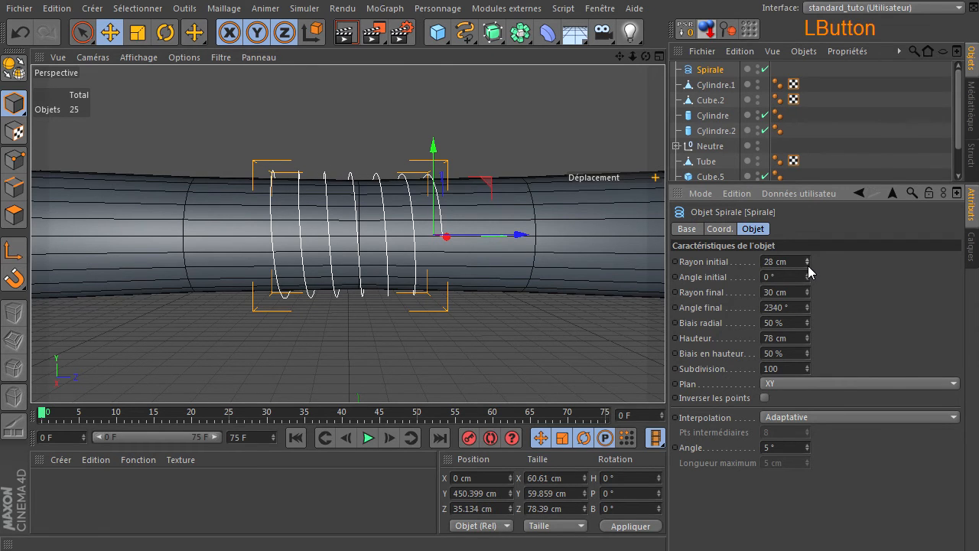
click(808, 295)
click(808, 296)
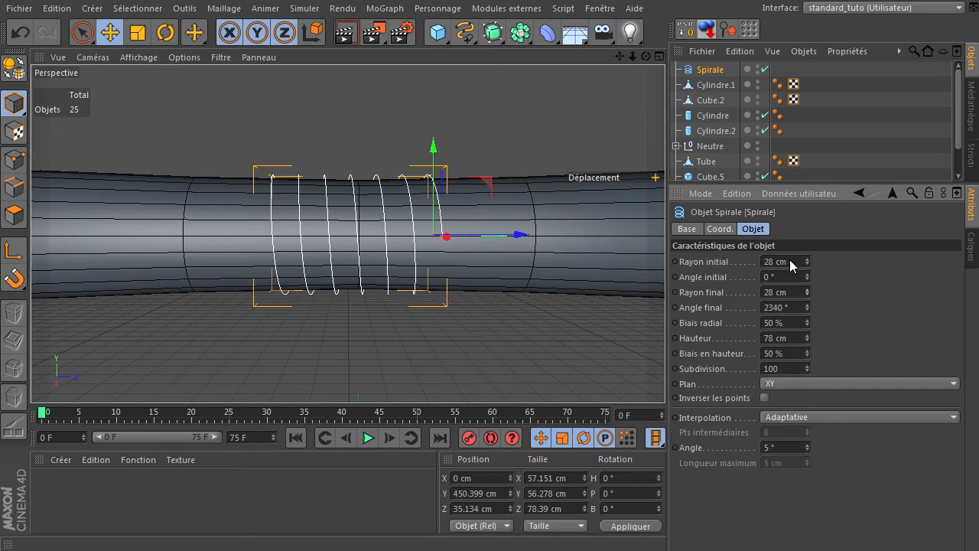
click(808, 258)
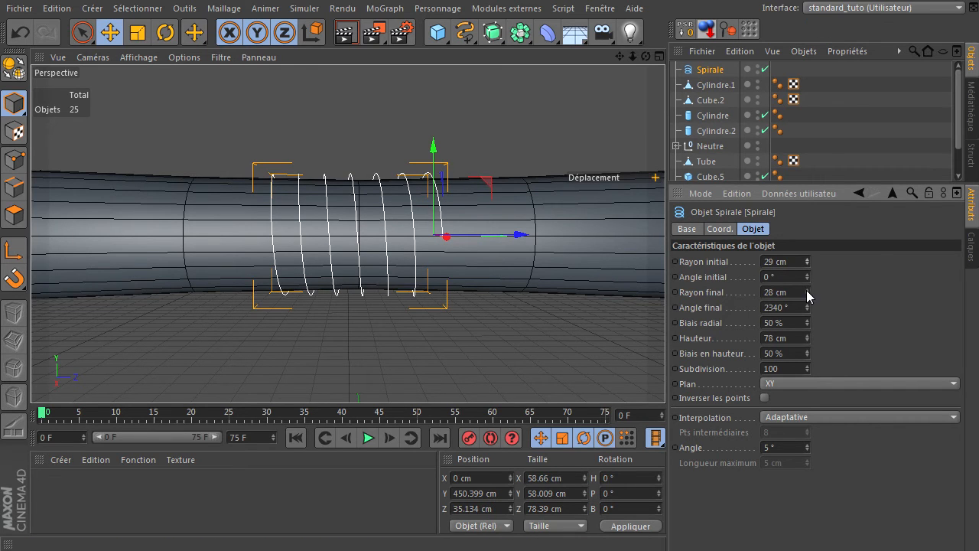
click(807, 289)
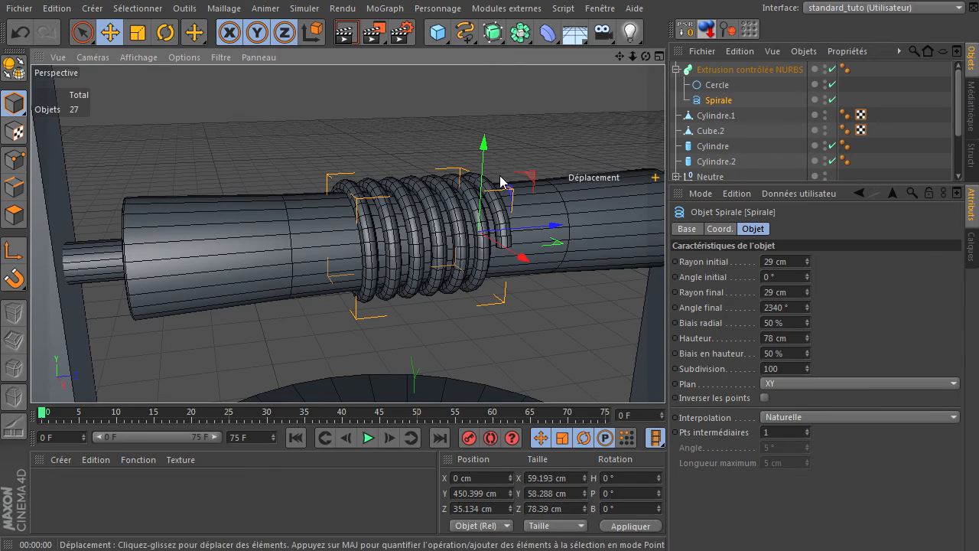
- Convert the helix inside the sweep NURBS to an editable spline and disable the sweep
click(725, 101)
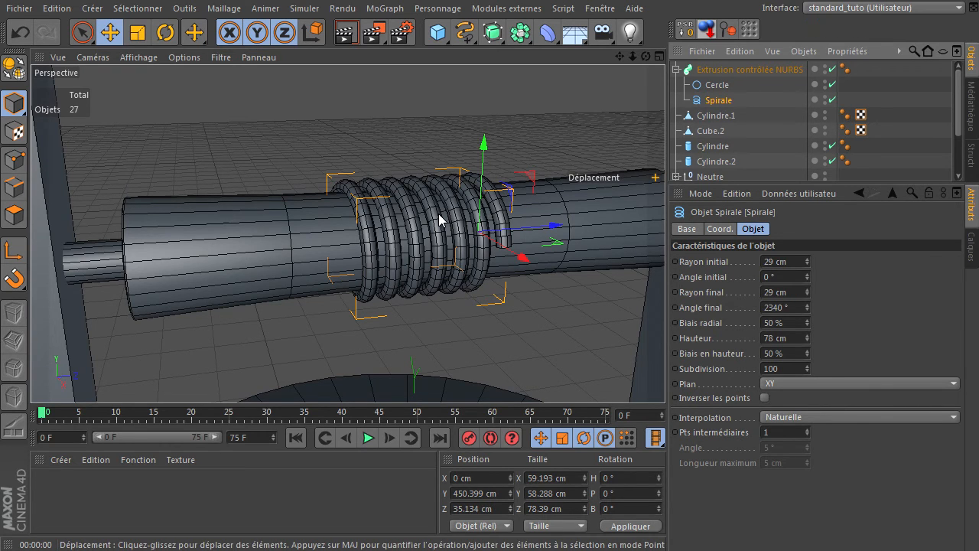
key(c)
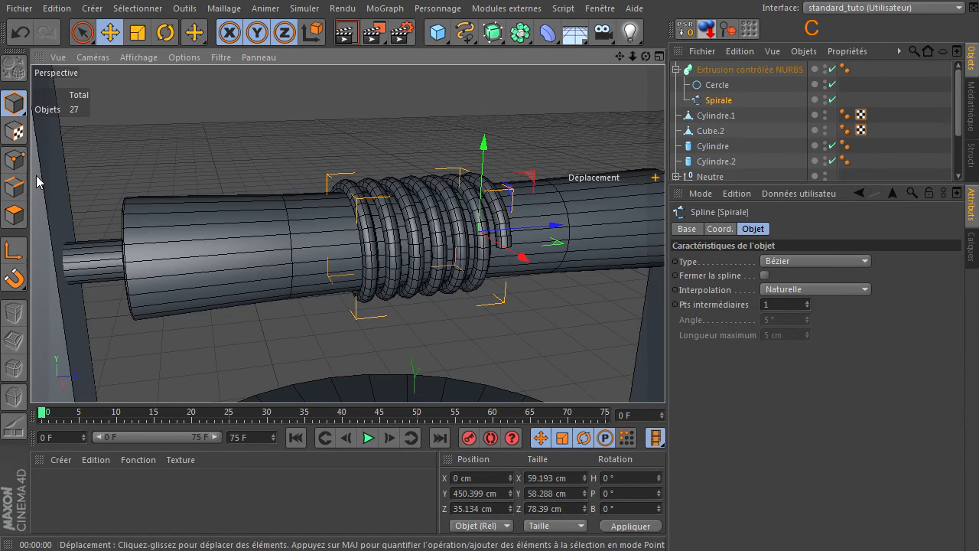
click(833, 69)
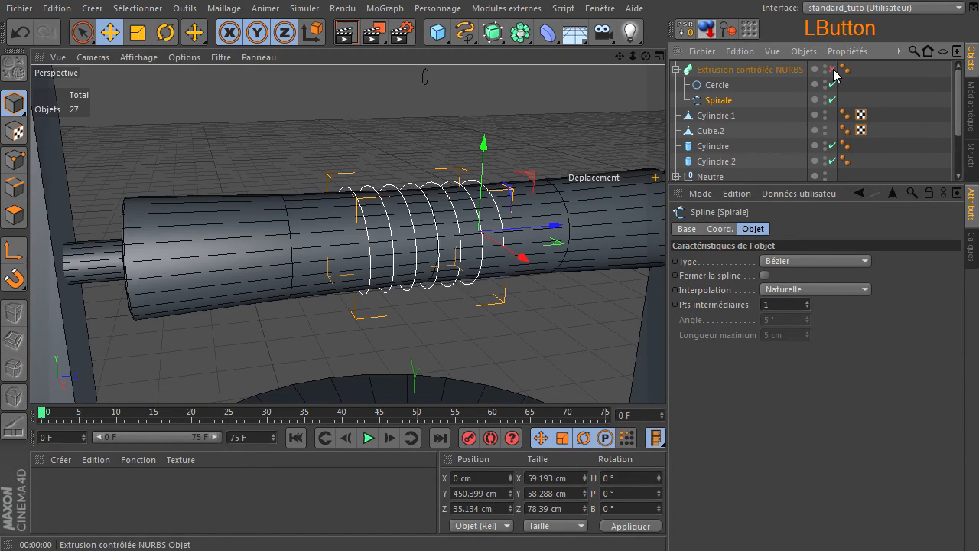
- Add a point near each end of the helix spline using the Knife in Line mode
click(15, 160)
scroll(489, 260, up, 3)
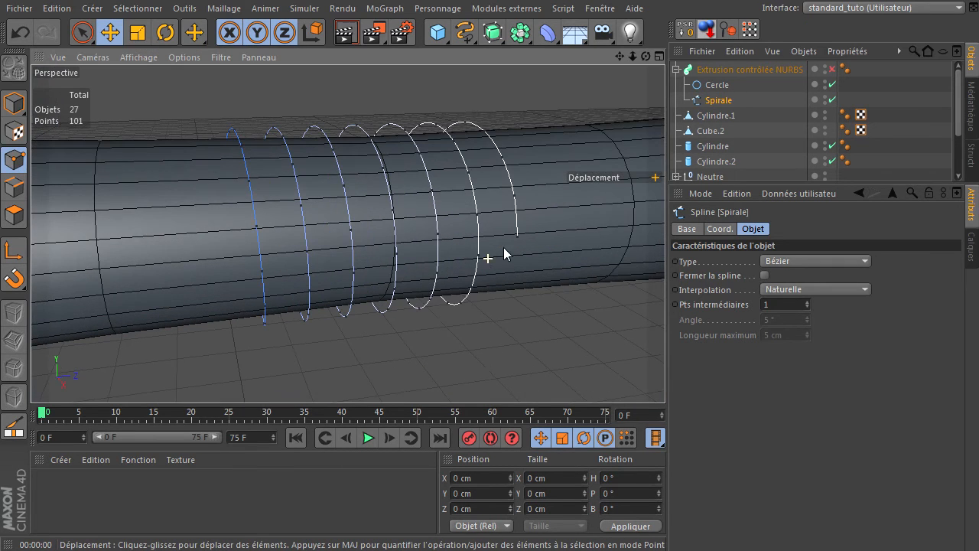
key(k)
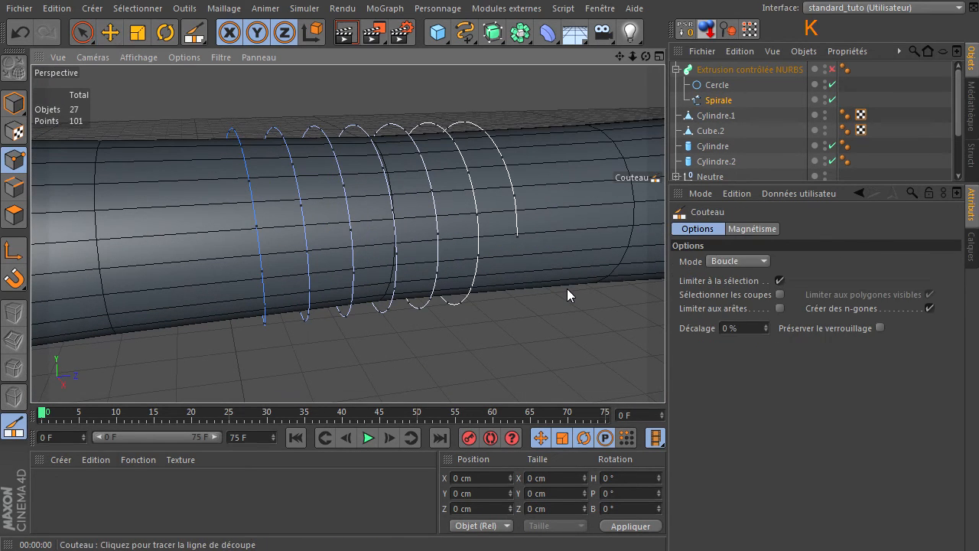
click(732, 261)
click(733, 278)
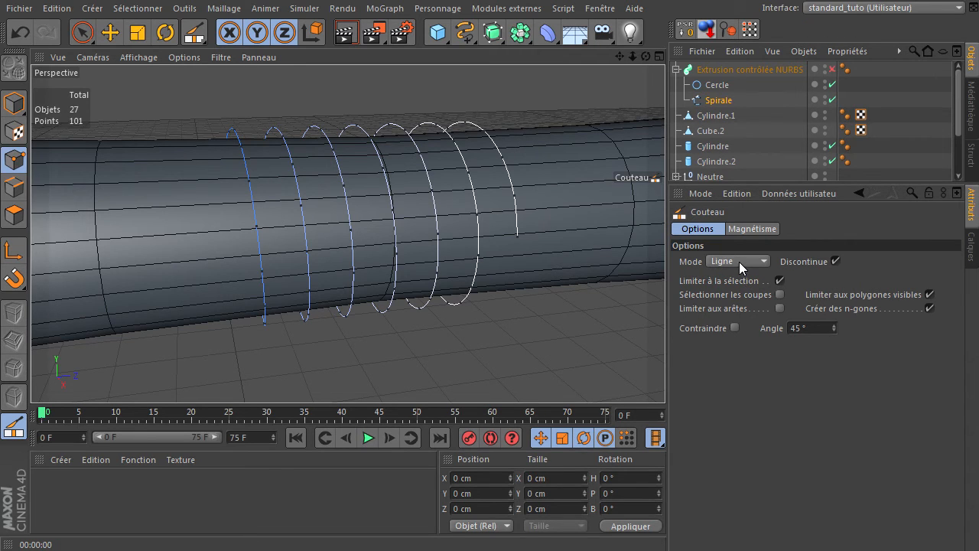
drag(509, 223, 559, 227)
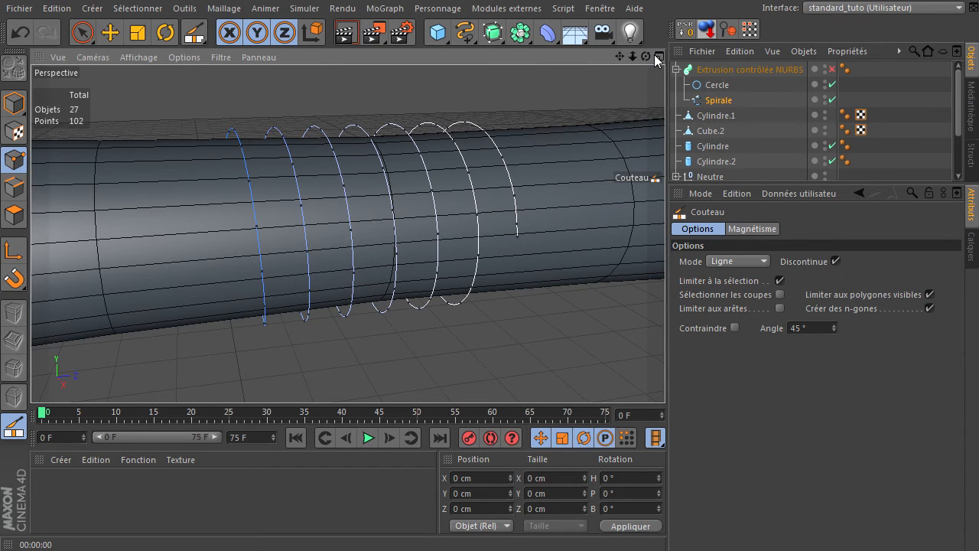
drag(647, 58, 664, 374)
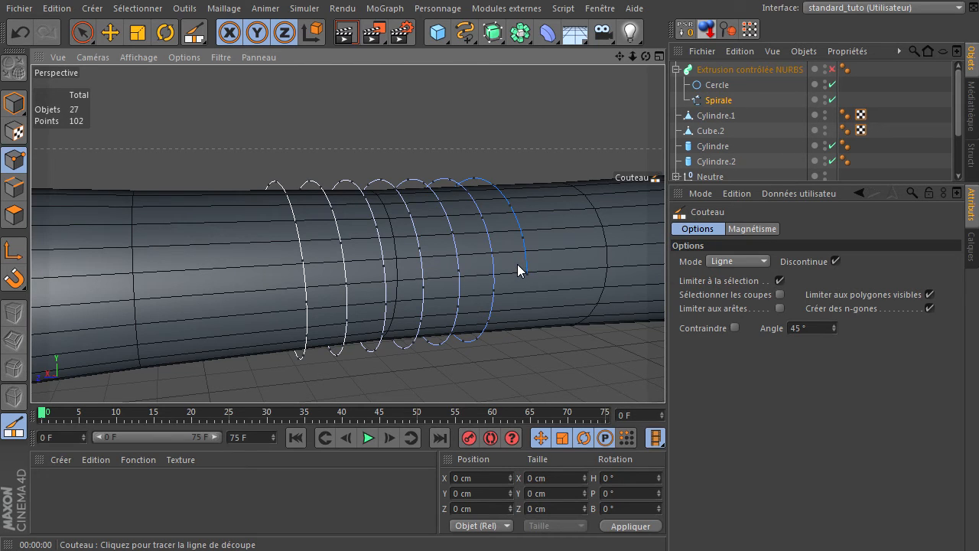
drag(517, 264, 593, 291)
- Select the two end points of the helix spline and lower them along Y to about -165 cm
click(83, 32)
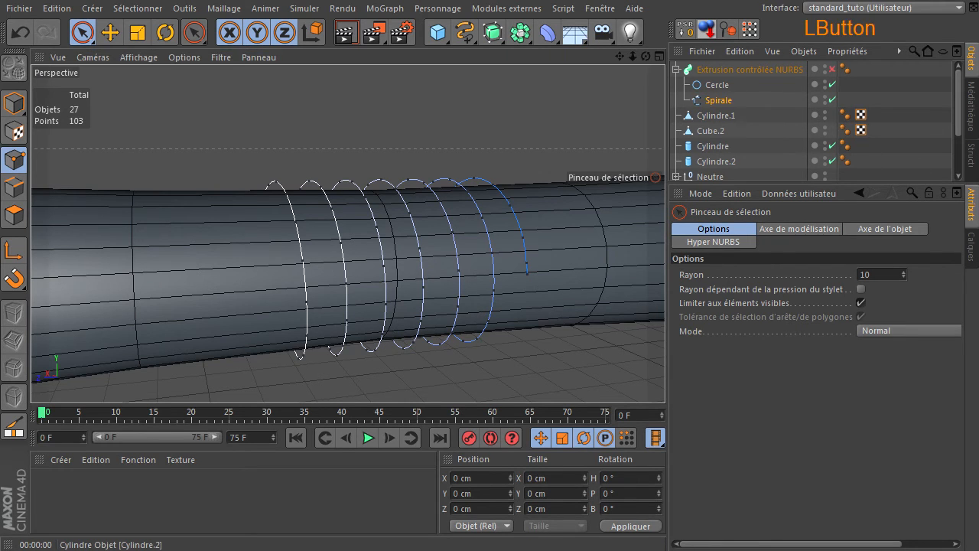
click(526, 280)
mouse_move(644, 57)
mouse_down()
mouse_move(684, 64)
mouse_move(644, 59)
mouse_up()
shift+click(490, 357)
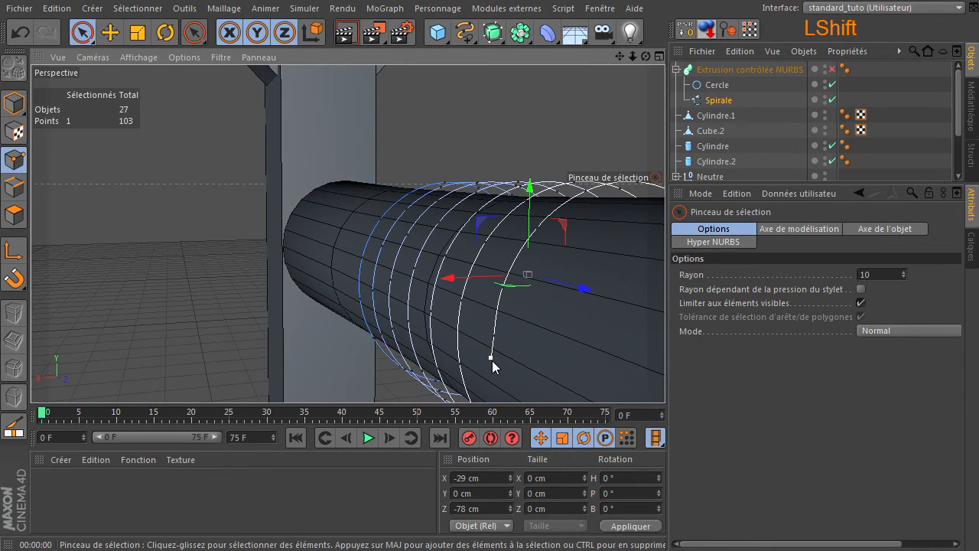
scroll(530, 364, down, 3)
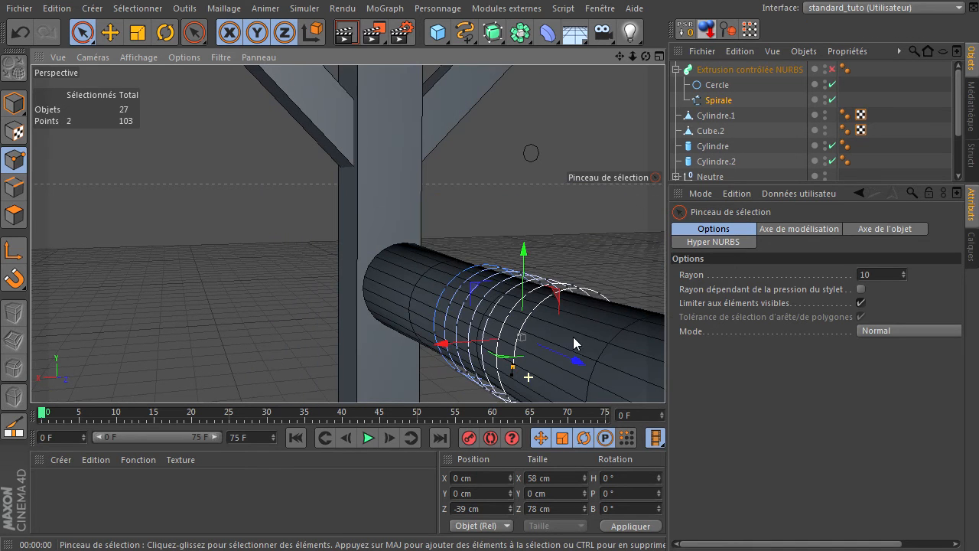
drag(620, 57, 665, 375)
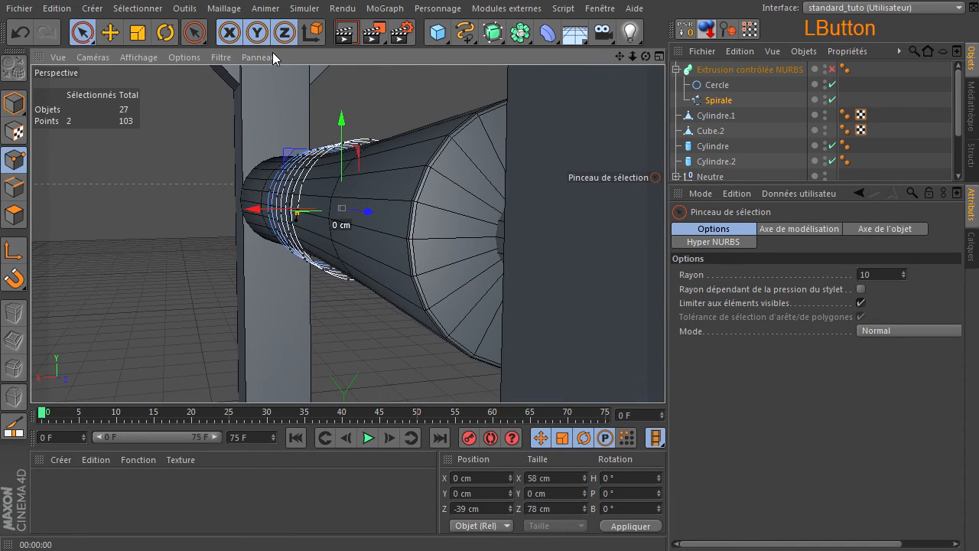
click(111, 34)
scroll(415, 244, down, 5)
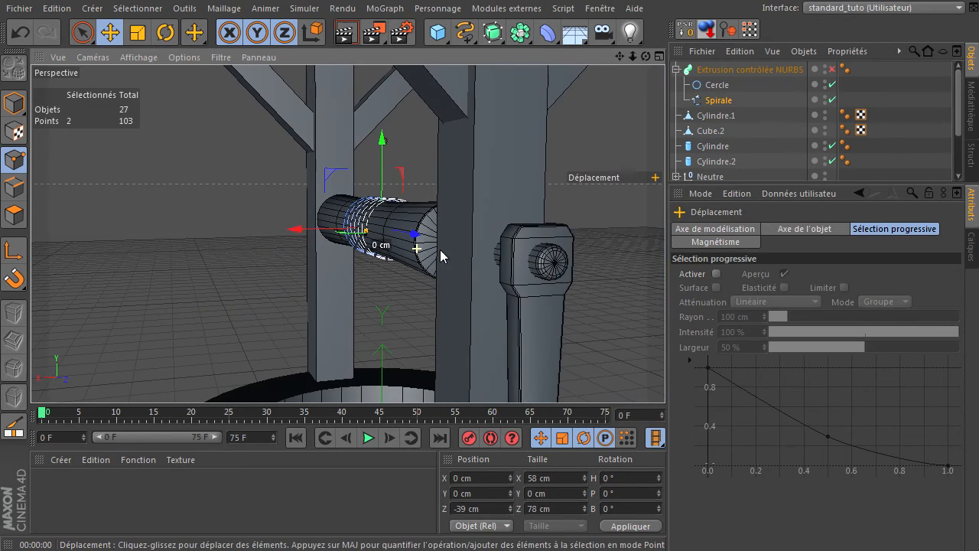
drag(645, 56, 664, 375)
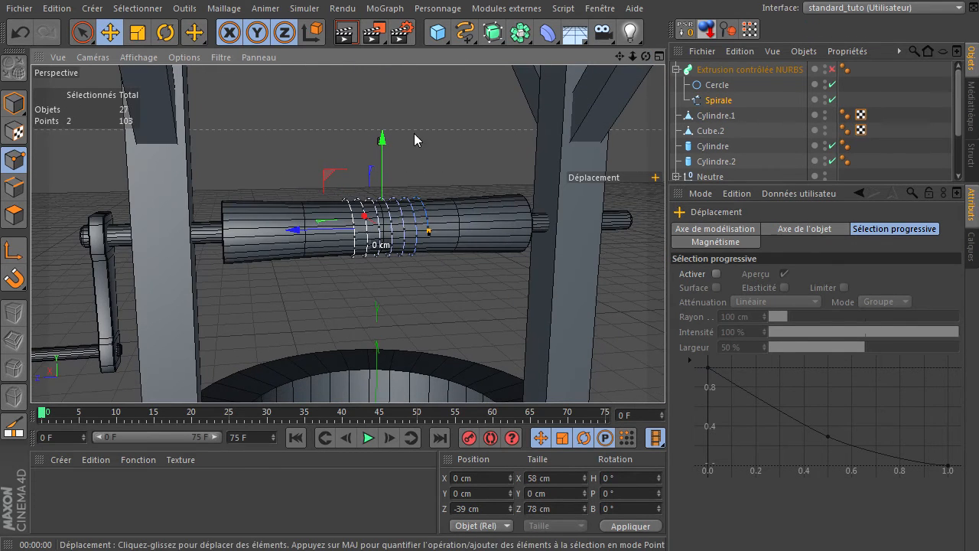
drag(380, 144, 374, 308)
click(493, 127)
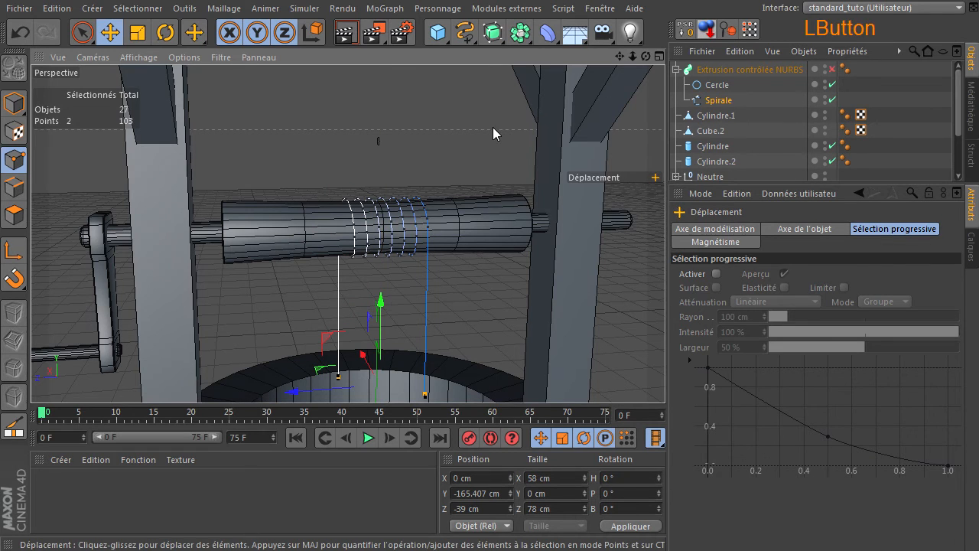
- Lower only the rope end point nearer the crank along Y to about -341 cm, into the well
drag(620, 57, 665, 375)
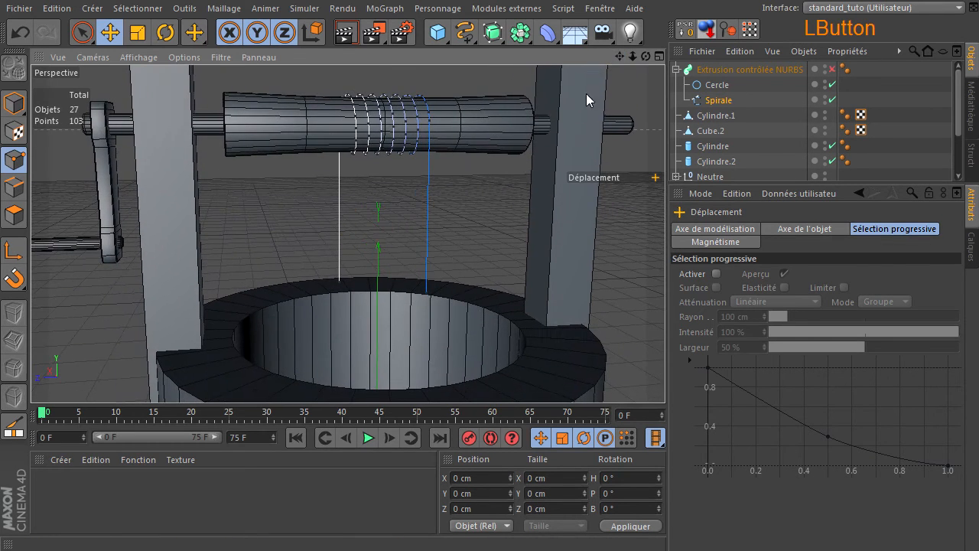
click(339, 284)
drag(342, 228, 345, 358)
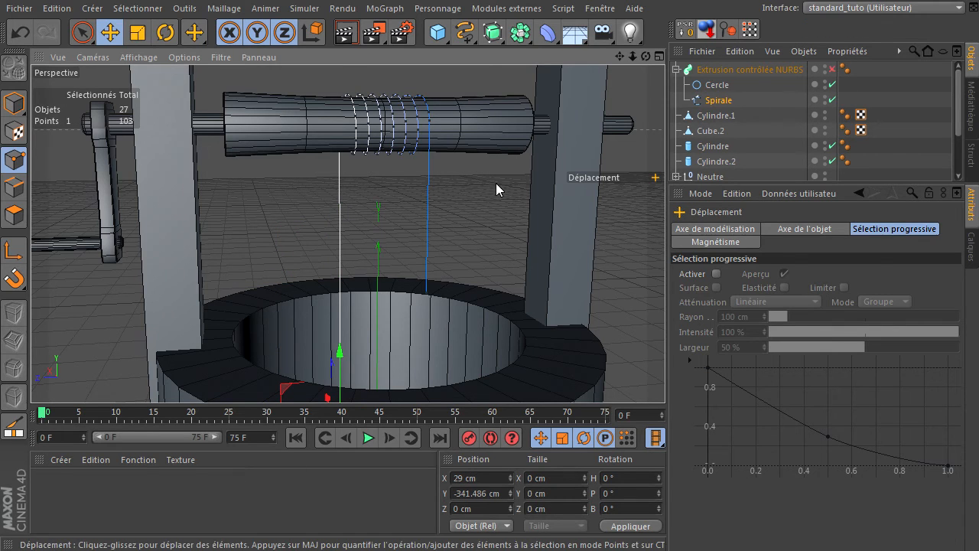
click(590, 162)
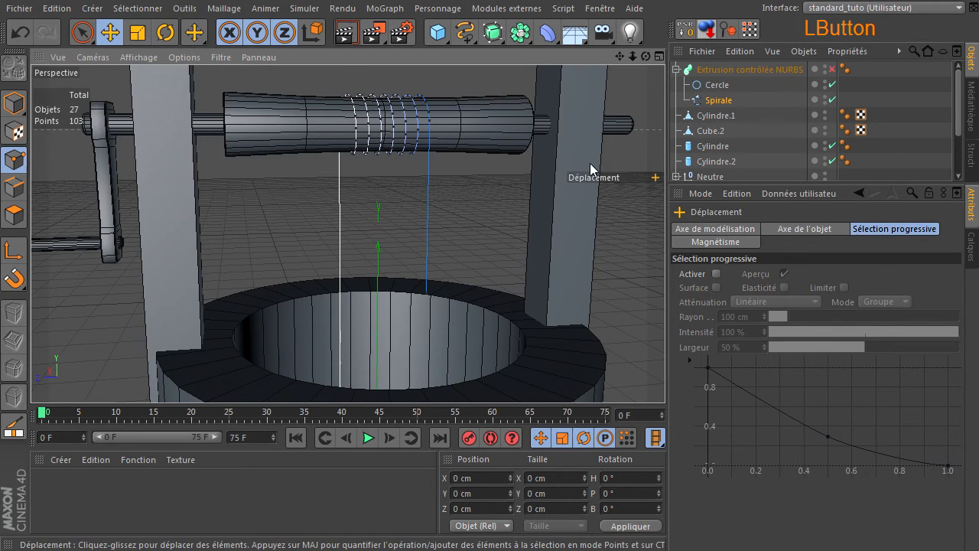
- Re-enable the rope's sweep NURBS and render the whole well in the viewport
click(832, 70)
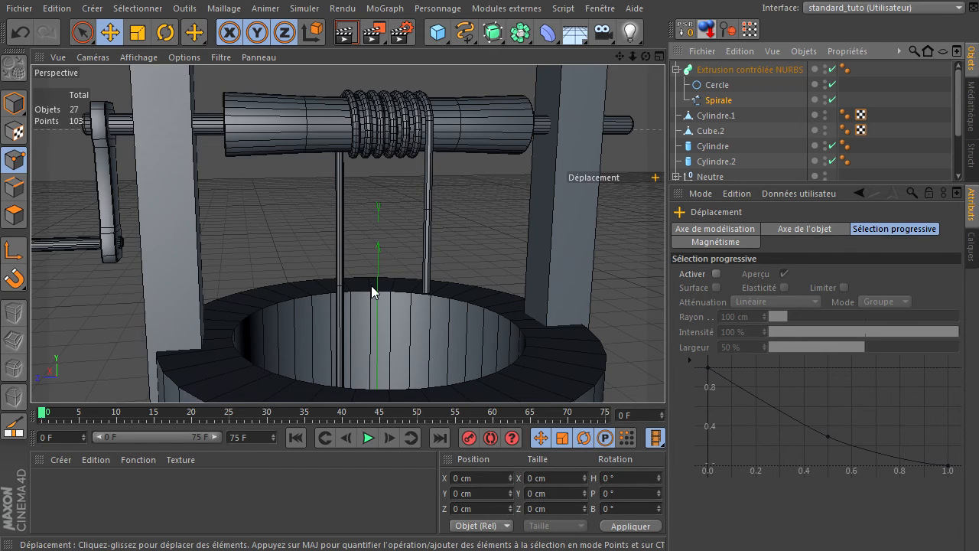
scroll(372, 291, down, 4)
drag(646, 56, 665, 375)
drag(619, 56, 665, 375)
click(345, 34)
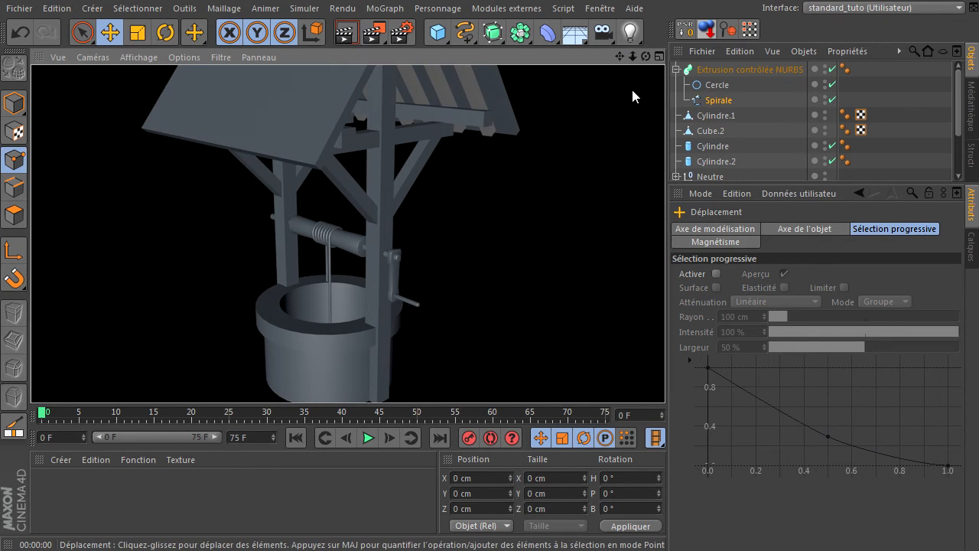
- Switch to the browser and look over the Vimeo page of the Rope Shader freebie
drag(645, 57, 527, 235)
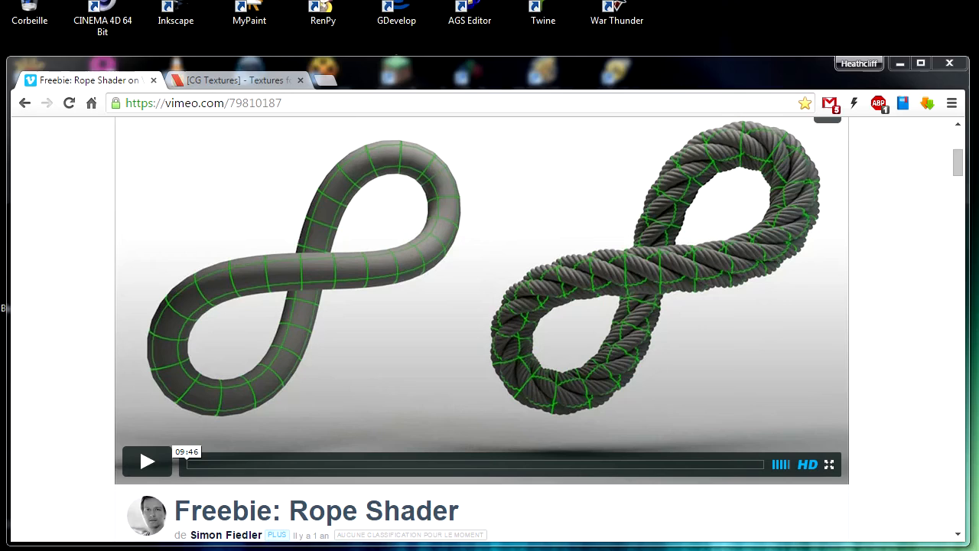
click(617, 312)
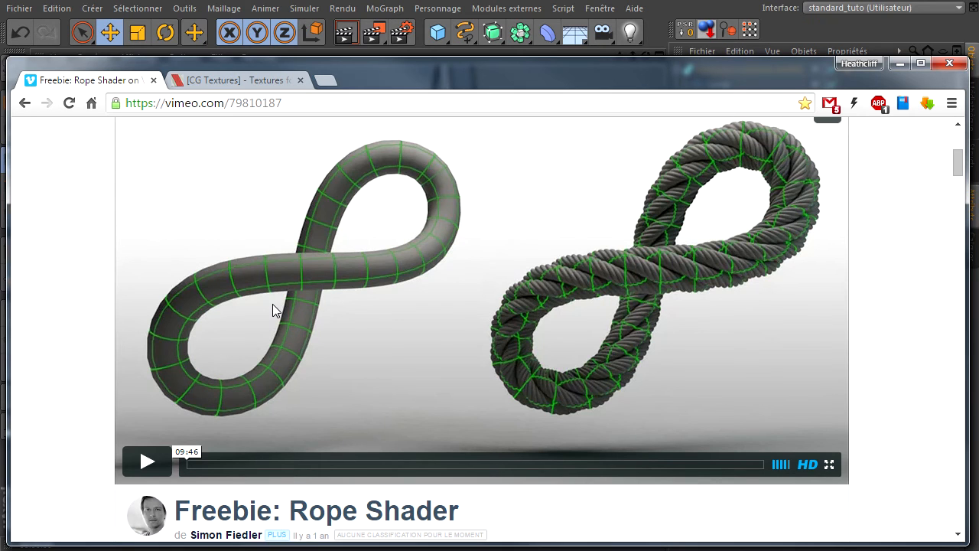
scroll(273, 303, up, 4)
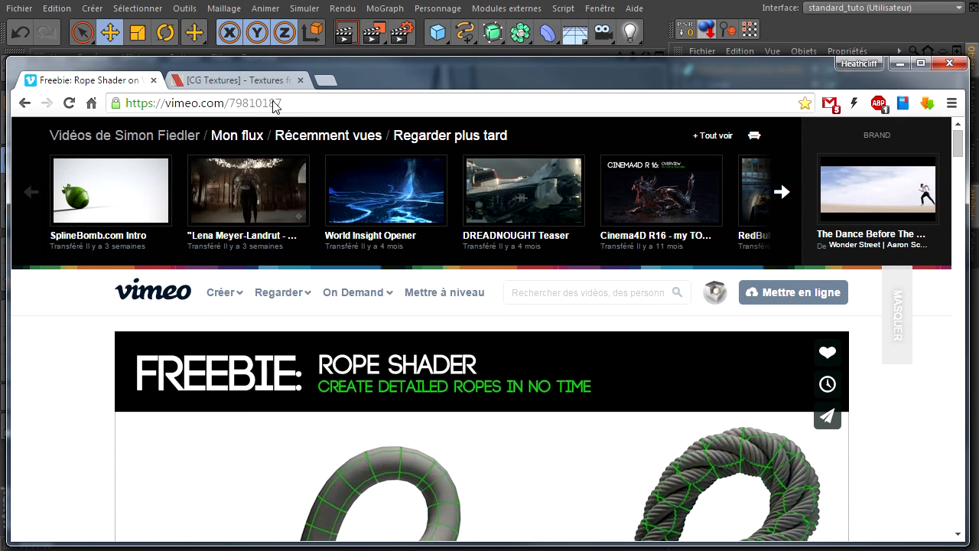
scroll(306, 183, down, 2)
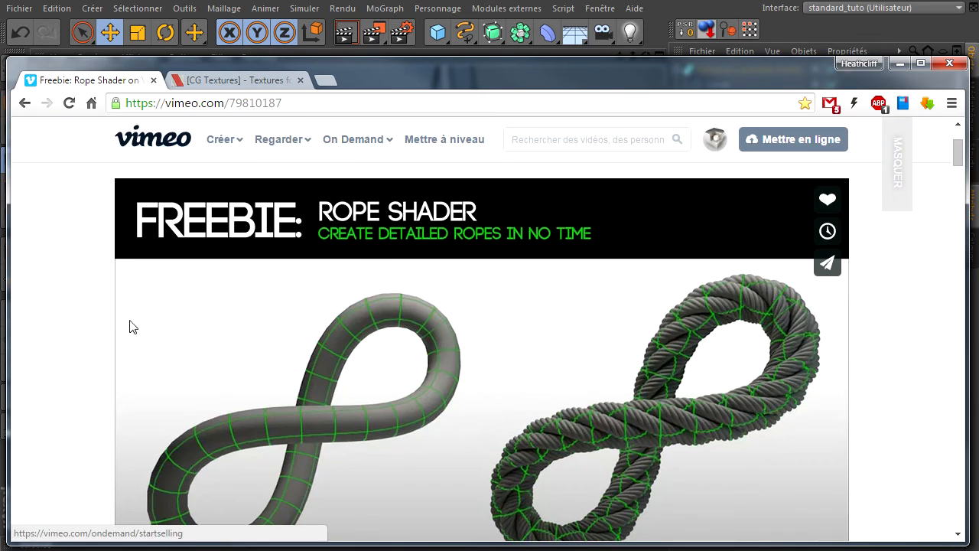
- Examine the Rope Shader's preview image, its description and the download link on the Vimeo page
scroll(76, 315, down, 3)
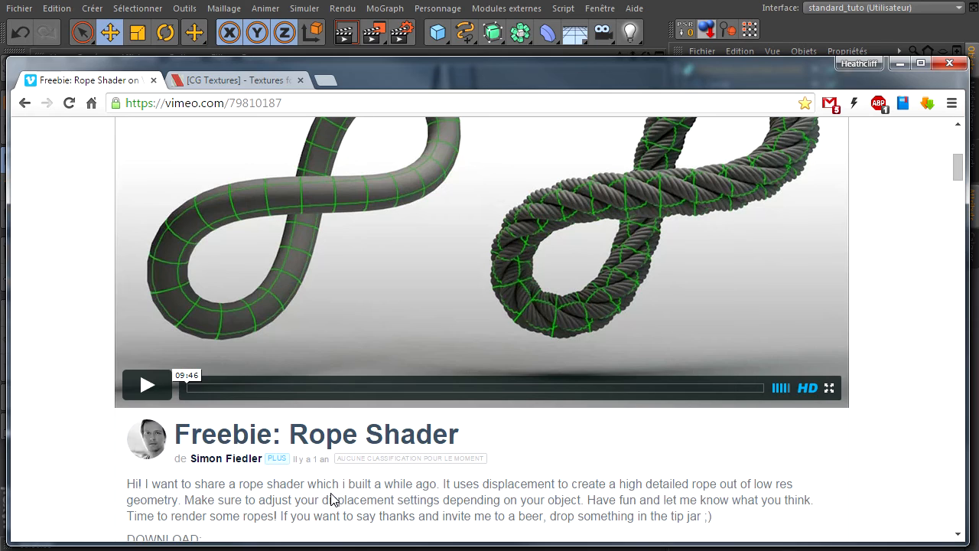
scroll(330, 493, up, 1)
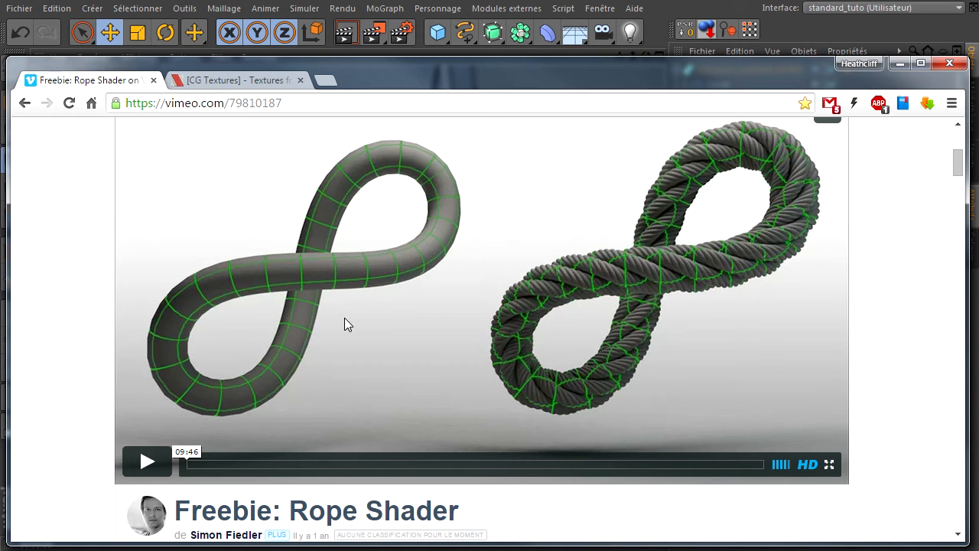
scroll(289, 522, down, 2)
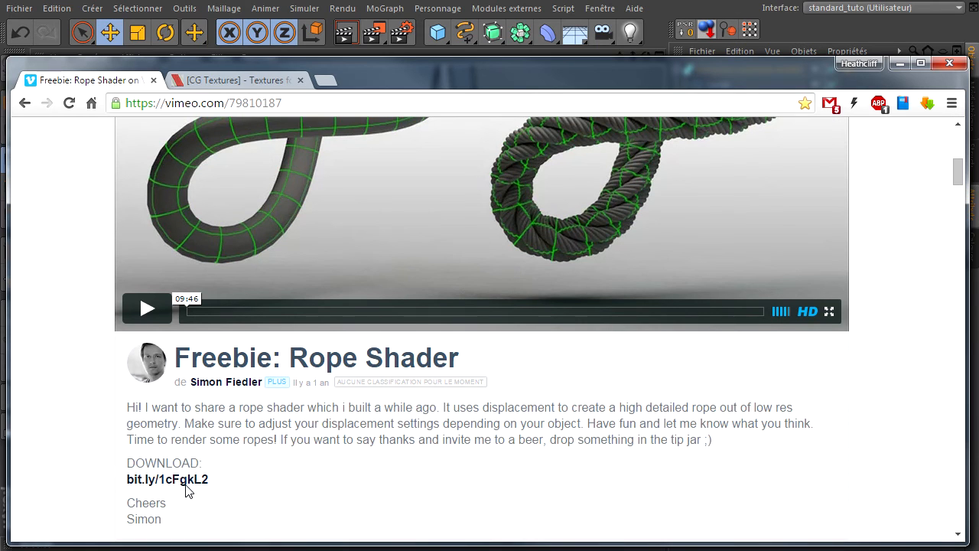
scroll(629, 316, up, 2)
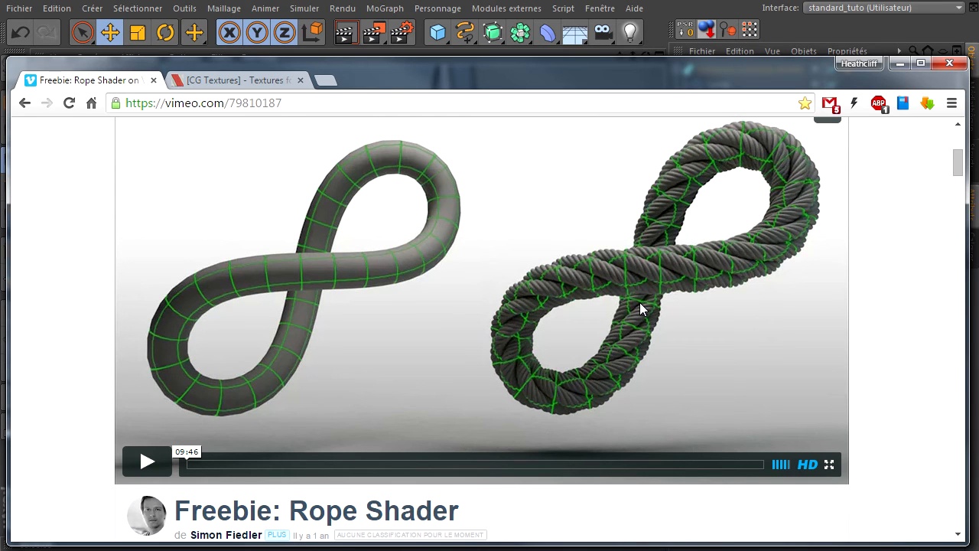
scroll(624, 308, down, 1)
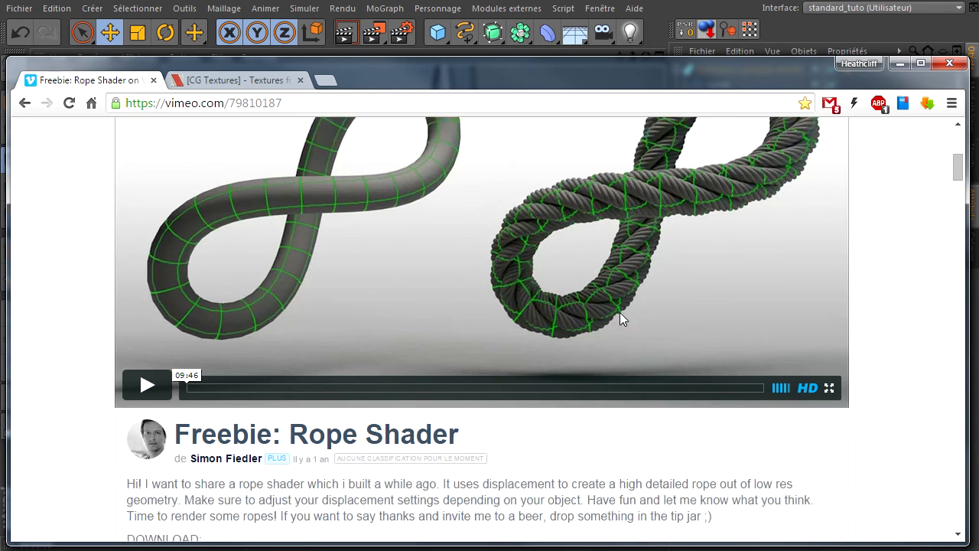
scroll(621, 315, down, 1)
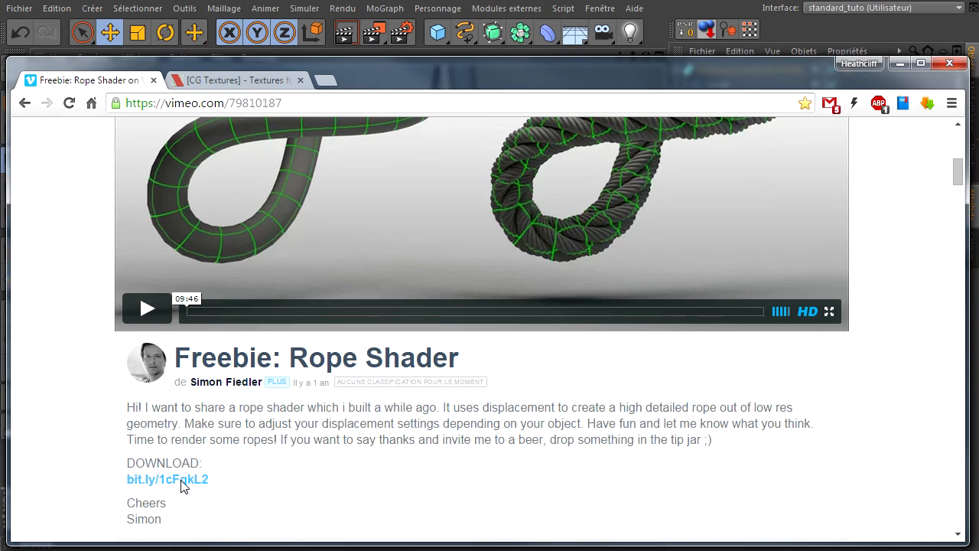
click(348, 102)
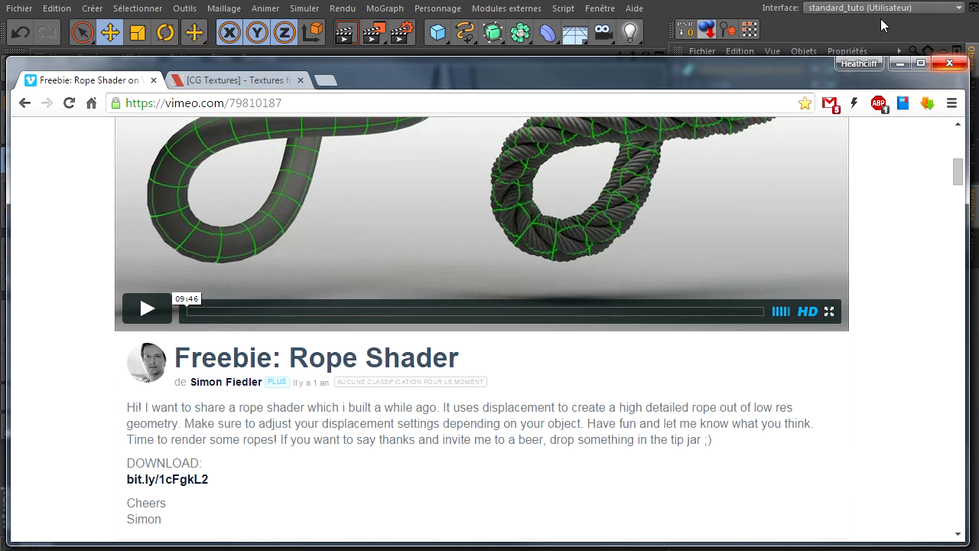
click(666, 31)
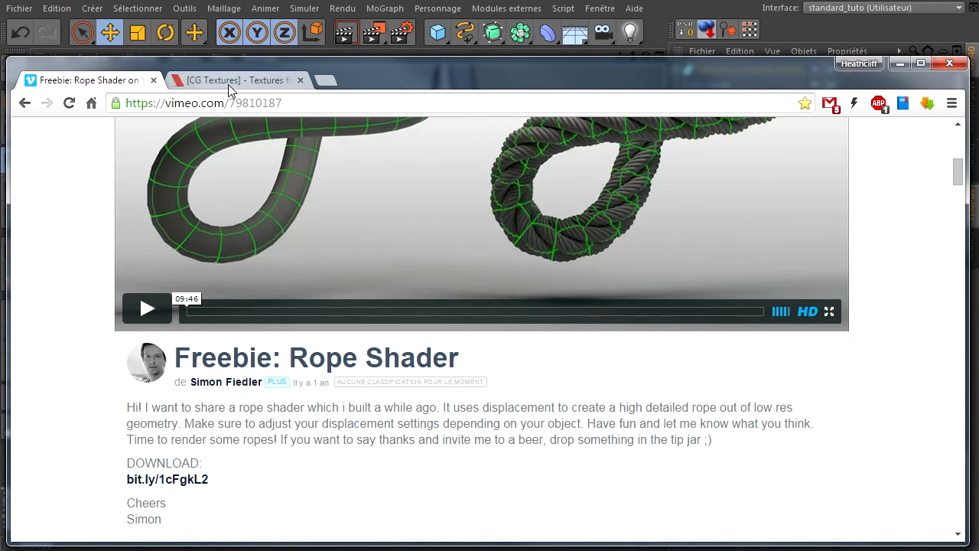
- Switch to the CGTextures page and open the Brick, Wood and Roofing categories in separate background tabs
click(229, 85)
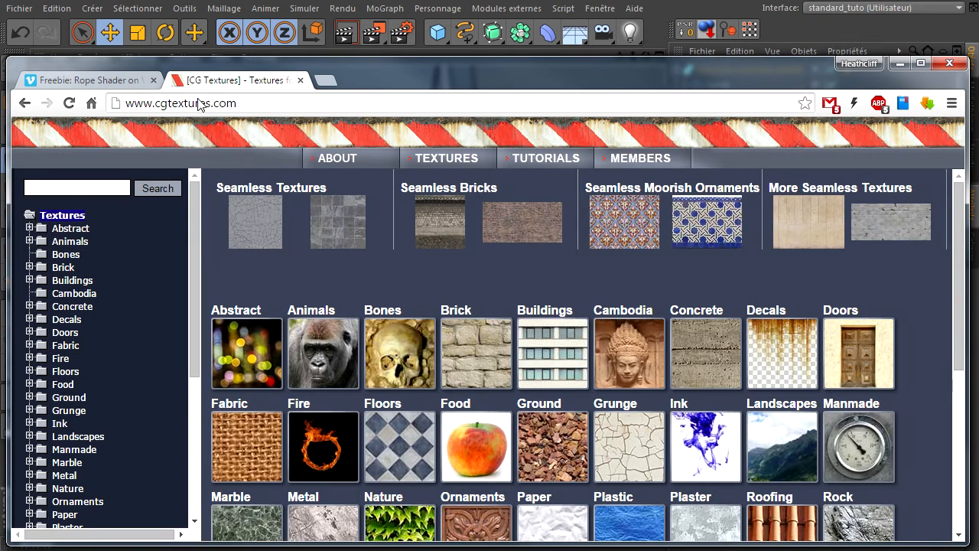
scroll(511, 324, down, 1)
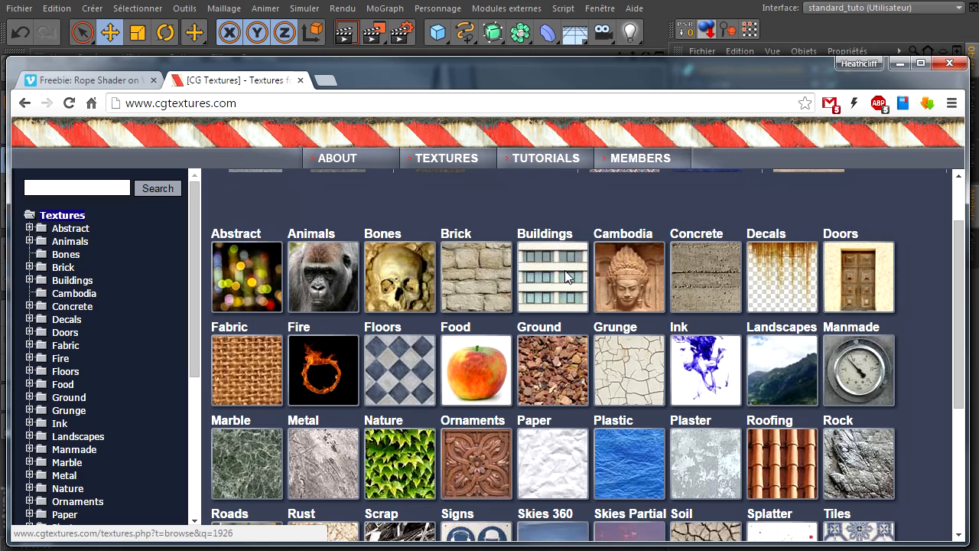
ctrl+click(466, 265)
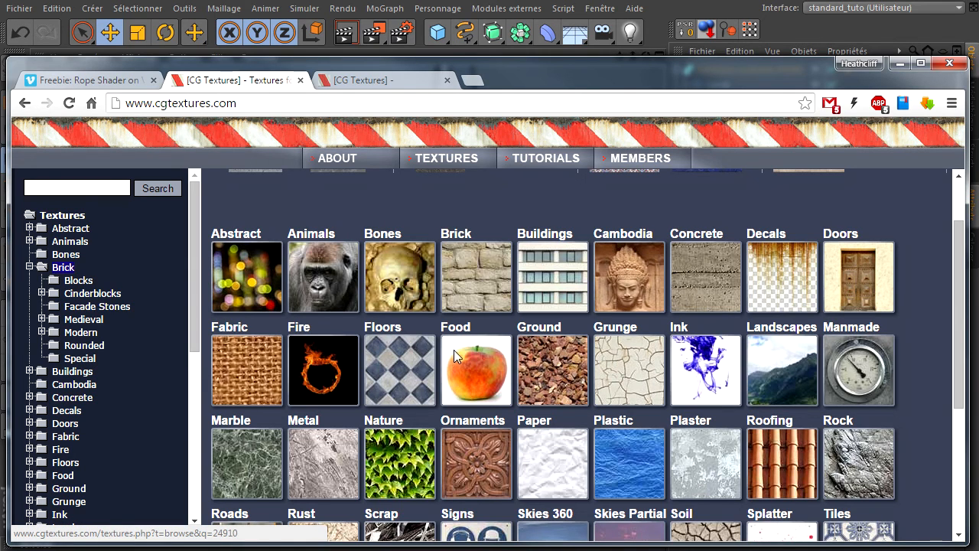
scroll(446, 353, down, 2)
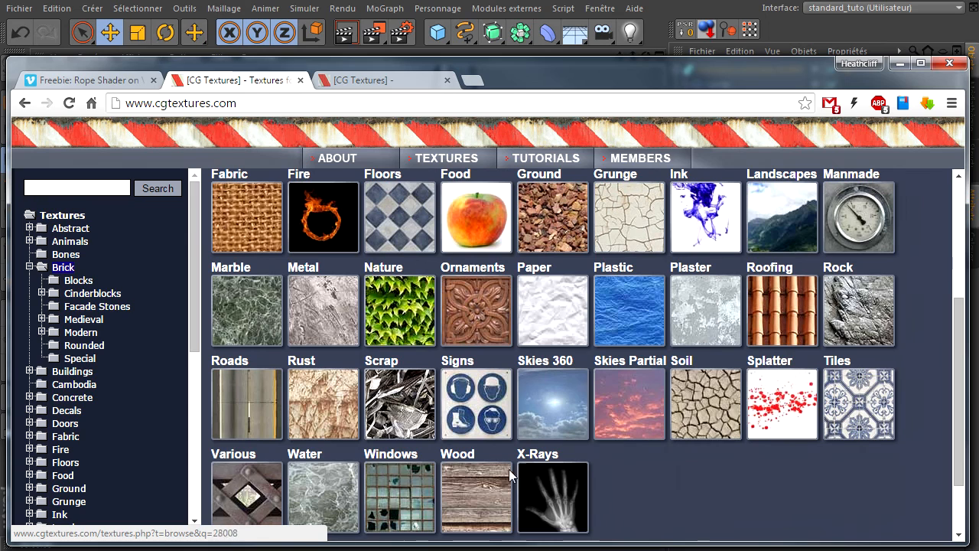
ctrl+click(477, 483)
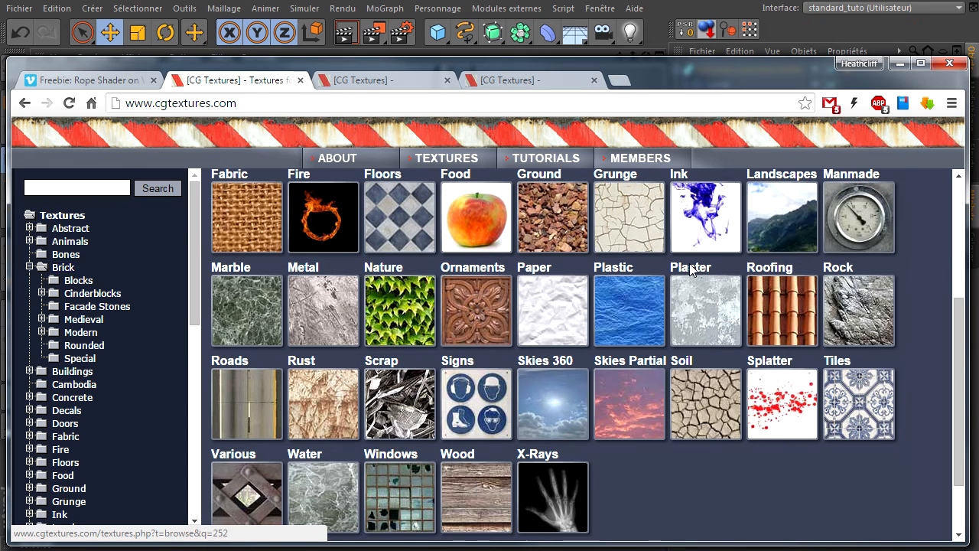
ctrl+click(781, 313)
- In the opened Brick category, go to Medieval and open its Bricks sub-category
click(360, 84)
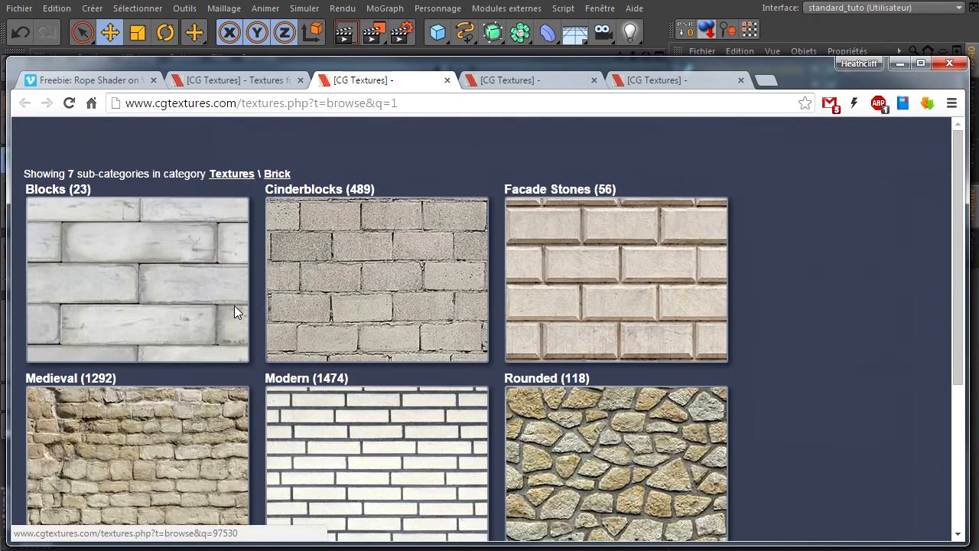
scroll(191, 313, down, 1)
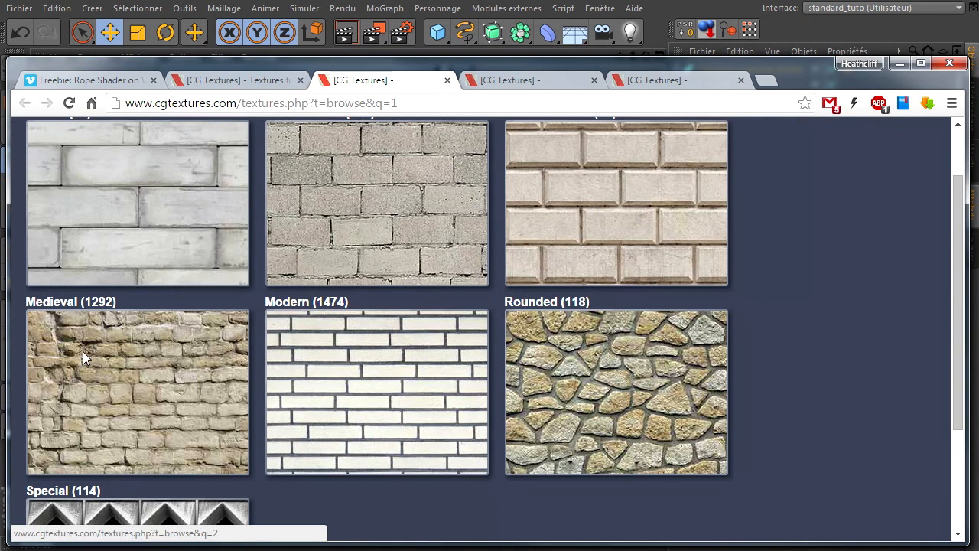
click(92, 353)
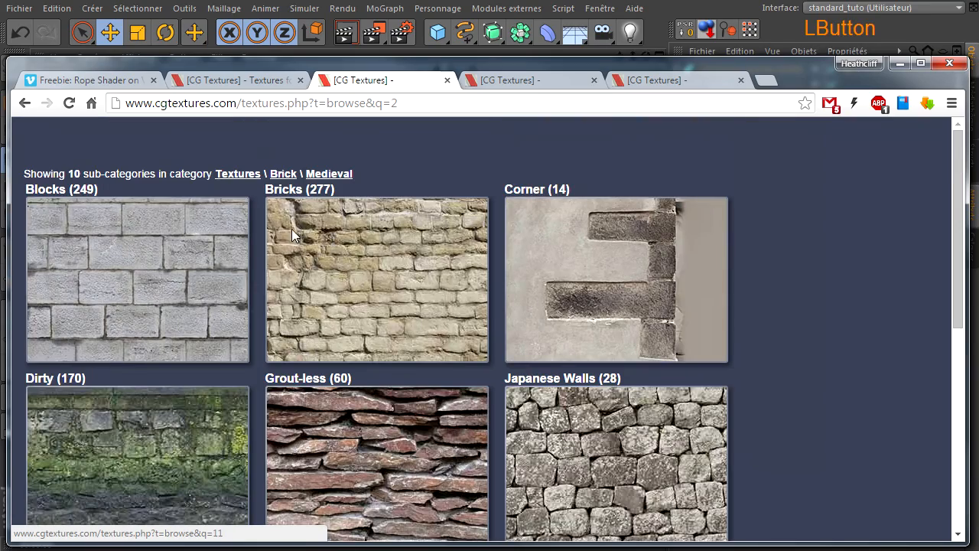
scroll(419, 262, down, 5)
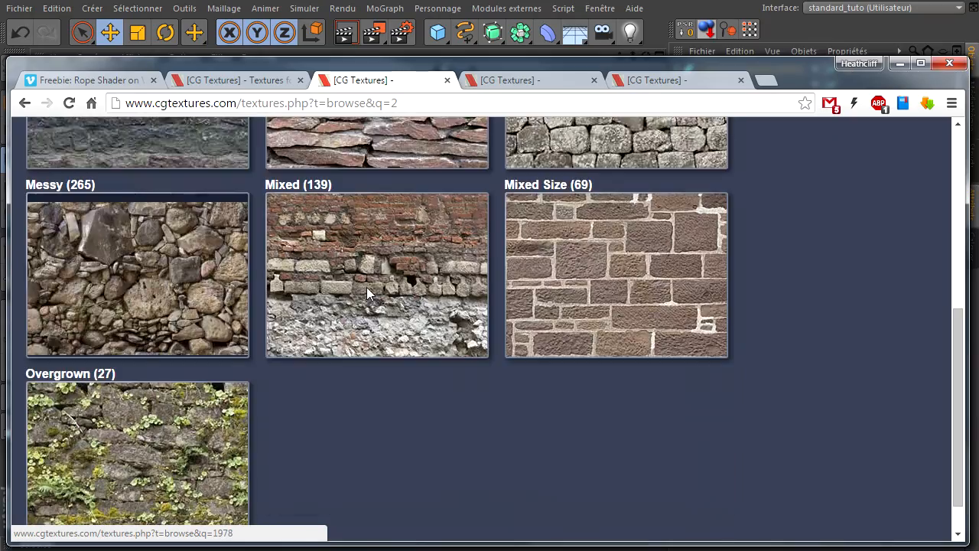
scroll(367, 286, up, 5)
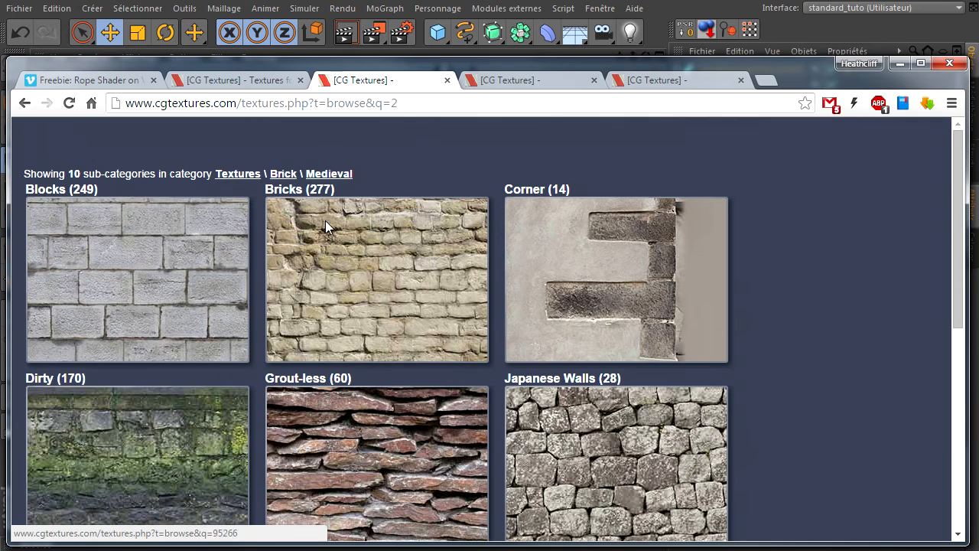
click(359, 253)
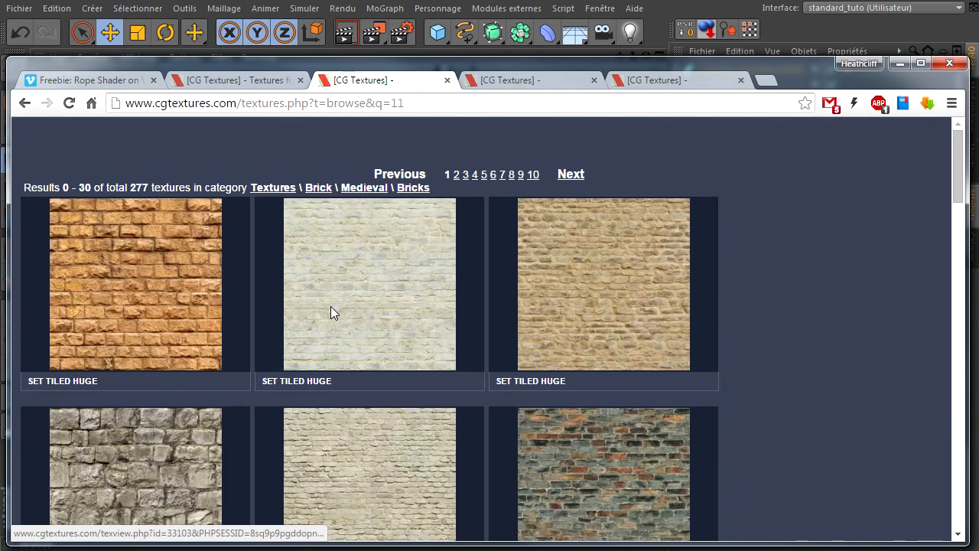
- Browse the medieval brick textures and open the tiled grey stone block set BrickOldRounded0134
scroll(330, 312, down, 1)
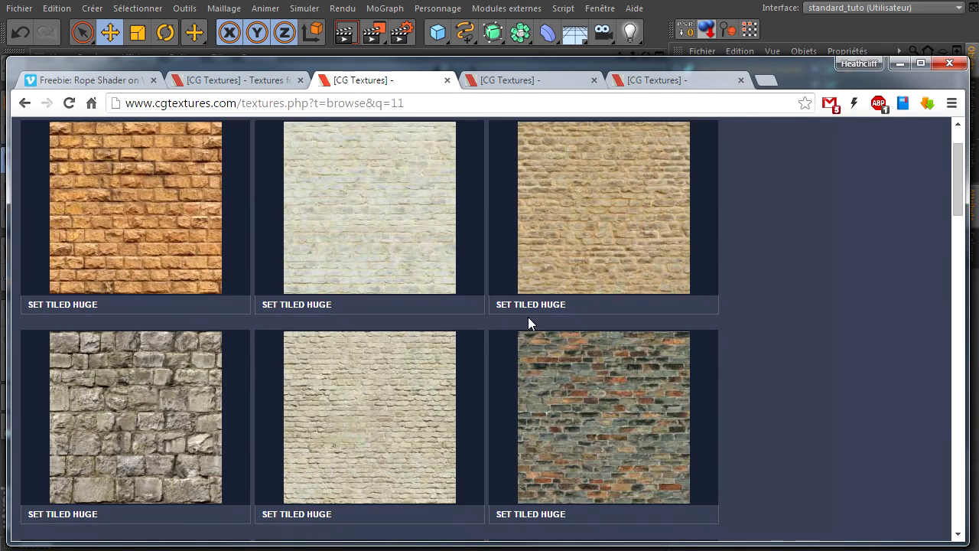
scroll(528, 320, down, 7)
scroll(459, 318, up, 1)
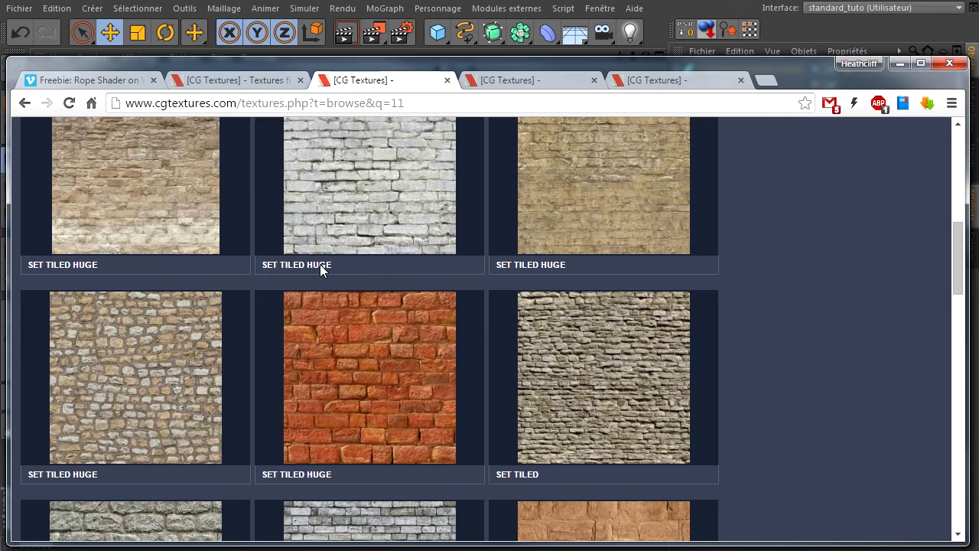
scroll(320, 264, up, 6)
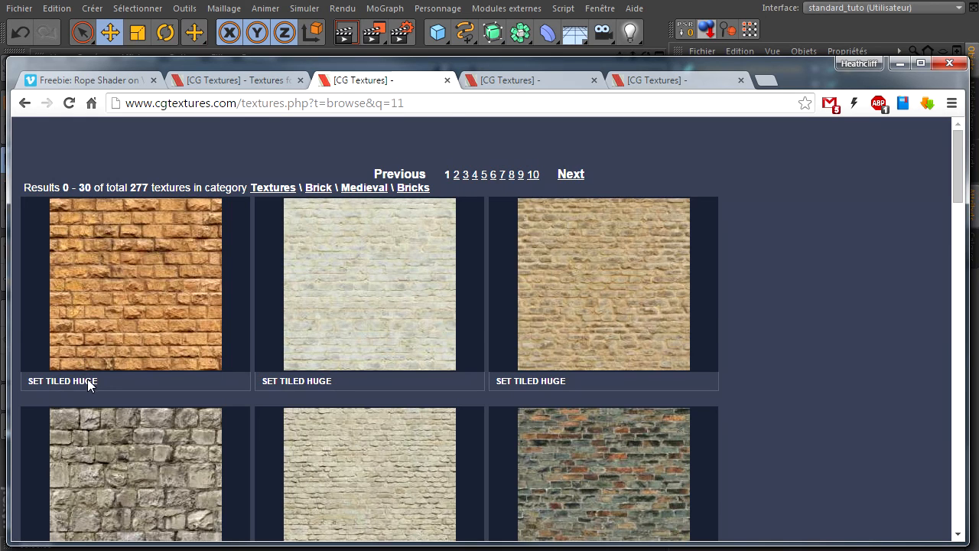
scroll(99, 380, down, 1)
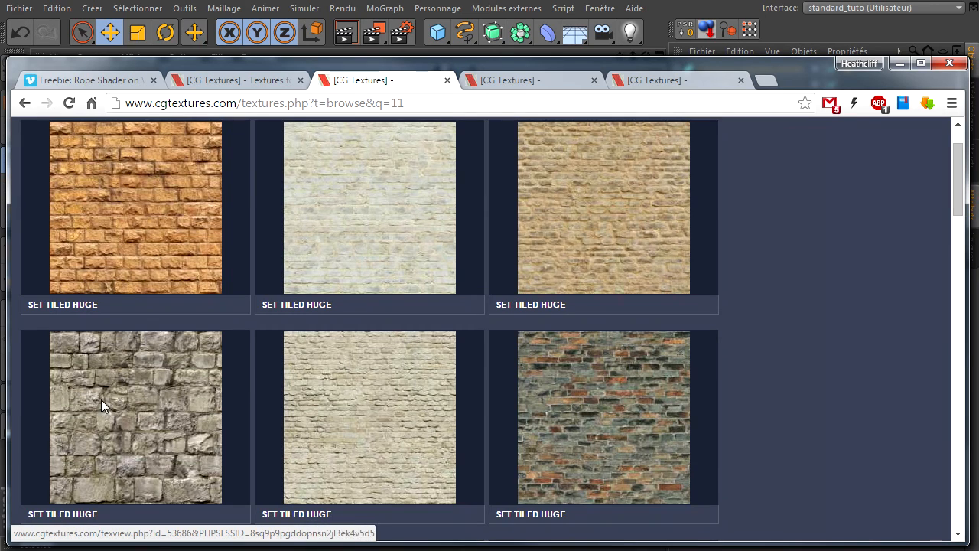
click(107, 451)
scroll(107, 430, down, 2)
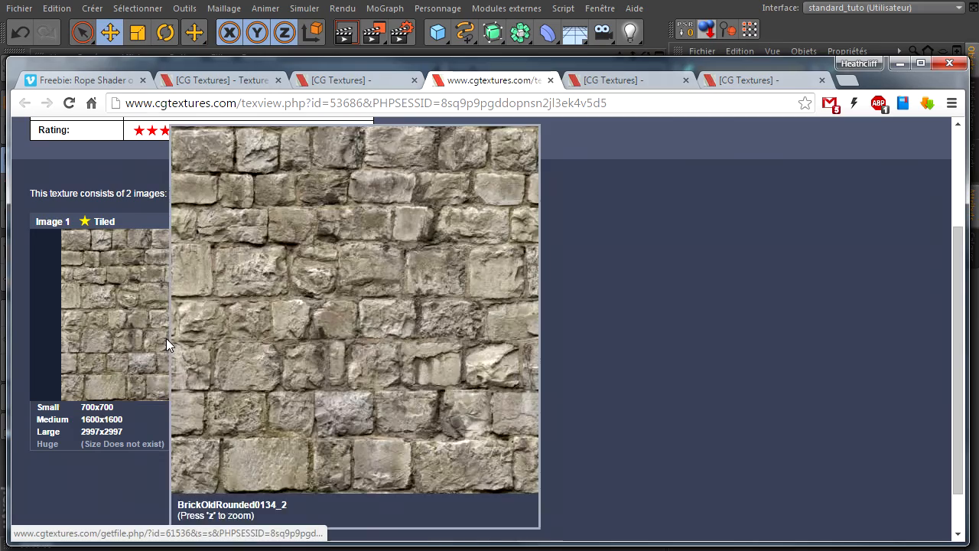
- Inspect the tiling preview of BrickOldRounded0134_2 for visible repetition and return to its texture page
click(229, 221)
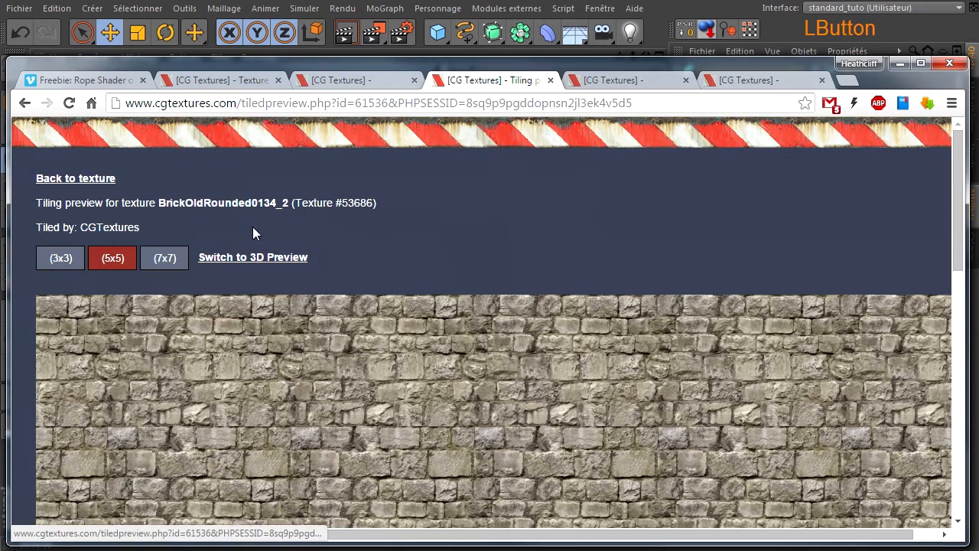
scroll(286, 330, down, 1)
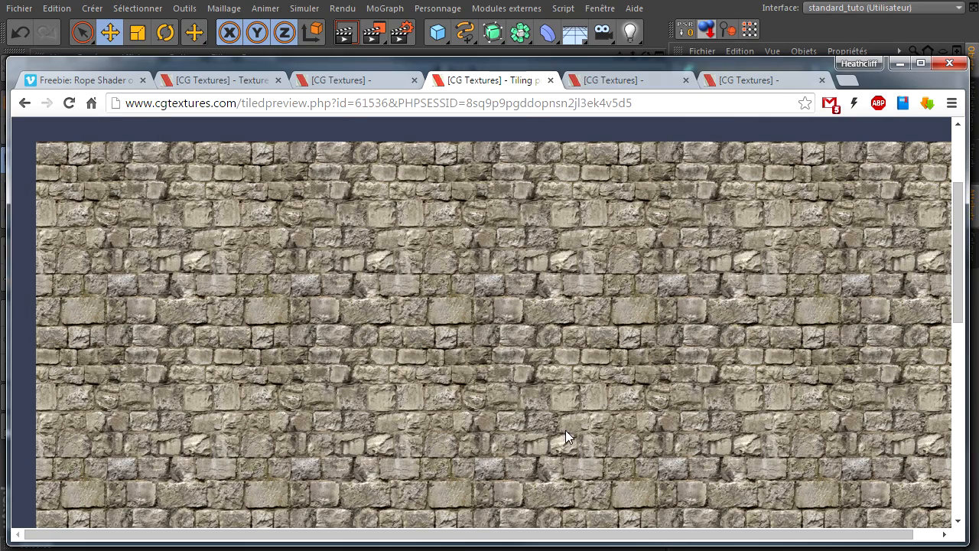
scroll(566, 436, down, 1)
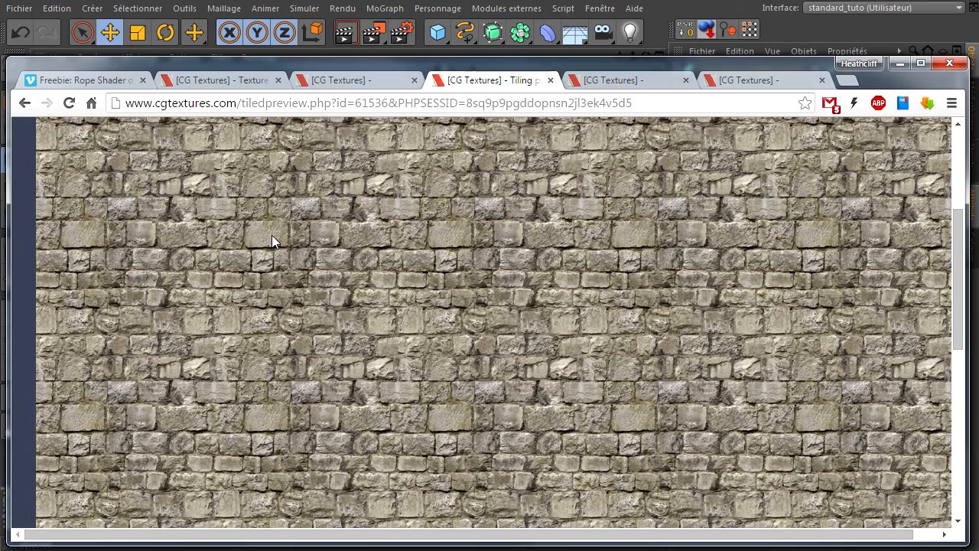
click(24, 102)
mouse_move(361, 331)
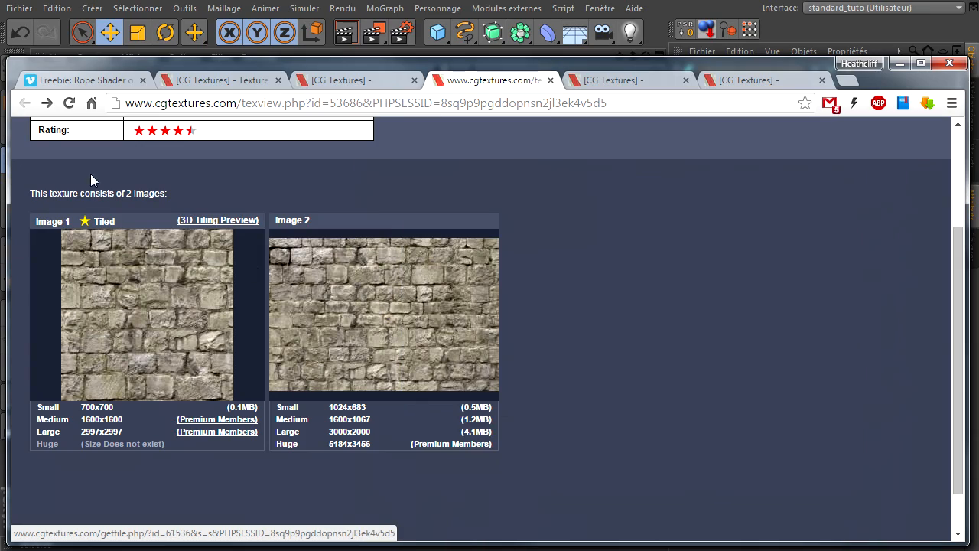
- Go back to the medieval Bricks list and open the tiled beige stone texture BrickOldRounded0084
click(339, 74)
scroll(300, 273, down, 4)
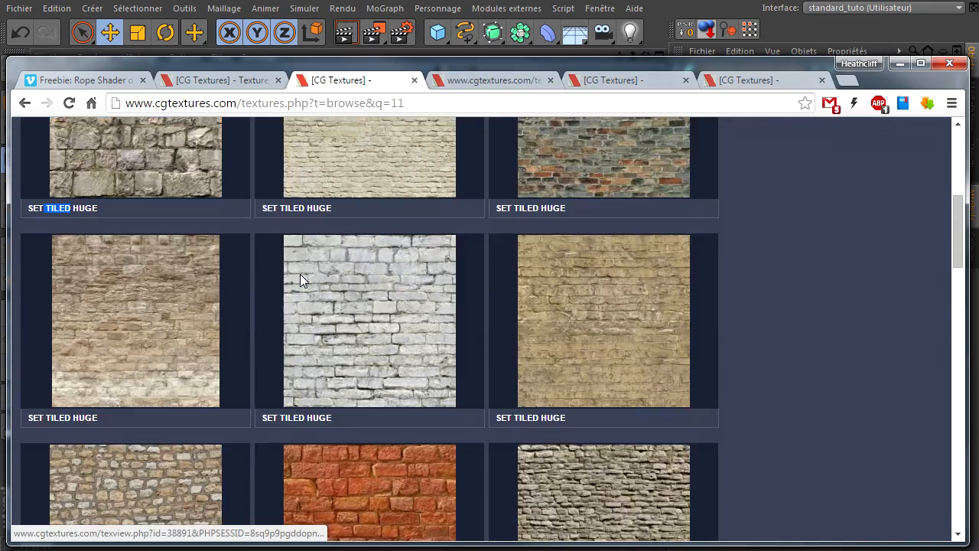
scroll(300, 274, down, 10)
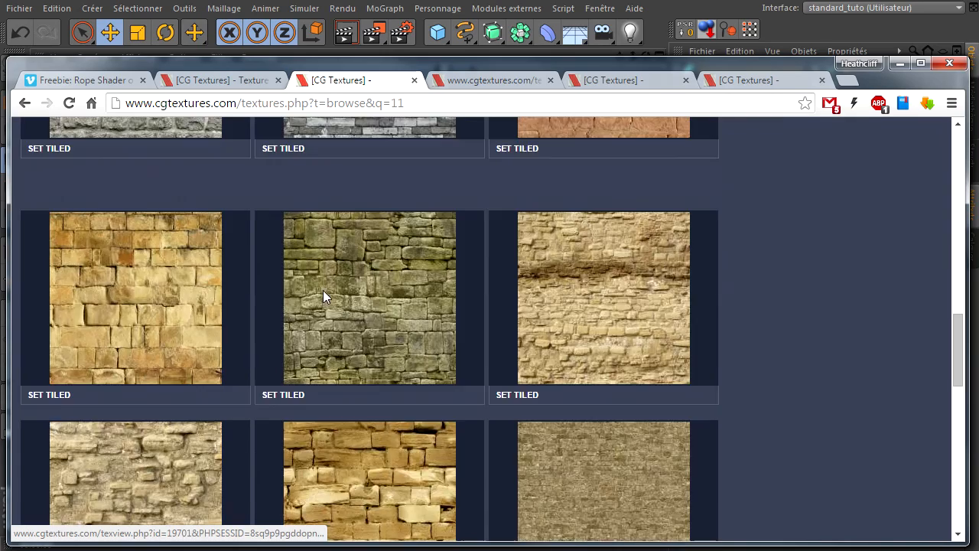
scroll(321, 291, down, 2)
click(113, 341)
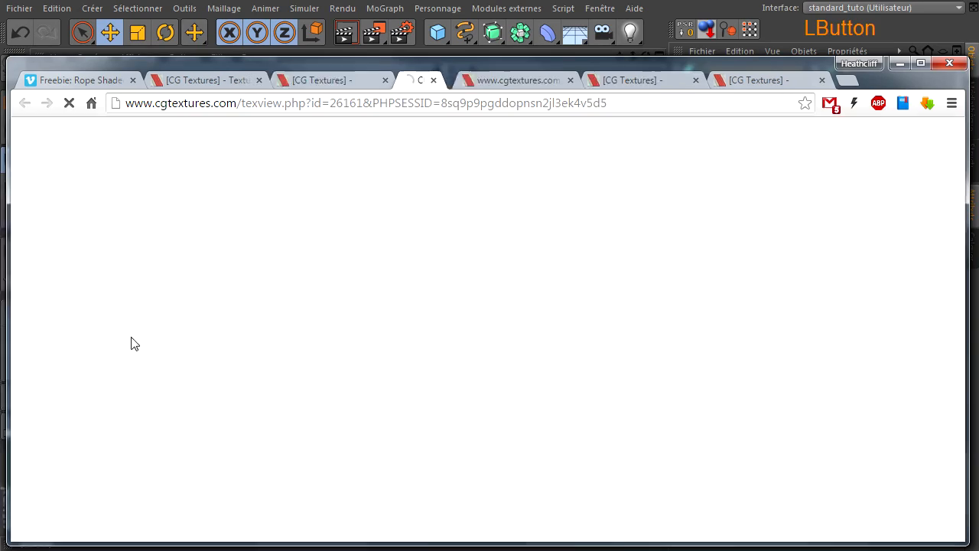
scroll(355, 326, down, 1)
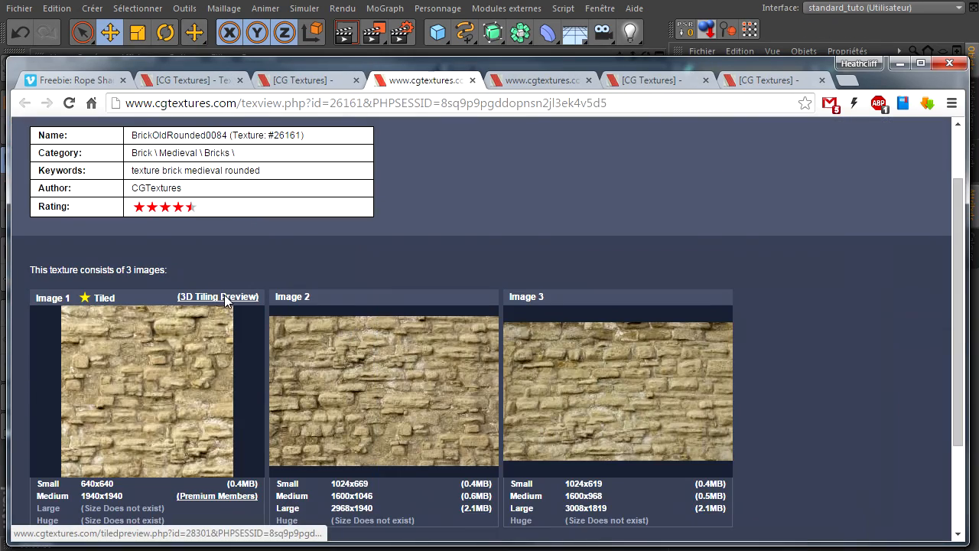
- Open the tiling preview of BrickOldRounded0084's first image and close both opened brick texture tabs
click(238, 296)
click(472, 79)
click(472, 79)
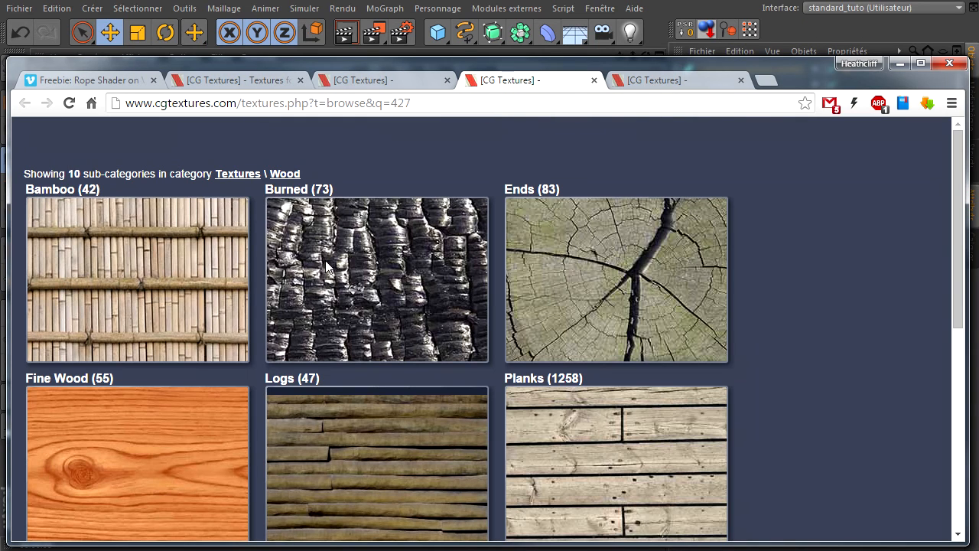
- Open the Rough sub-category of the Wood textures and browse its tiled sets
scroll(442, 367, down, 2)
scroll(440, 368, down, 2)
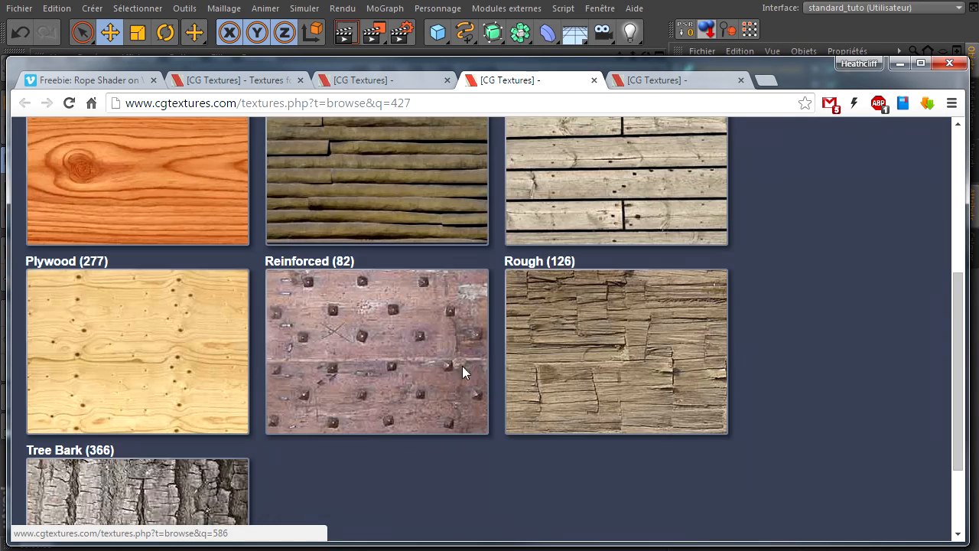
click(616, 337)
scroll(230, 280, down, 1)
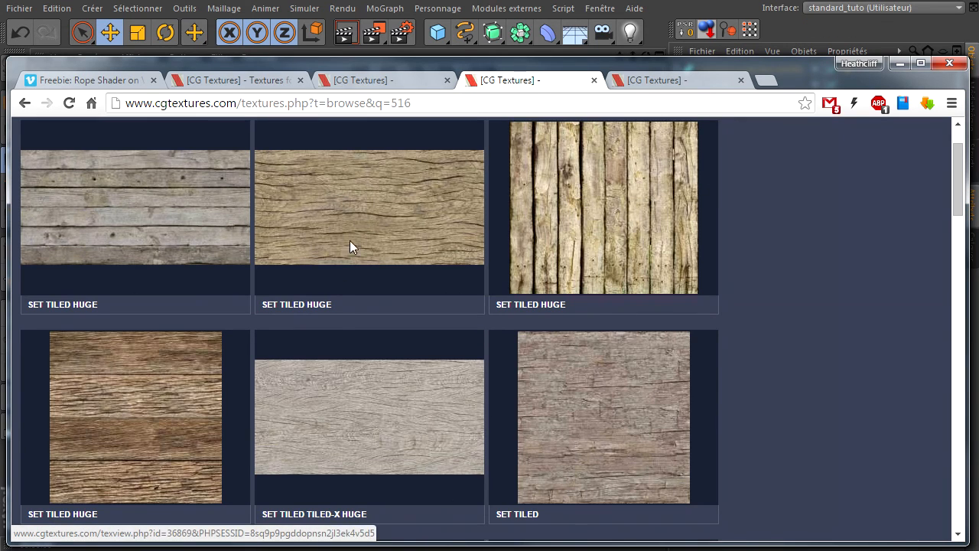
- Browse the Rough wood textures, open the narrow weathered post texture WoodRough0087 and preview its image
scroll(350, 244, down, 4)
scroll(373, 315, down, 8)
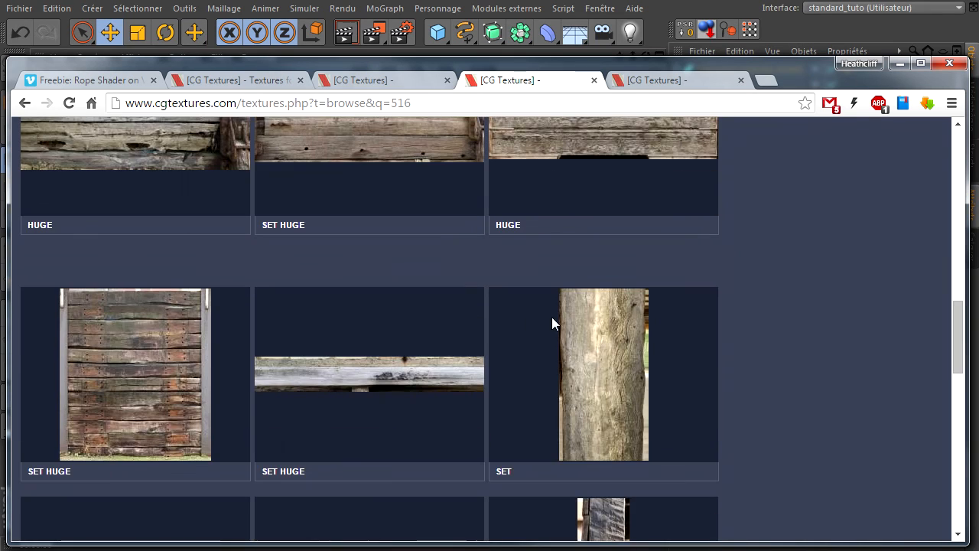
scroll(551, 322, down, 4)
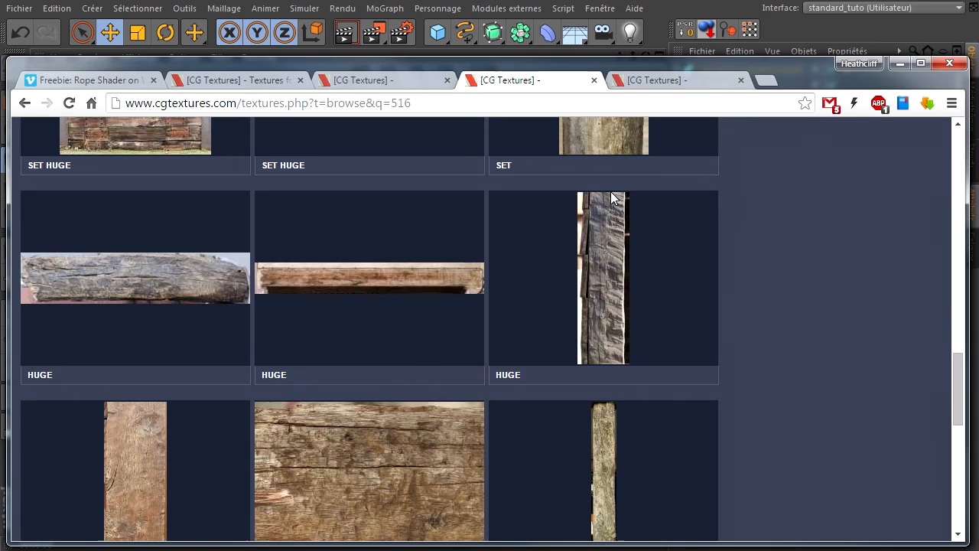
scroll(573, 340, down, 4)
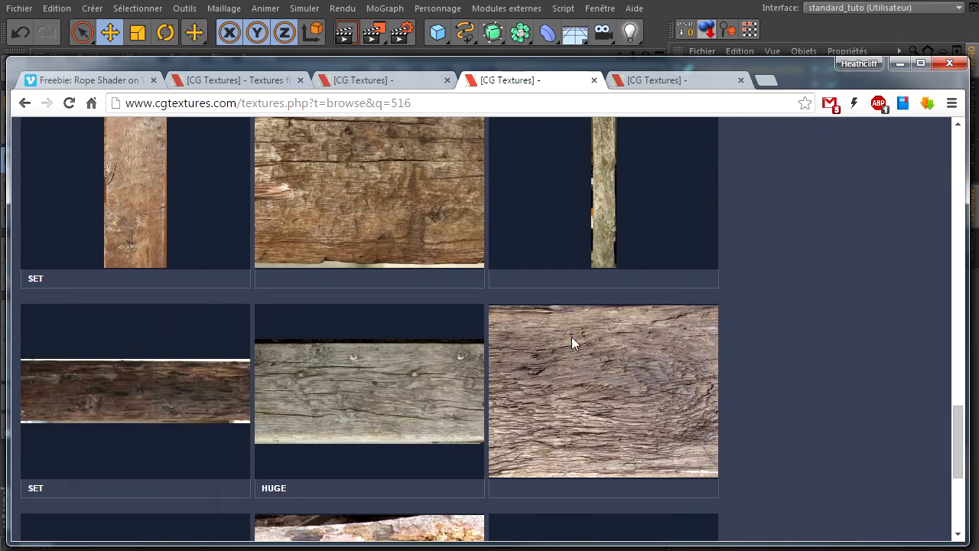
click(601, 221)
scroll(214, 386, down, 3)
mouse_move(149, 304)
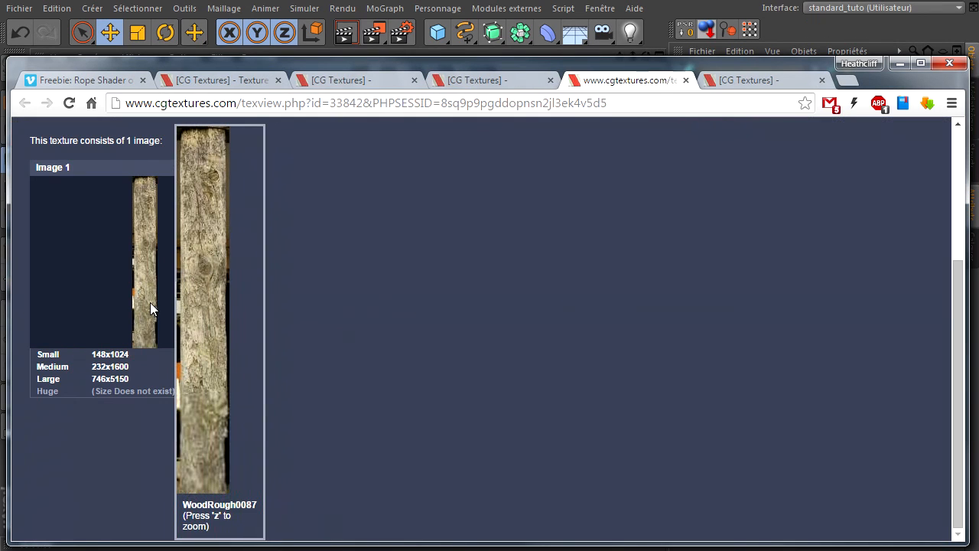
- Open the dark brown plank texture WoodRough0084 from the Rough wood list and return to the list
click(482, 80)
click(297, 383)
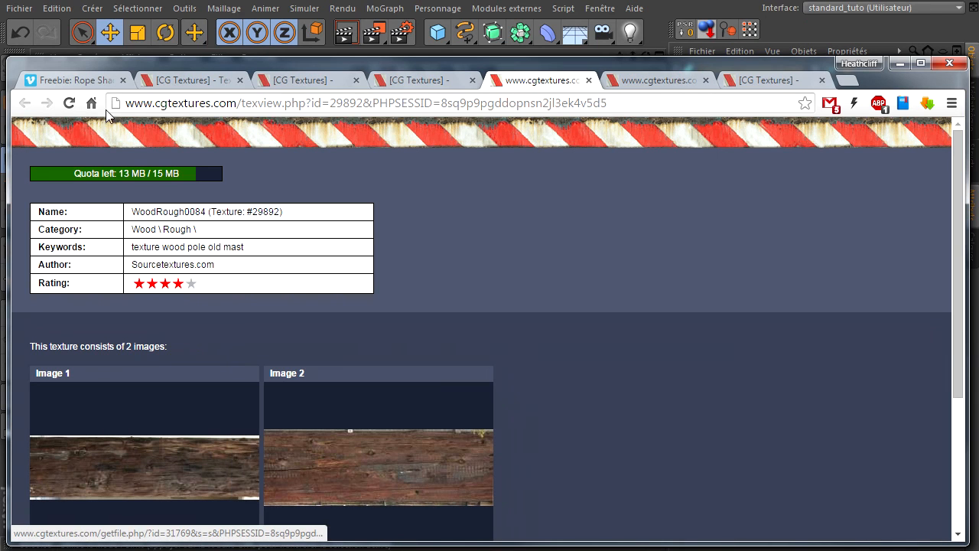
click(444, 81)
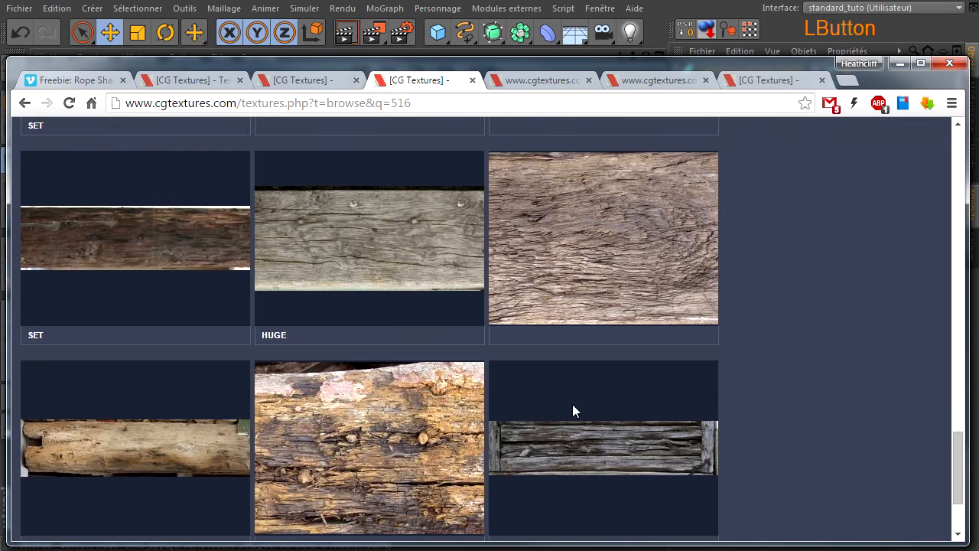
- Go to page 2 of the Rough wood textures and open the medieval beam texture WoodRough0111
scroll(572, 411, down, 2)
click(539, 449)
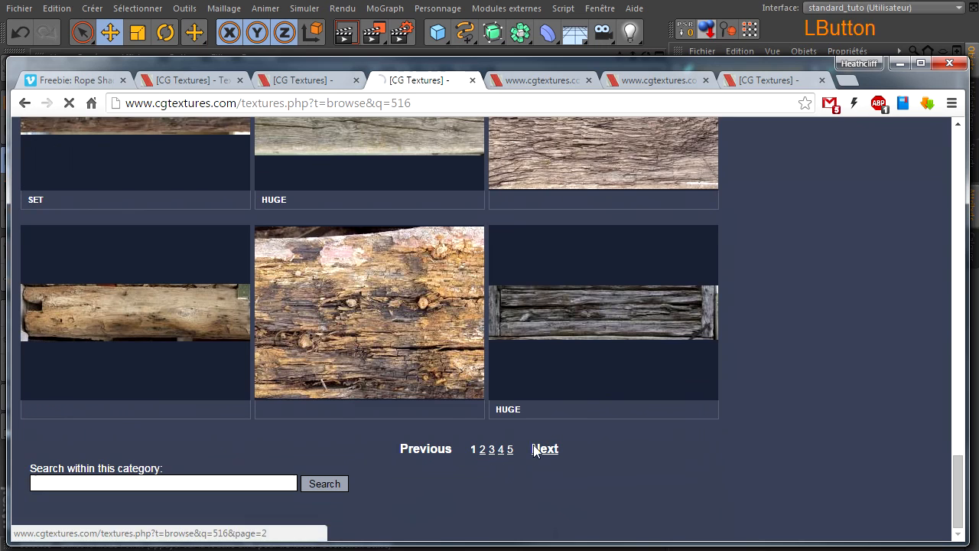
scroll(416, 398, down, 3)
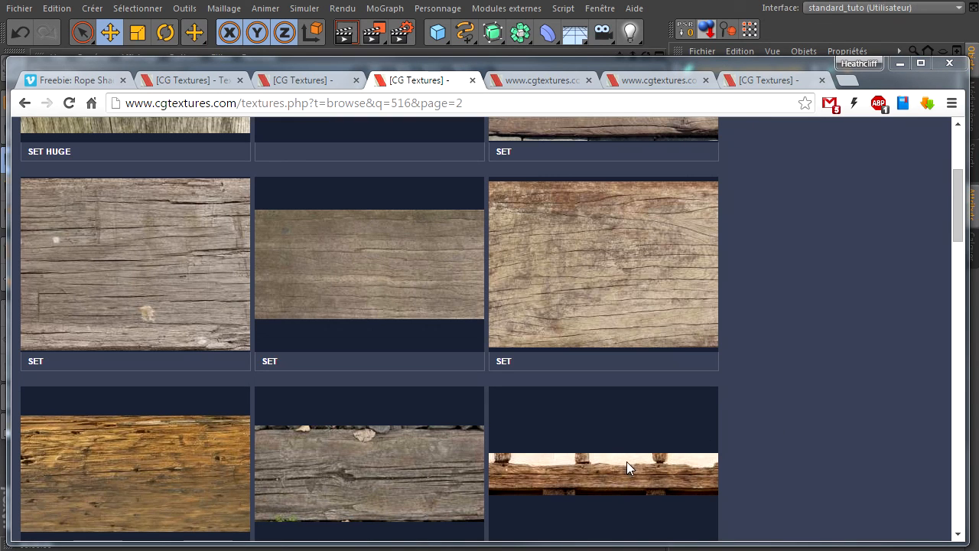
click(685, 453)
scroll(685, 453, down, 1)
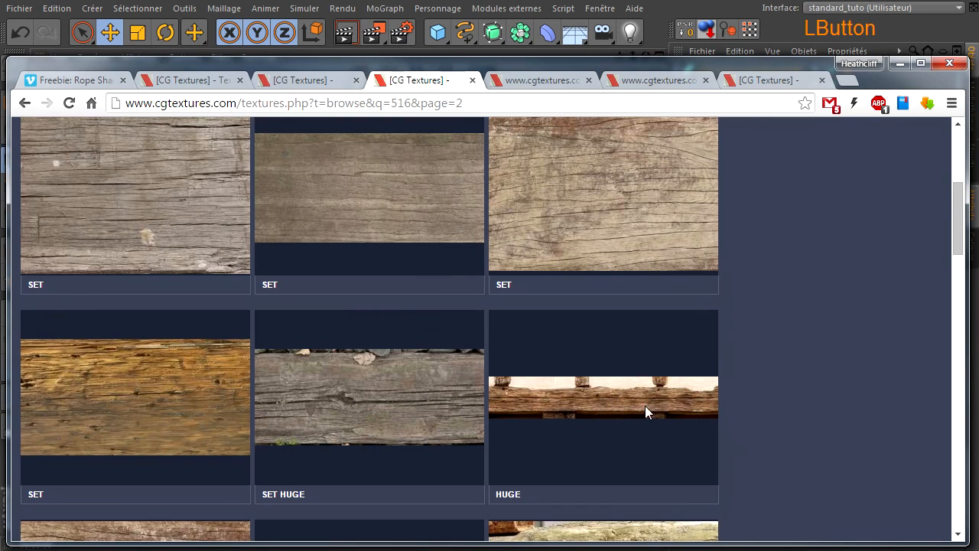
click(598, 400)
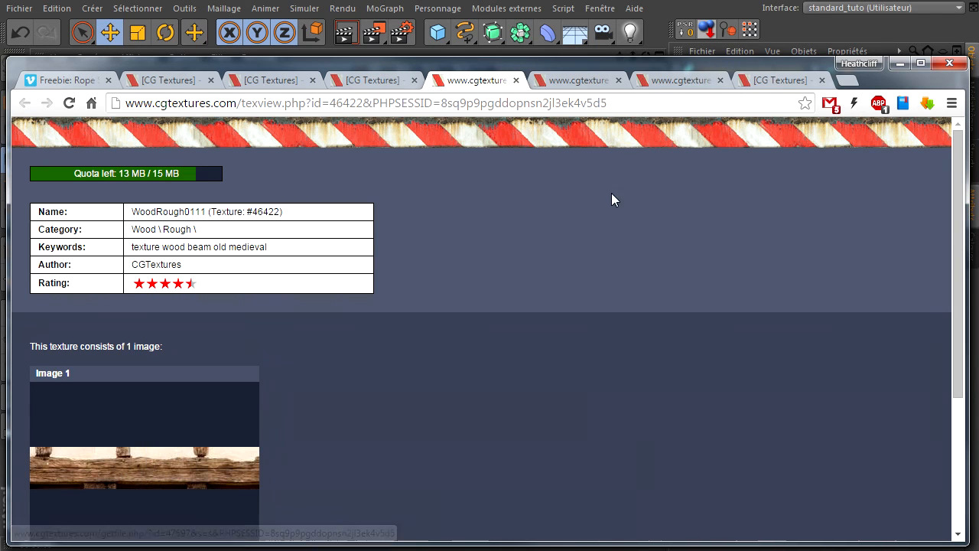
- Switch to Cinema 4D and look over the wishing well's wooden posts and braces
click(647, 33)
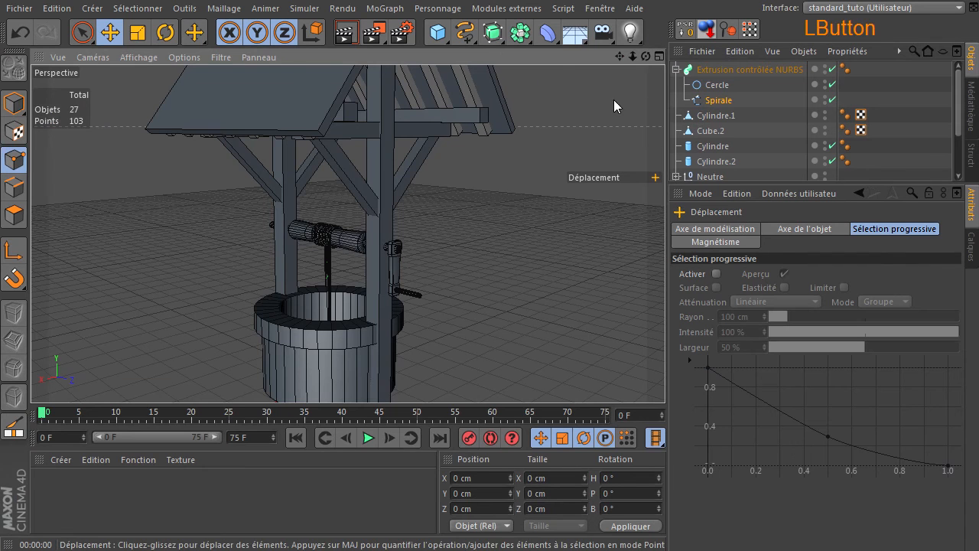
drag(620, 57, 625, 183)
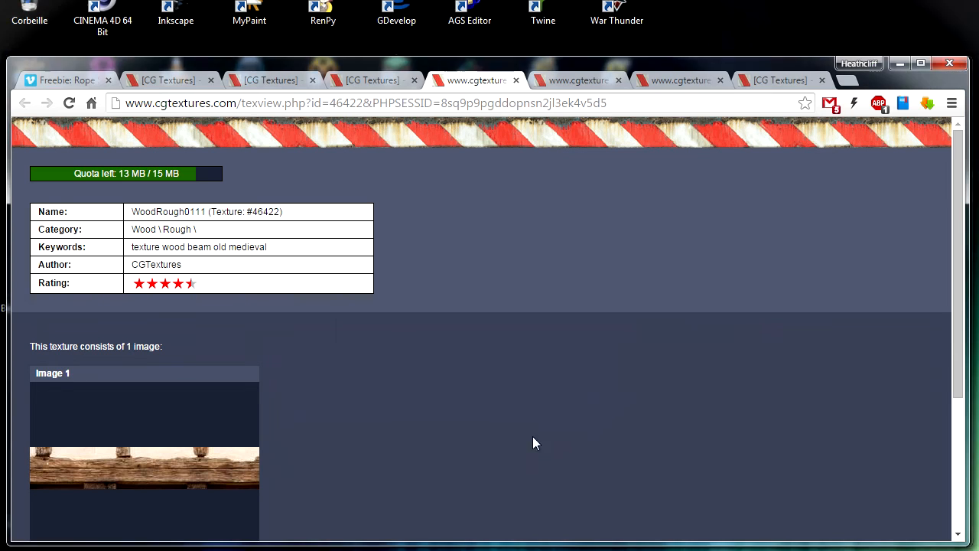
- Return to the Roofing textures in the browser and open their Wood sub-category
click(759, 83)
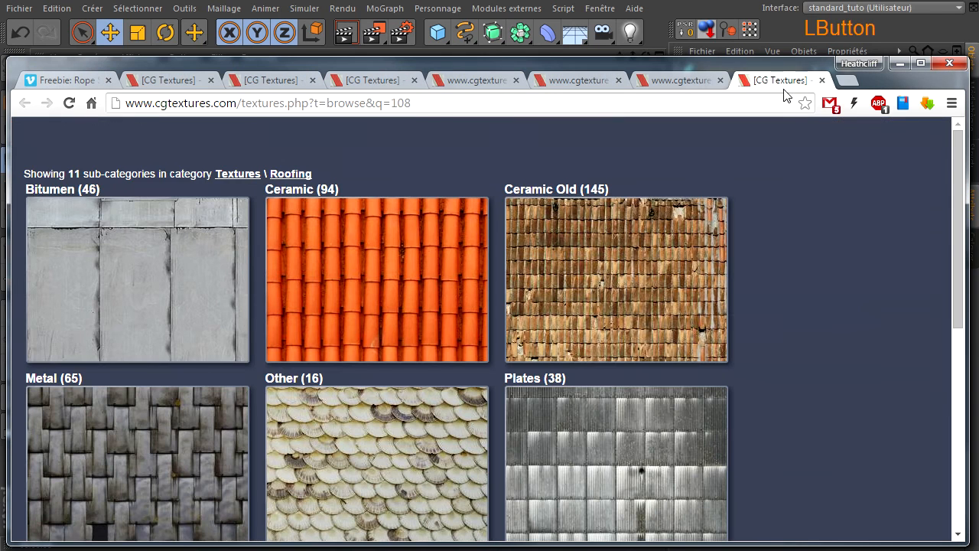
scroll(258, 299, down, 2)
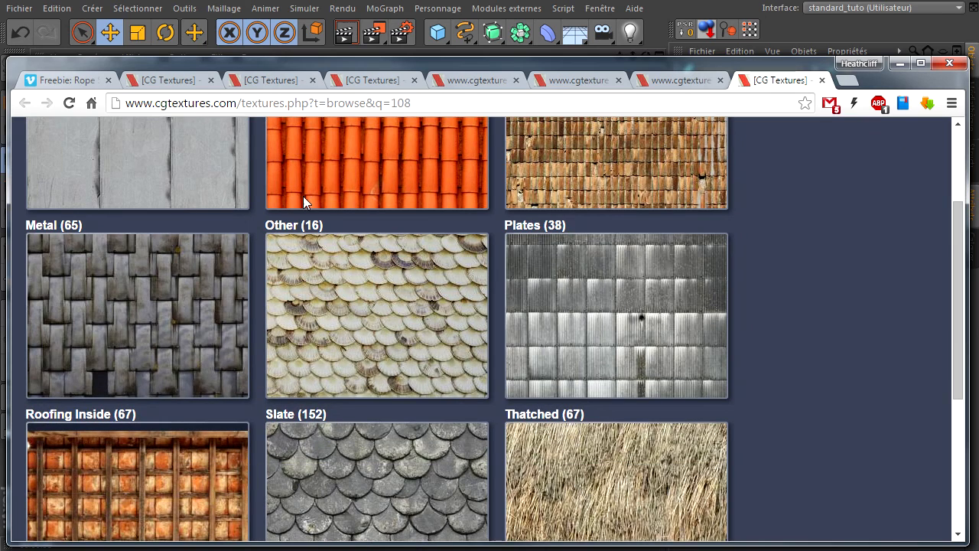
scroll(483, 336, down, 2)
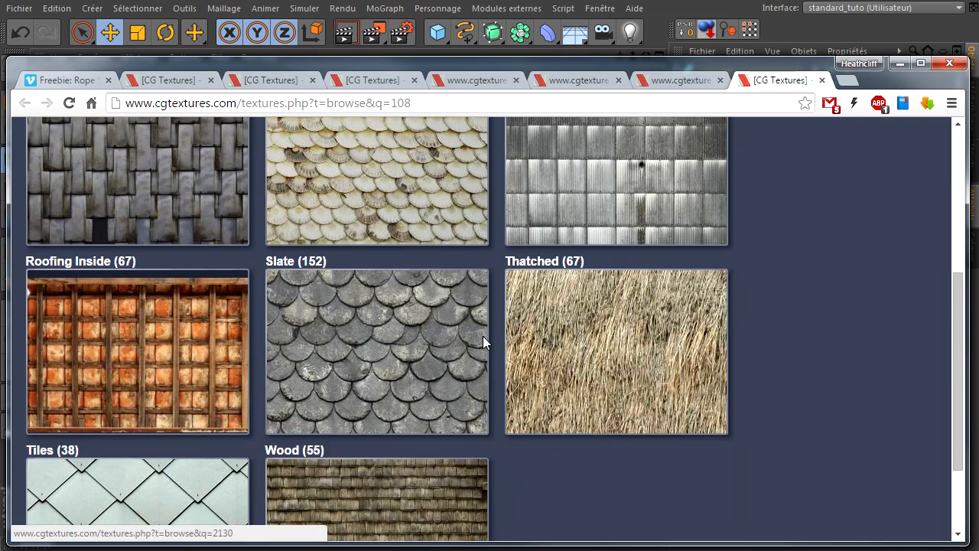
scroll(482, 336, down, 1)
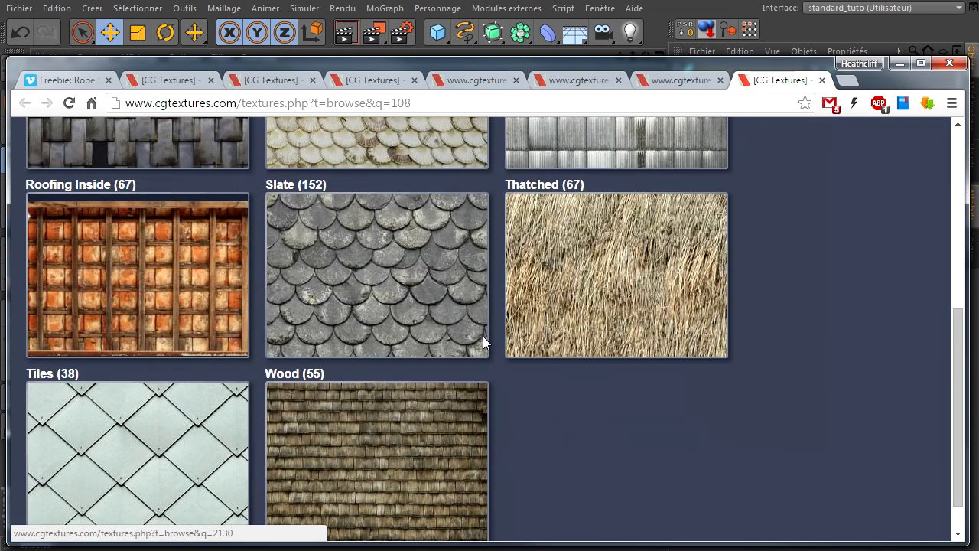
click(352, 433)
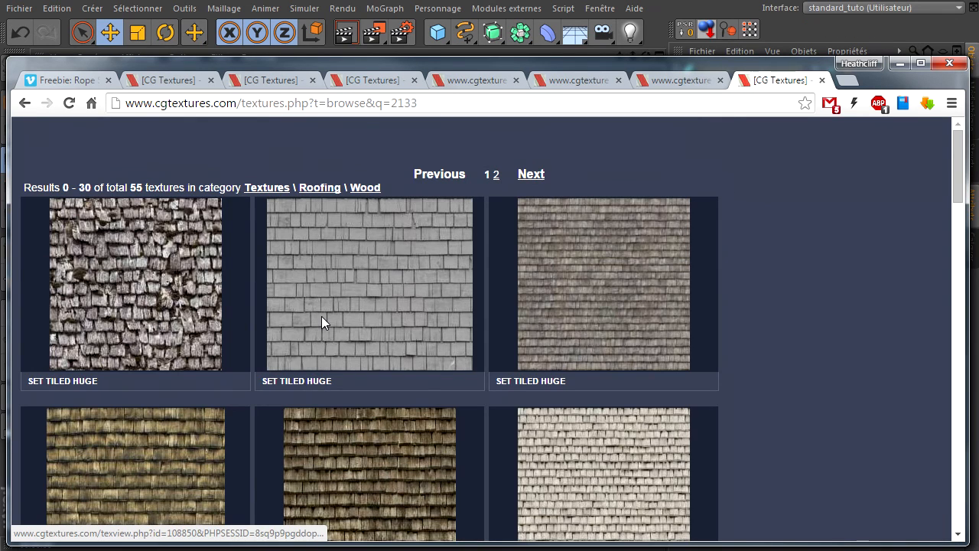
- Browse the wooden roofing textures, open the weathered dark shingle set near the end of the first page and examine its images
scroll(137, 266, down, 2)
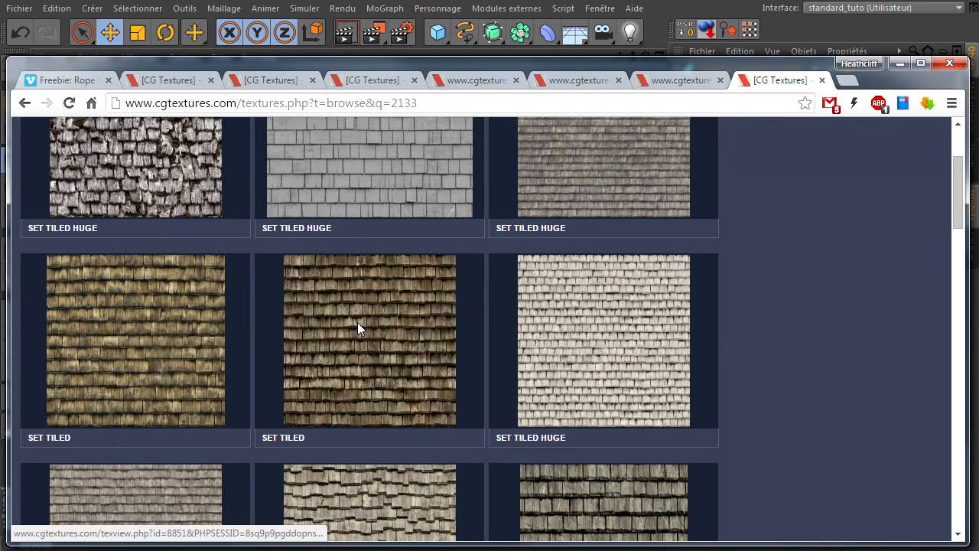
scroll(367, 327, down, 6)
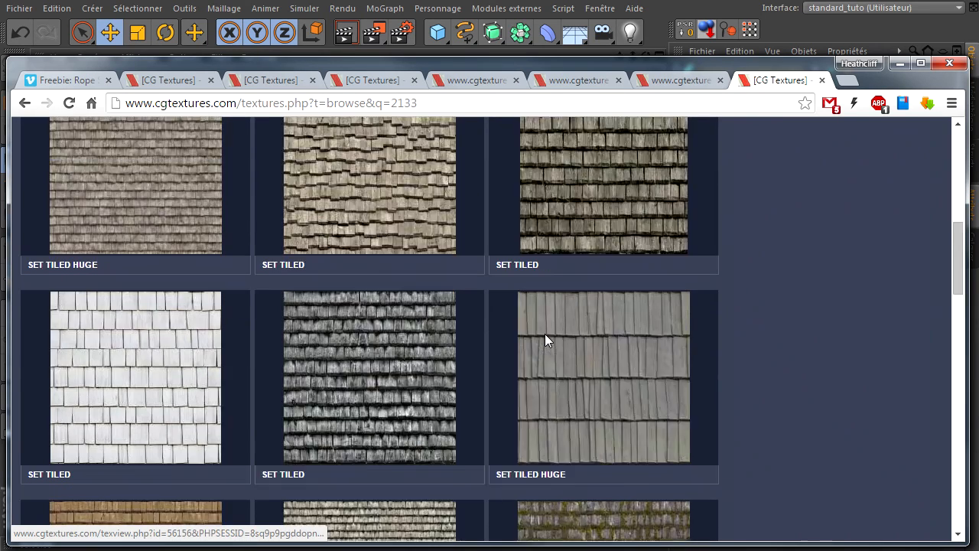
scroll(187, 299, down, 2)
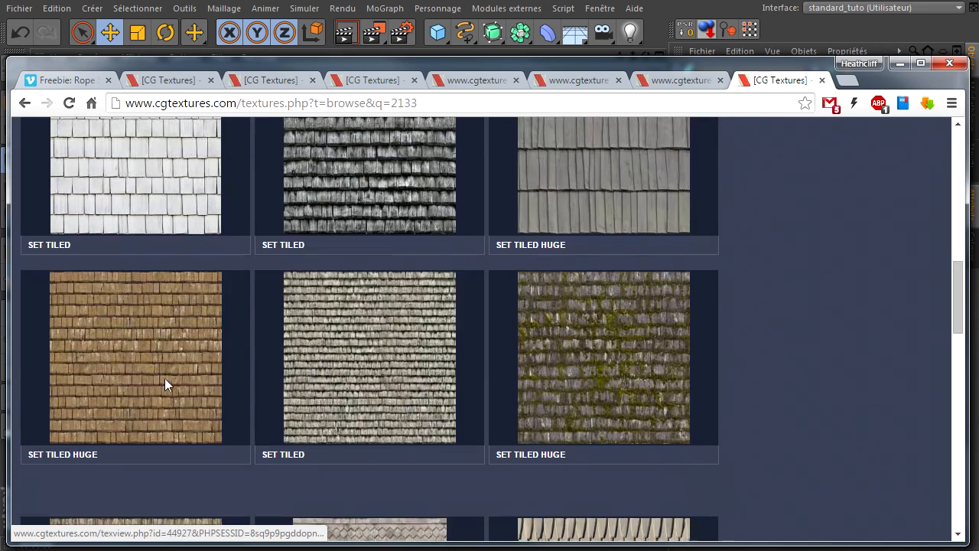
scroll(549, 354, down, 3)
scroll(547, 354, down, 10)
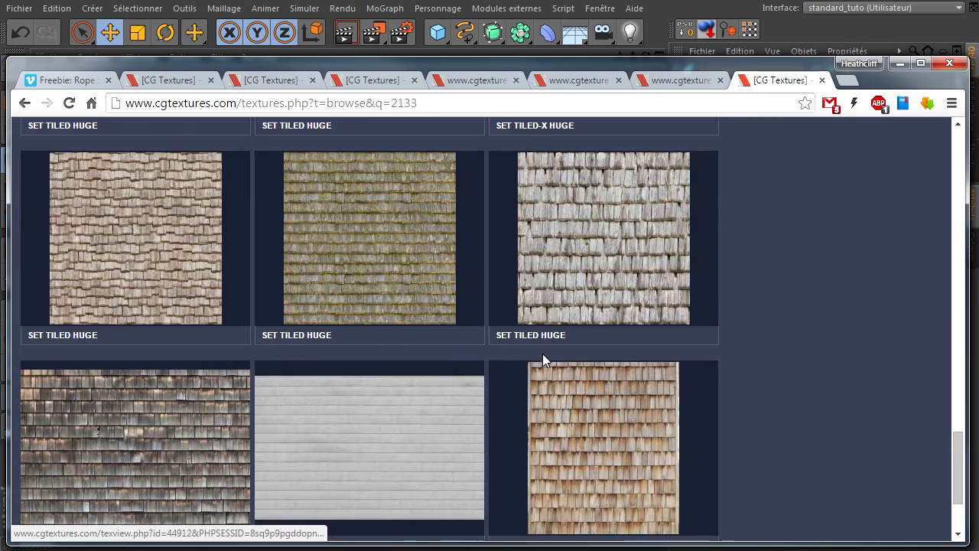
scroll(520, 300, down, 3)
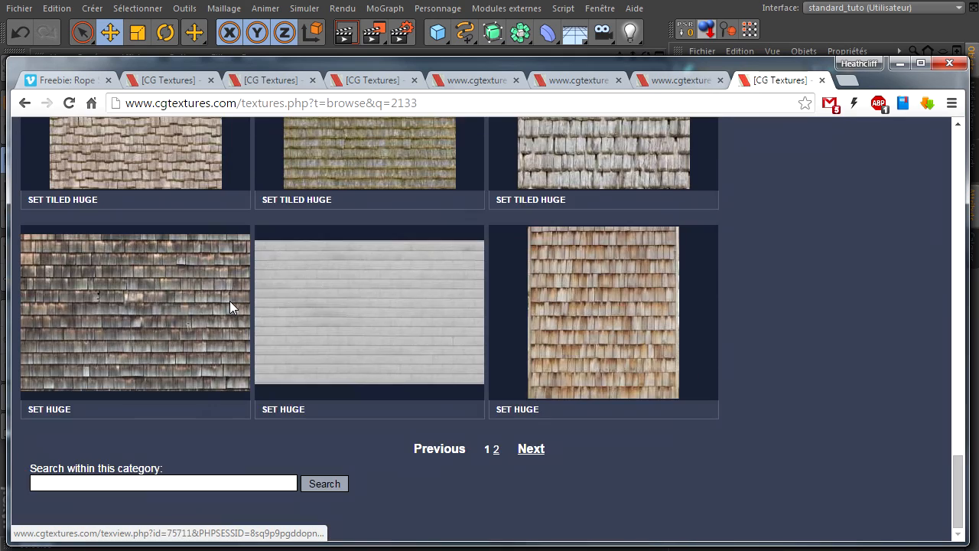
click(93, 288)
scroll(291, 298, down, 2)
mouse_move(177, 274)
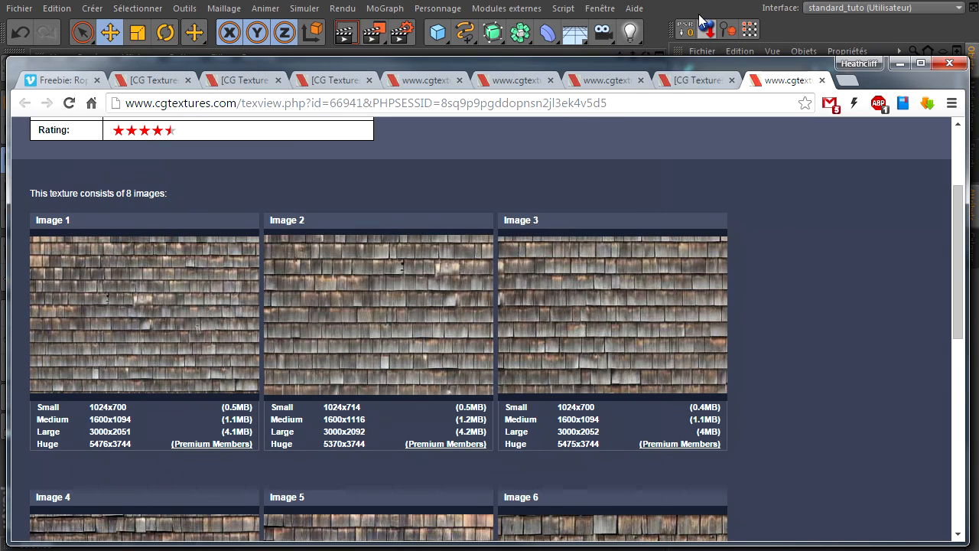
- Switch to Cinema 4D, frame the whole wishing well and render it in the perspective view
click(699, 15)
scroll(447, 237, down, 5)
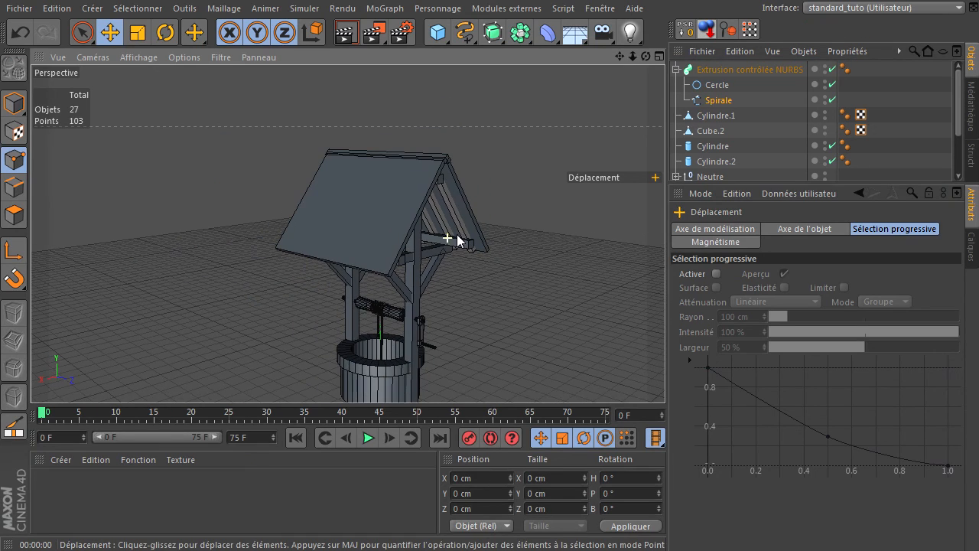
drag(620, 56, 665, 375)
click(348, 35)
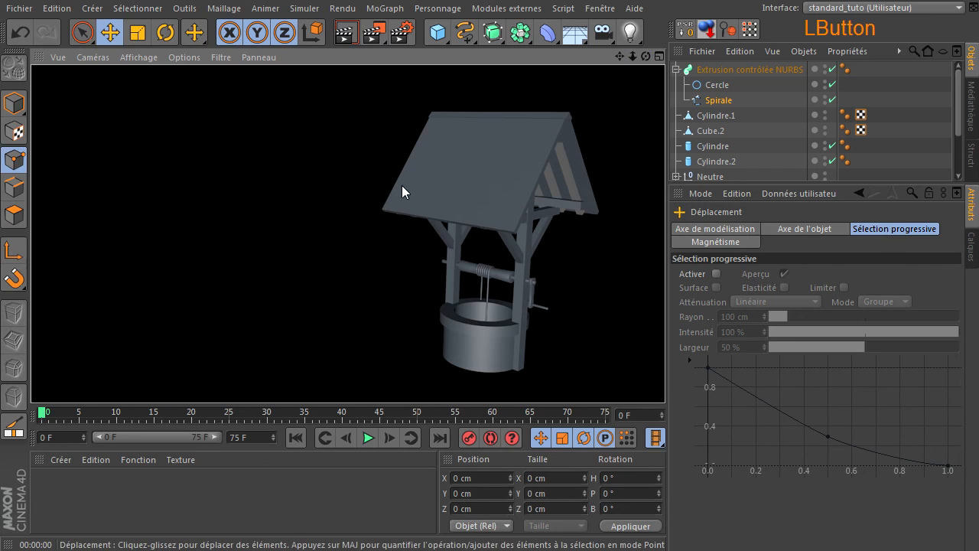